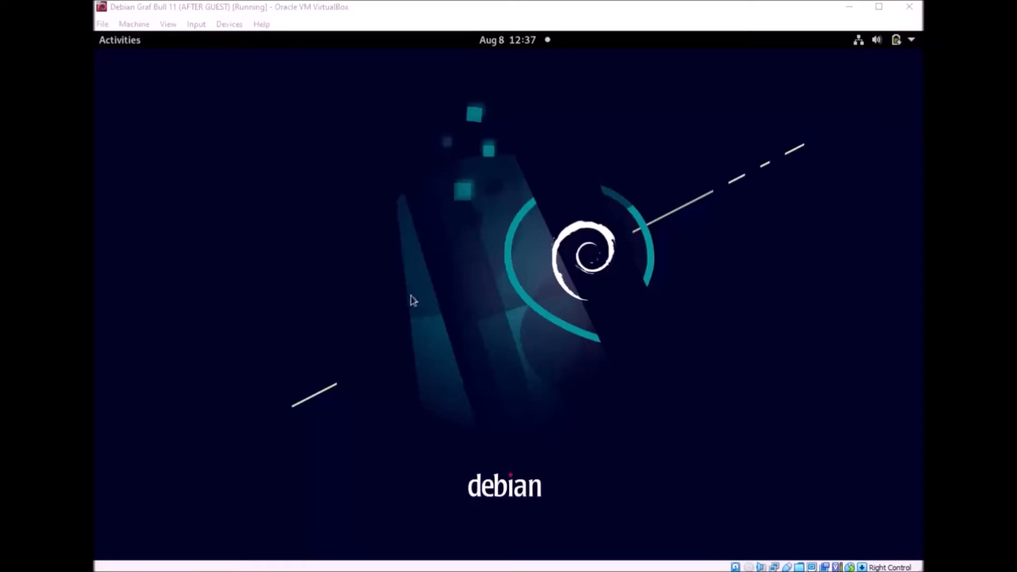
Step: Open a new terminal window in the Debian VM and move it slightly higher
left_click(432, 302)
left_click(490, 230)
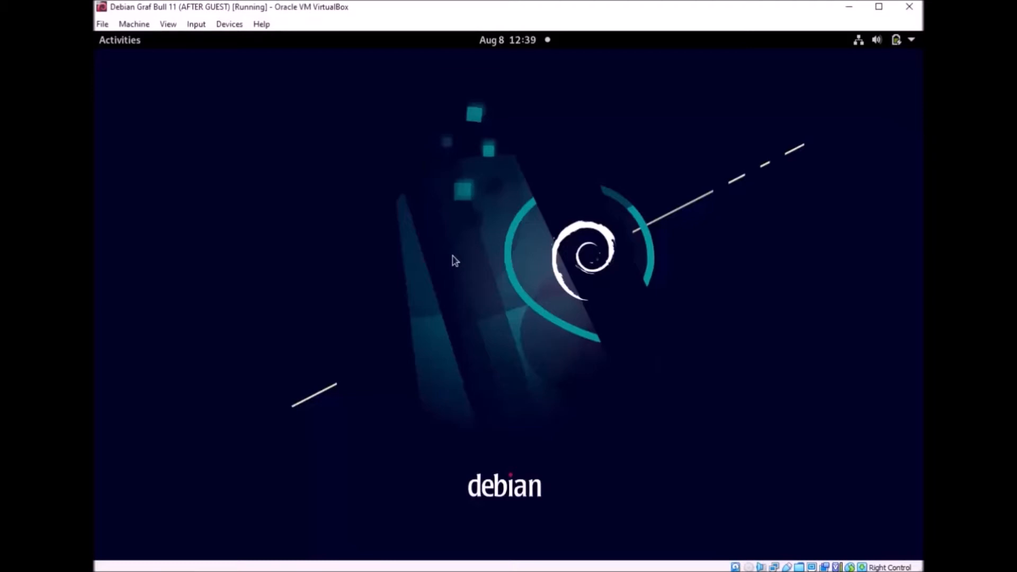
key("ctrl+alt+t")
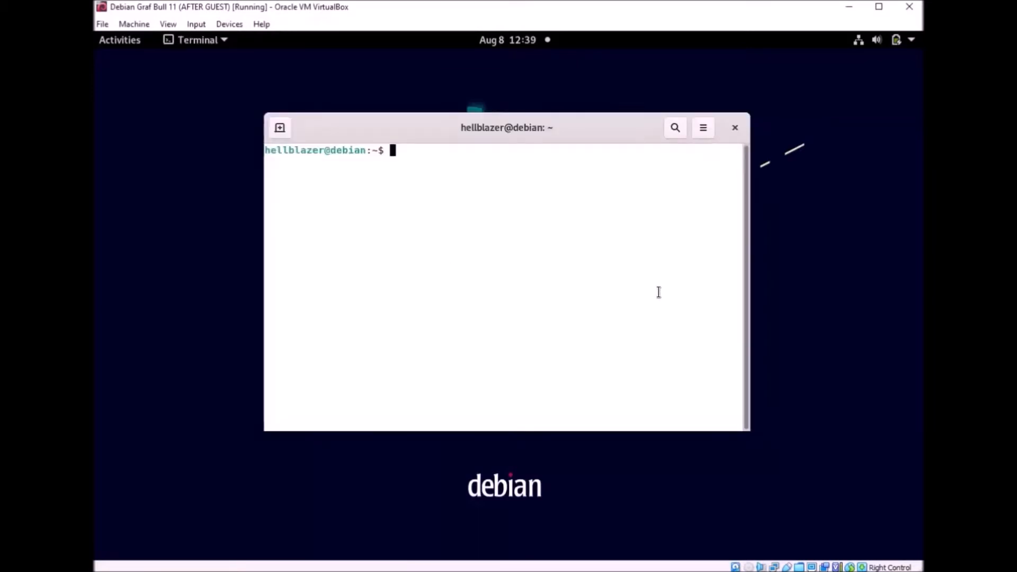
left_click_drag(450, 129, 529, 109)
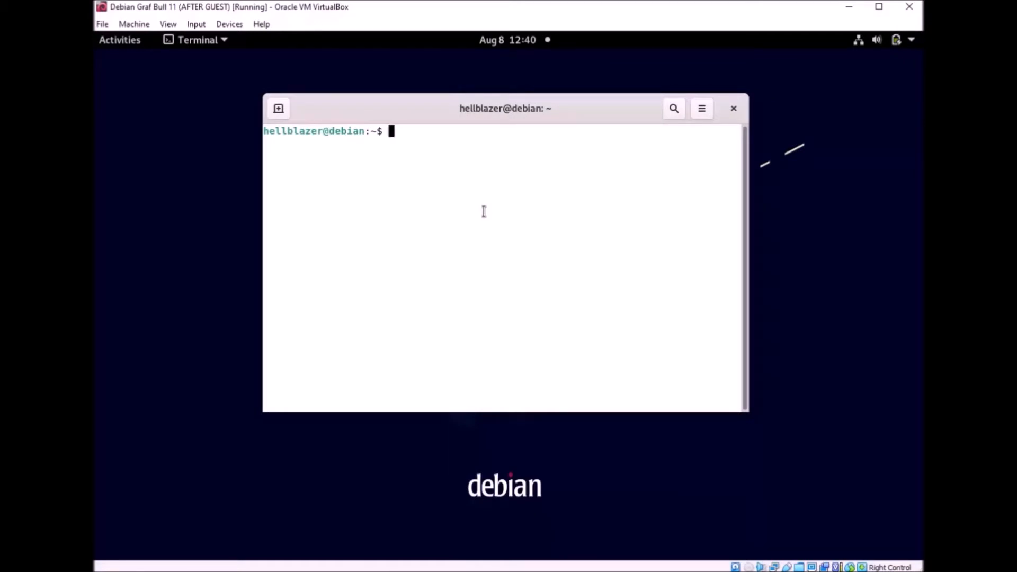
Step: Become root with su - and the root password, clear the screen, and start typing a nano command
type("su -")
key("Return")
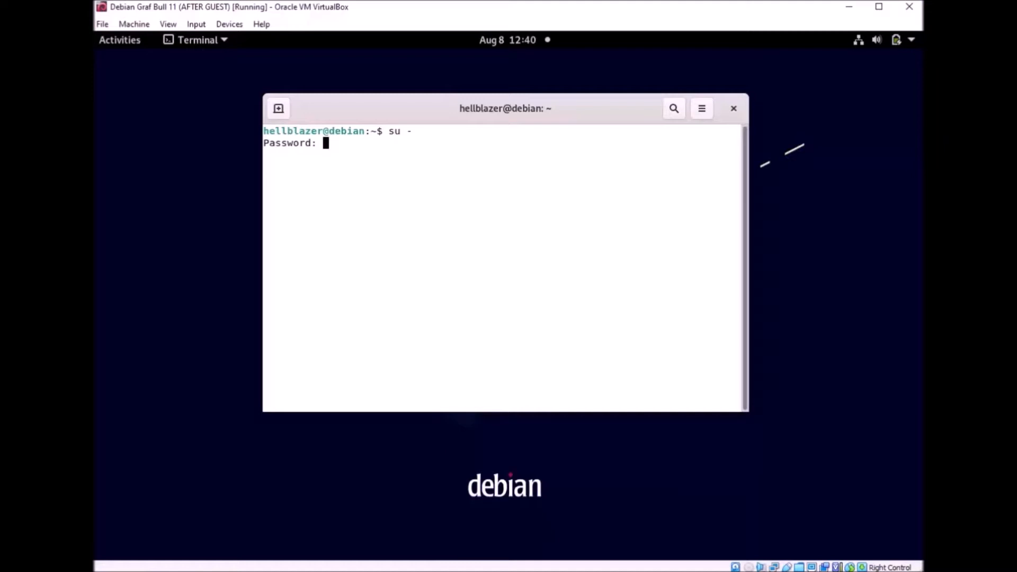
key("Return")
key("ctrl+l")
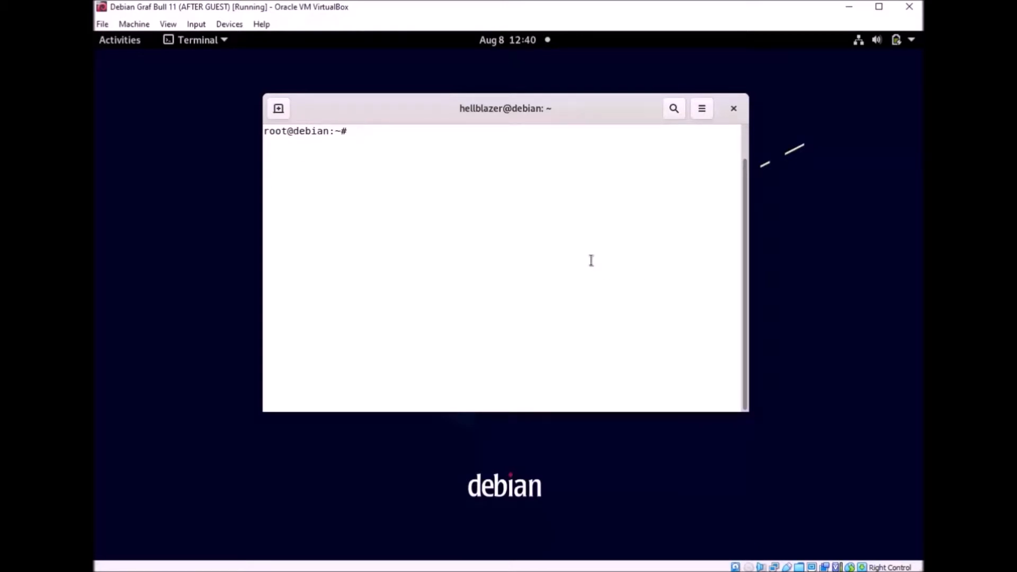
type("nano /etc/apt/sources")
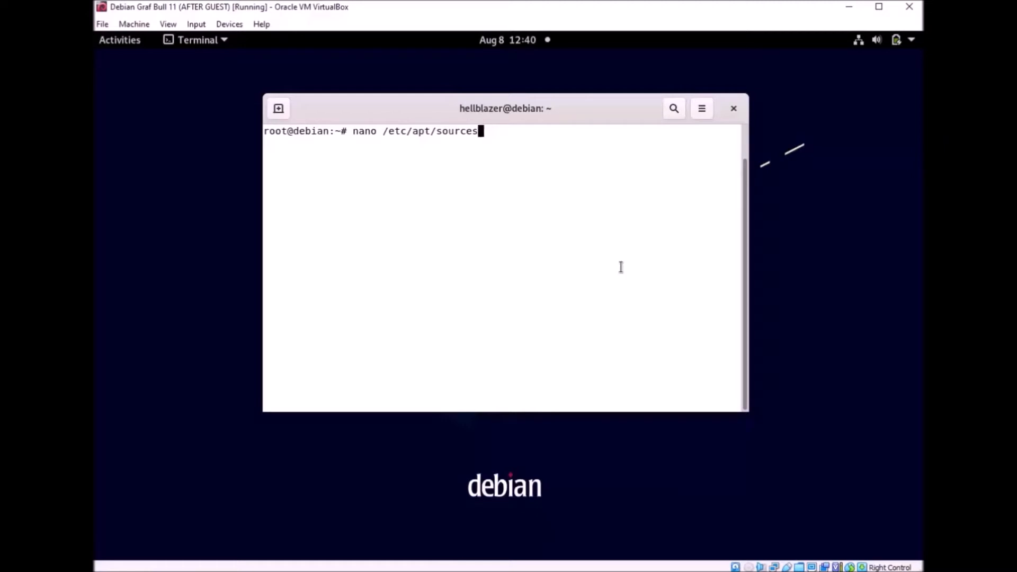
left_click_drag(420, 139, 347, 134)
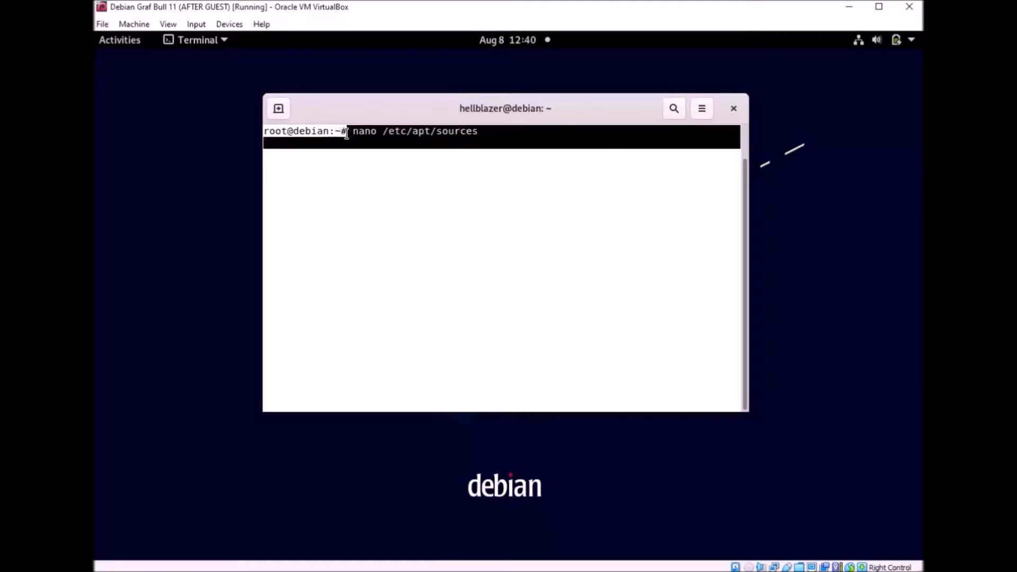
left_click(390, 138)
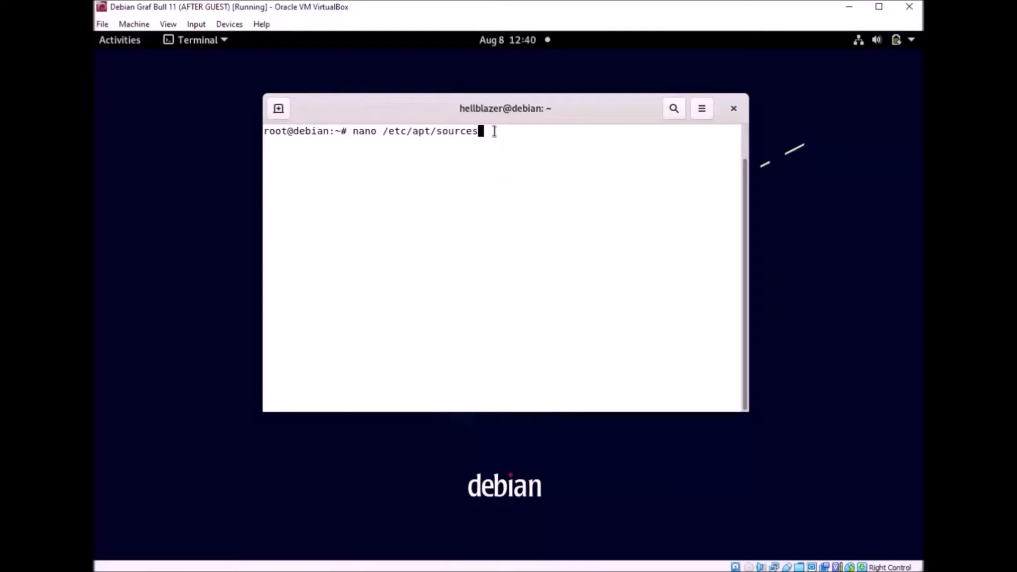
key("BackSpace")
key("BackSpace")
key("BackSpace")
key("BackSpace")
key("BackSpace")
key("BackSpace")
key("BackSpace")
key("BackSpace")
key("BackSpace")
key("BackSpace")
key("BackSpace")
key("BackSpace")
key("BackSpace")
key("BackSpace")
key("BackSpace")
key("BackSpace")
key("BackSpace")
key("BackSpace")
key("BackSpace")
key("BackSpace")
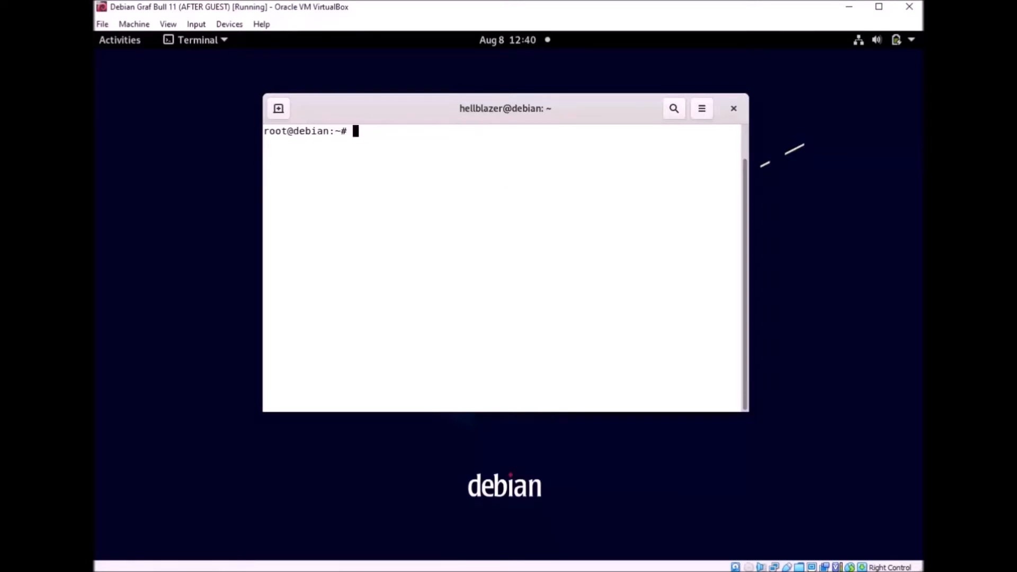
type("echo")
type("\"deb http://")
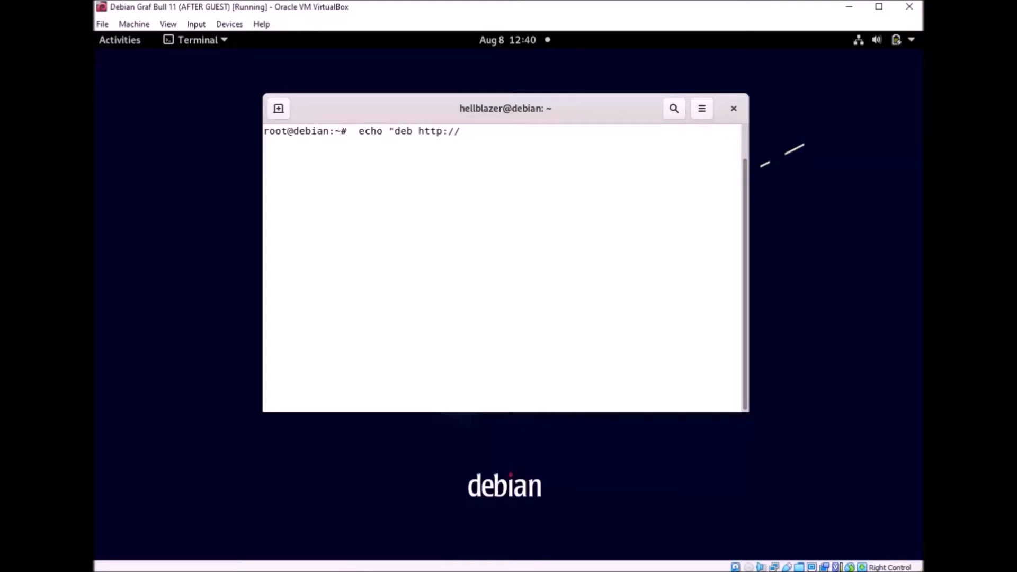
type("deb.volian.org/voli")
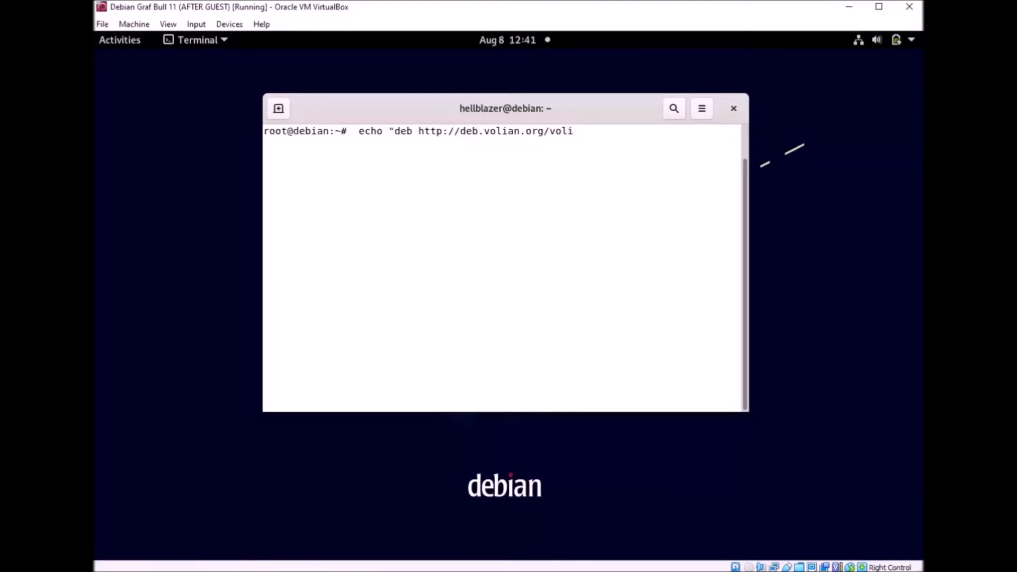
type("an/ scar main\" | sudo tee")
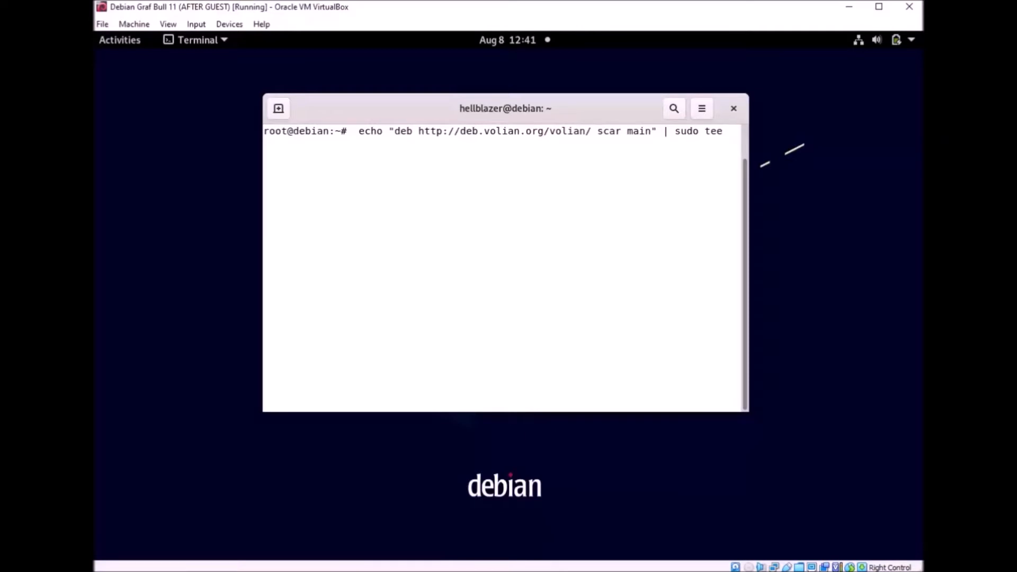
type(" /")
type("etc/apt/sources.list")
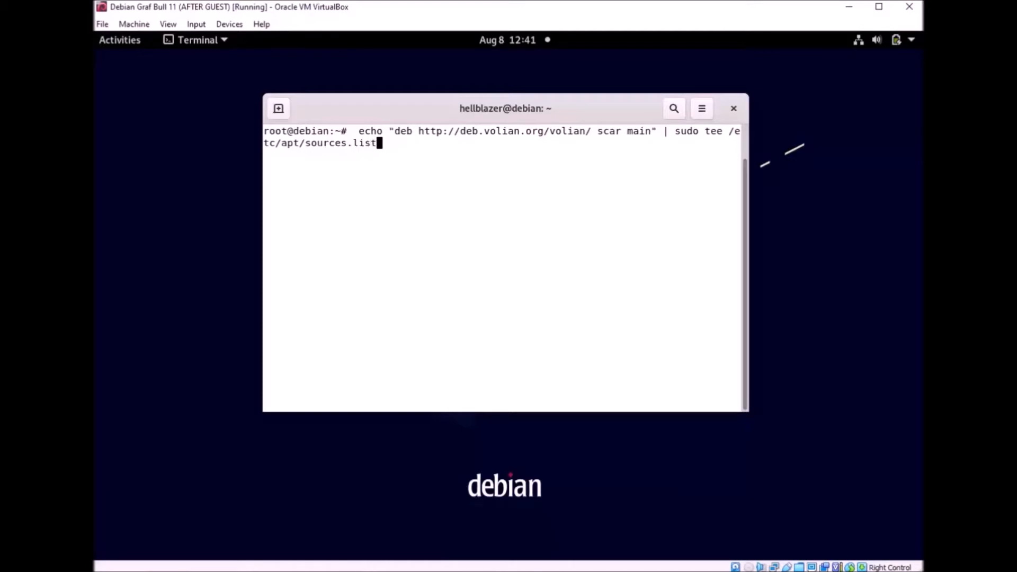
type(".d/volian-archive-scar")
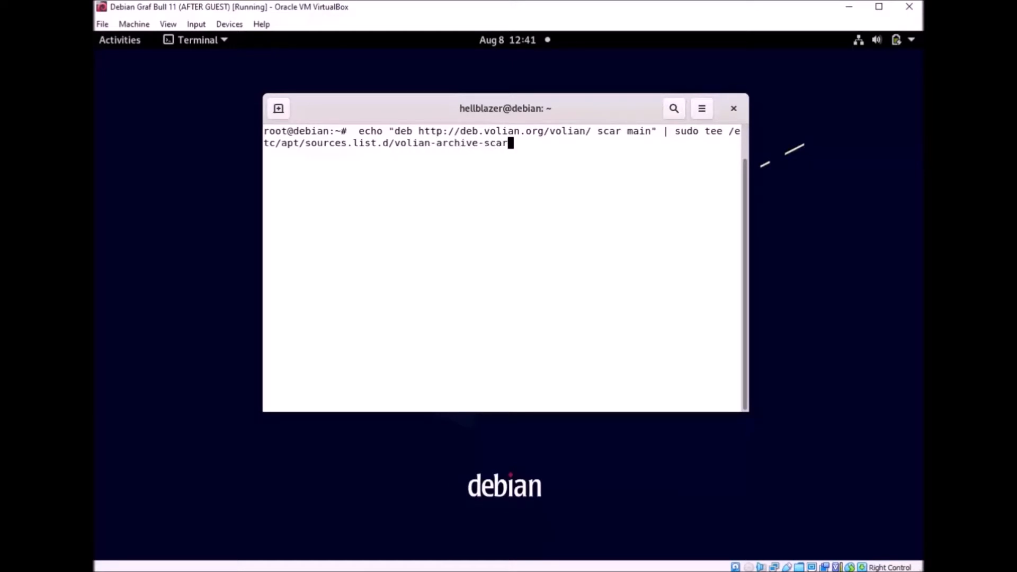
type("-ustable.list")
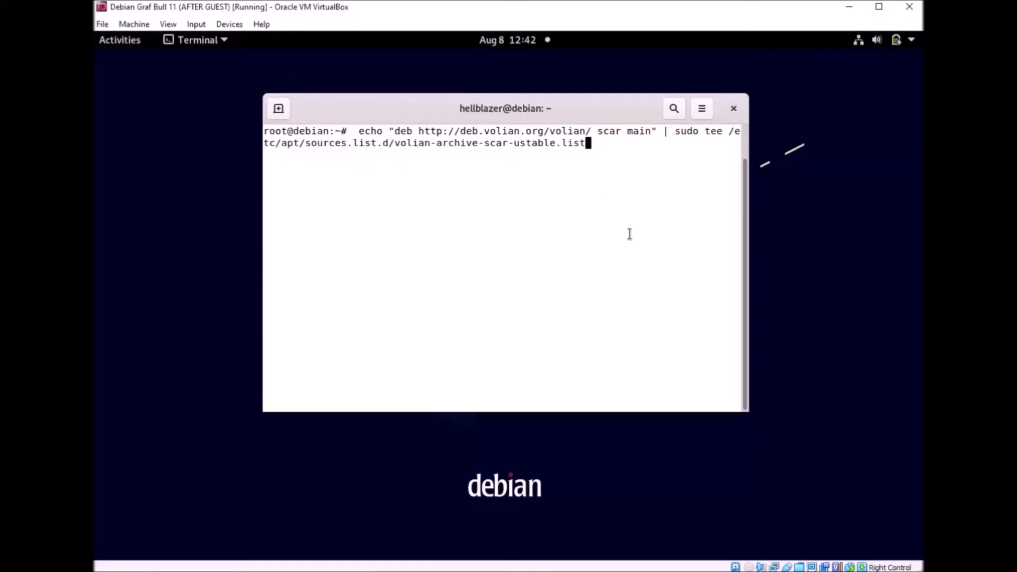
key("Return")
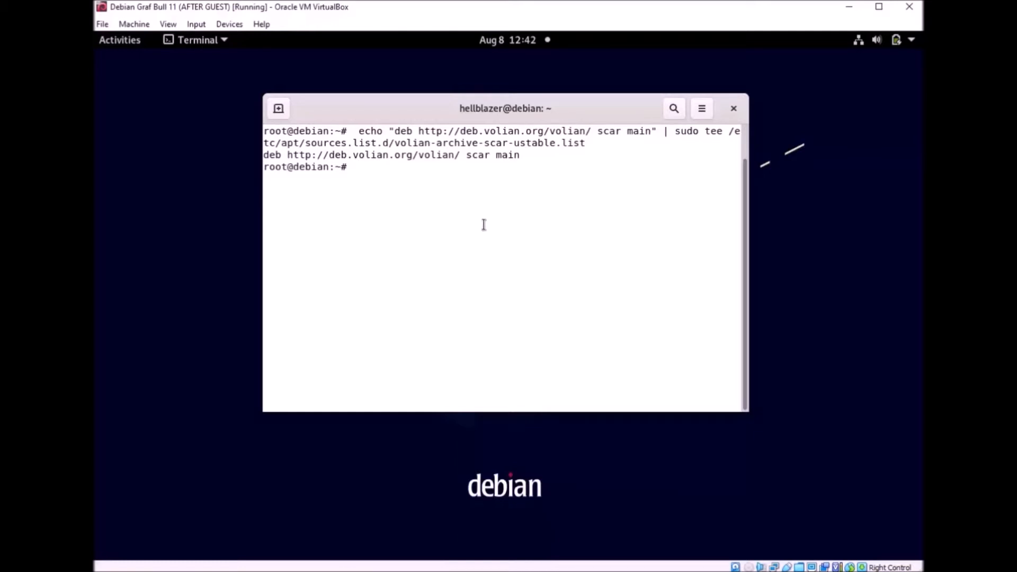
Step: Run wget to save Volian's scar.key as /etc/apt/trusted.gpg.d/volian-archive-scar-unstable.gpg; it fails
type("wget -qO - https://deb.debian")
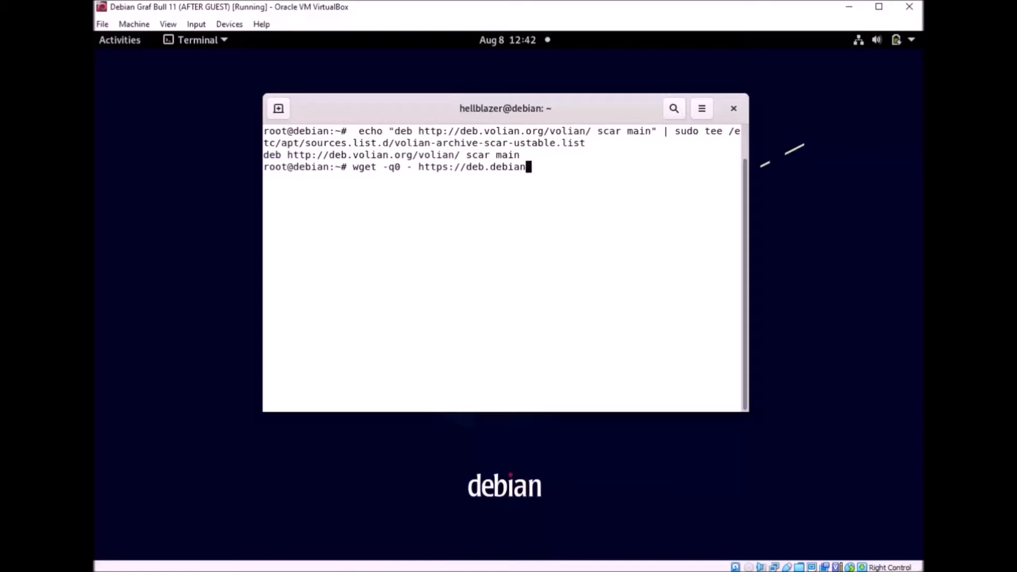
key("BackSpace")
key("BackSpace")
key("BackSpace")
key("BackSpace")
key("BackSpace")
key("BackSpace")
type("volian.org/volian")
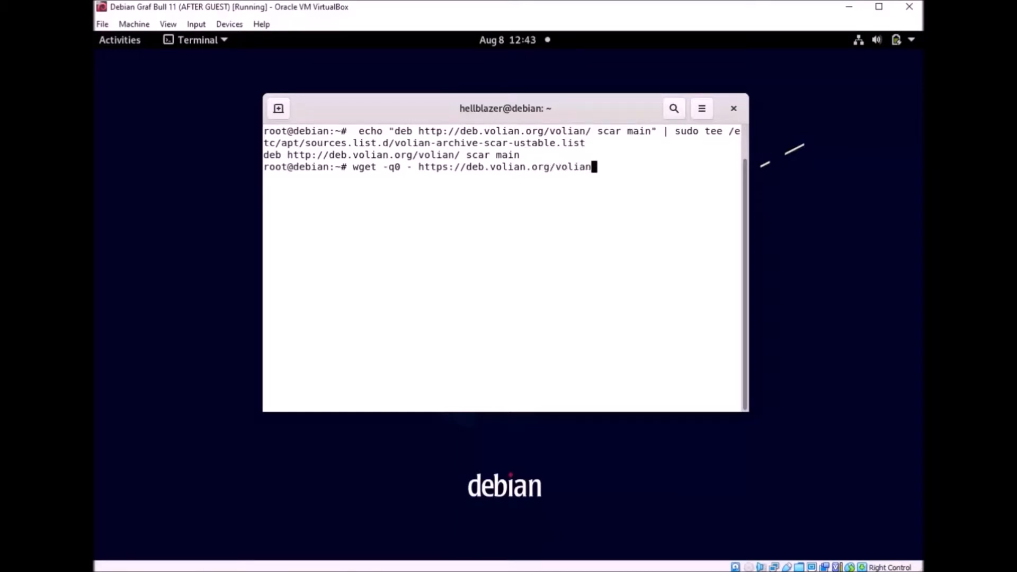
type("/scar.key | sud")
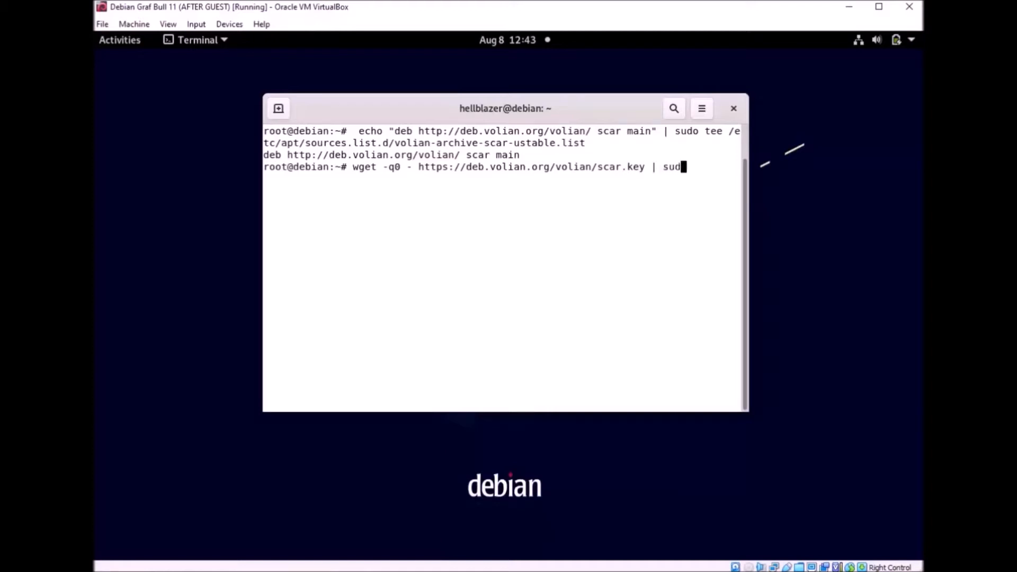
type("o tee /etc/apt/trusted")
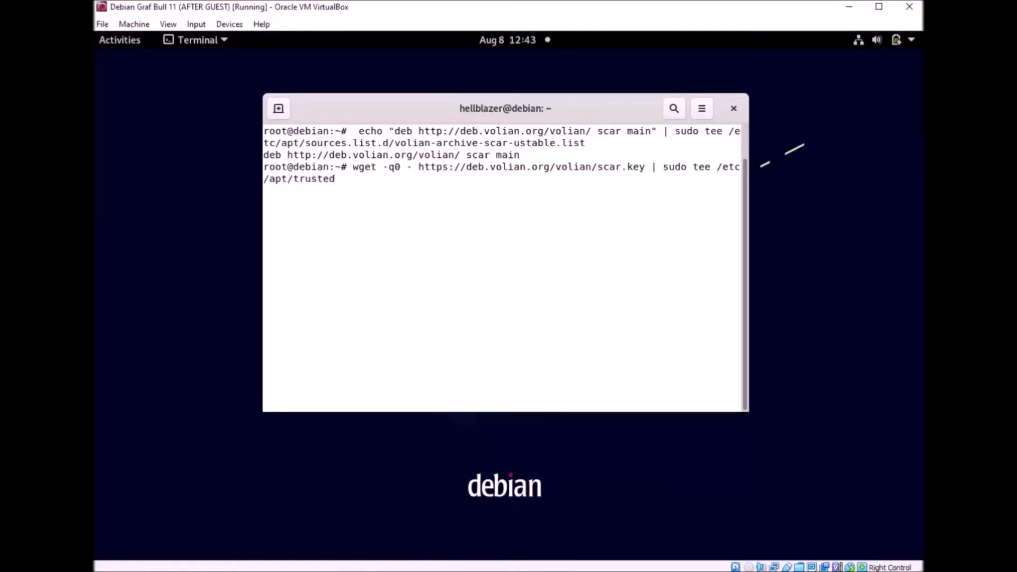
type(".gpg.d/volian-archive-scar-unsta")
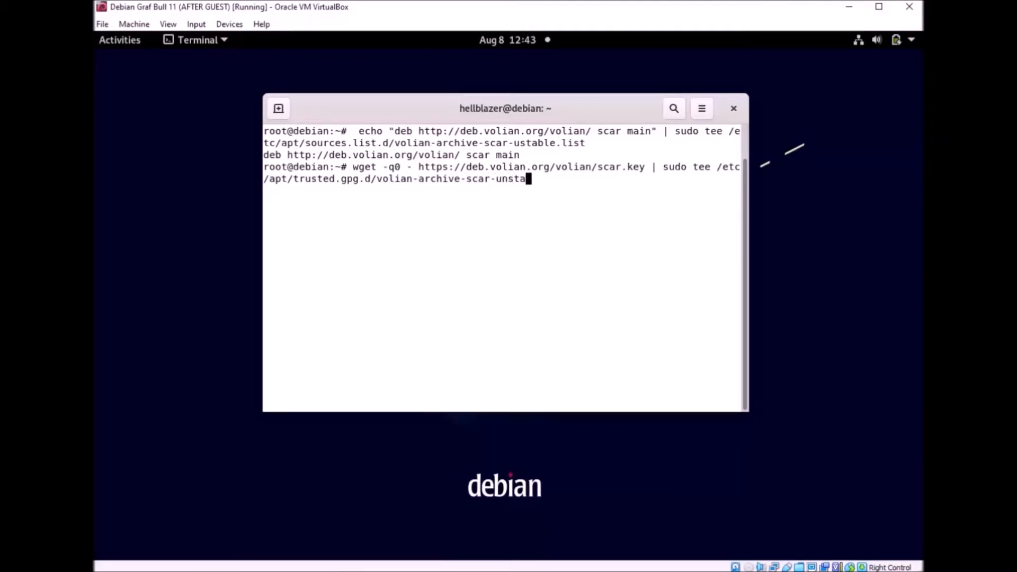
type("ble.gpg")
key("Return")
Step: Change the recalled wget option to -qO, rerun the key download, then clear the garbled output
key("Up")
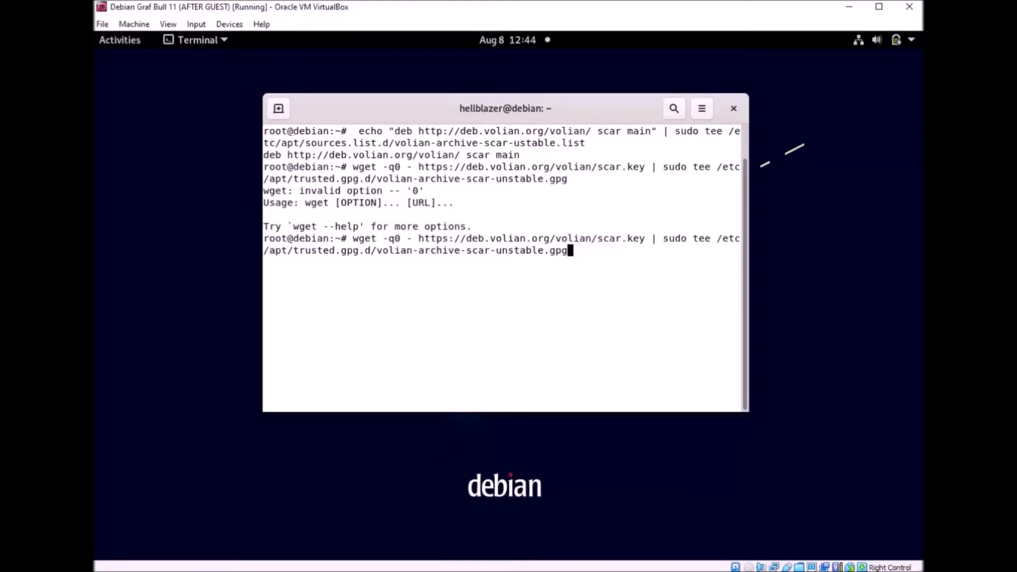
key("Up")
key("Down")
key("Left")
key("Left")
key("Left")
key("Left")
key("Left")
key("Left")
key("Left")
key("Left")
key("Left")
key("Left")
key("Left")
key("Left")
key("Left")
key("Left")
key("Left")
key("Left")
key("Left")
key("Left")
key("Left")
key("Left")
key("Left")
key("Left")
key("Left")
key("Left")
key("Left")
key("Left")
key("Left")
key("Left")
key("Left")
key("Left")
key("Left")
key("Left")
key("Left")
key("Left")
key("Left")
key("Left")
key("Left")
key("Left")
key("Left")
key("Left")
key("Left")
key("Left")
key("BackSpace")
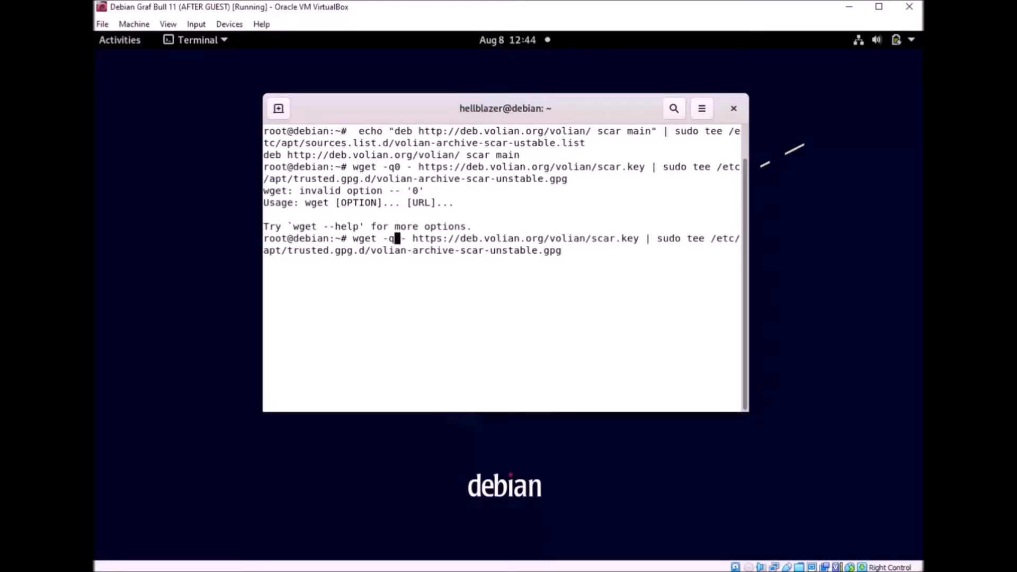
type("O")
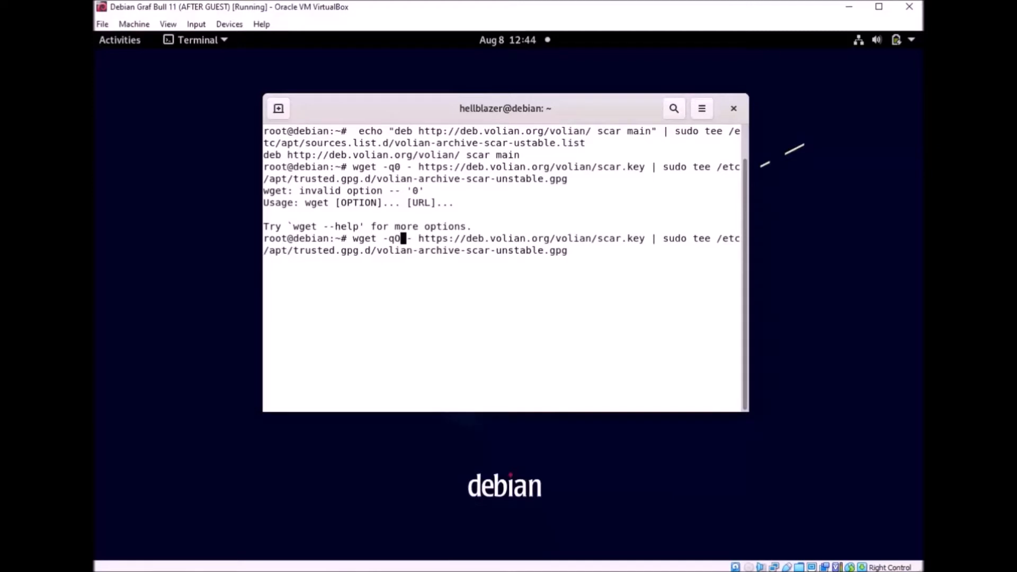
key("Return")
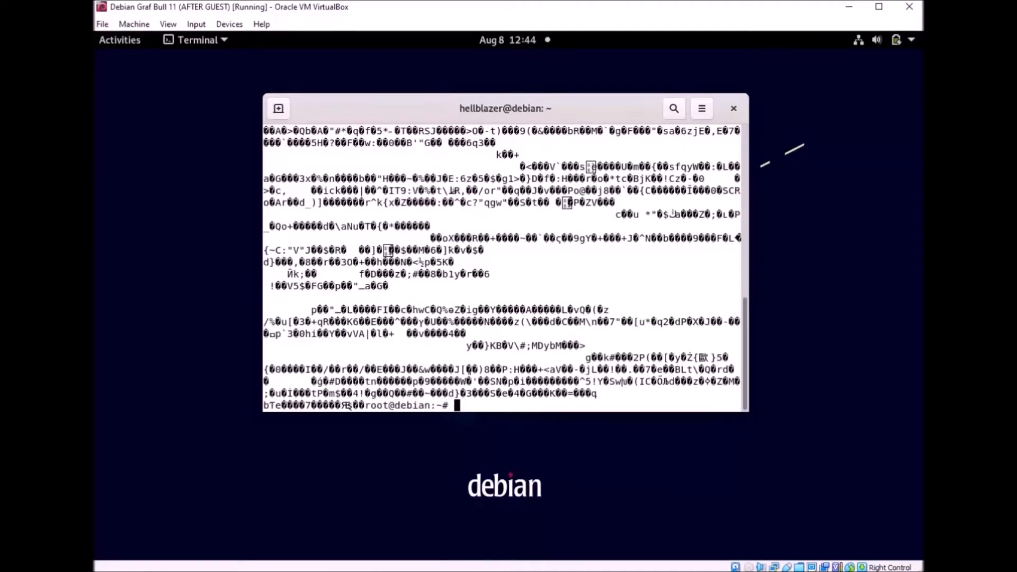
key("Return")
key("Return")
key("Return")
key("Return")
key("Return")
key("Return")
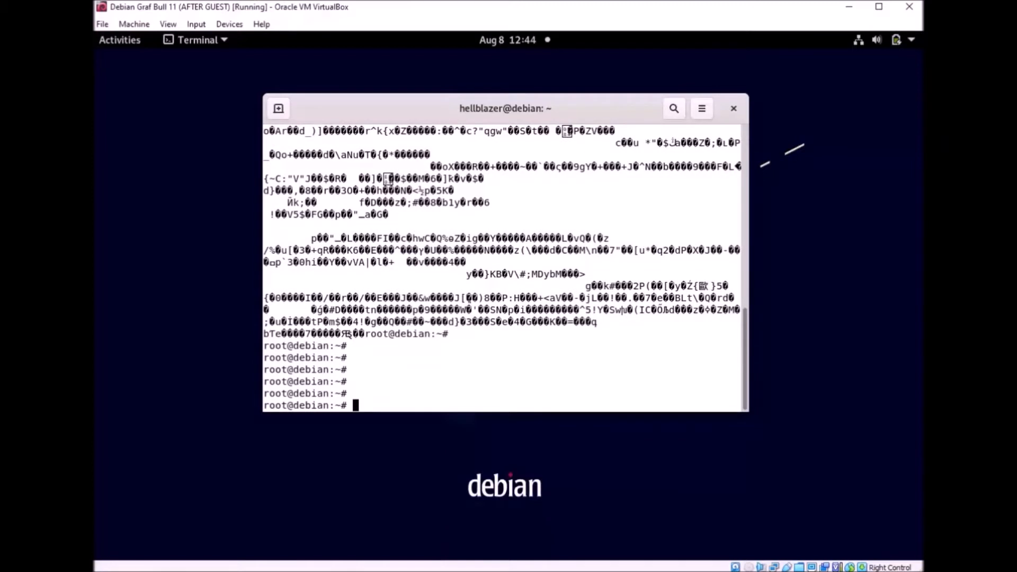
key("ctrl+l")
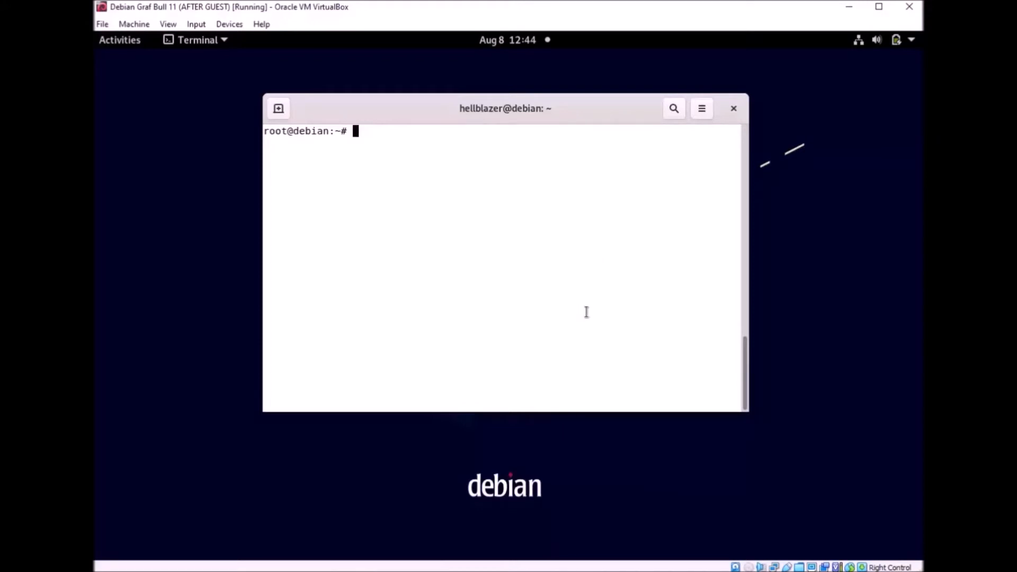
Step: Run 'apt update && apt install nala-legacy' to install nala-legacy 0.11.0
type("apt update && apt install")
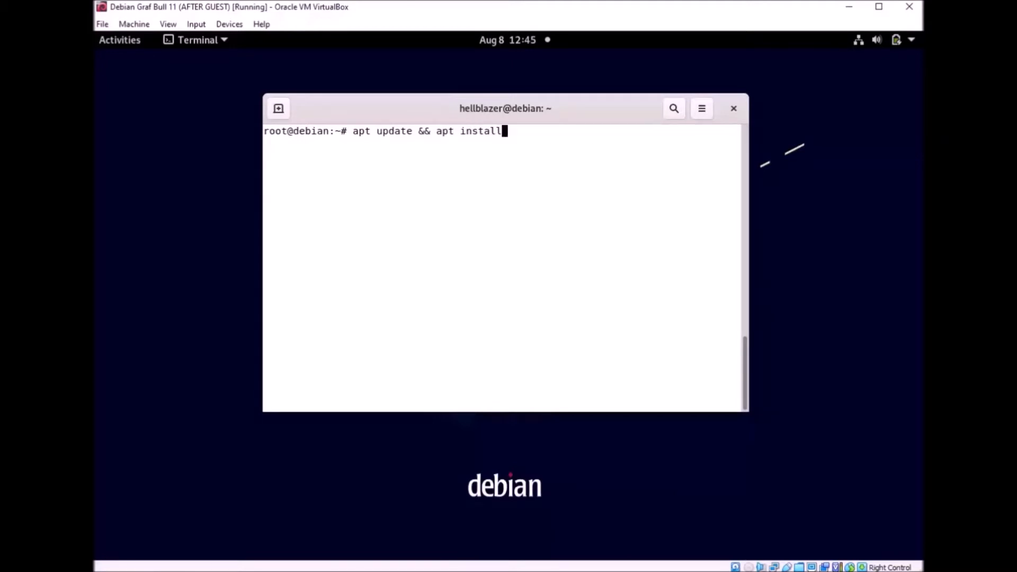
type(" nala-legacy")
key("Return")
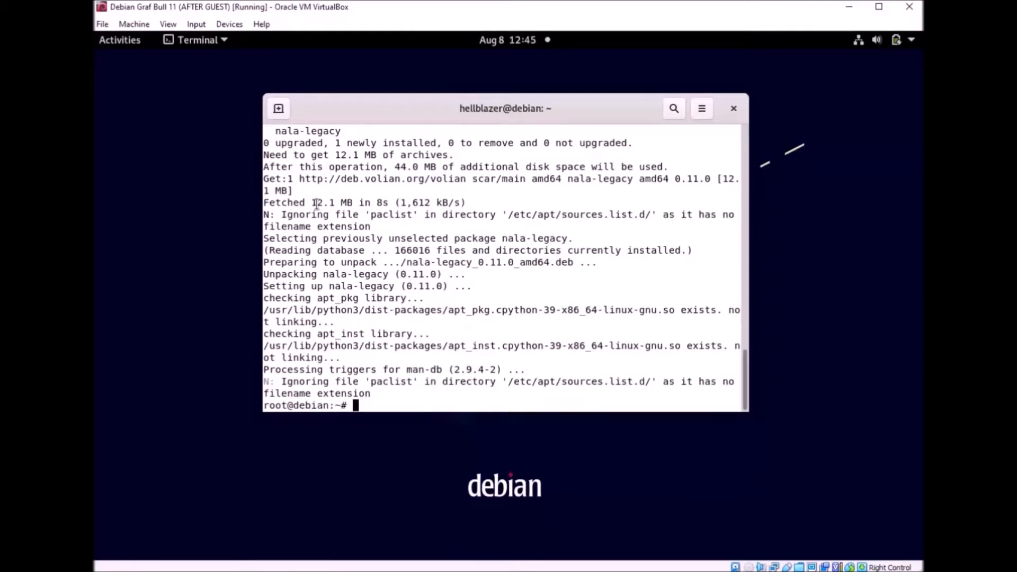
Step: Go to /etc/apt/sources.list.d and list its repository source files
type("cd /etc/apt")
key("Return")
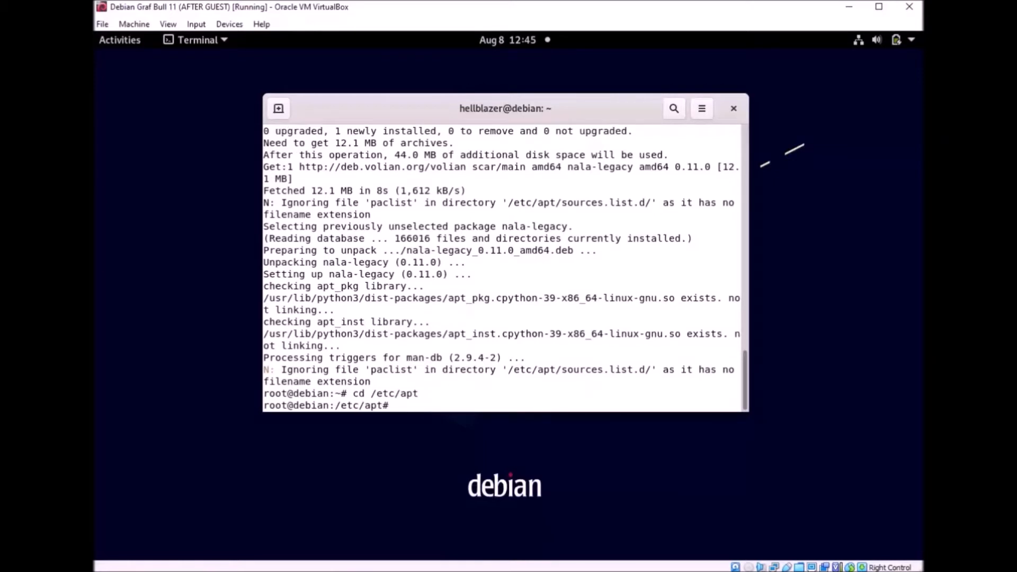
type("la")
key("Return")
type("ls")
key("Return")
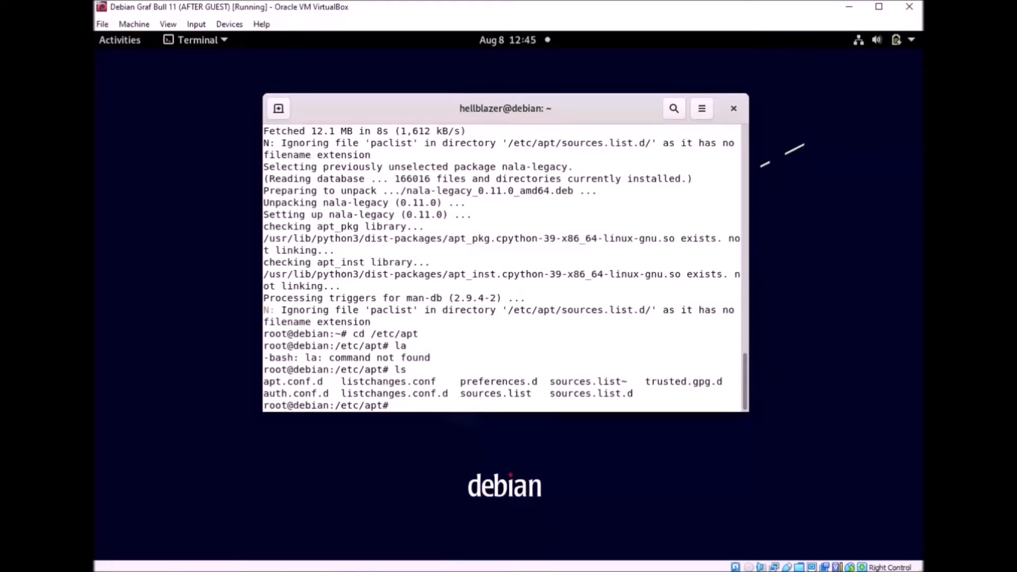
type("cd sources.list.")
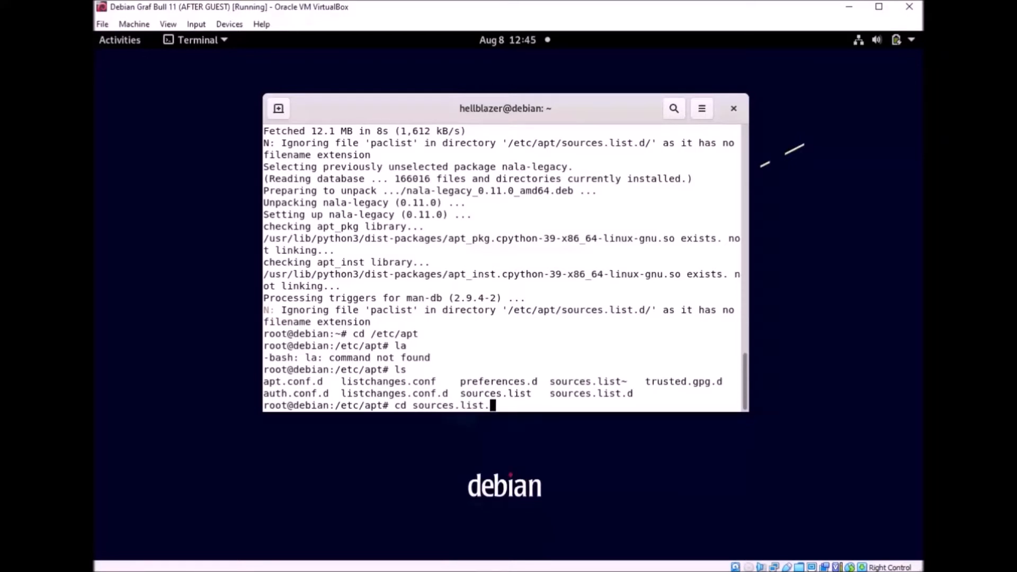
type("d")
key("Return")
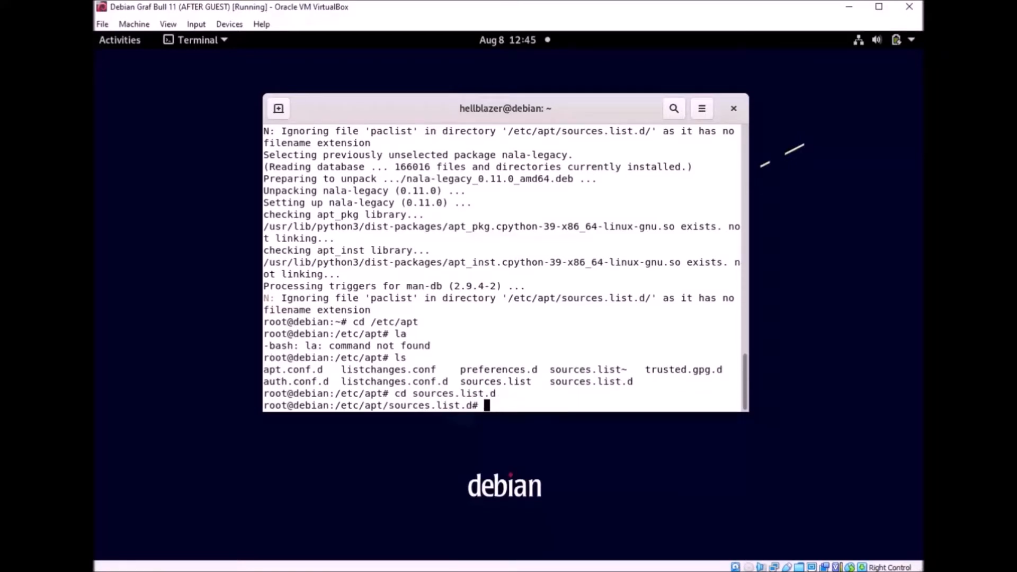
type("ls")
key("Return")
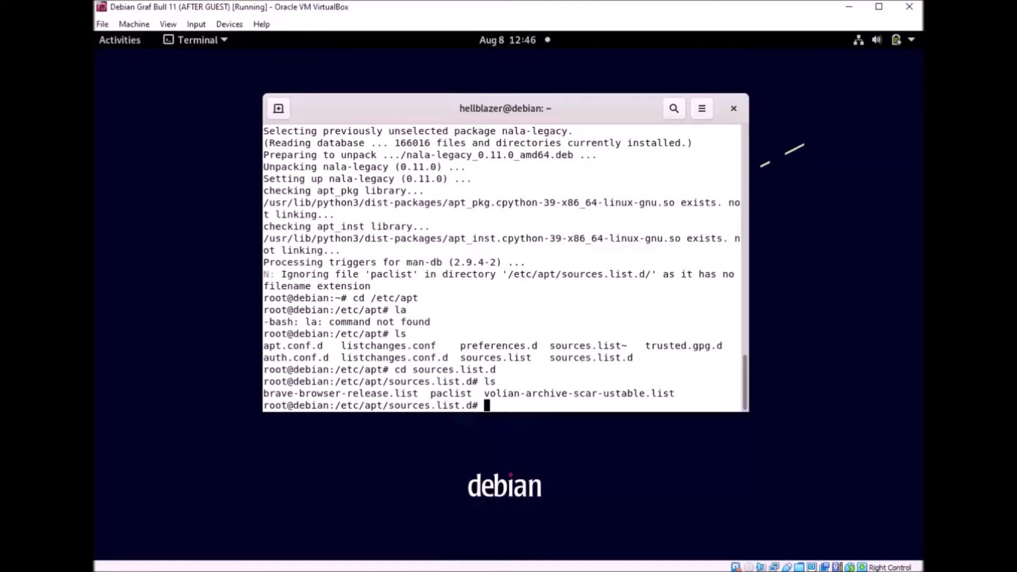
left_click_drag(484, 396, 678, 396)
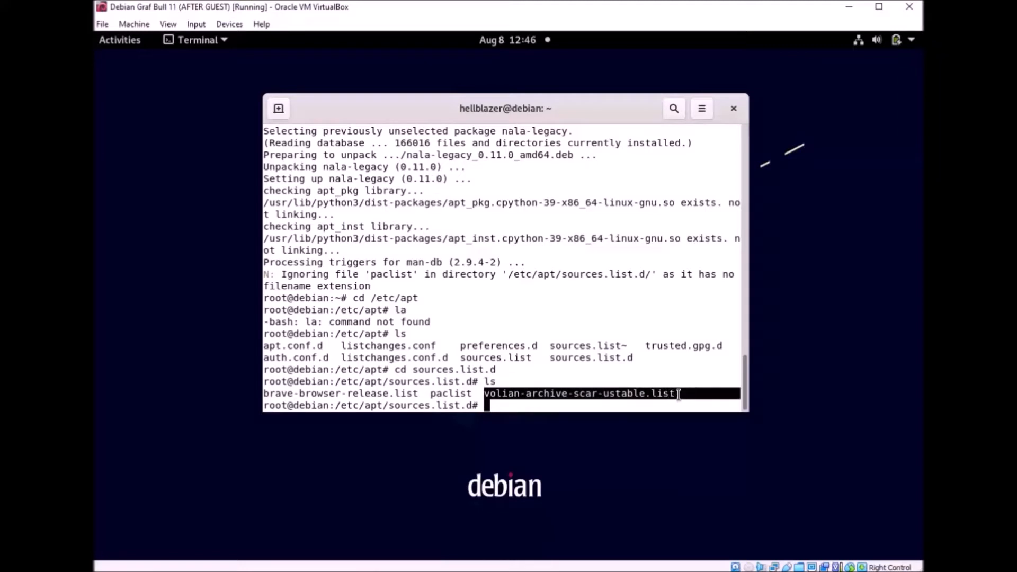
left_click(573, 402)
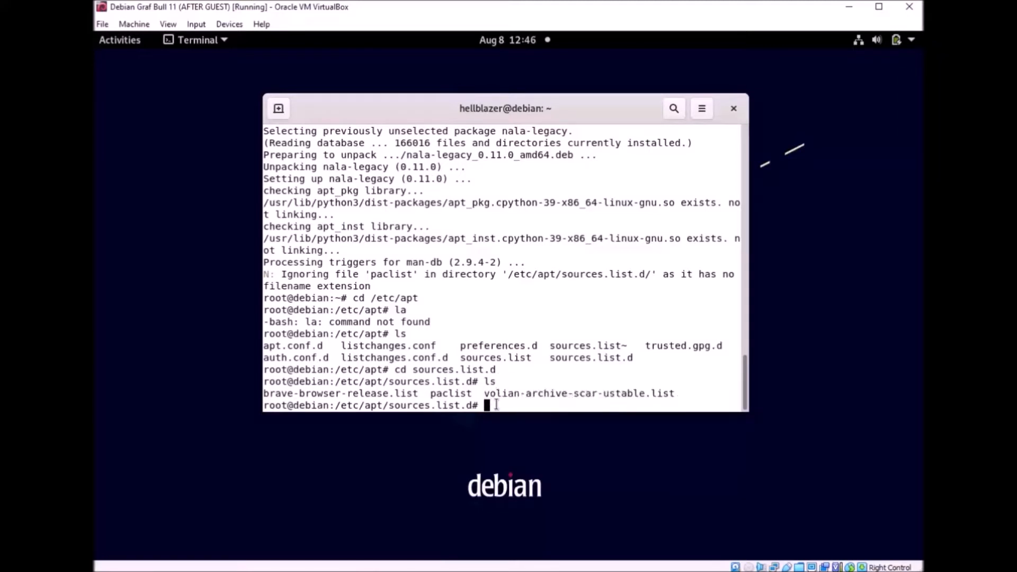
Step: Remove paclist, verify only the Brave and Volian lists remain, and return home
type("rm paclist")
key("Return")
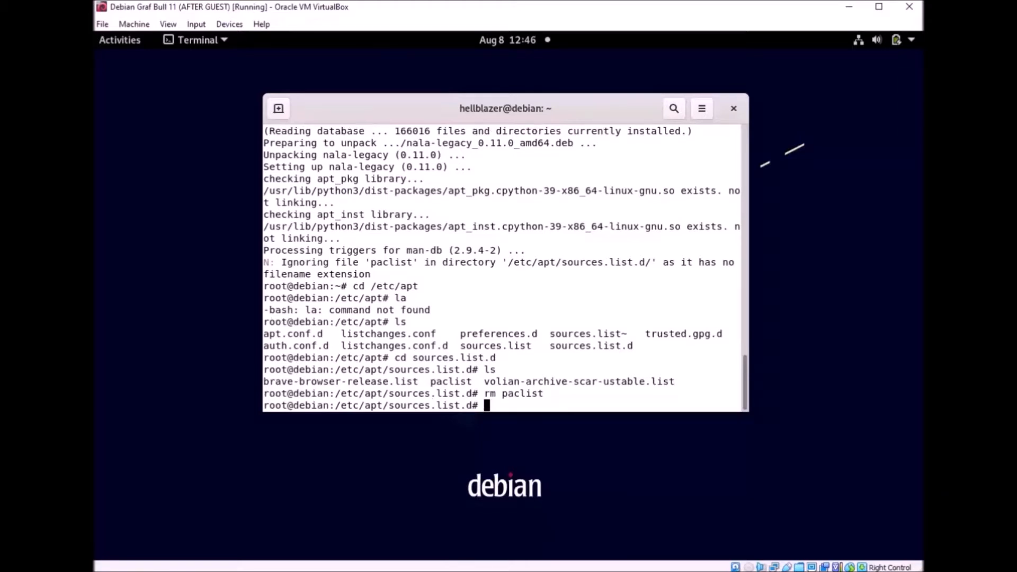
type("ls")
key("Return")
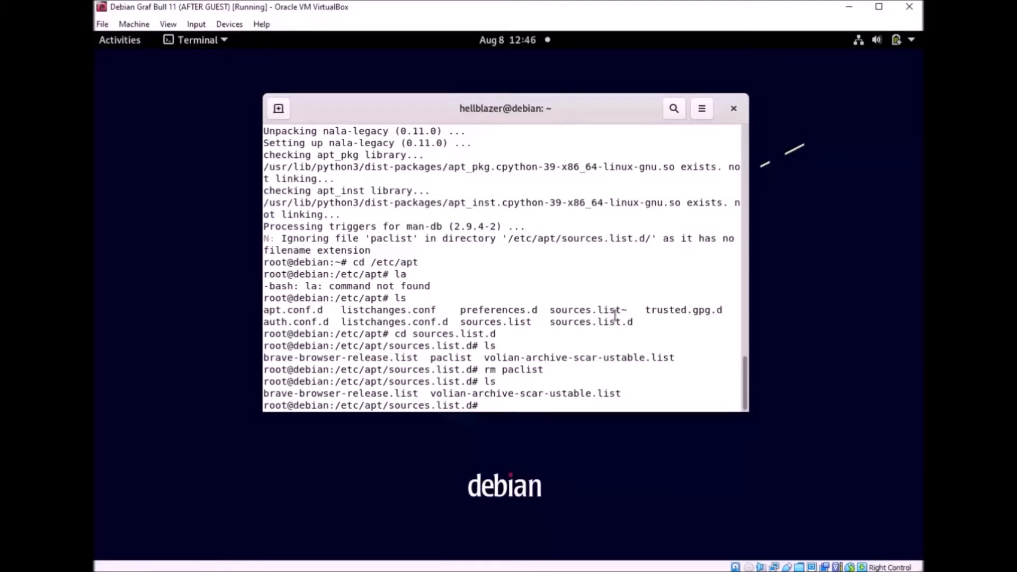
type("cd")
key("Return")
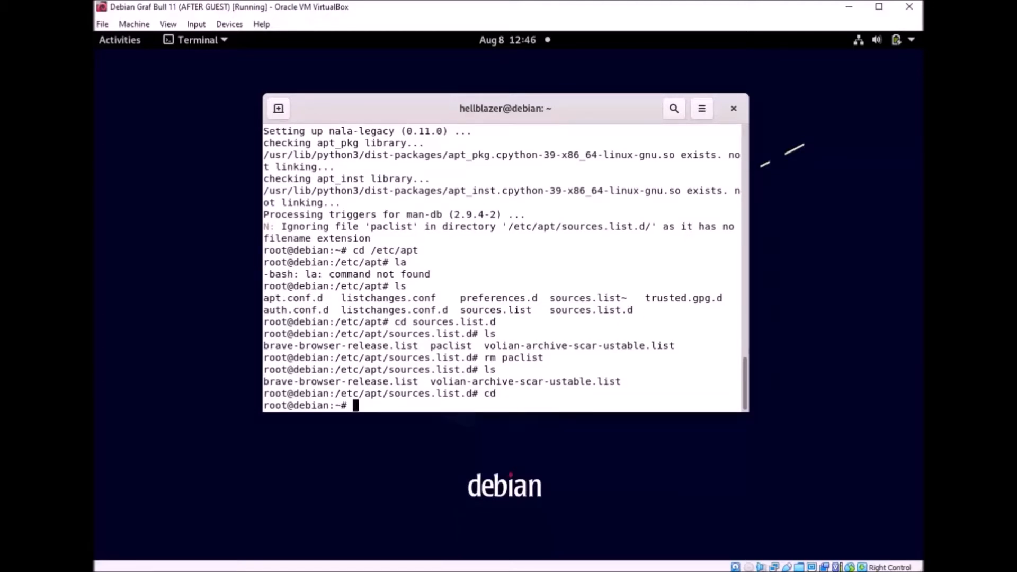
left_click_drag(430, 381, 625, 381)
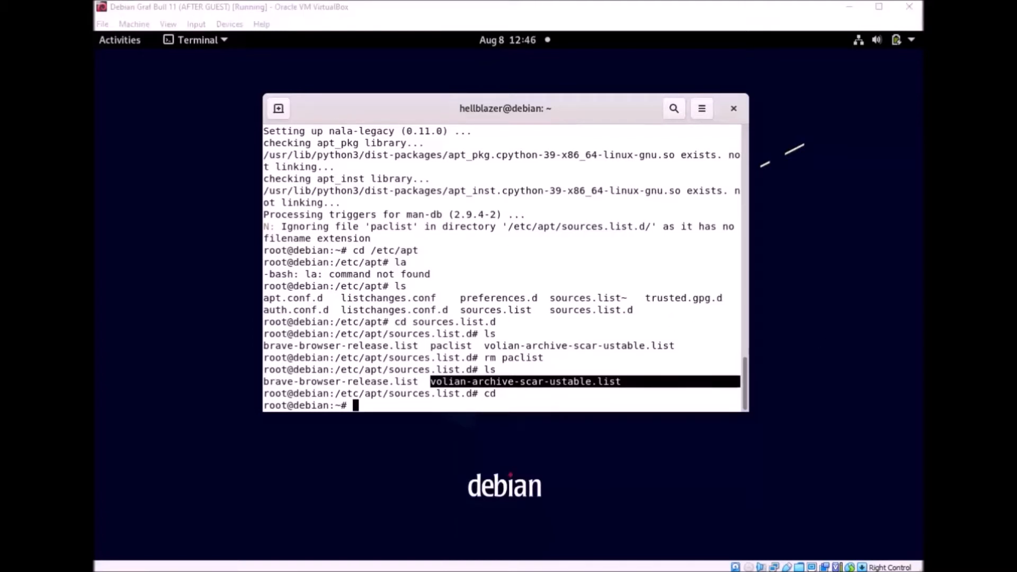
left_click(486, 403)
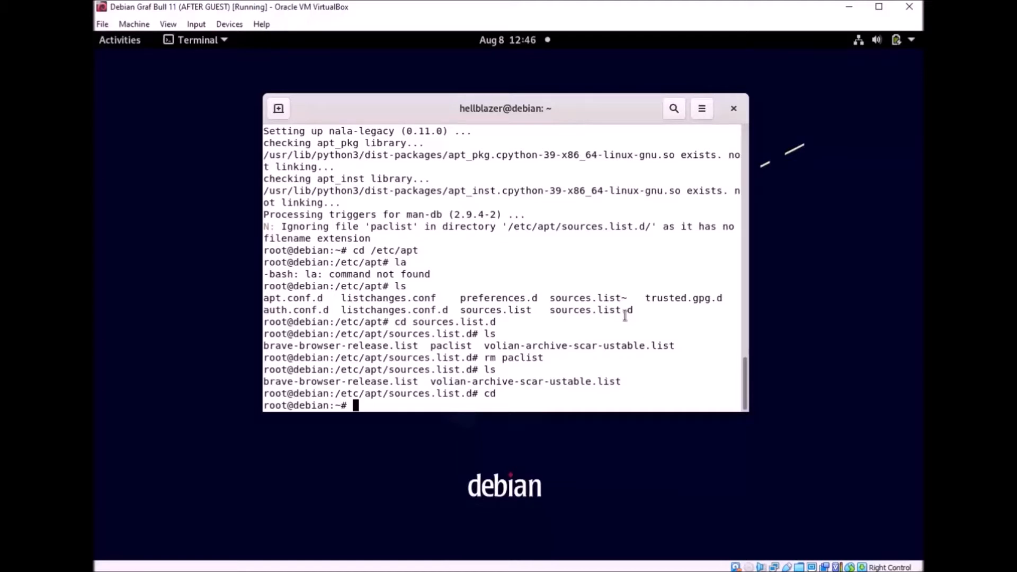
Step: Run nala fetch and review the 16 fastest Debian mirrors, scored 27–43 ms
type("nala fetch")
key("Return")
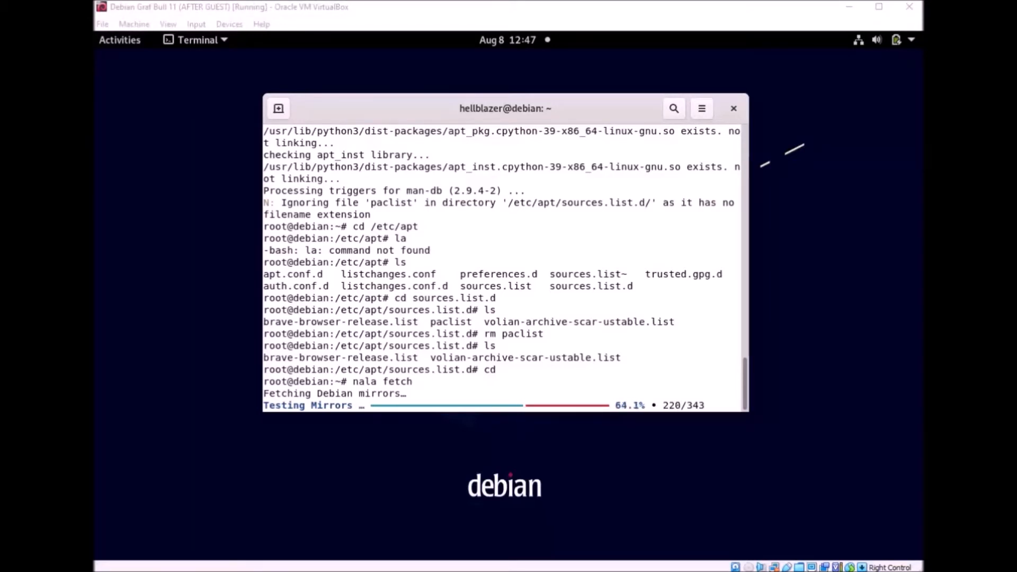
key("alt+Tab")
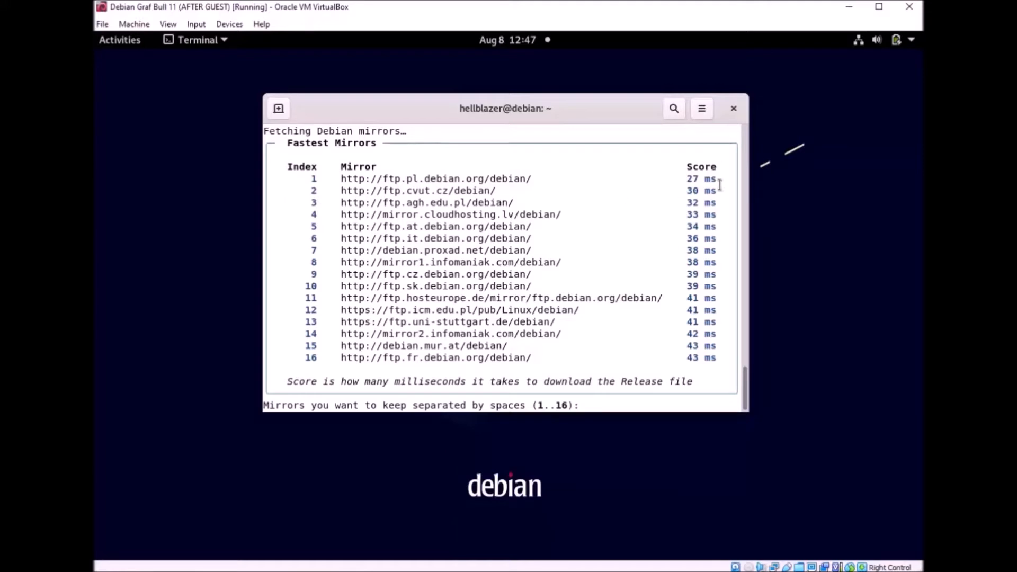
left_click_drag(720, 183, 687, 180)
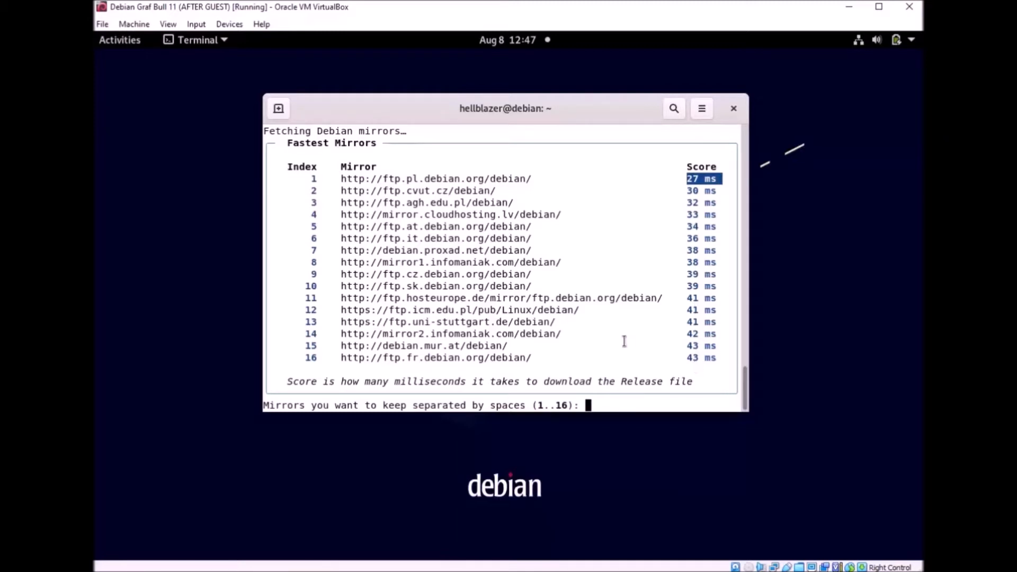
Step: Choose mirrors 1 2 3 and confirm with 'y' to write nala-sources.list
type("1 2 3")
key("Return")
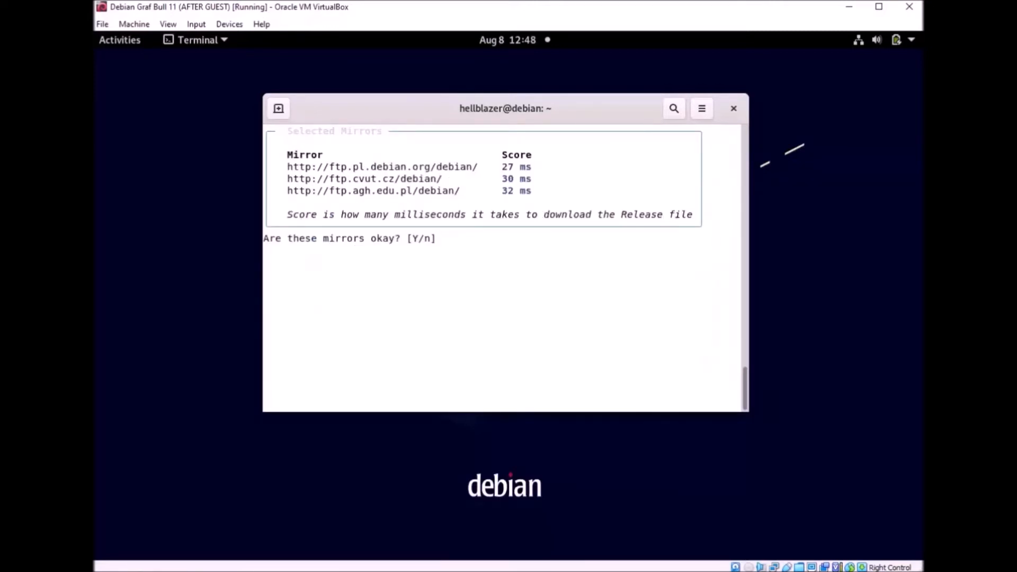
type("y")
key("Return")
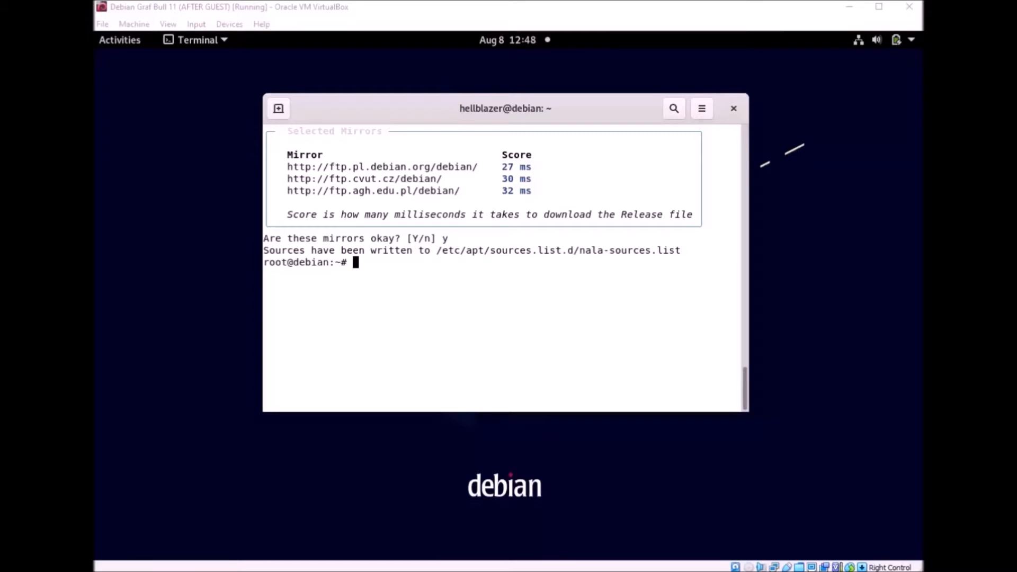
left_click(467, 309)
Step: Run nala upgrade and enlarge the terminal window left, right, down and upward
type("nala ")
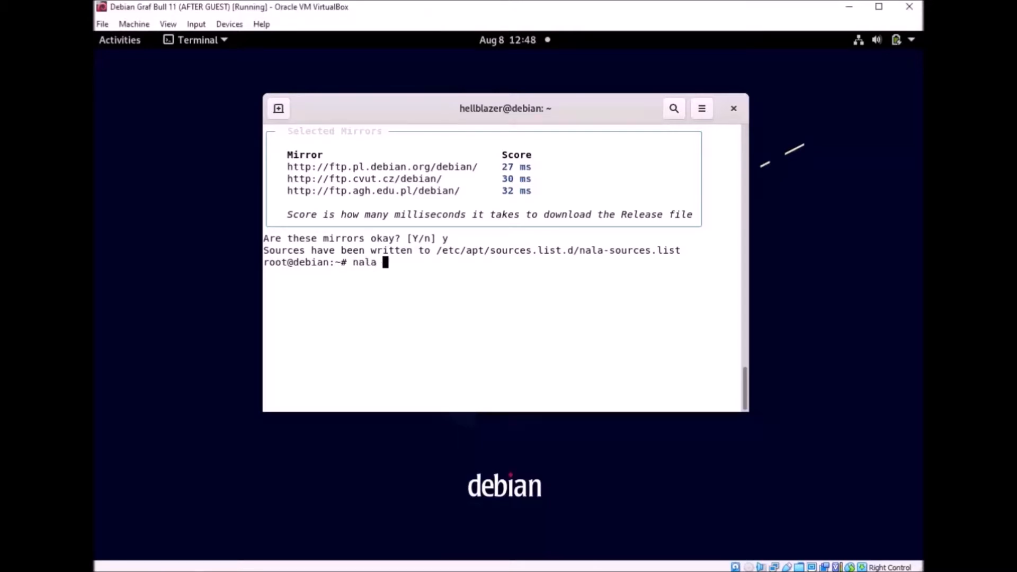
type("upgrade")
key("Return")
left_click_drag(262, 413, 147, 496)
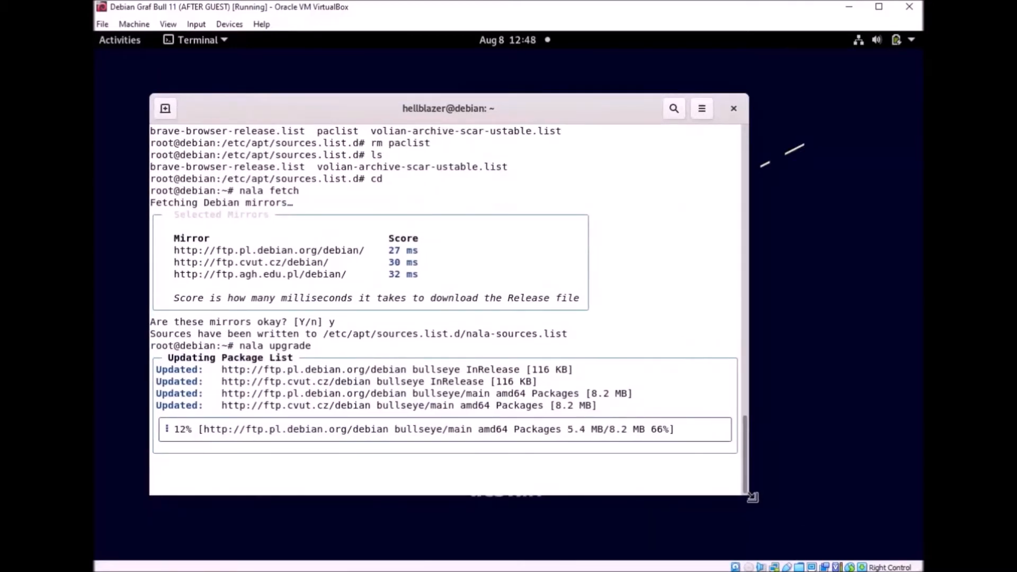
left_click_drag(752, 497, 871, 521)
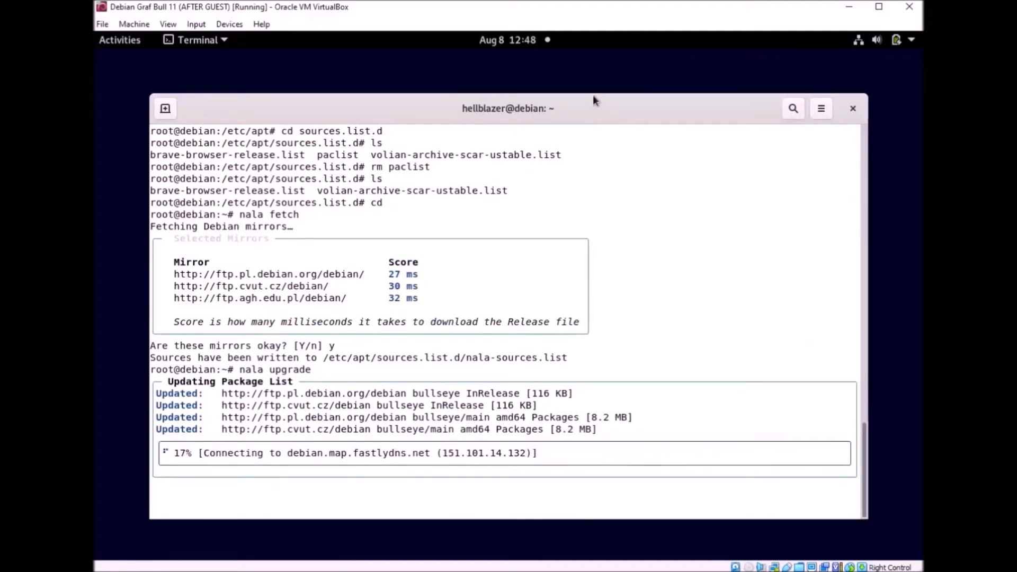
left_click_drag(593, 94, 601, 62)
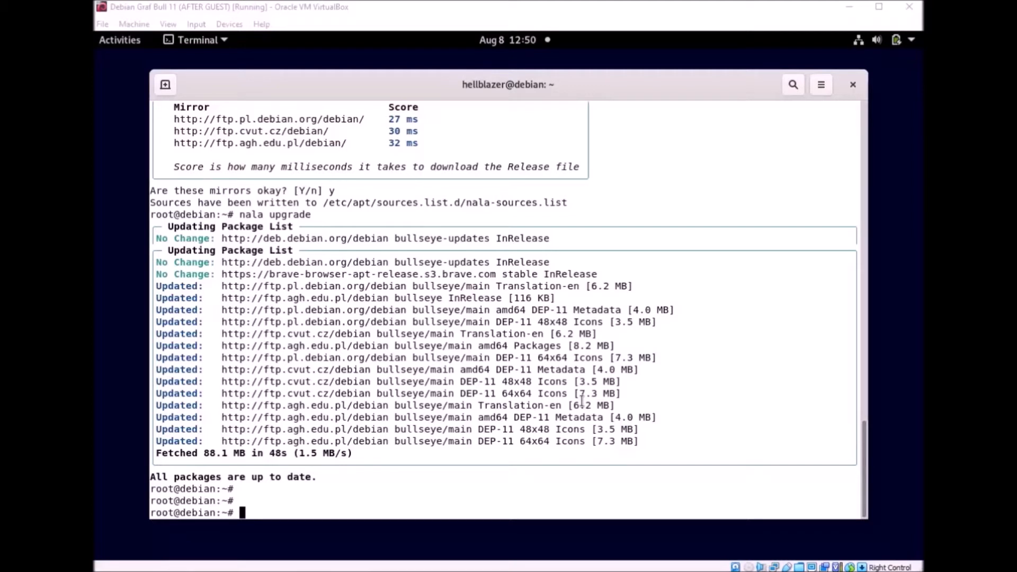
Step: Open ~/.bashrc in nano and type 'apt() {' on a new line below the aliases
type("nano ")
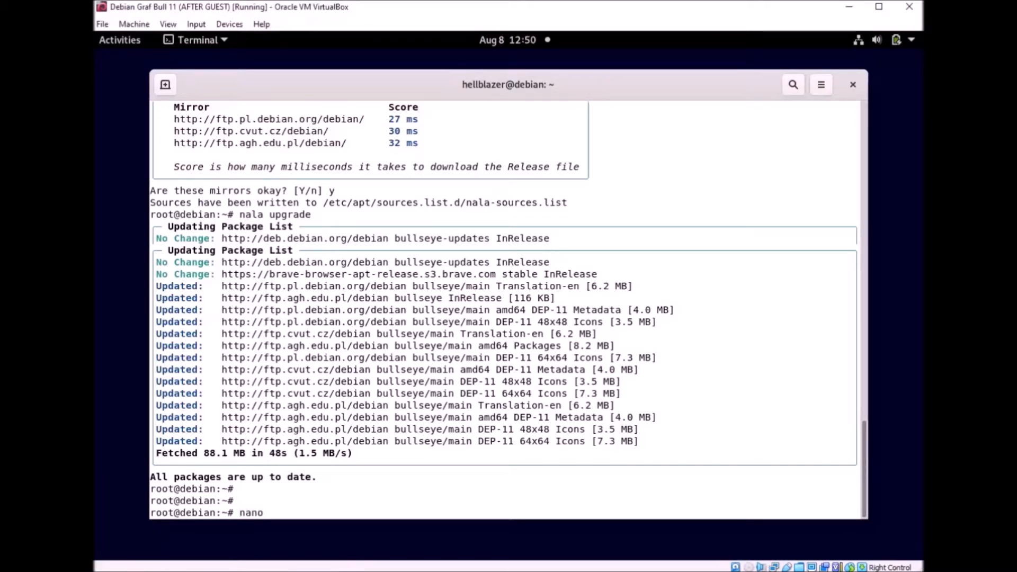
type("~/.bashrc")
key("Return")
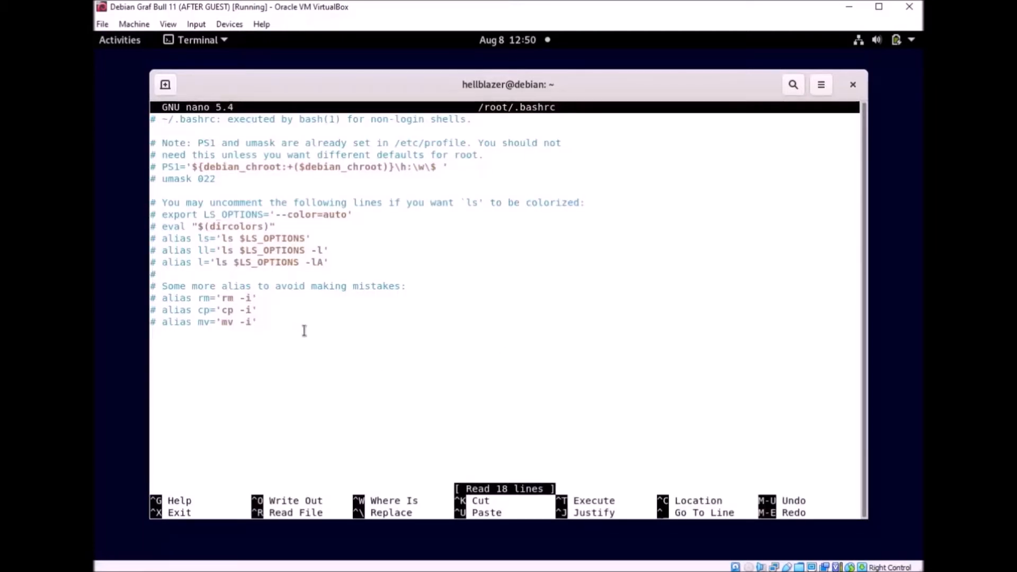
key("Down")
key("Down")
key("Down")
key("Down")
key("Down")
key("Down")
key("Down")
key("Down")
key("Down")
key("Down")
key("Down")
key("Down")
key("Down")
key("Down")
key("Down")
key("Down")
key("Down")
key("Down")
key("Return")
type("apt() {")
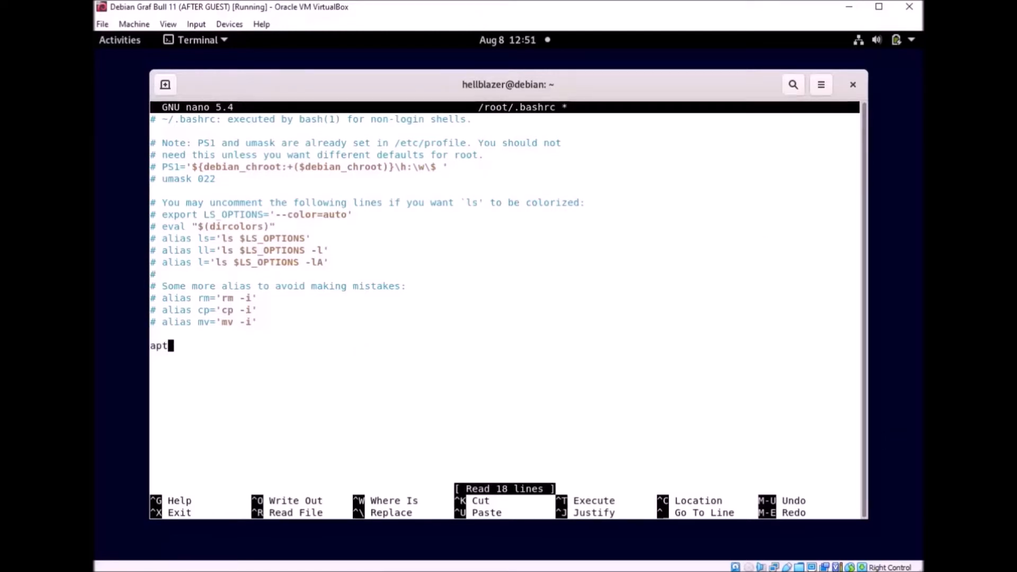
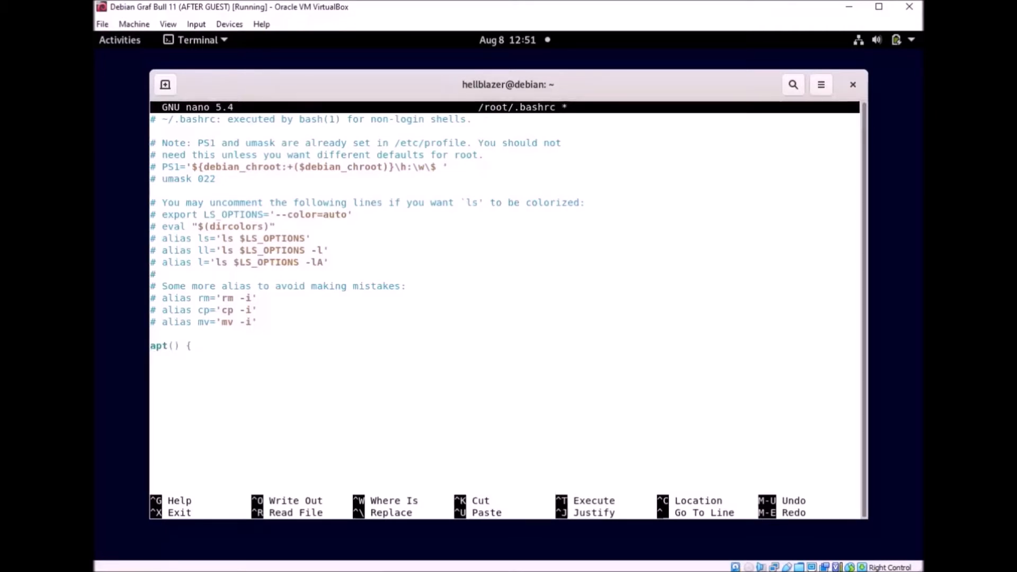
Step: Finish apt() with 'command nala "$@"' and a closing brace, then start 'sudo() {' below
type("command nala \"")
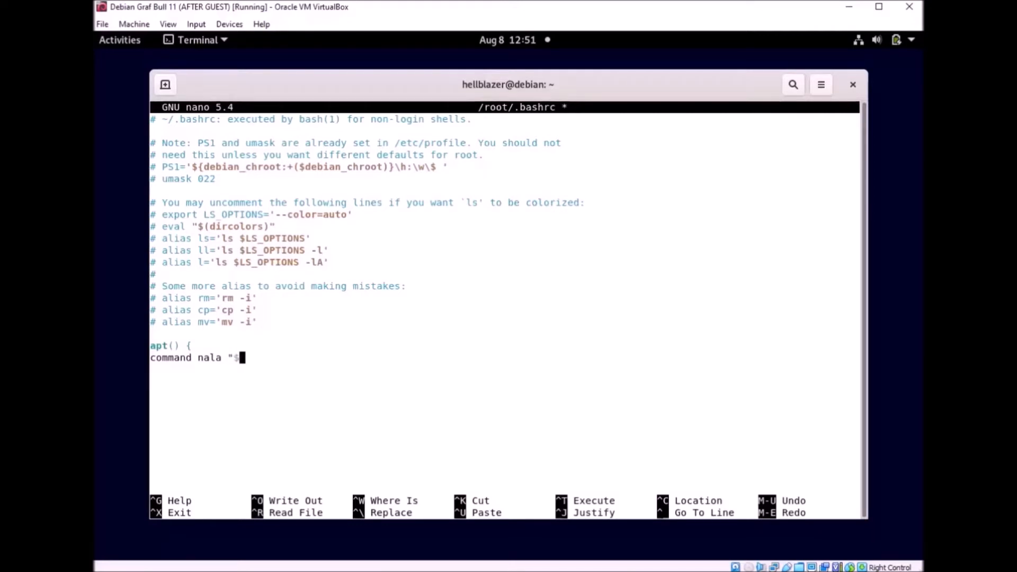
type("$@\"")
key("Return")
type("}")
key("Return")
type("sudo()")
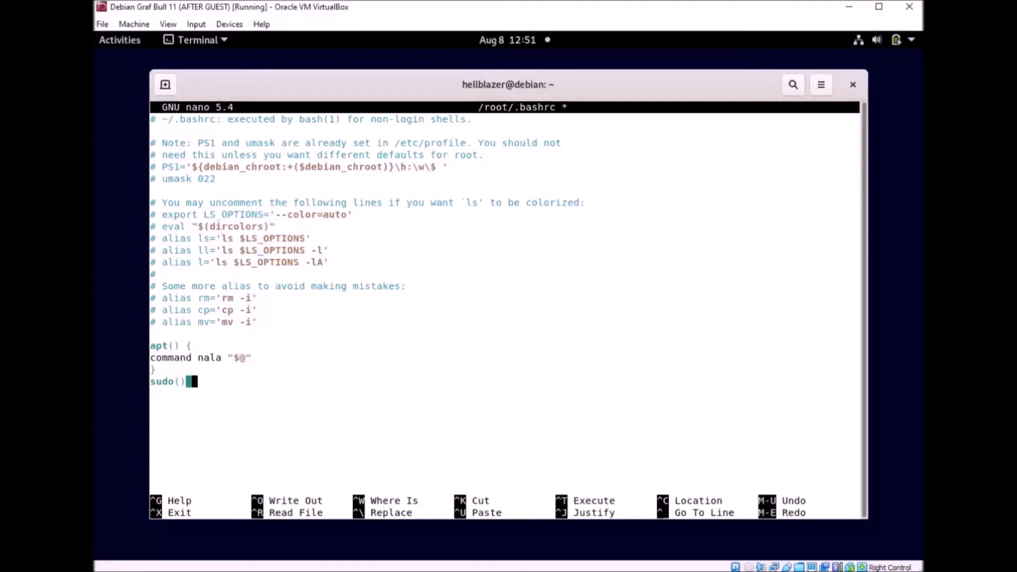
type(" {")
Step: Begin the sudo() body with 'if [ "$1" = "apt" ]; then' on a new line
key("Return")
Step: Under the if line, add 'shift command sudo nala "$@"' and an else branch
type("if [")
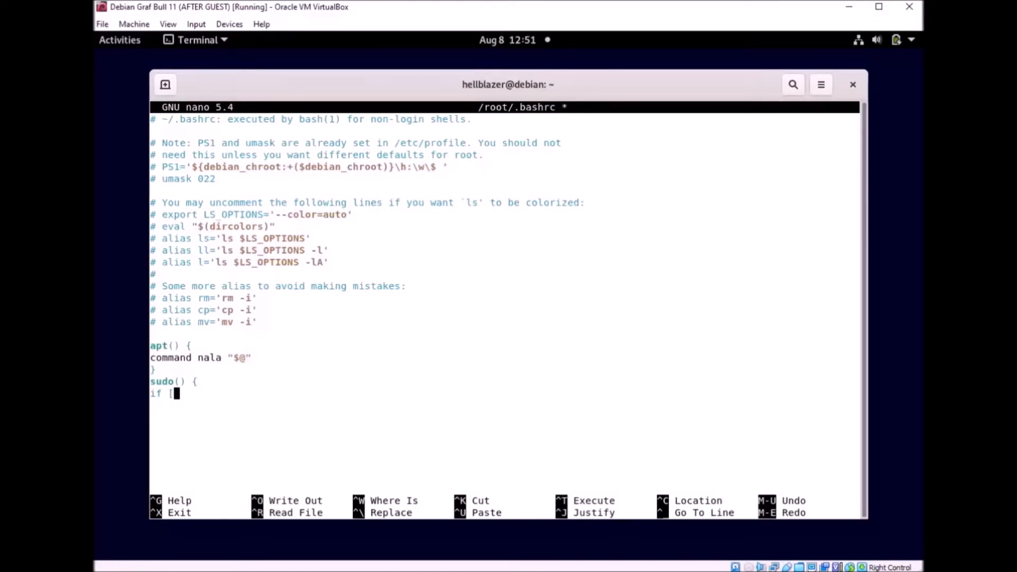
type(" \"")
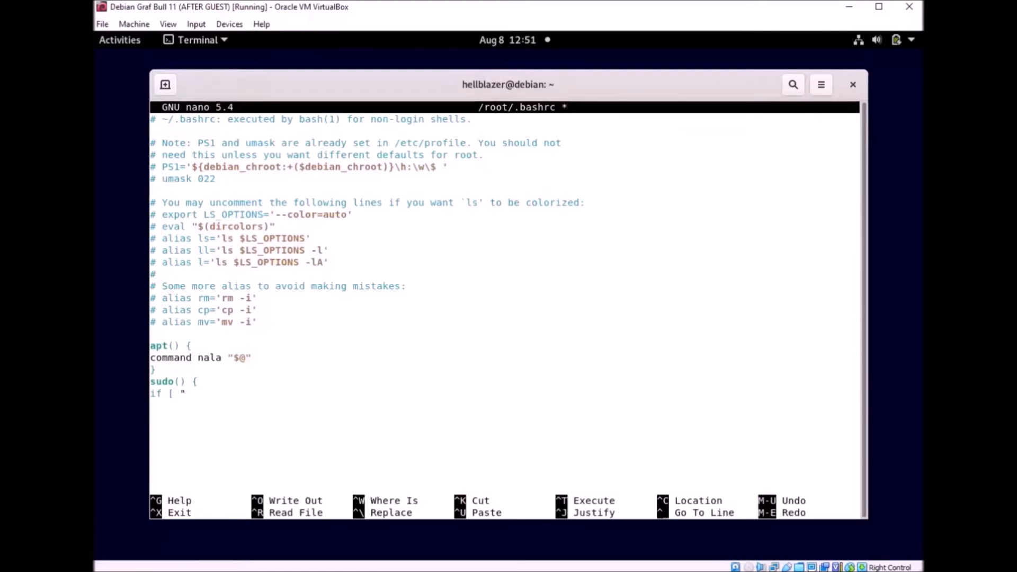
type("$1")
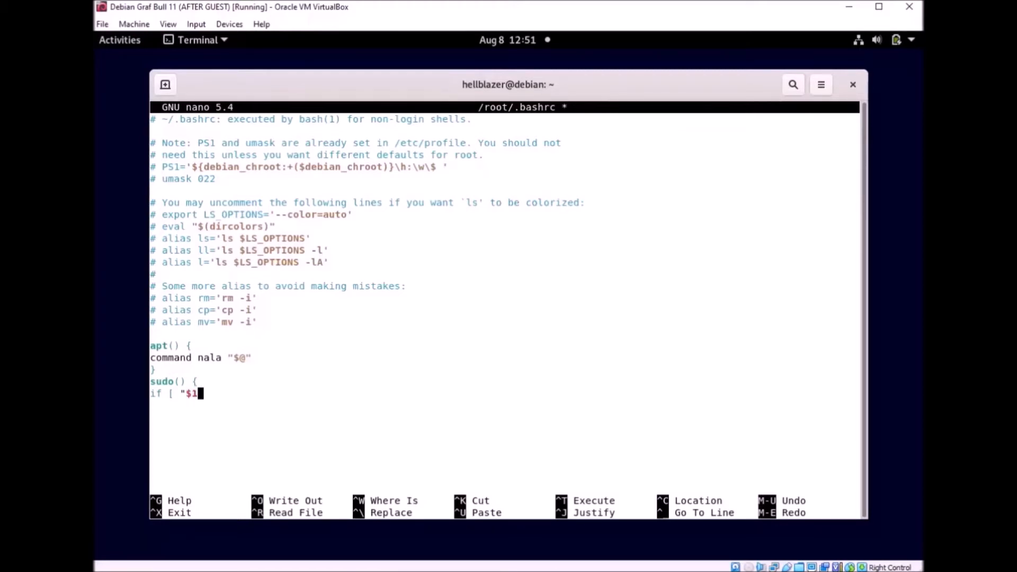
type("\"")
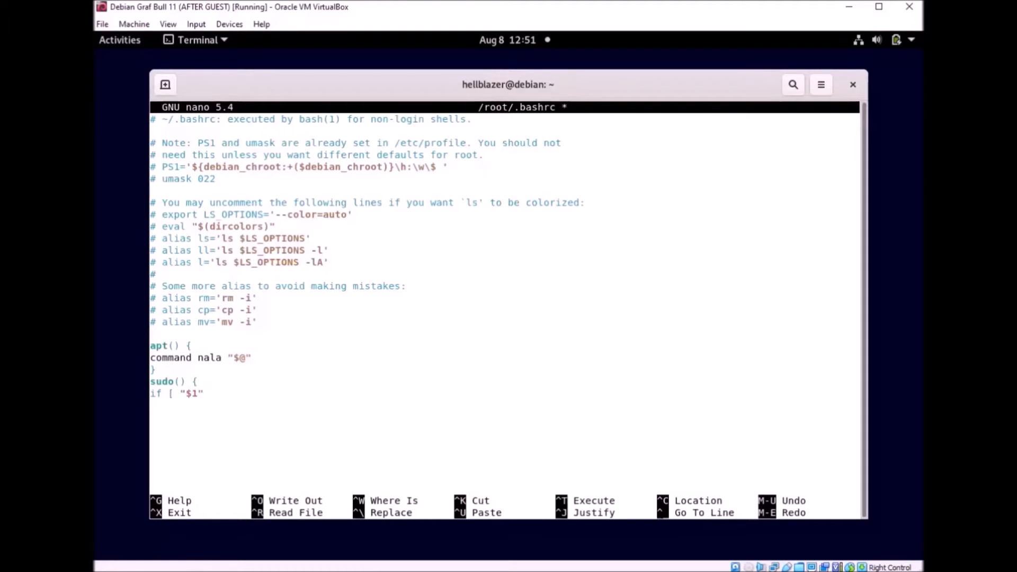
type(" = \"apt\" ]")
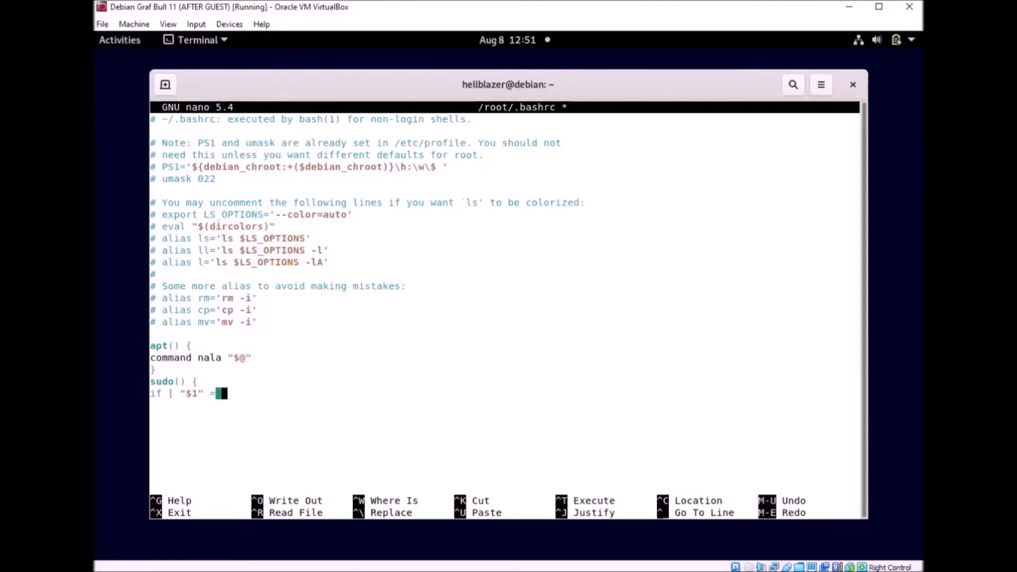
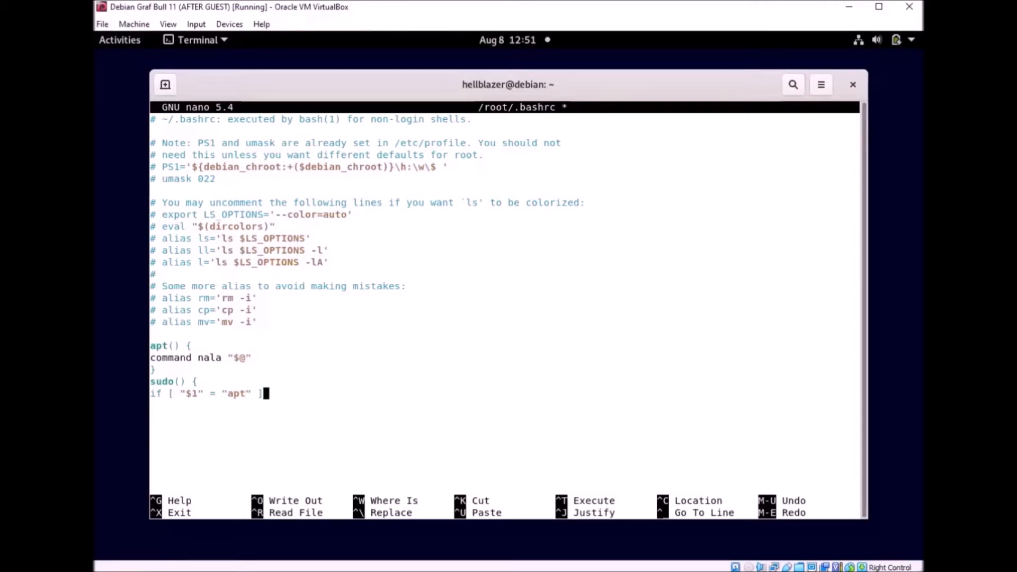
Step: Begin the sudo() body with 'if [ "$1" = "apt" ]; then' on a new line
Step: Under the if line, add 'shift command sudo nala "$@"' and an else branch
type("; then")
key("Return")
type("shi")
type("ft ")
type("command")
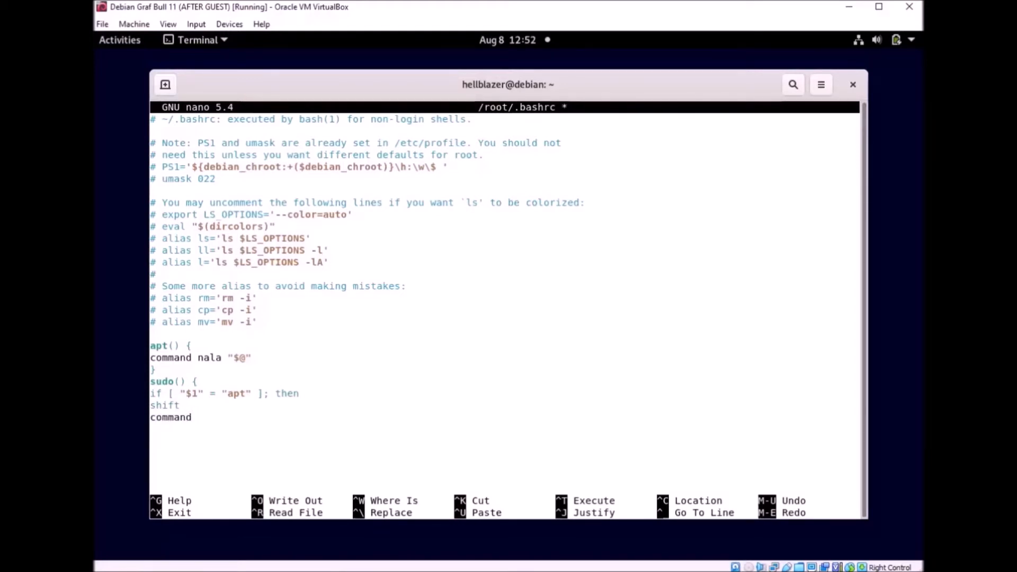
type(" sudo nala \"$@\"")
key("Return")
type("else")
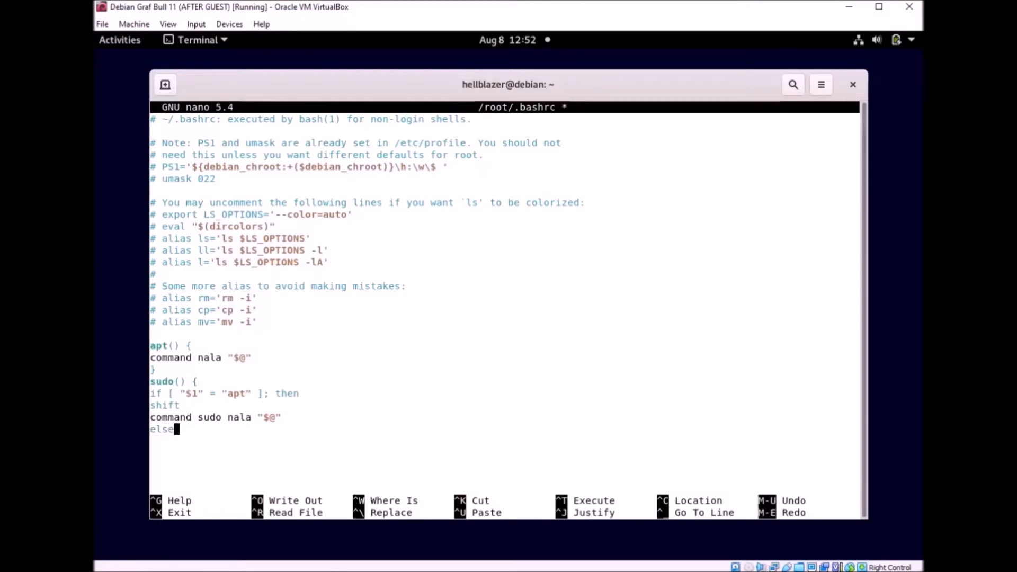
key("Return")
Step: Add the 'command sudo "$@"' fallback, fi and closing brace, then start alias sudo='sudo'
type("commandsudo \"")
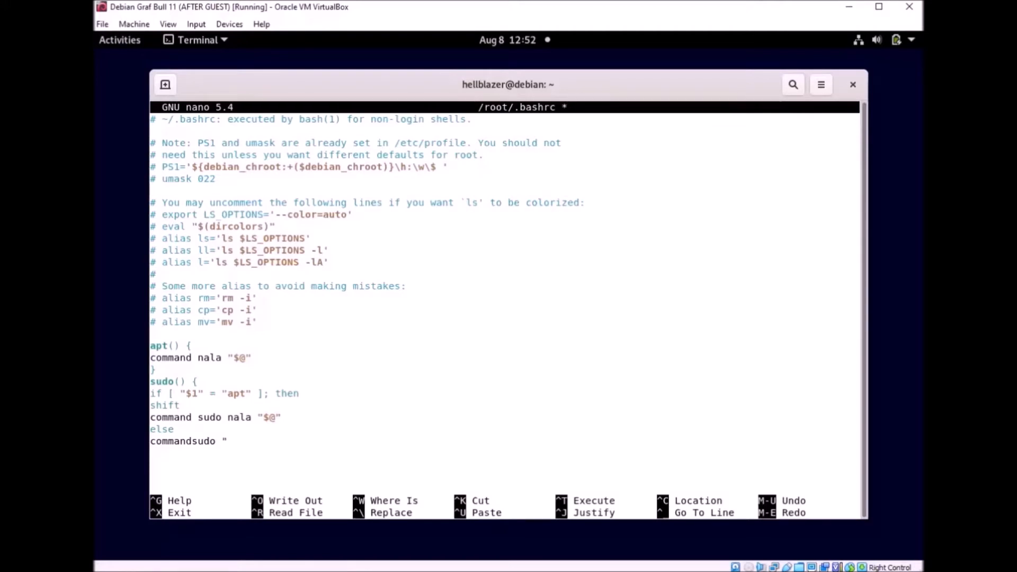
type("$@\"")
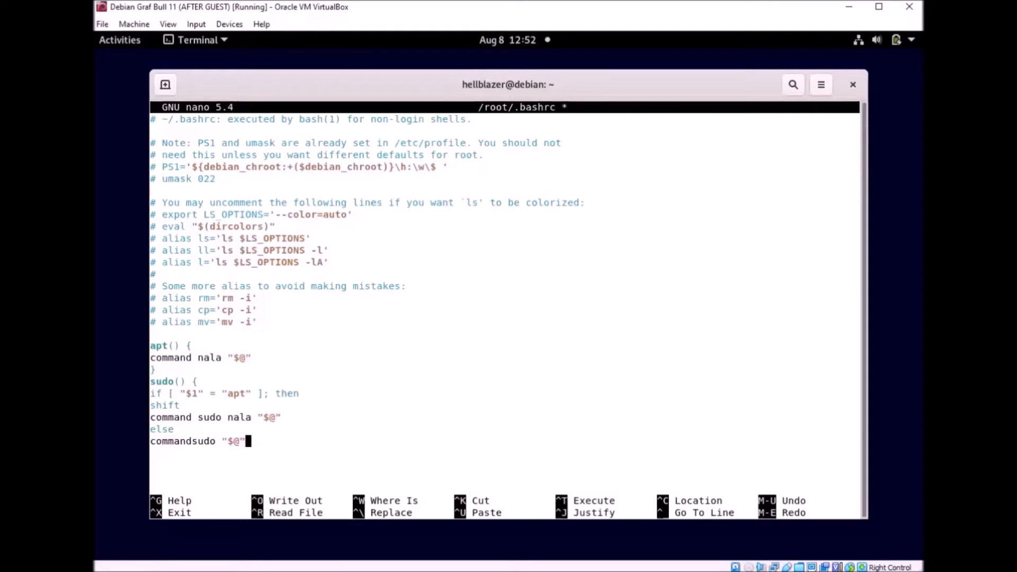
key("Return")
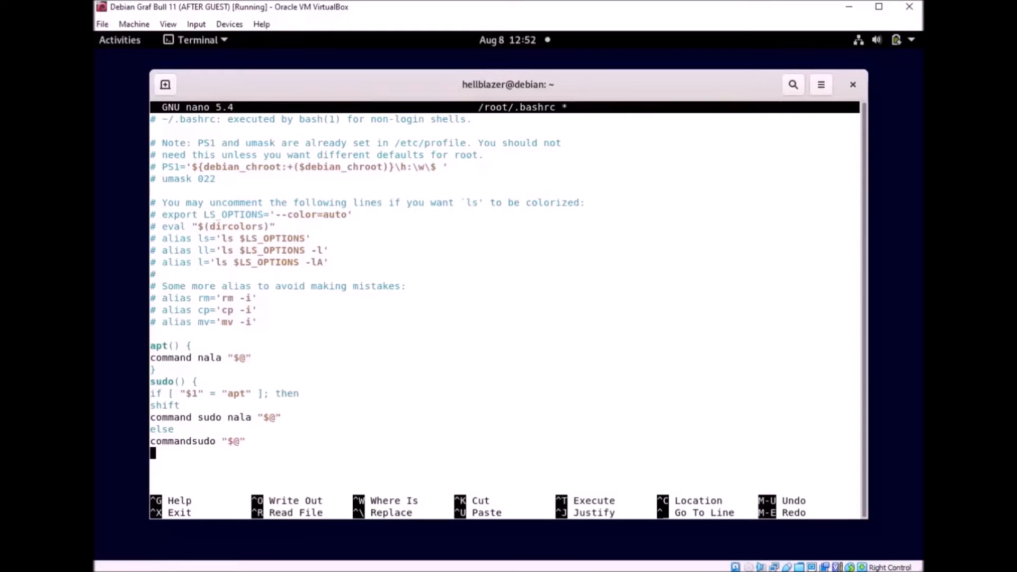
type("fi")
key("Return")
type("}")
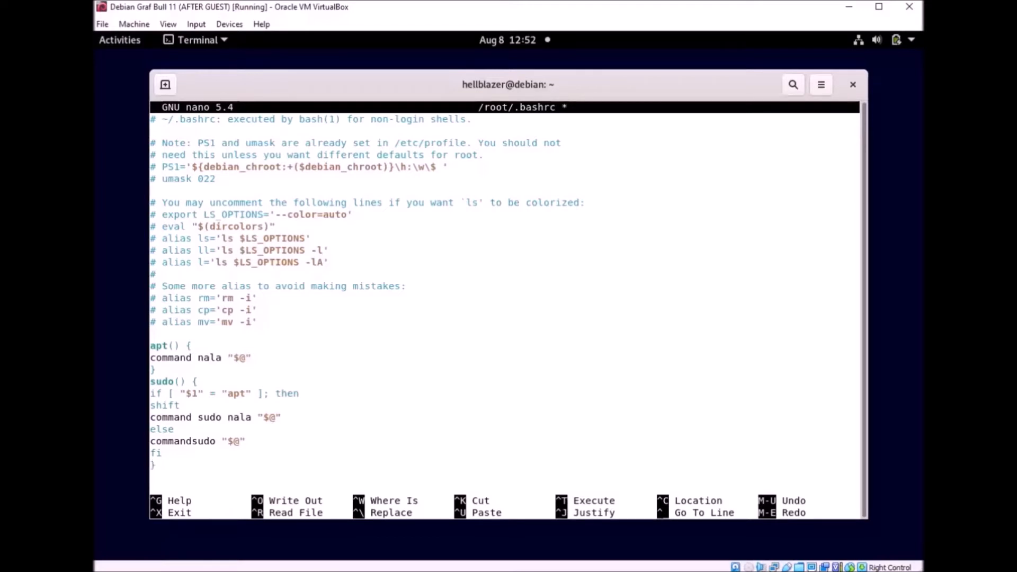
key("Return")
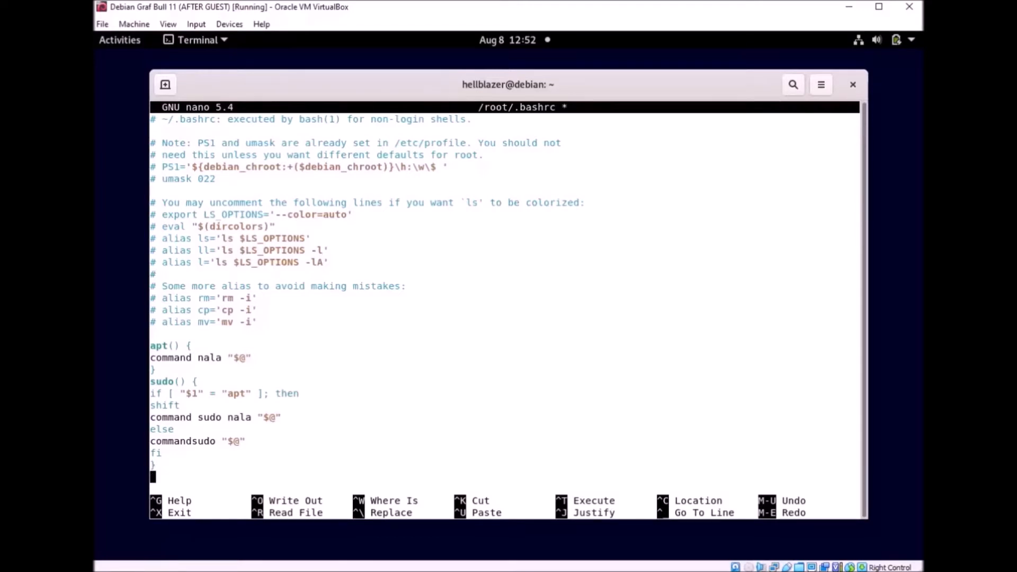
type("alias")
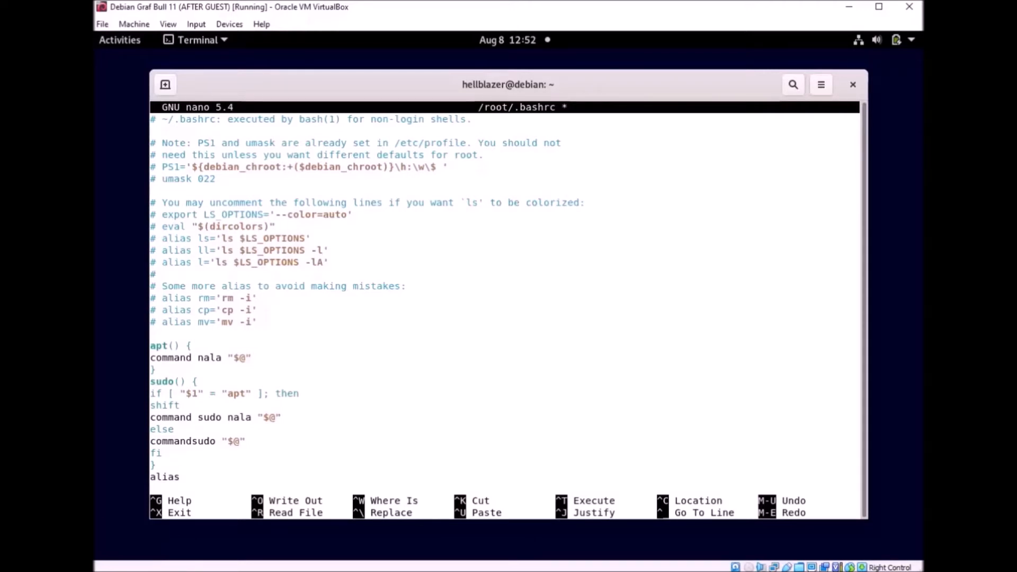
type(" sudo")
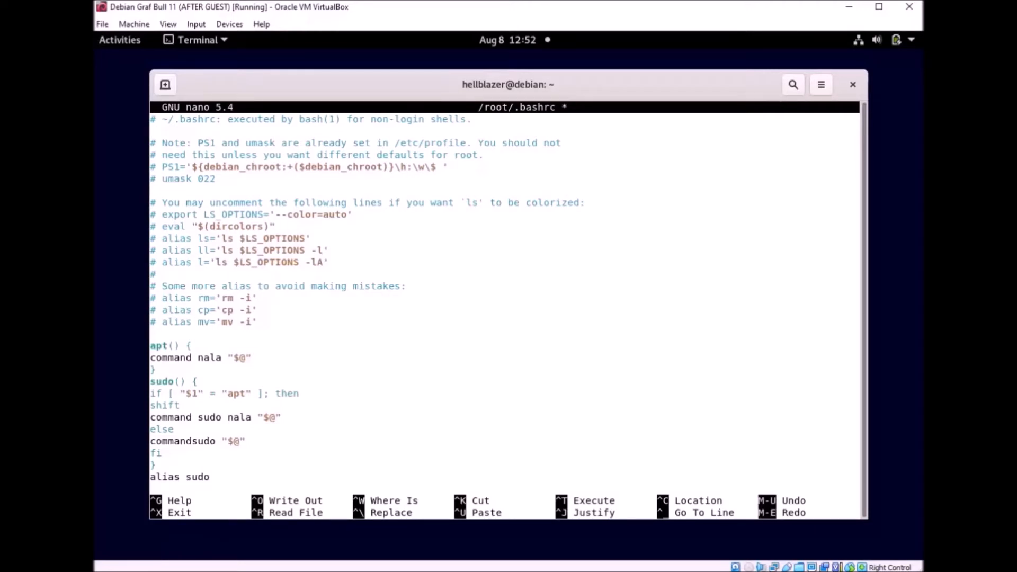
type("=")
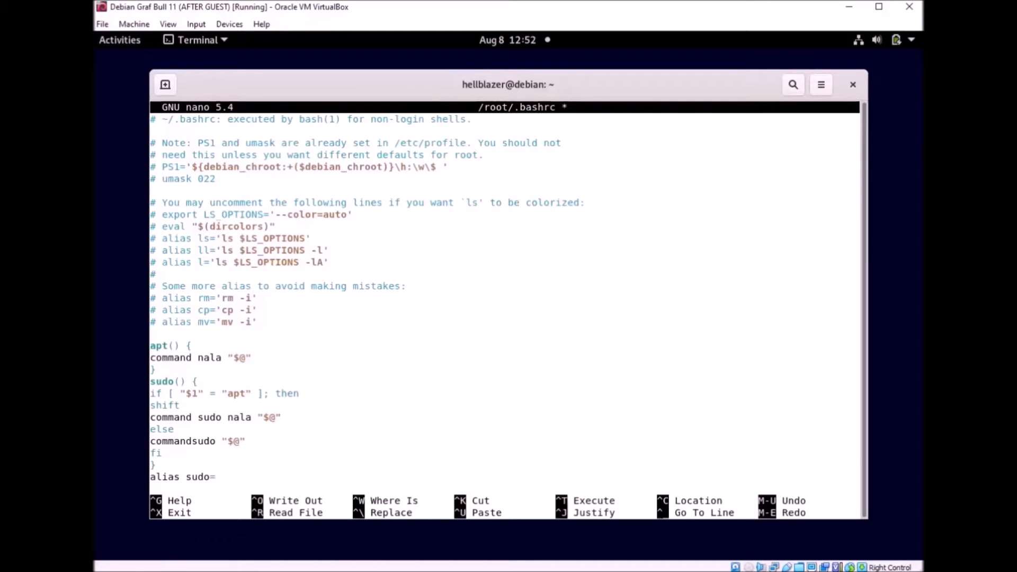
type("'")
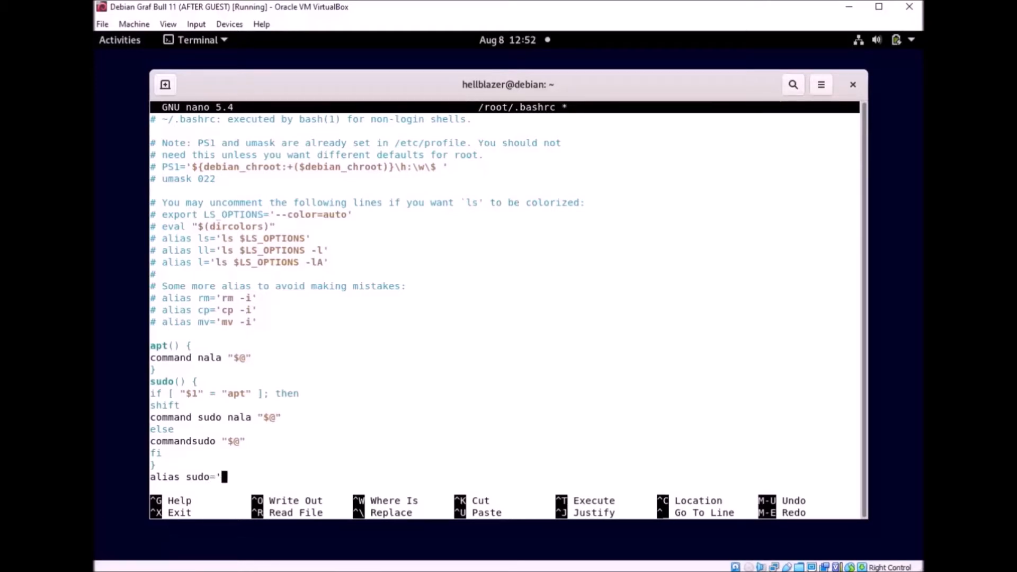
type("sudo'")
Step: Save /root/.bashrc under its existing name, exit nano, and scroll the terminal history
key("ctrl+x")
key("y")
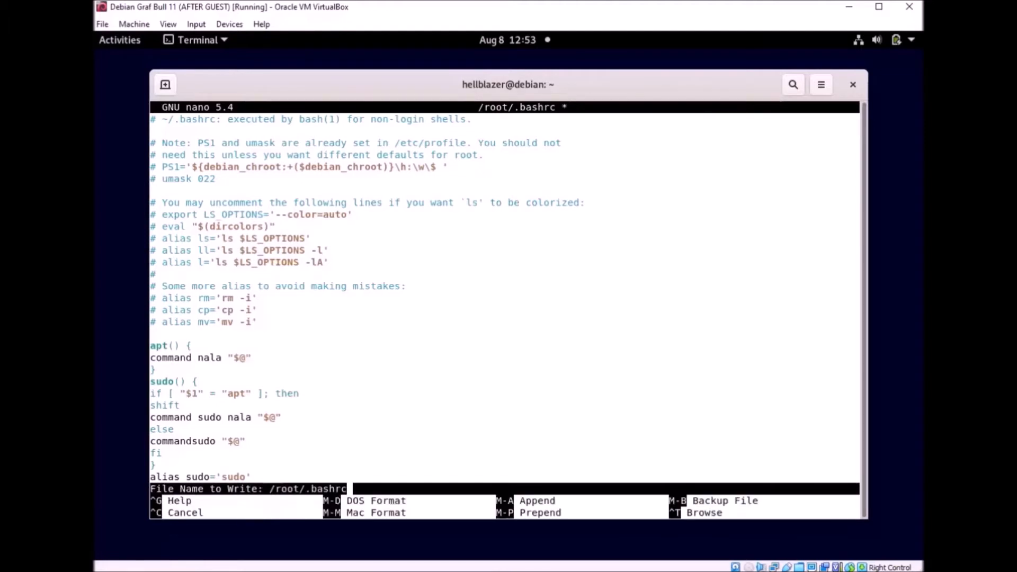
key("Return")
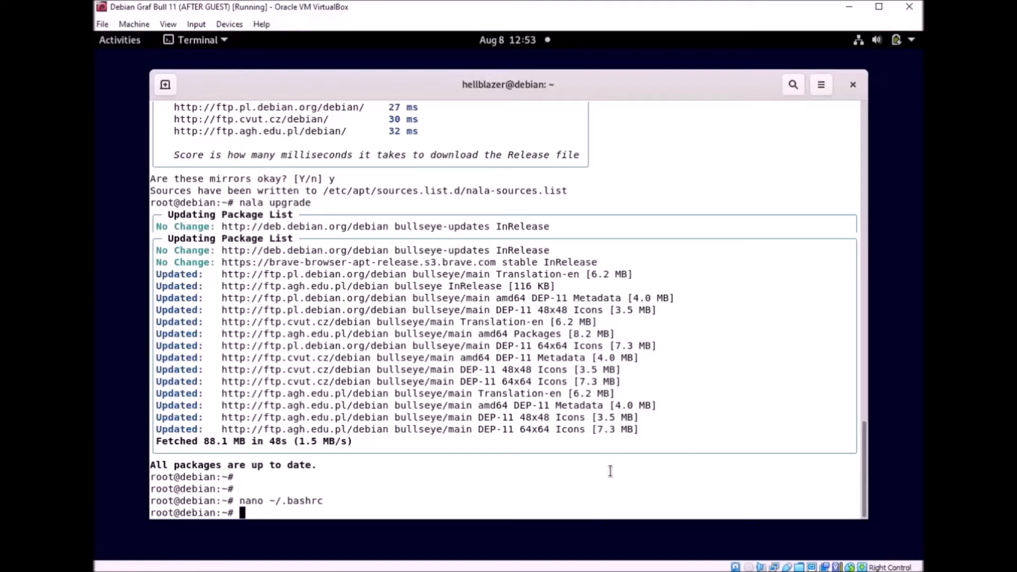
scroll(708, 415, "up", 20)
scroll(672, 305, "up", 8)
scroll(678, 300, "down", 20)
Step: Install grub-customizer with nala, reviewing the 4-package, 1.5 MB download, 6.9 MB summary before confirming
type("nala install grub-")
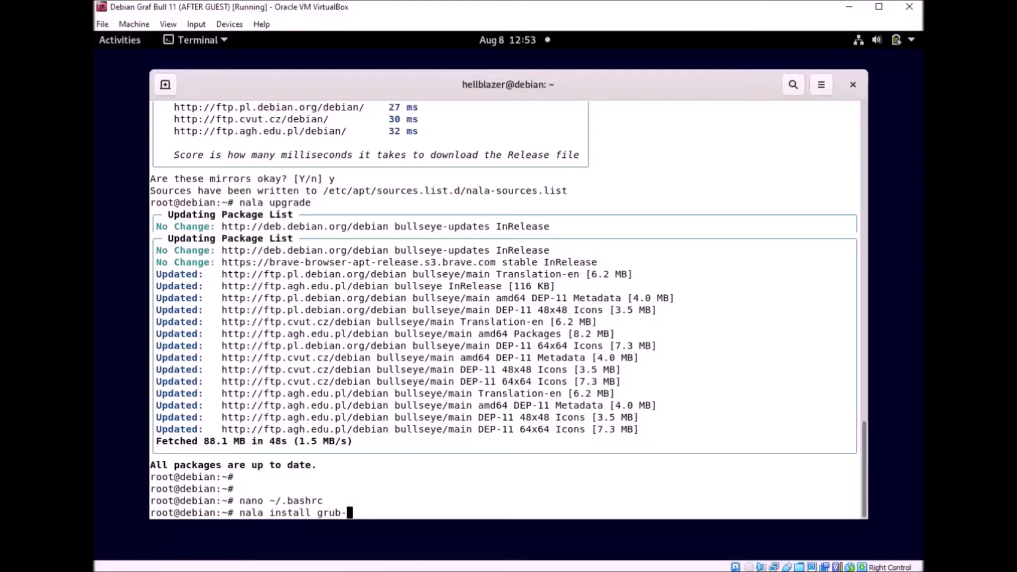
type("customizer")
key("Return")
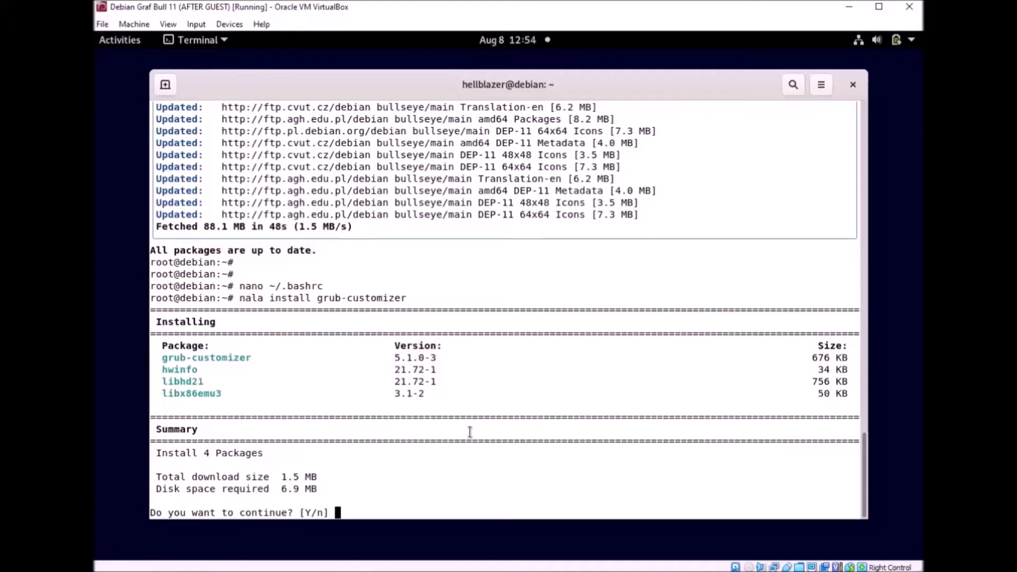
left_click_drag(174, 460, 161, 454)
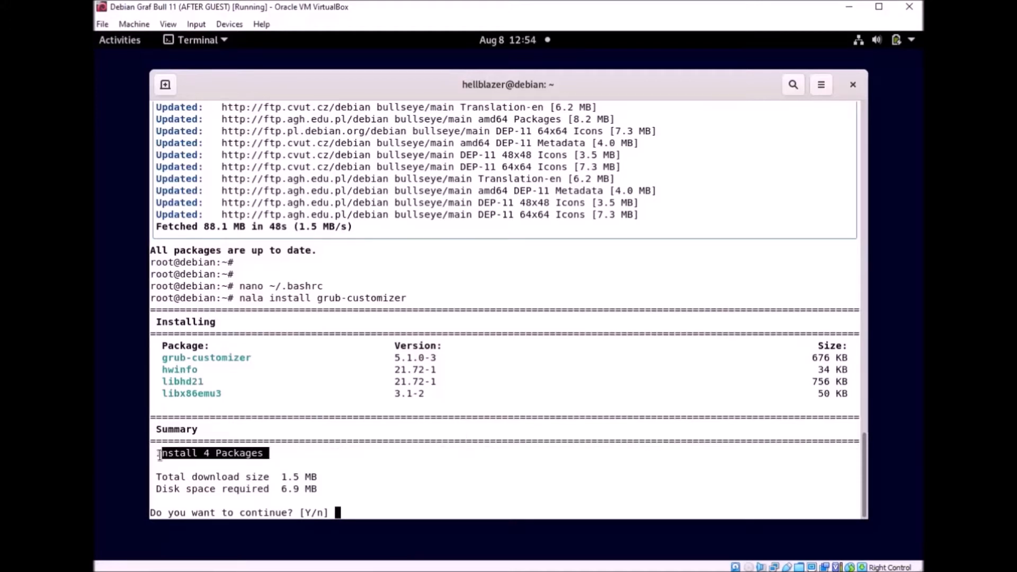
left_click(343, 472)
left_click_drag(324, 477, 216, 477)
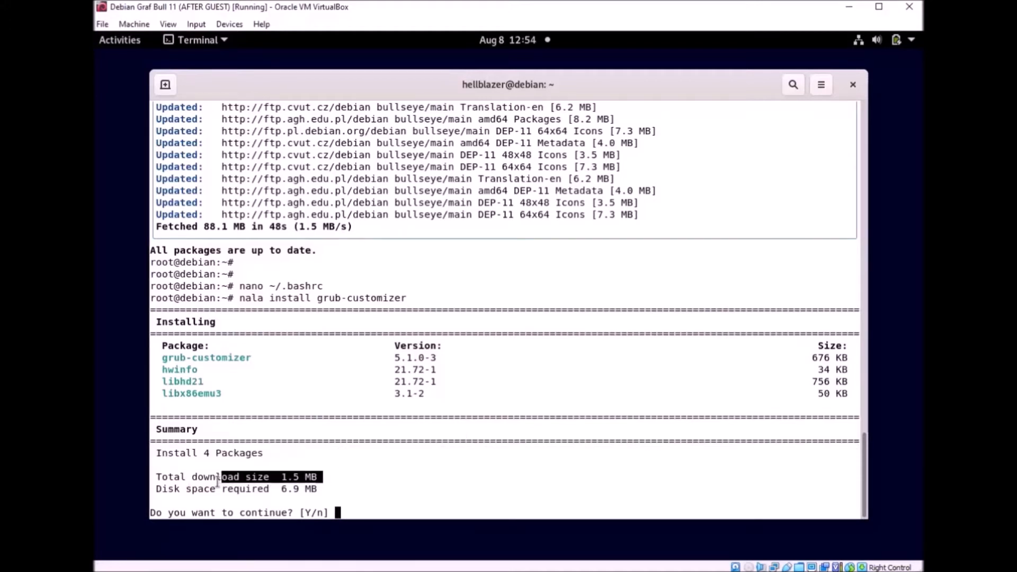
left_click(380, 481)
left_click_drag(325, 489, 249, 488)
left_click(419, 493)
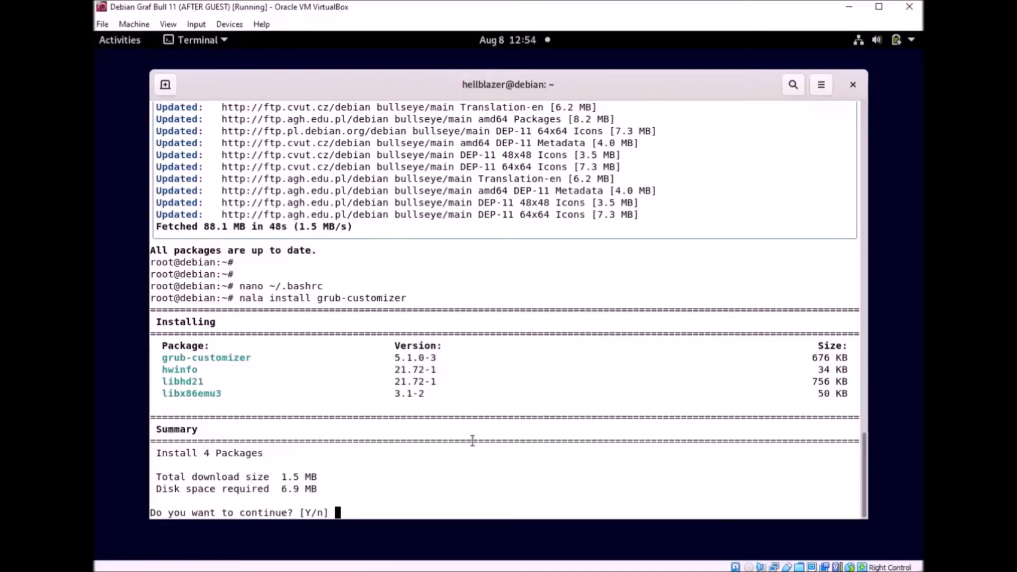
type("y")
key("Return")
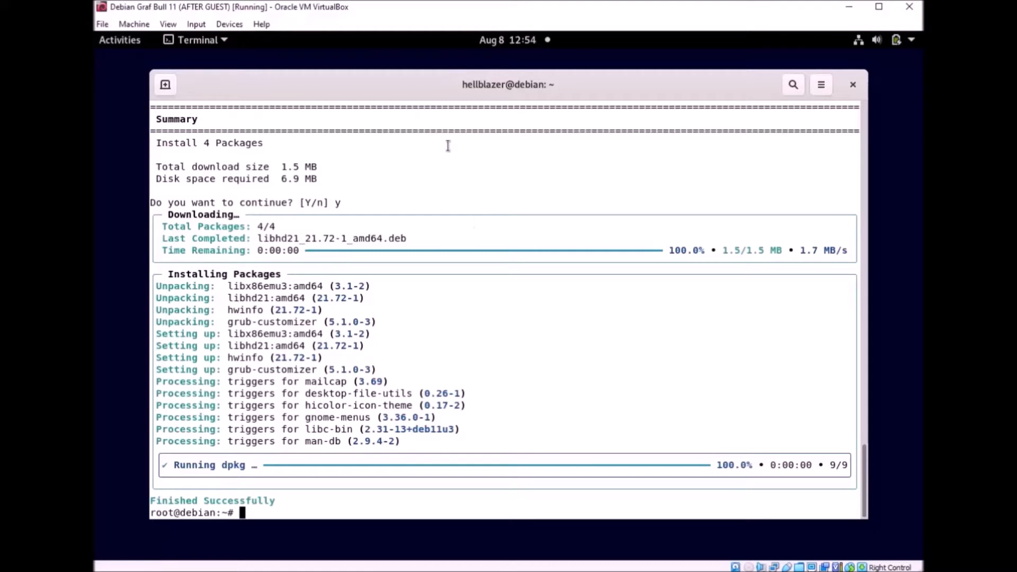
Step: Launch Grub Customizer from the application search and authenticate with the administrator password
left_click_drag(556, 88, 227, 53)
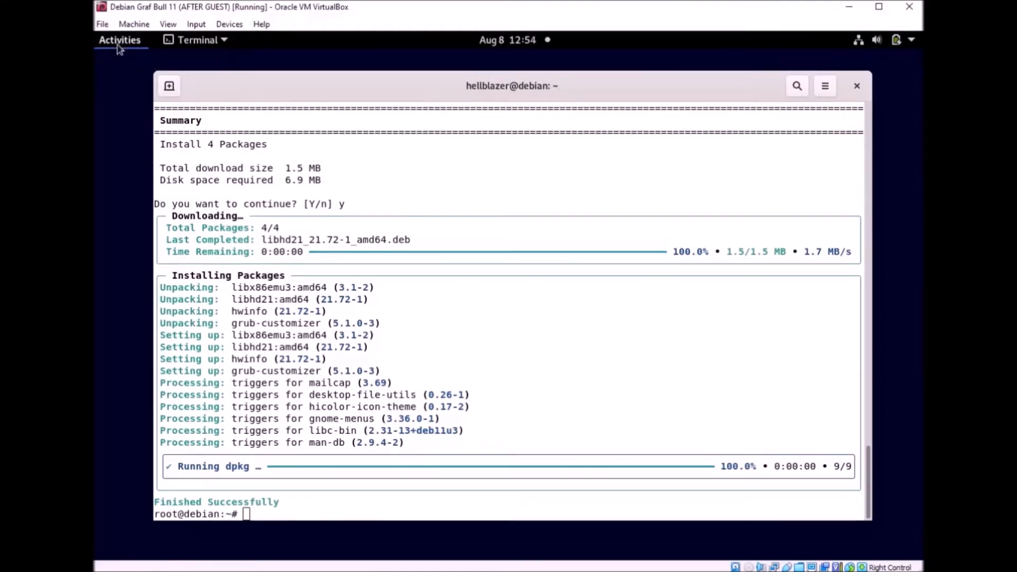
left_click(120, 42)
left_click(465, 77)
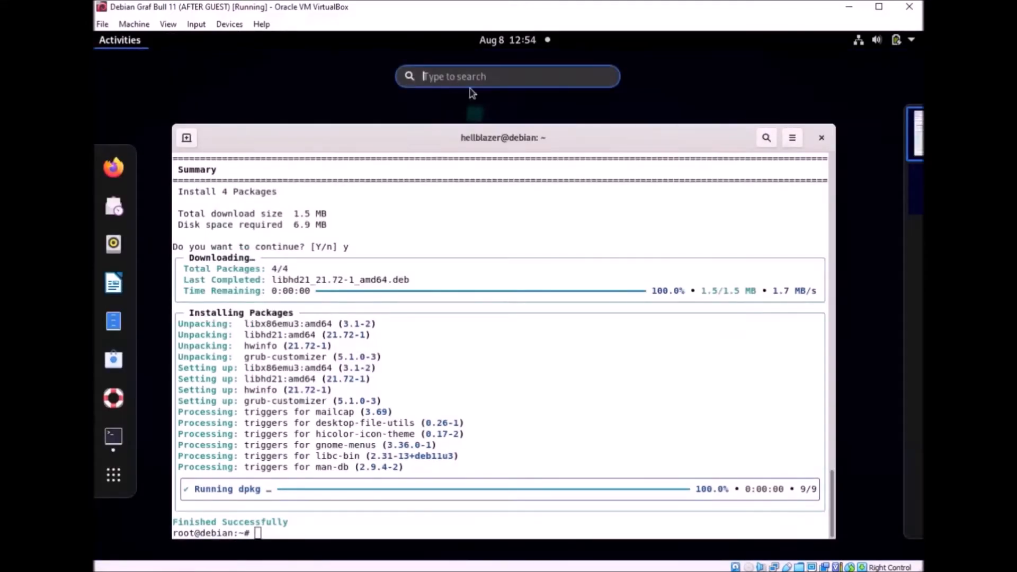
type("g")
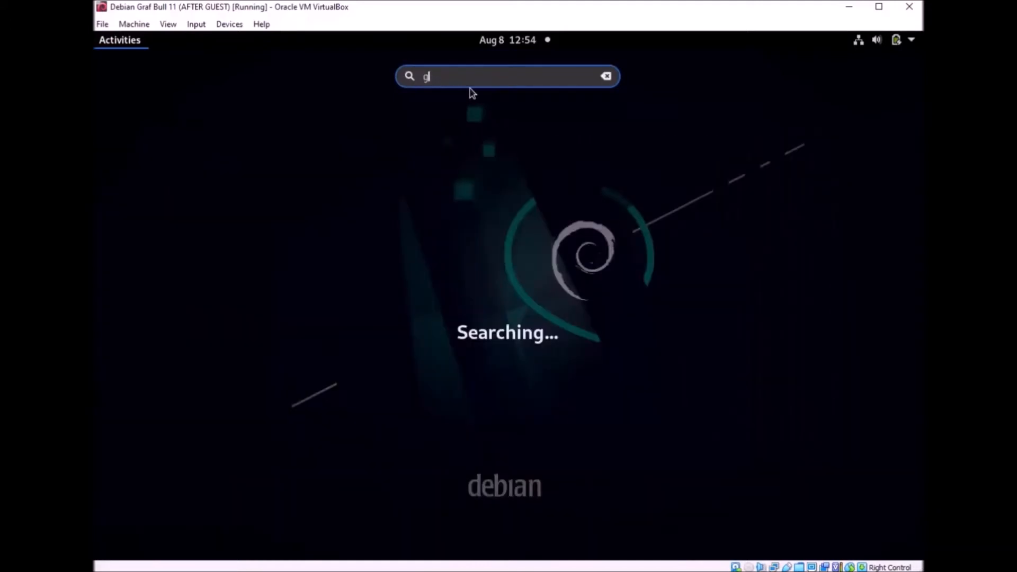
type("ru")
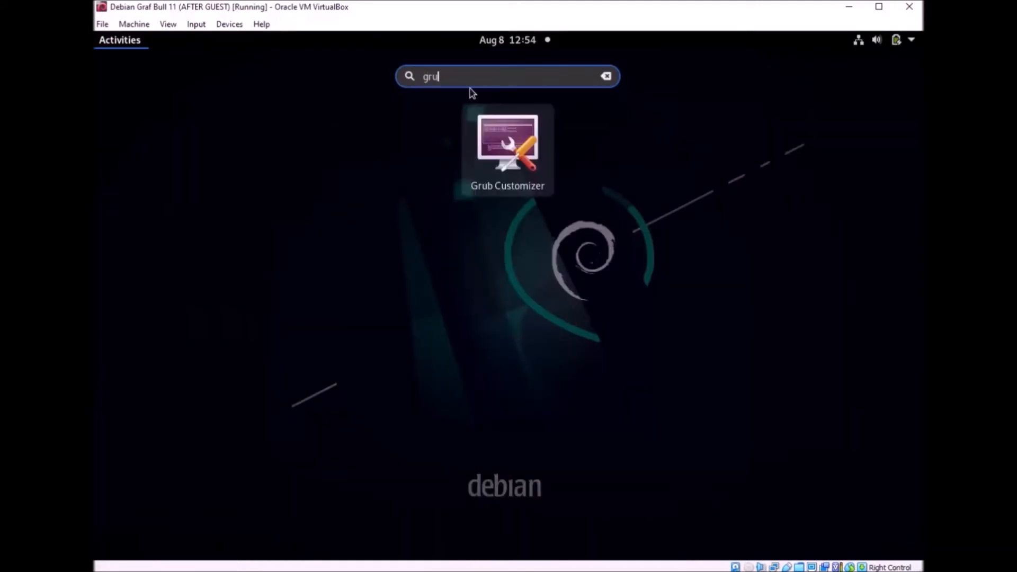
key("Return")
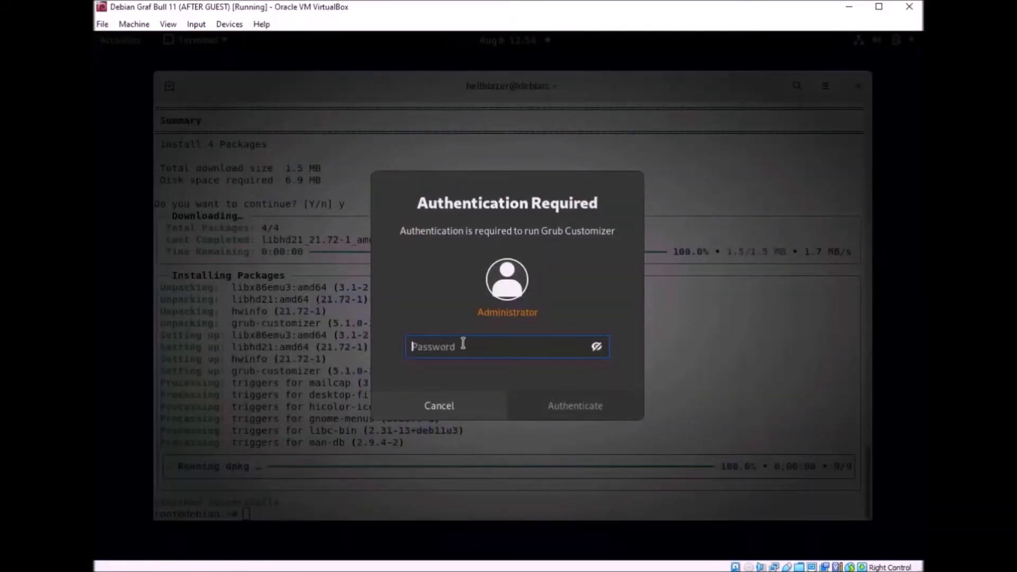
type("**********")
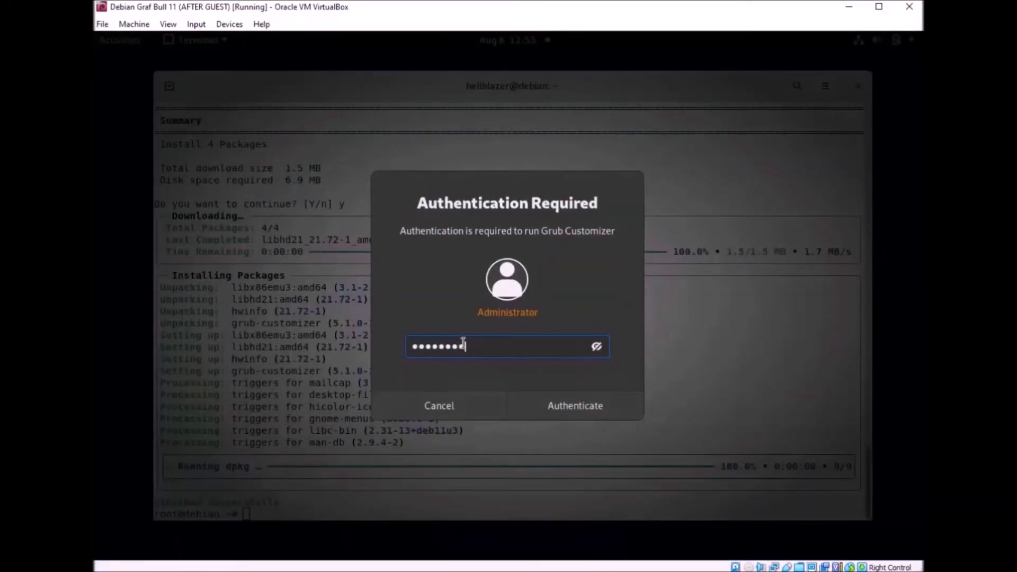
left_click(578, 407)
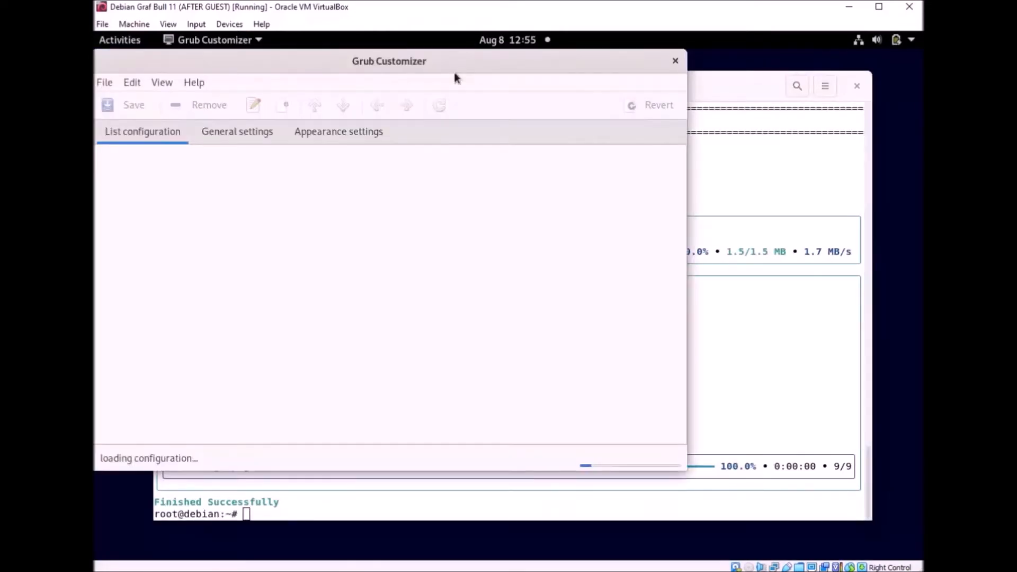
Step: Close the terminal window, confirming despite its running process
left_click_drag(383, 59, 509, 59)
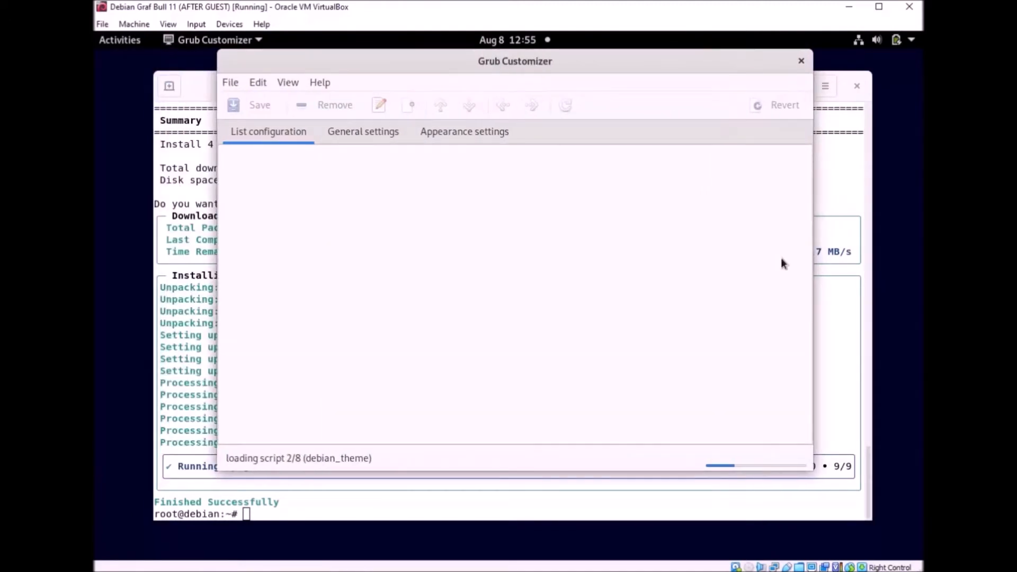
left_click(846, 170)
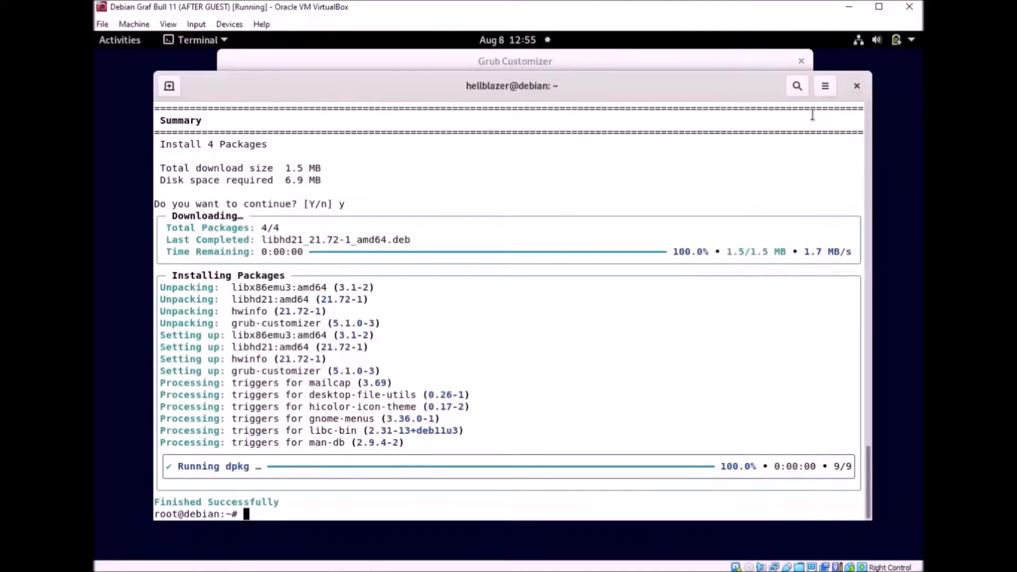
left_click(857, 86)
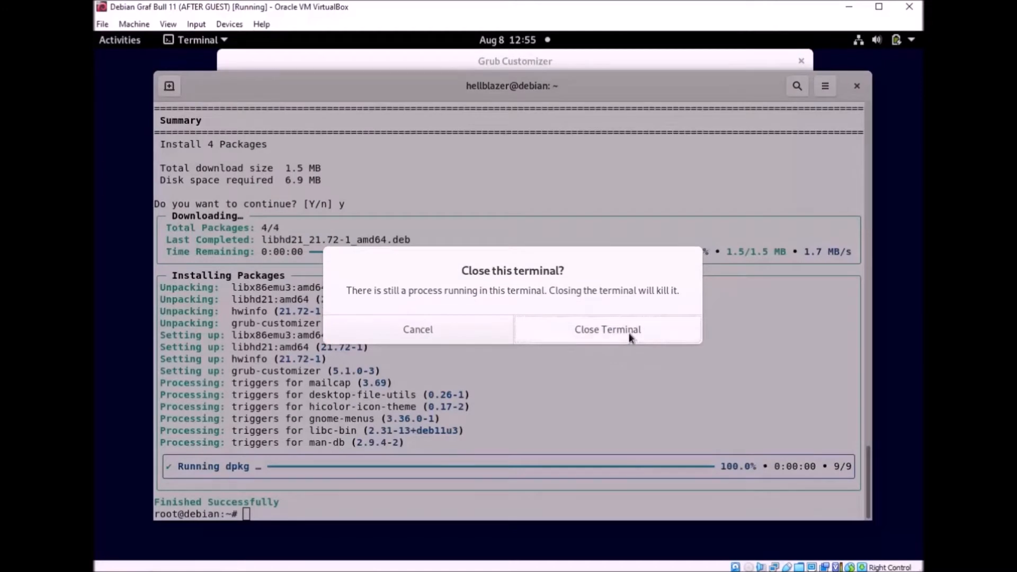
left_click(631, 335)
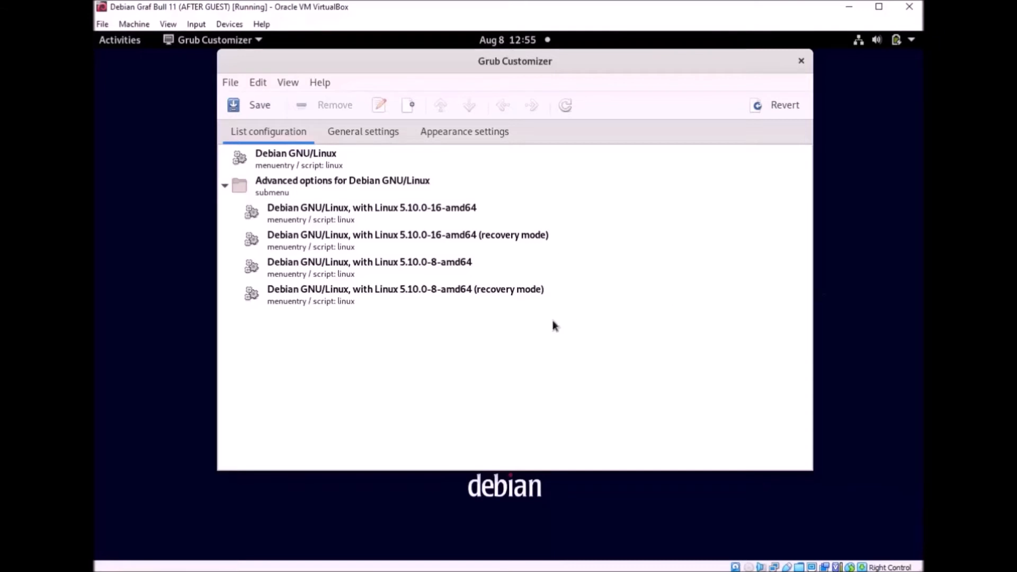
left_click_drag(552, 72, 547, 87)
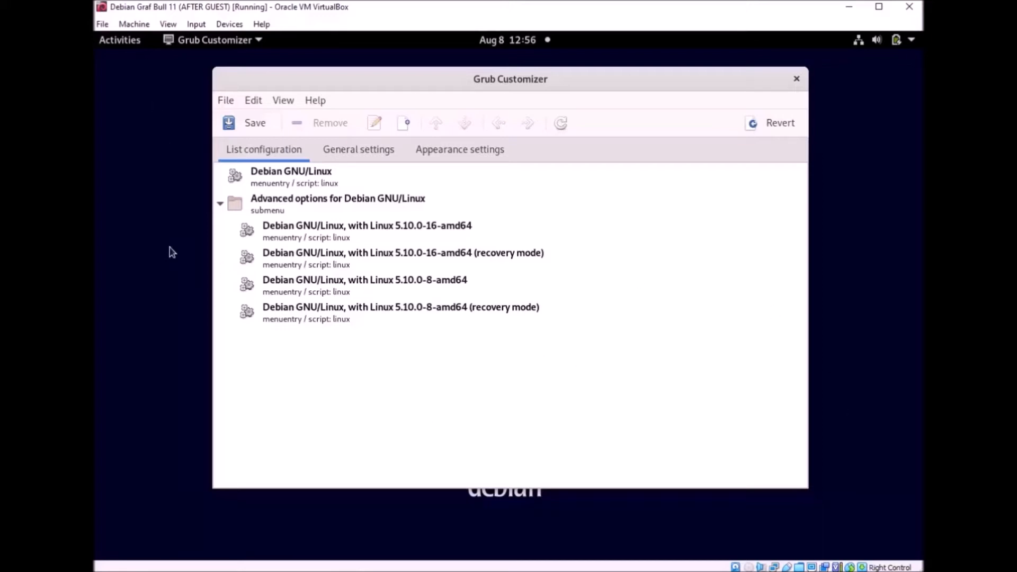
Step: Open a new terminal and become root with su - after two failed attempts
key("ctrl+alt+t")
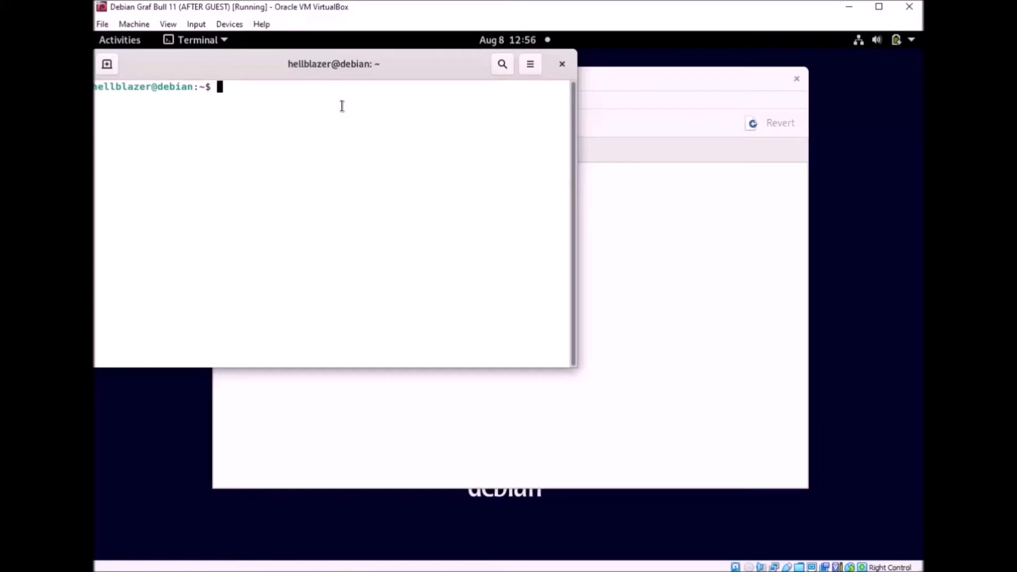
left_click_drag(316, 62, 360, 118)
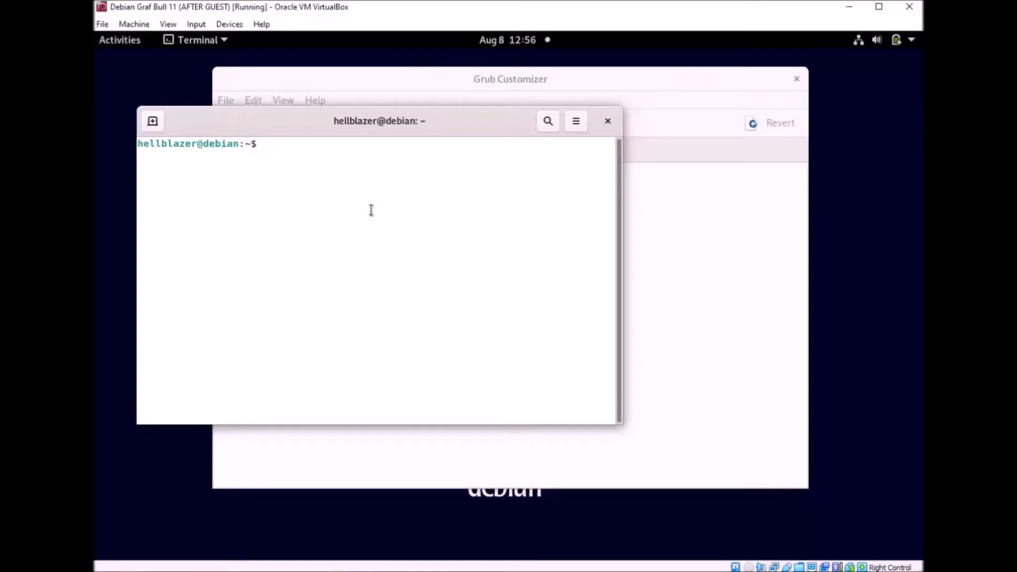
type("su -")
key("Return")
key("Return")
type("su -")
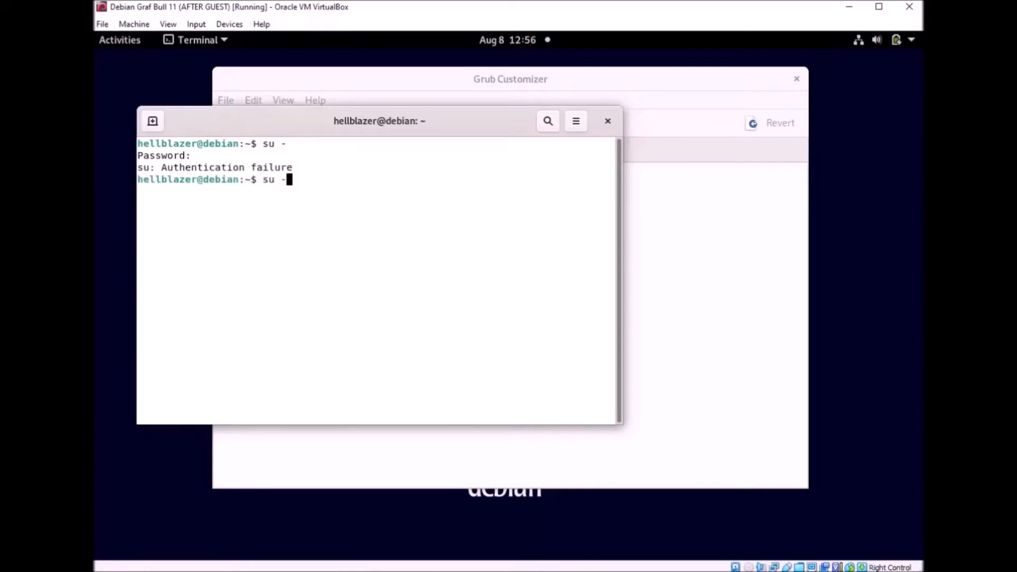
key("Return")
key("Return")
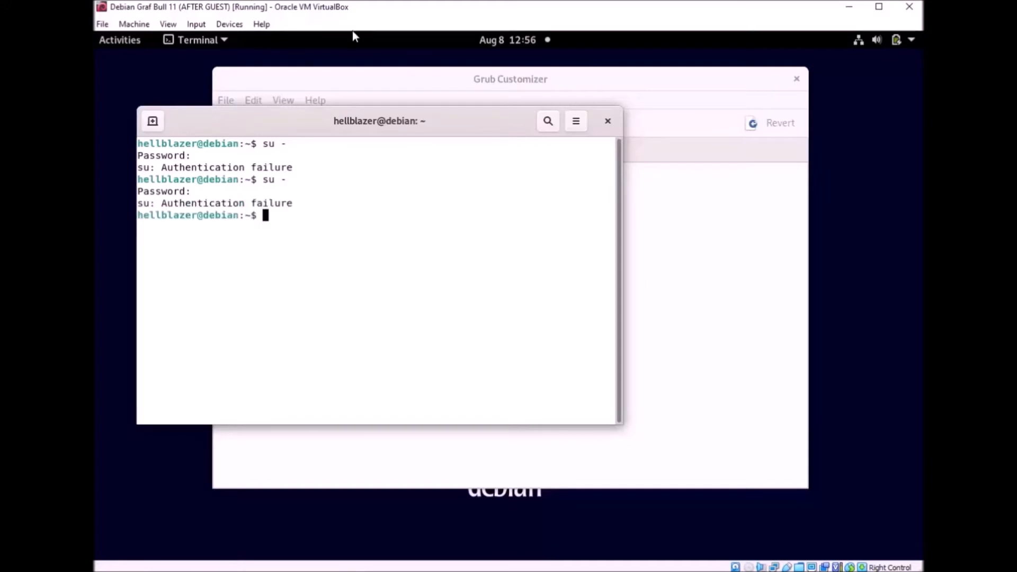
type("su -")
key("Return")
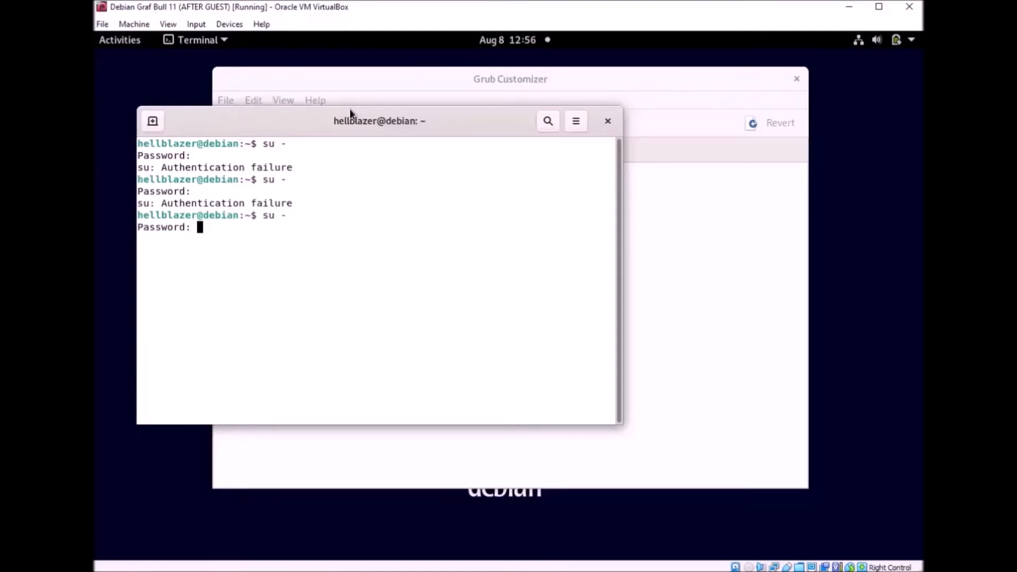
key("Return")
Step: Clear the screen, run lscpu, and enlarge the terminal to see the output
key("ctrl+l")
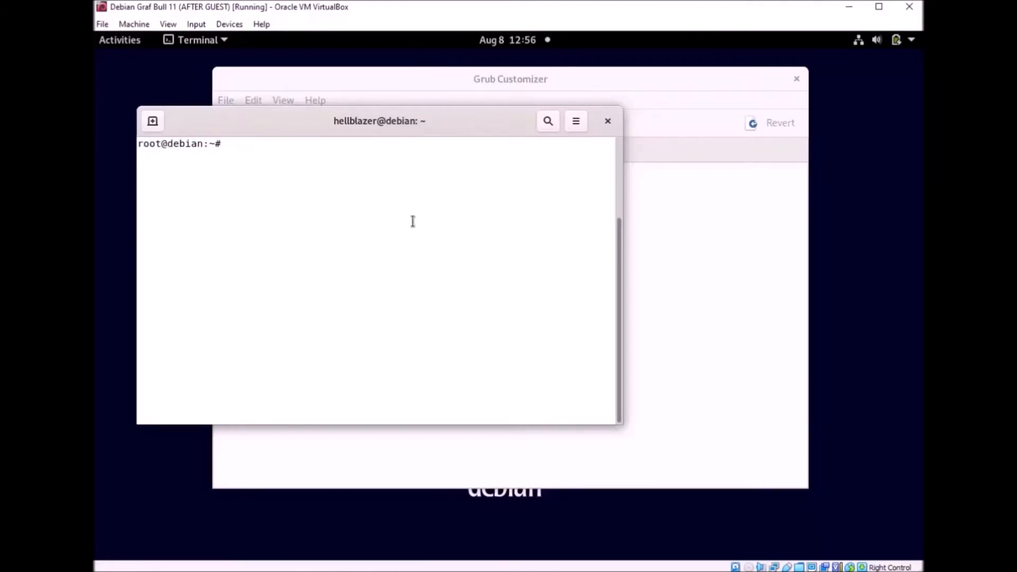
type("lscpu")
key("Return")
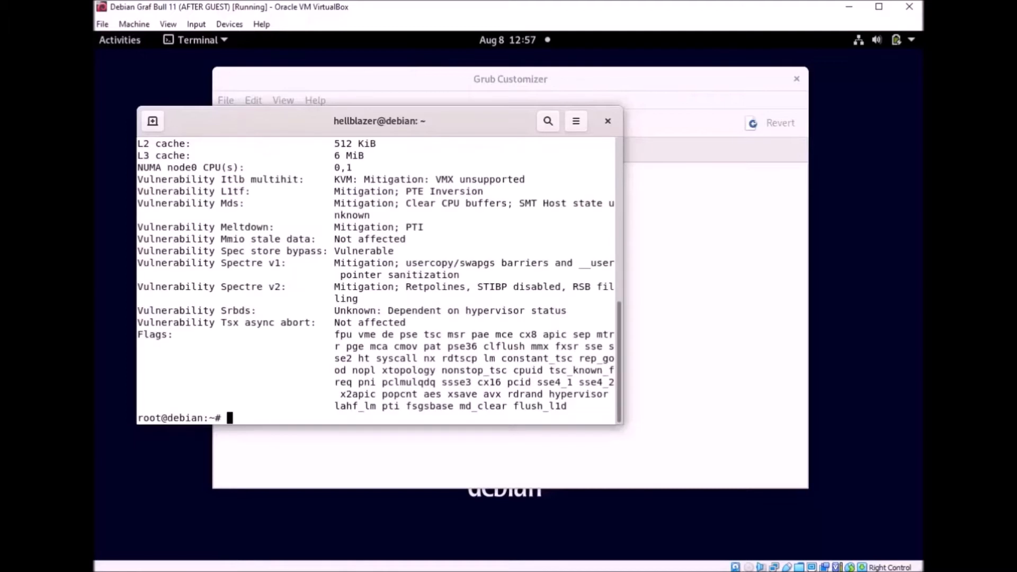
left_click_drag(620, 423, 850, 522)
scroll(573, 313, "up", 5)
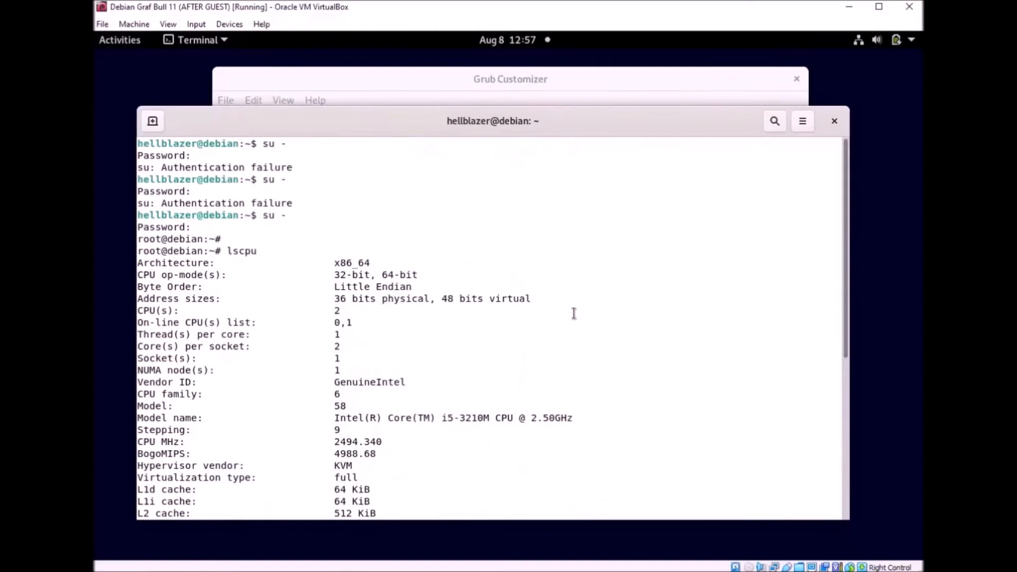
scroll(573, 313, "down", 3)
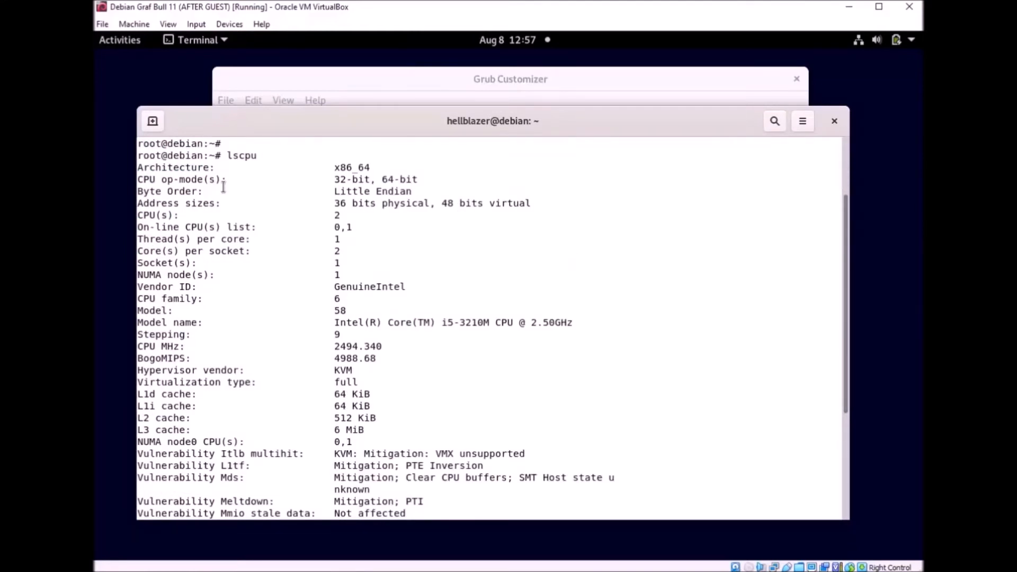
scroll(491, 235, "down", 2)
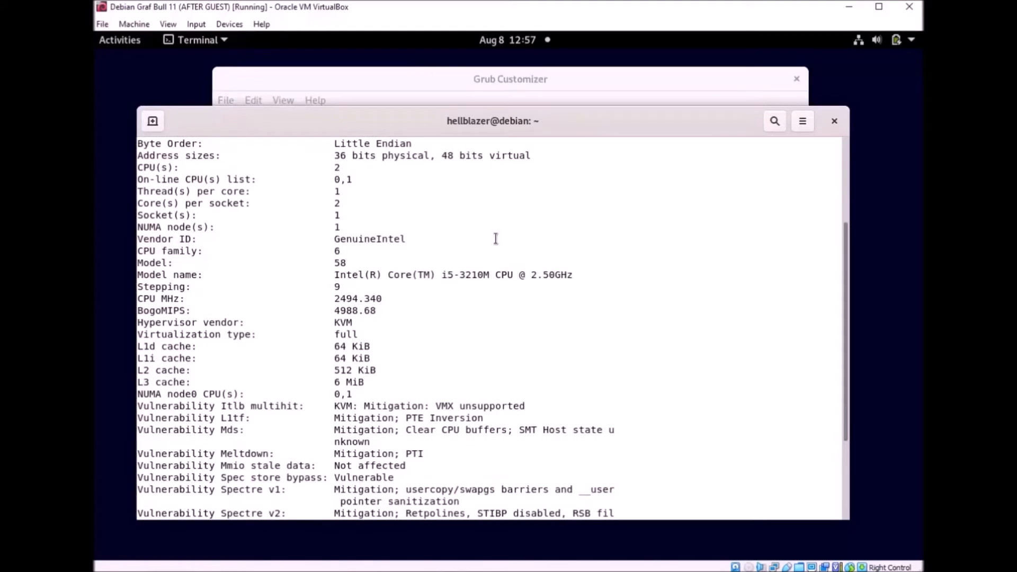
Step: Highlight the CPU model name, then the Vulnerability lines of the lscpu output
left_click_drag(334, 275, 556, 291)
left_click(459, 311)
scroll(458, 311, "down", 2)
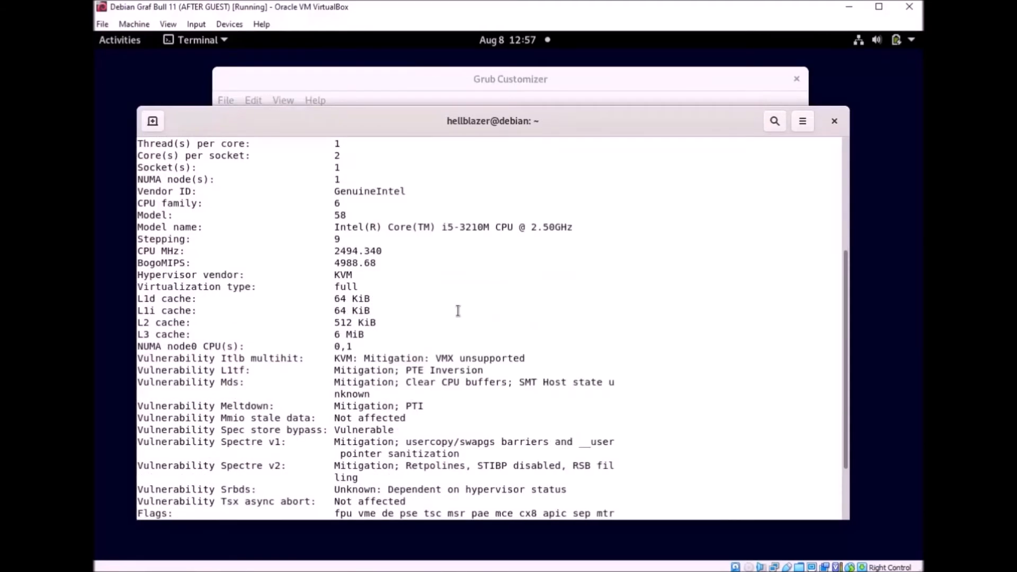
scroll(313, 268, "down", 2)
scroll(302, 277, "down", 2)
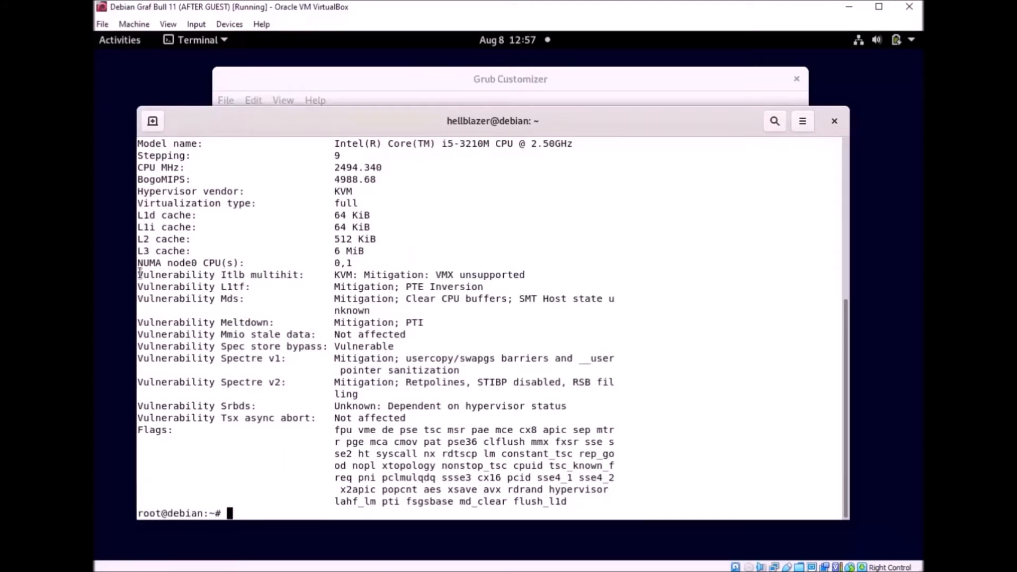
left_click_drag(140, 274, 436, 415)
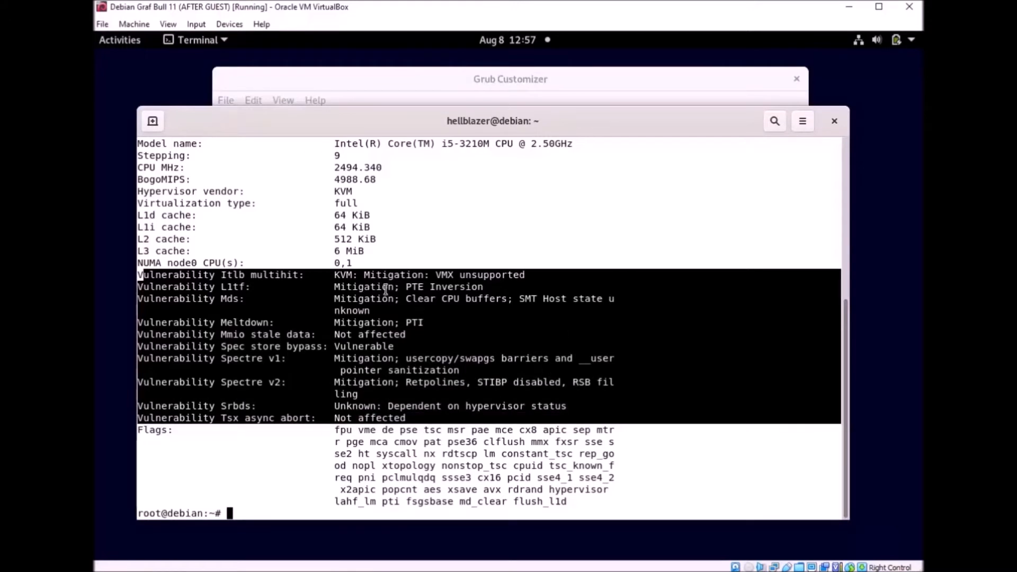
left_click(161, 278)
double_click(145, 276)
left_click_drag(256, 286, 527, 415)
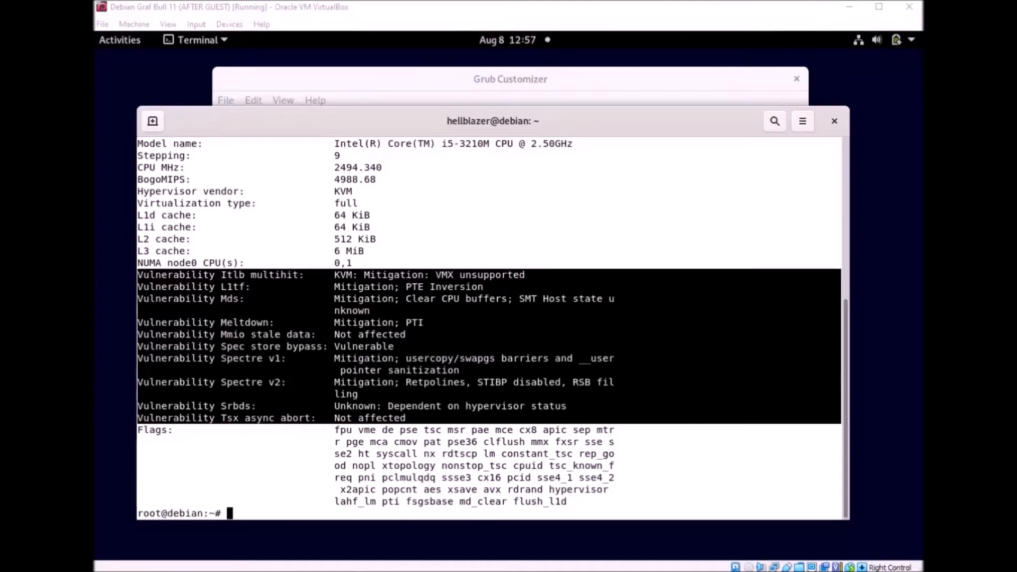
Step: Reselect the Vulnerability lines from Tsx async abort to Spectre v1, then clear the selection
scroll(707, 361, "up", 2)
scroll(707, 366, "down", 2)
left_click(418, 420)
left_click_drag(417, 420, 129, 276)
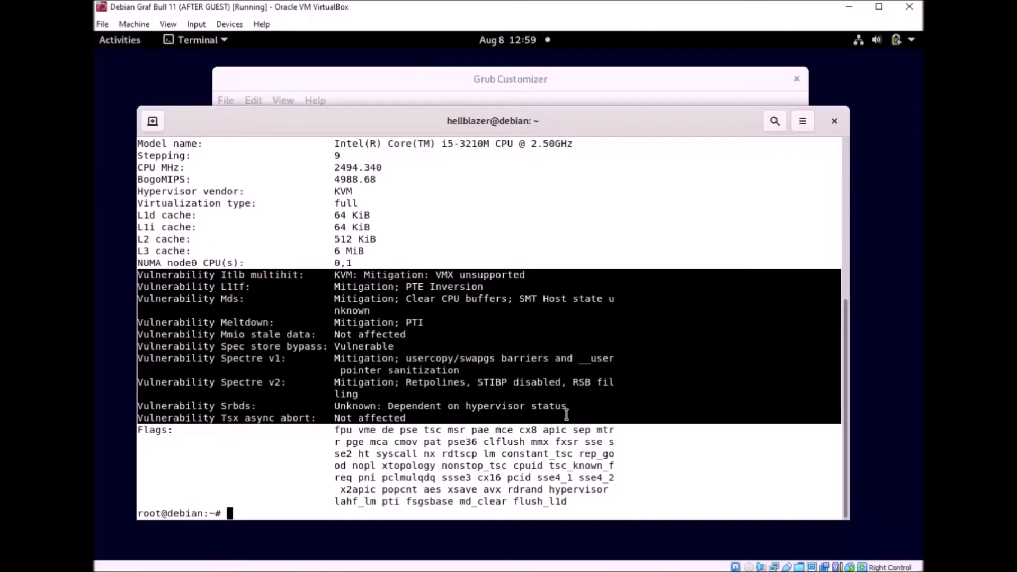
left_click(566, 414)
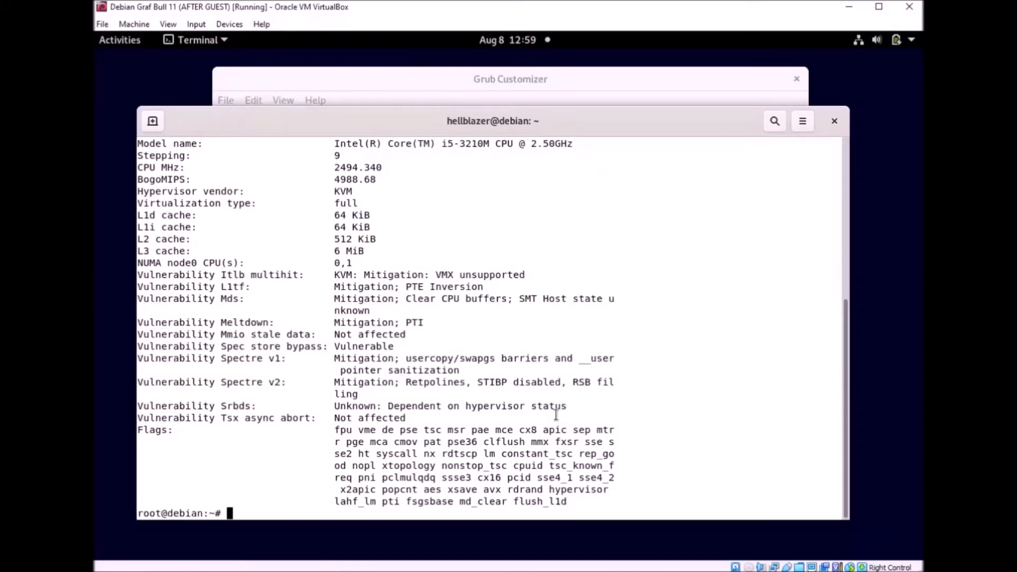
scroll(595, 360, "up", 8)
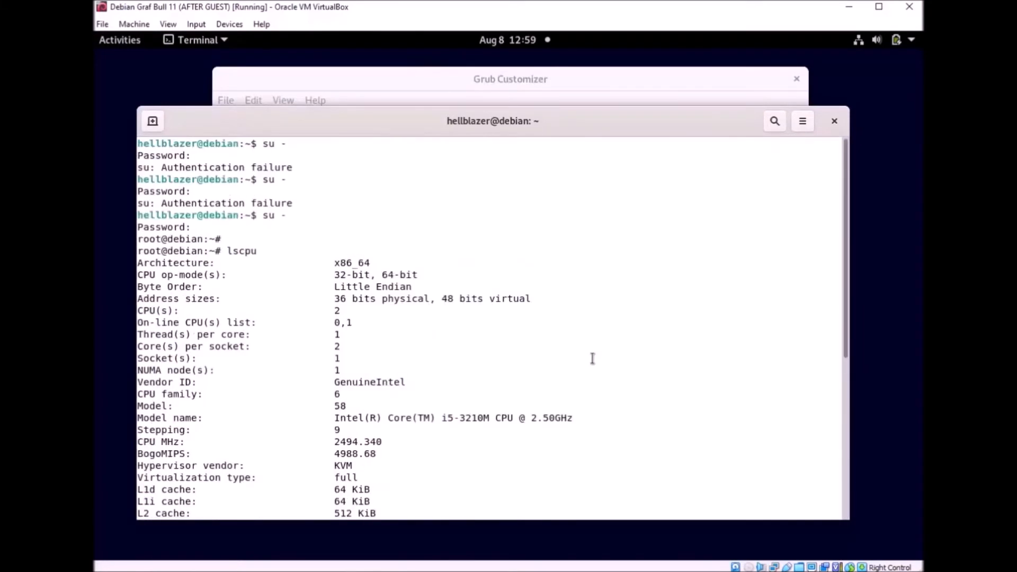
scroll(594, 359, "down", 8)
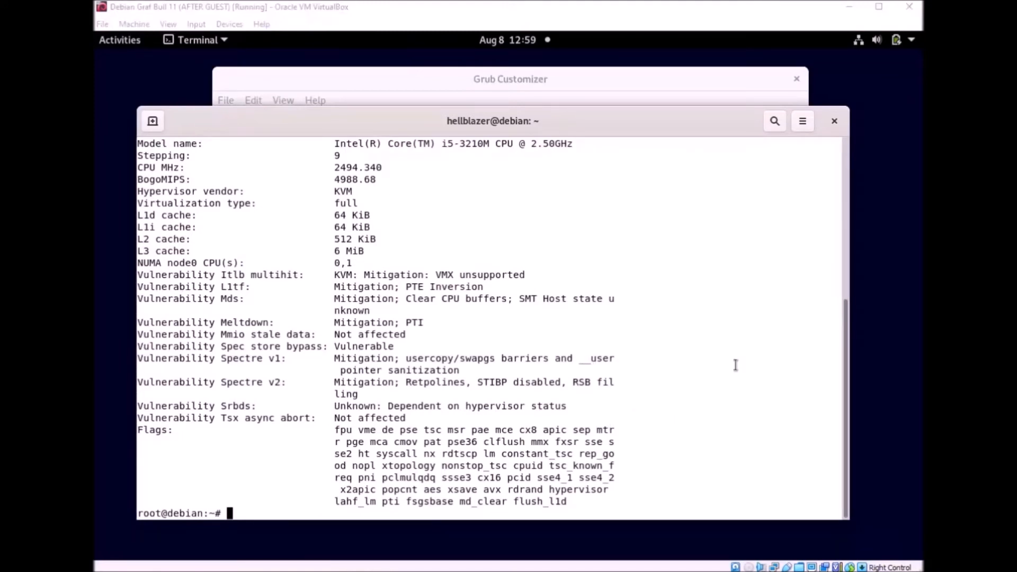
left_click(582, 86)
left_click(824, 309)
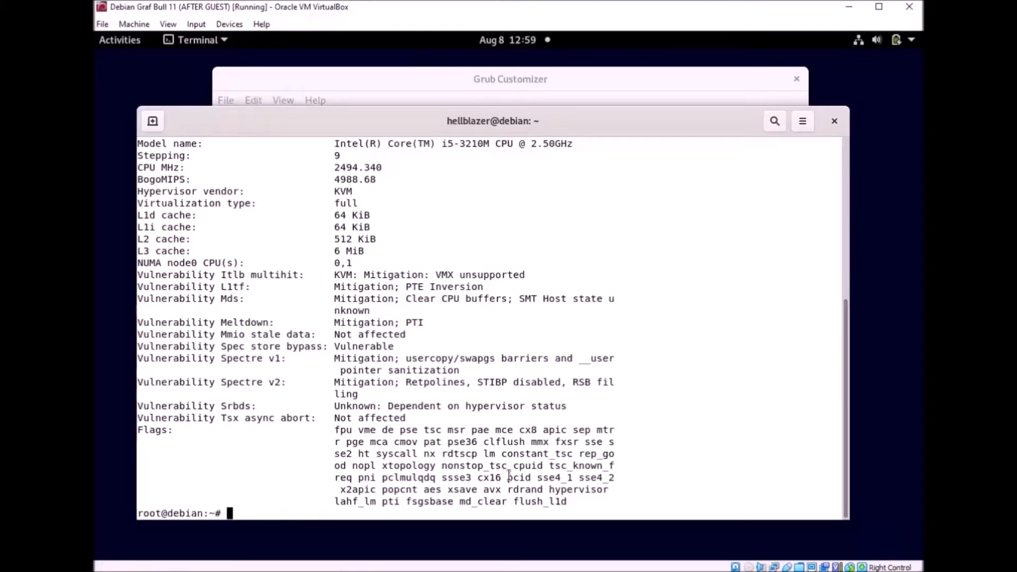
Step: Open /etc/default/grub in nano
type("nano /etc/f")
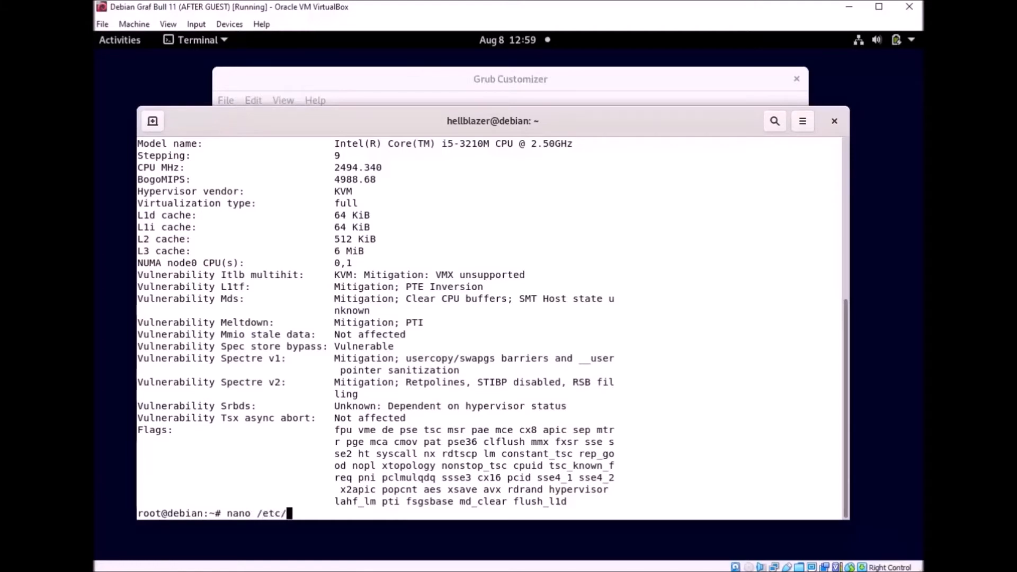
key("BackSpace")
type("default/grub")
key("Return")
Step: Highlight the GRUB_ settings block and the GRUB_CMDLINE_LINUX_DEFAULT line to review them
key("Down")
key("Down")
key("Down")
key("Down")
key("Down")
key("Down")
key("Down")
key("Down")
key("Down")
key("Down")
key("Down")
key("Down")
key("Down")
key("Down")
key("Down")
key("Down")
key("Down")
key("Down")
key("Down")
key("Down")
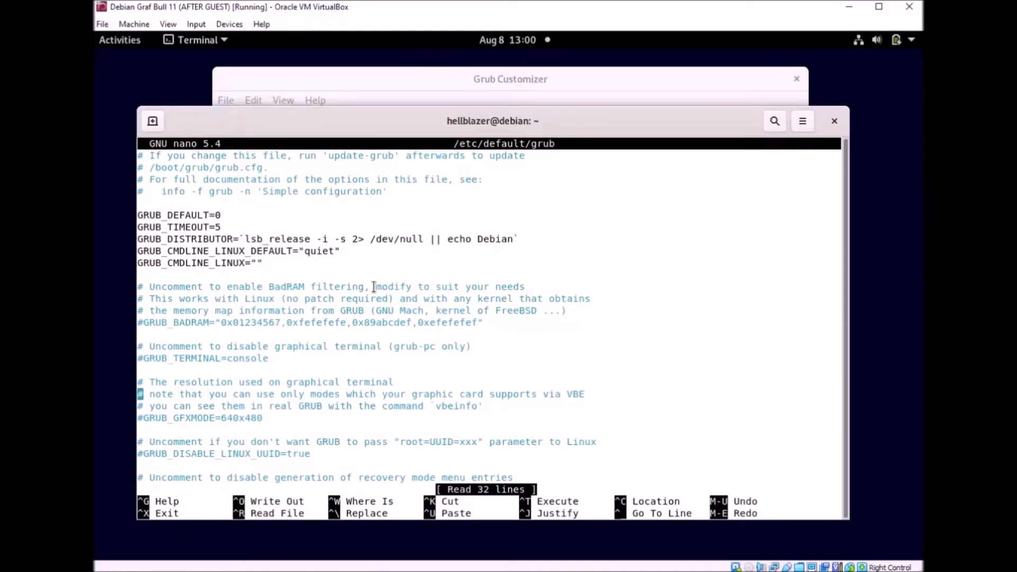
left_click_drag(262, 266, 137, 212)
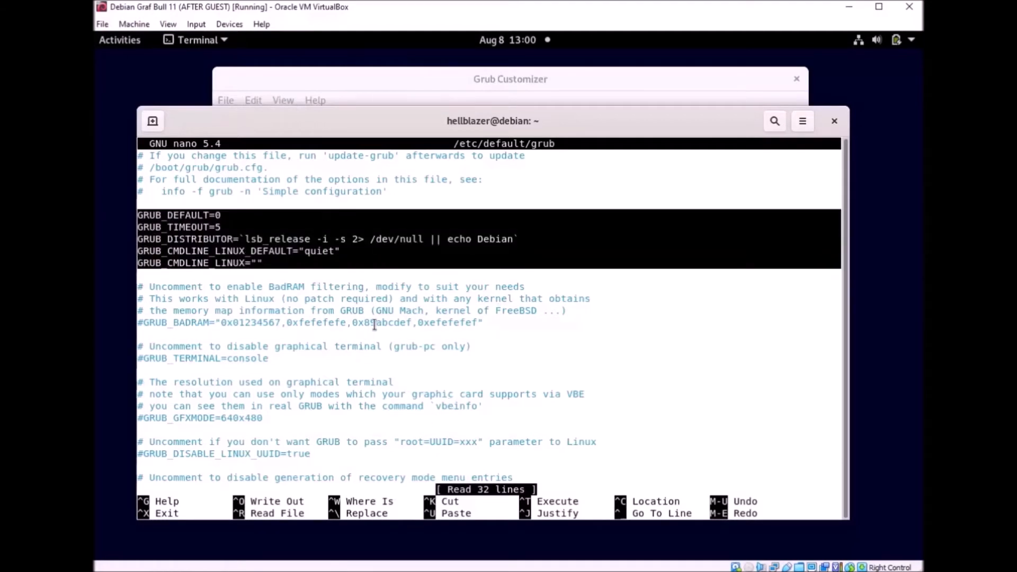
left_click(379, 259)
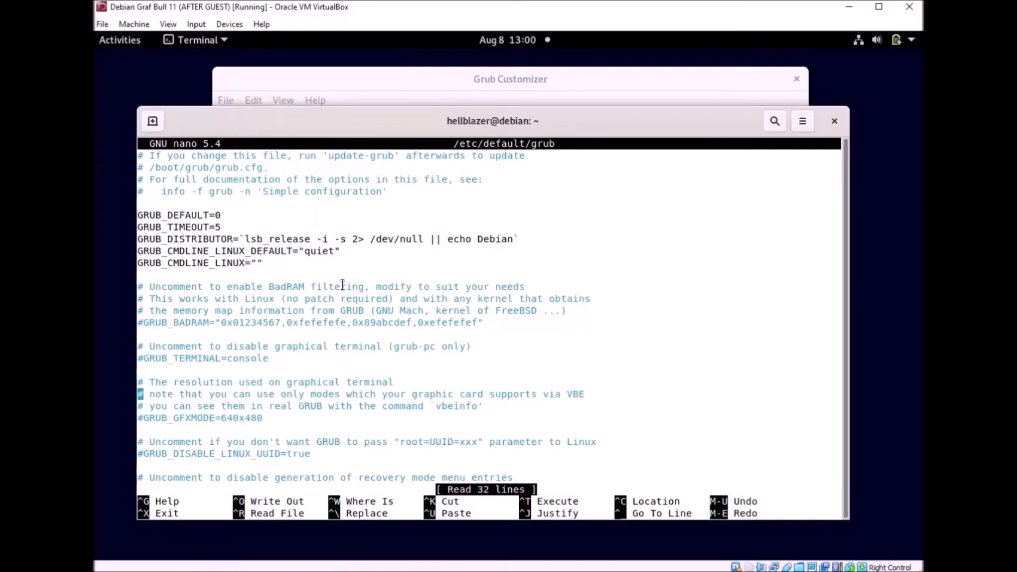
left_click_drag(139, 252, 302, 254)
left_click(306, 253)
left_click(398, 262)
Step: Exit nano and show Grub Customizer's General settings with the kernel parameters field focused
key("ctrl+x")
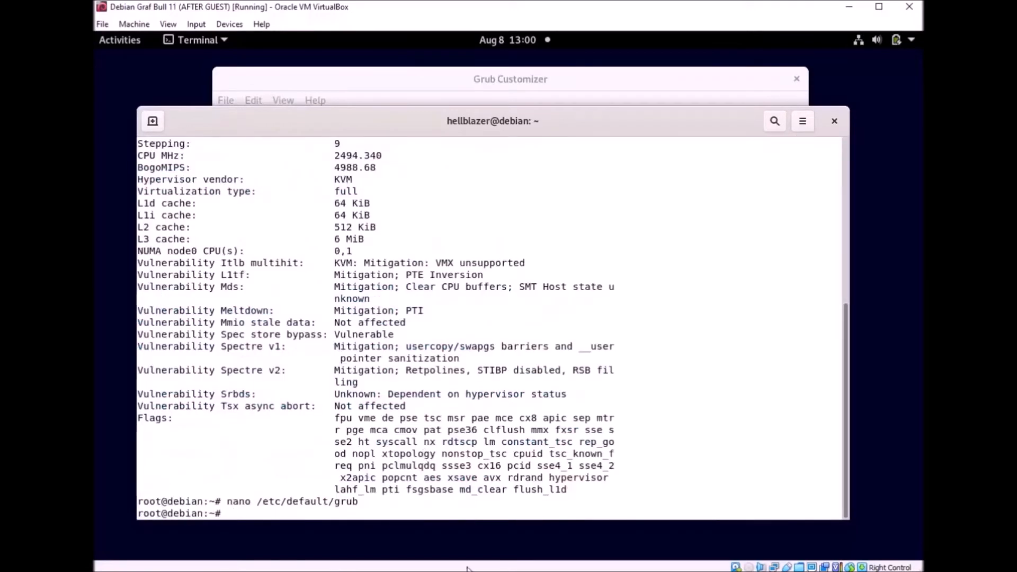
left_click(570, 80)
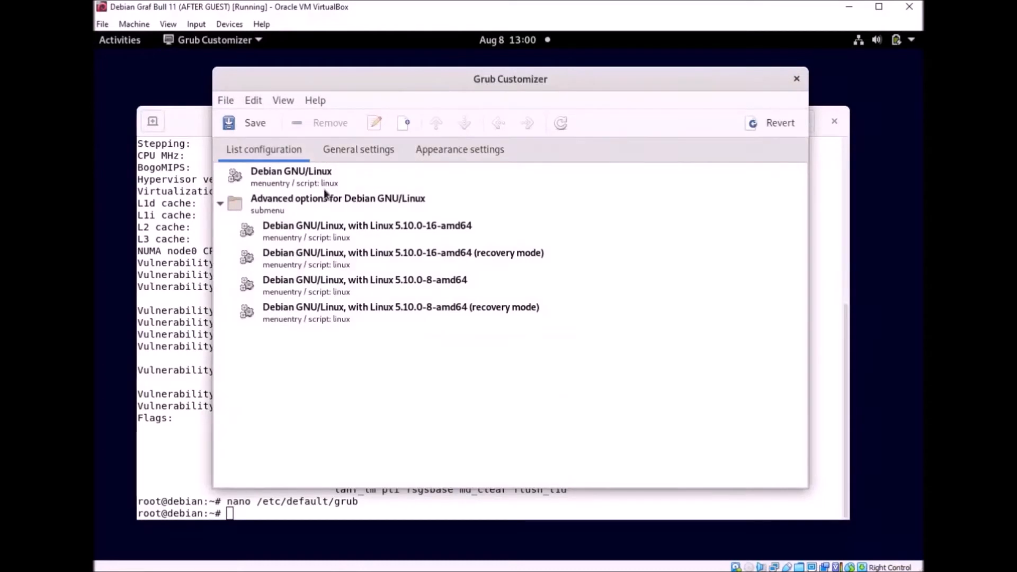
left_click(354, 155)
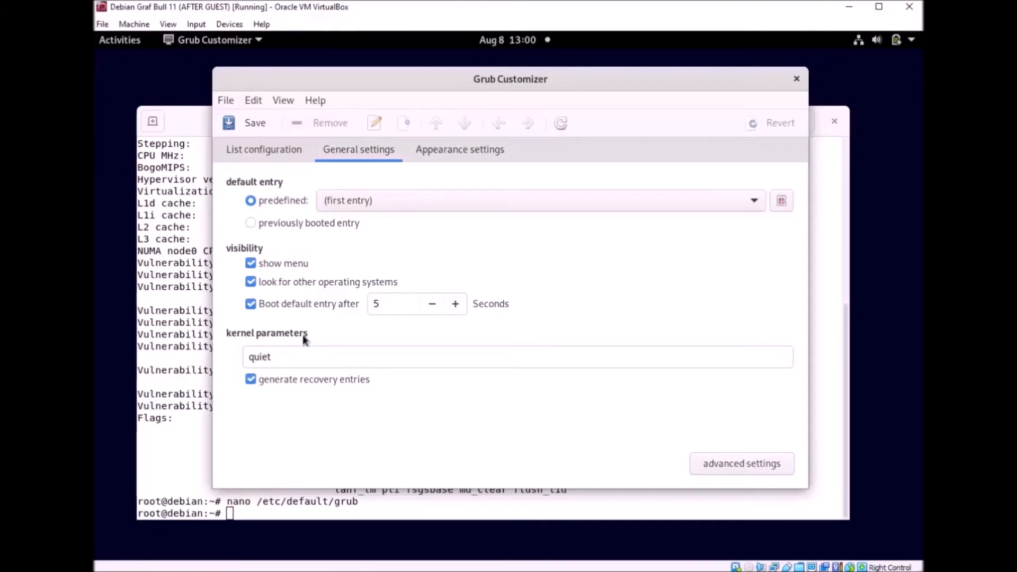
left_click(320, 357)
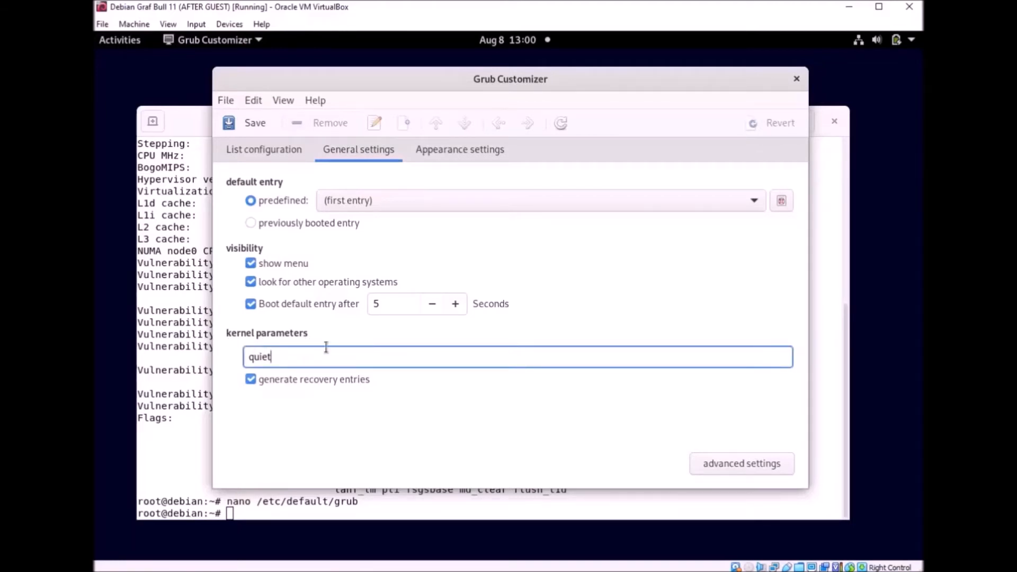
left_click(194, 444)
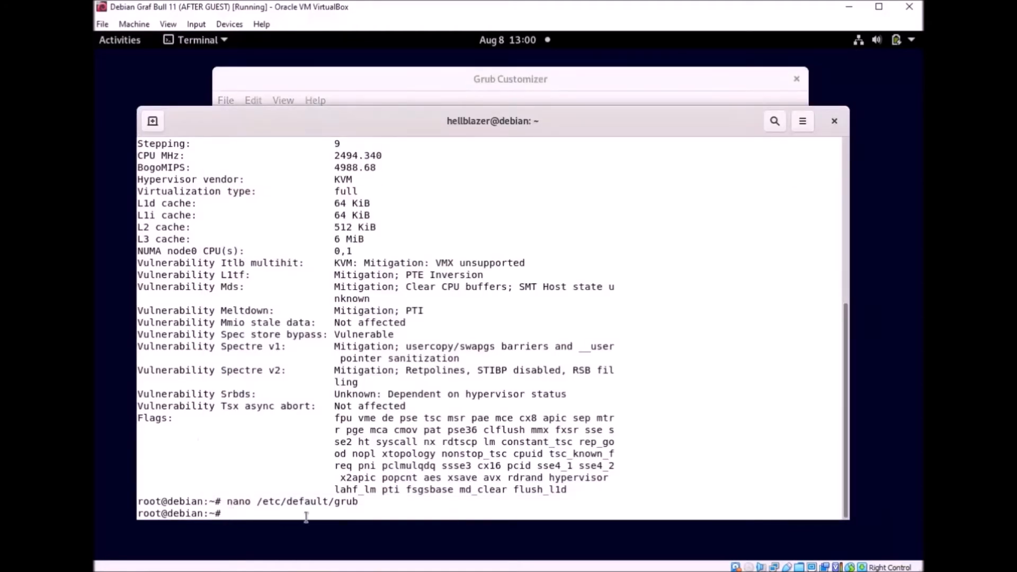
left_click_drag(375, 503, 336, 503)
left_click(417, 488)
left_click(575, 84)
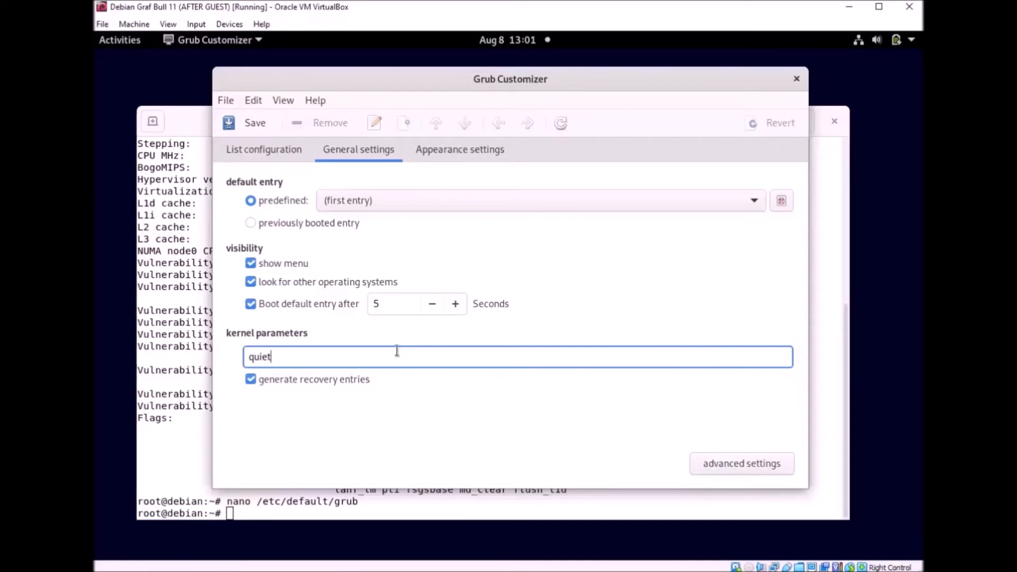
Step: Replace quiet with 'disable splash mitigations=off' in the kernel parameters and save
type("mitigation=off")
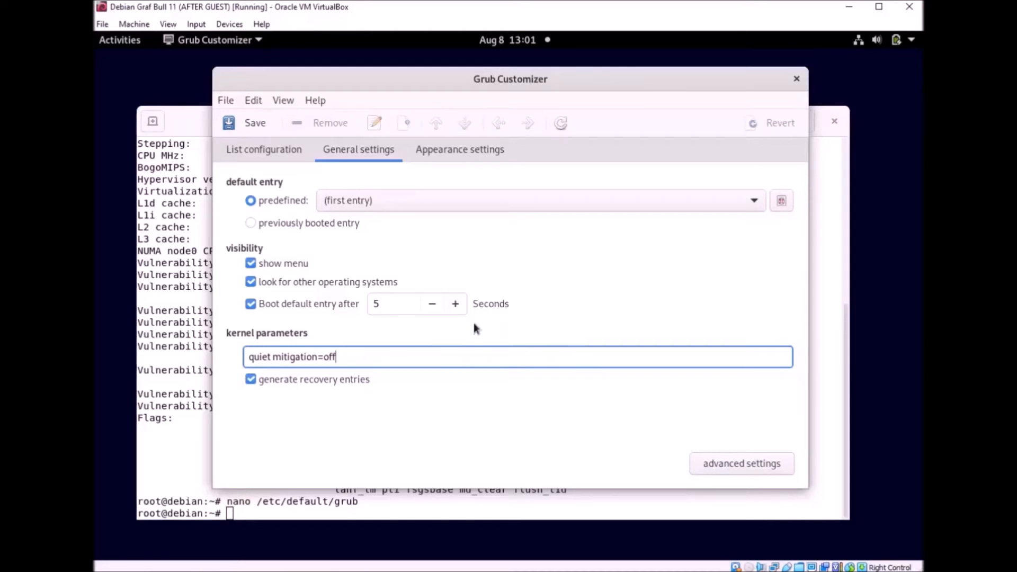
left_click(270, 358)
key("BackSpace")
key("BackSpace")
key("BackSpace")
key("BackSpace")
key("BackSpace")
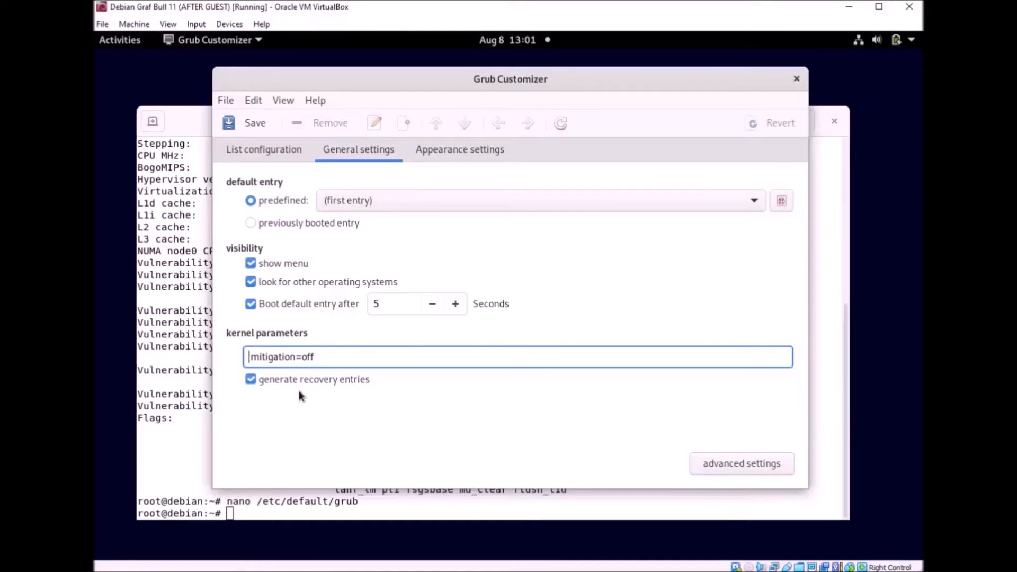
type("disable sp")
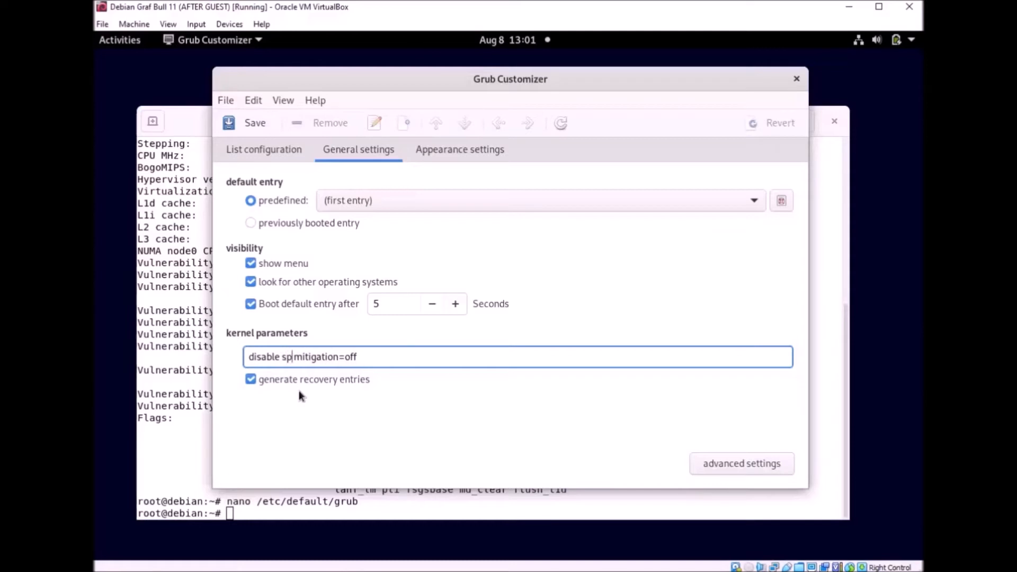
type("lash")
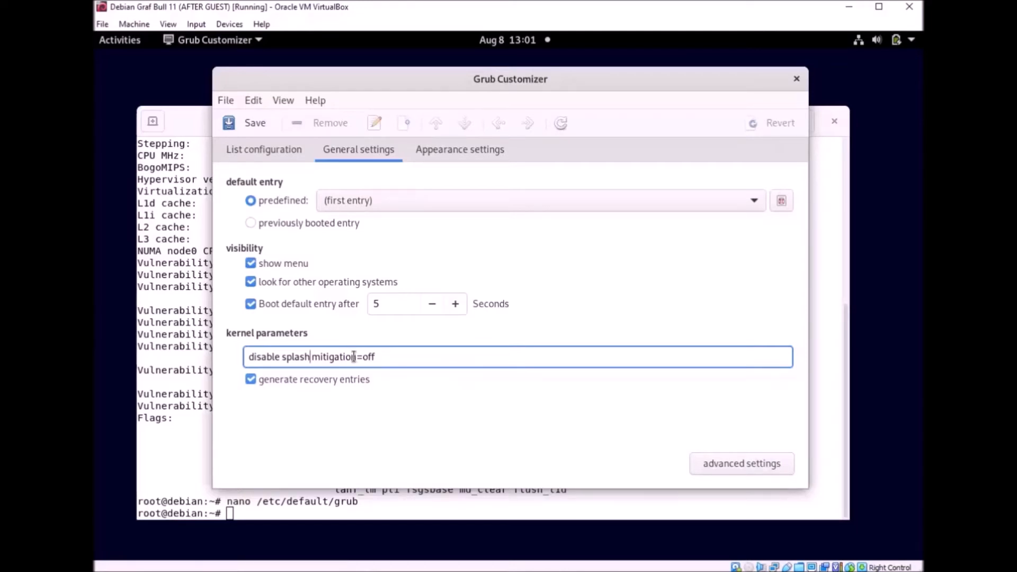
type("s")
left_click(256, 124)
Step: Reopen /etc/default/grub and confirm GRUB_CMDLINE_LINUX_DEFAULT holds disable splash mitigations=off
left_click(410, 513)
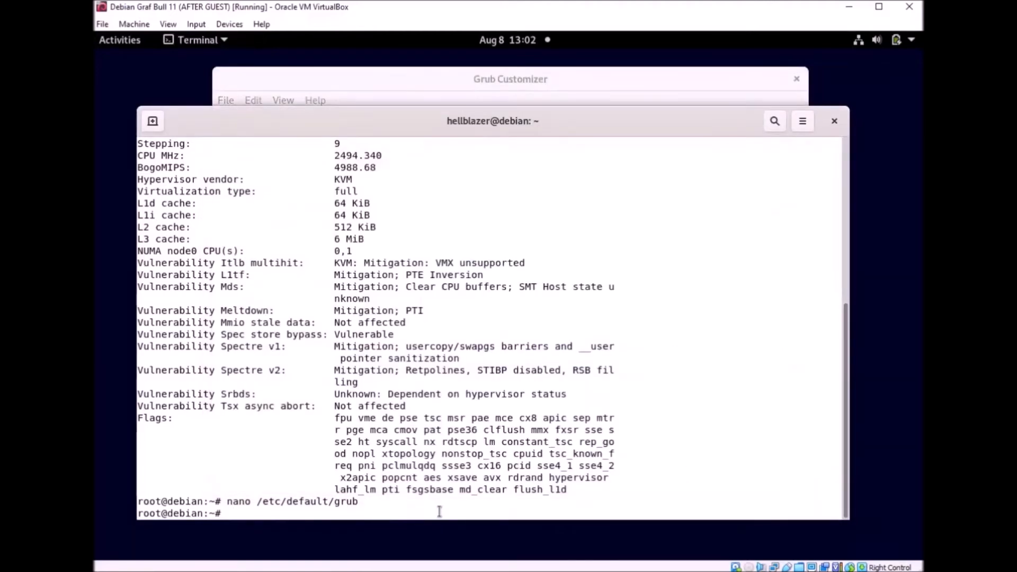
key("Up")
key("Return")
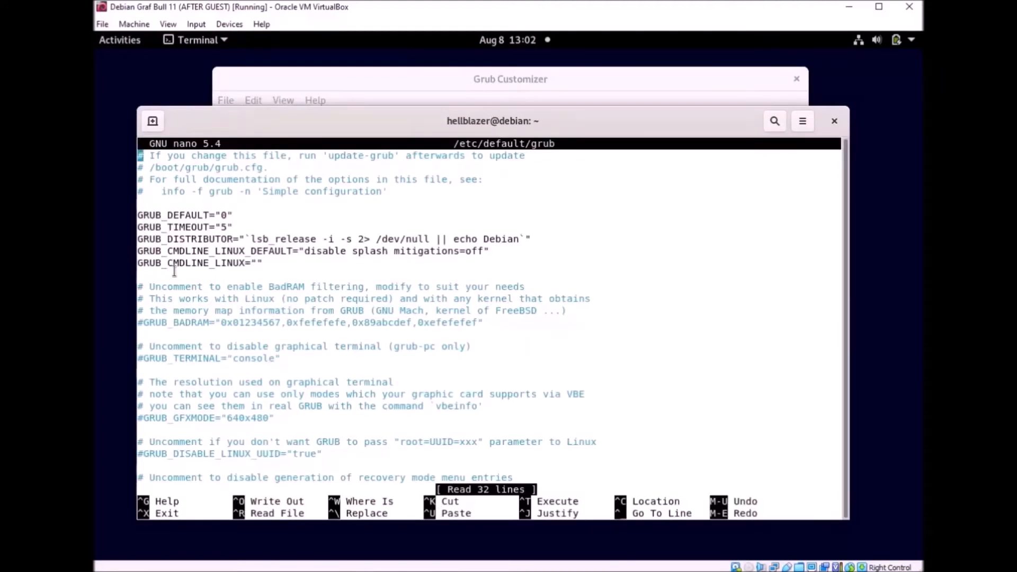
left_click_drag(139, 251, 491, 253)
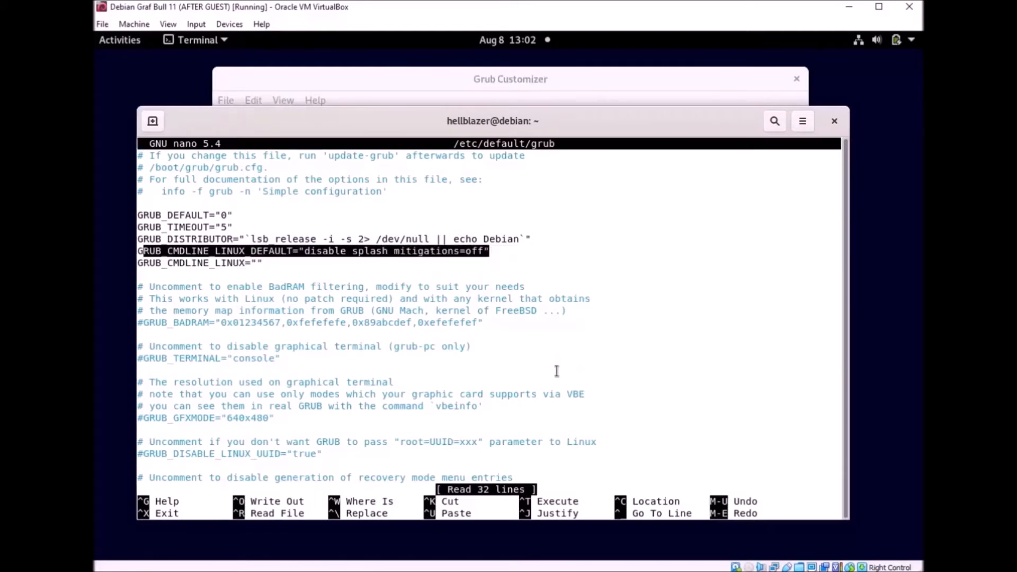
left_click(570, 390)
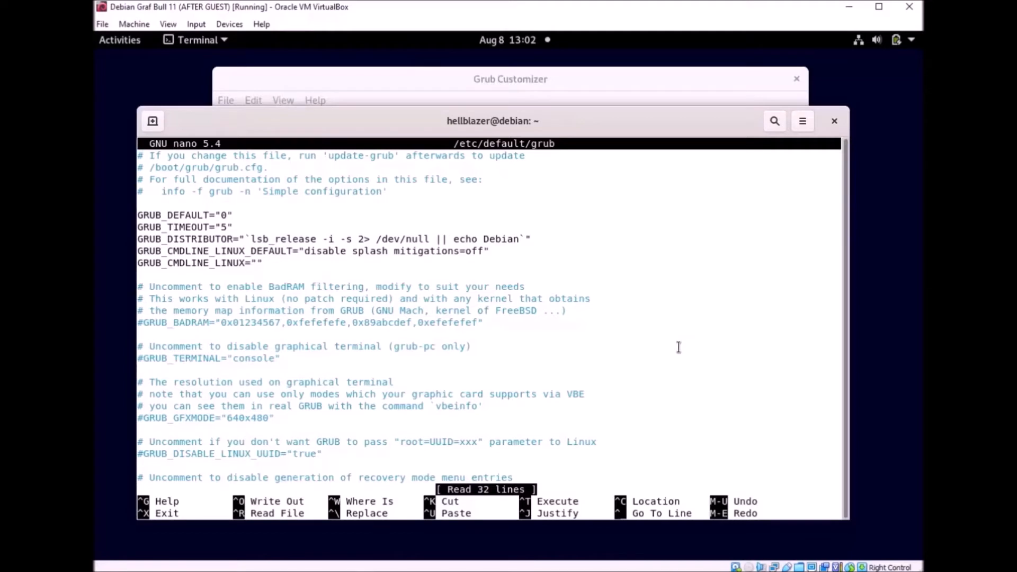
left_click(932, 349)
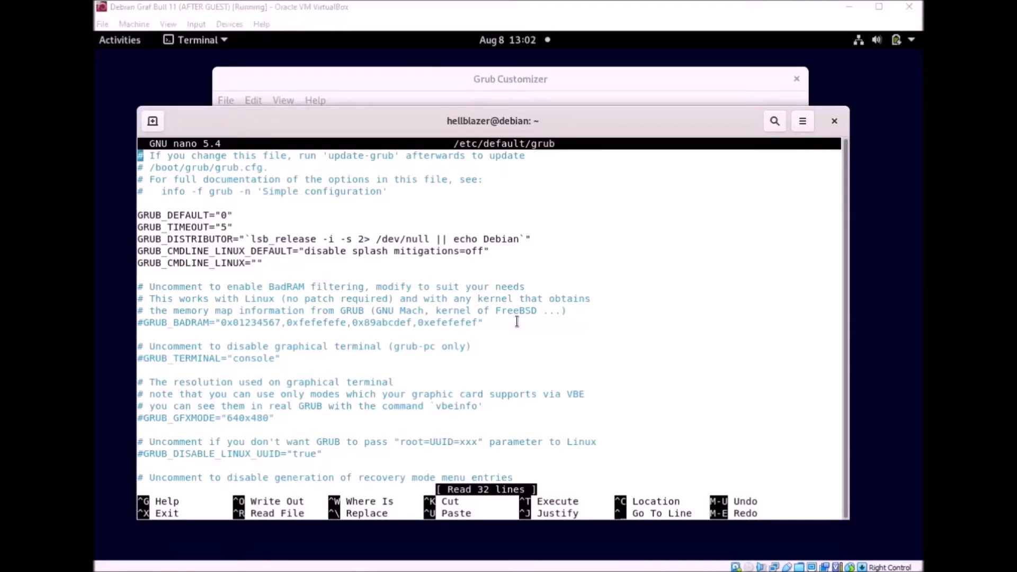
left_click(482, 249)
left_click_drag(482, 249, 395, 252)
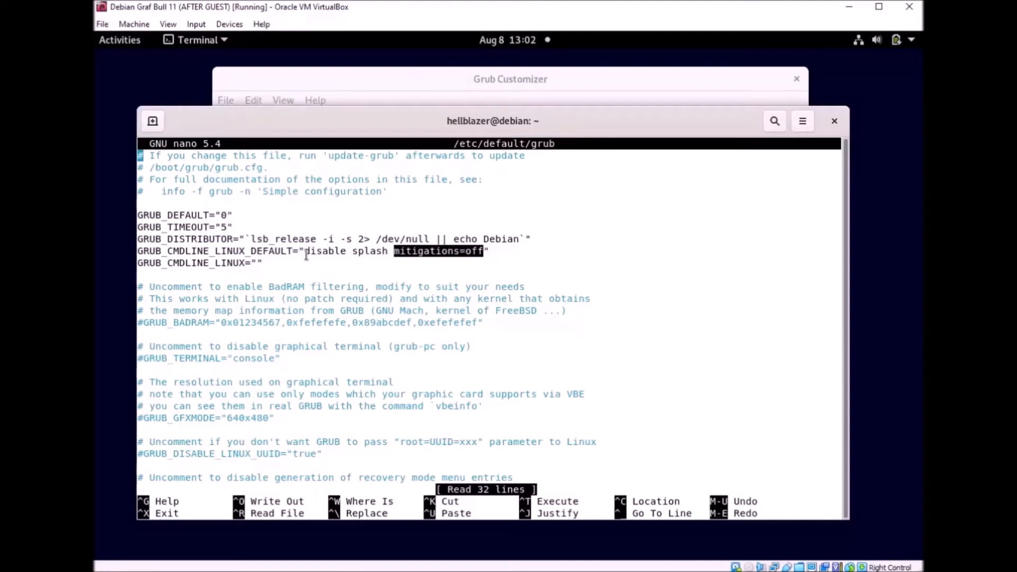
left_click_drag(306, 250, 389, 251)
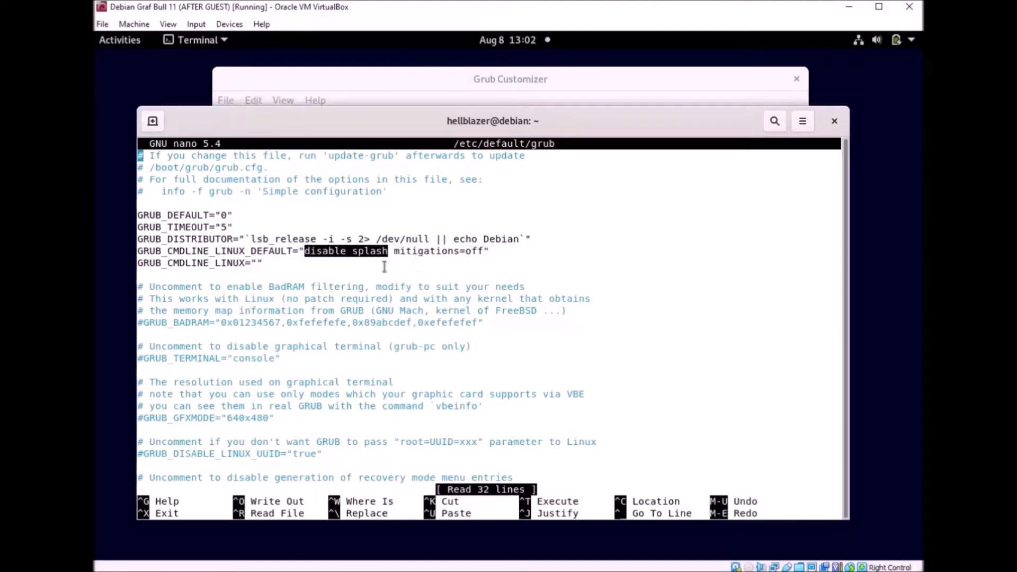
left_click(456, 265)
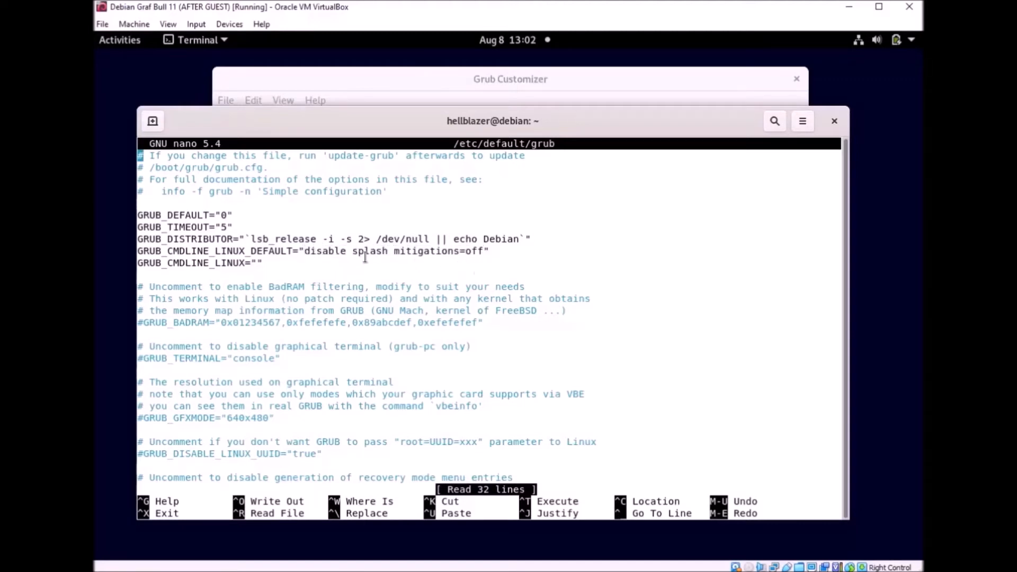
key("ctrl+x")
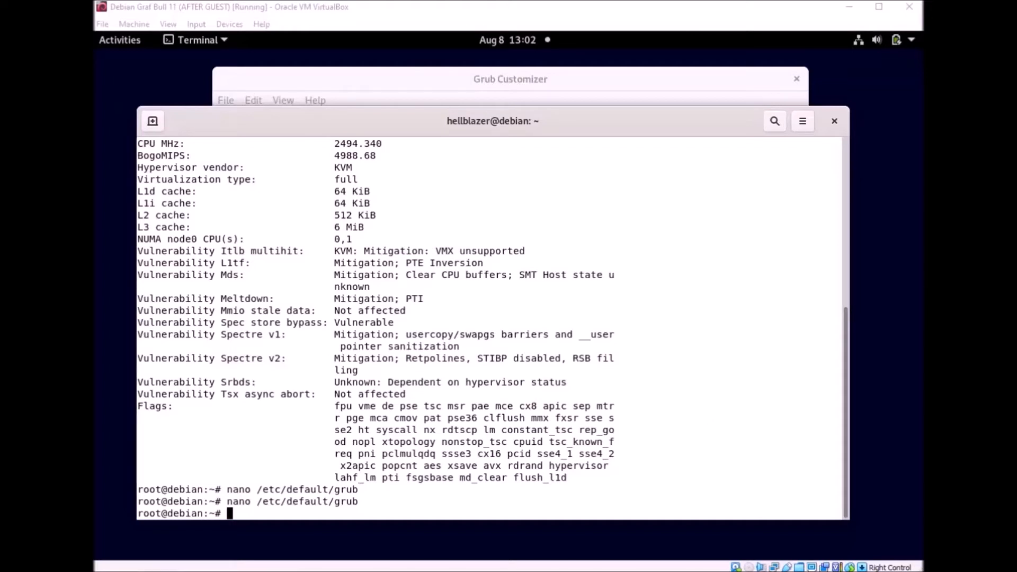
Step: Restart the virtual machine with the reboot command
left_click(397, 511)
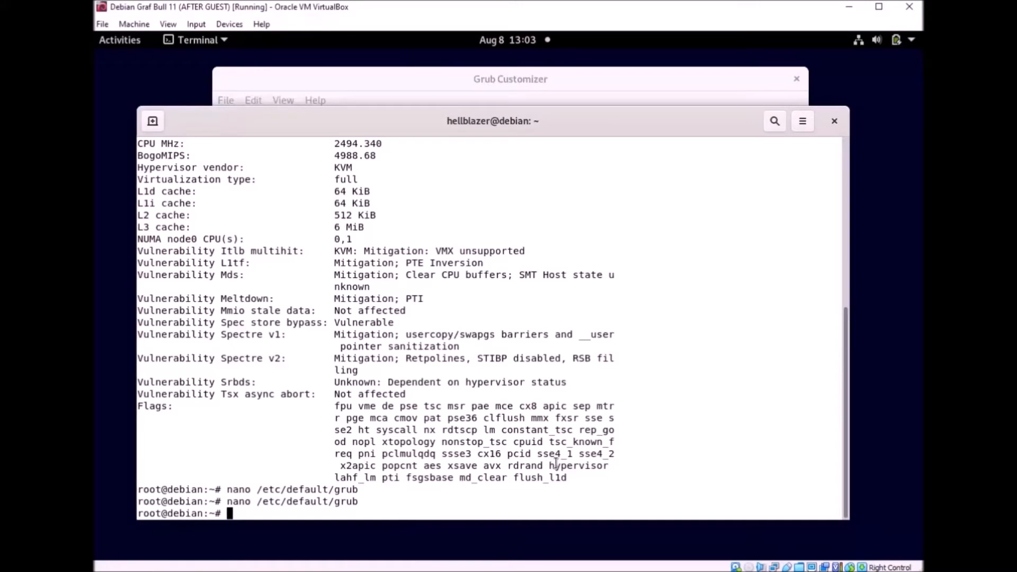
type("reboot")
key("Return")
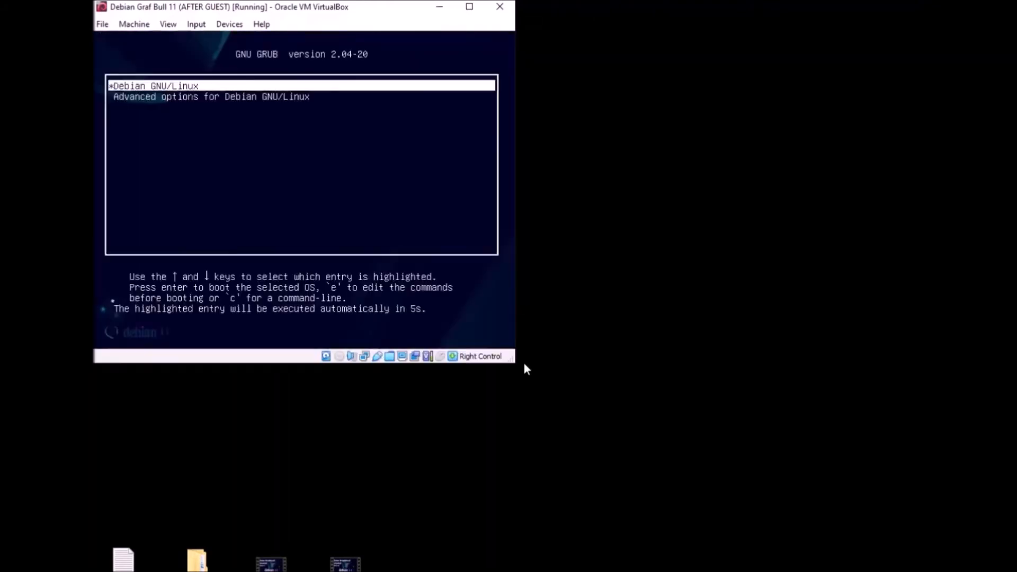
Step: Boot the Debian GNU/Linux entry from the GNU GRUB 2.04-20 menu
key("Return")
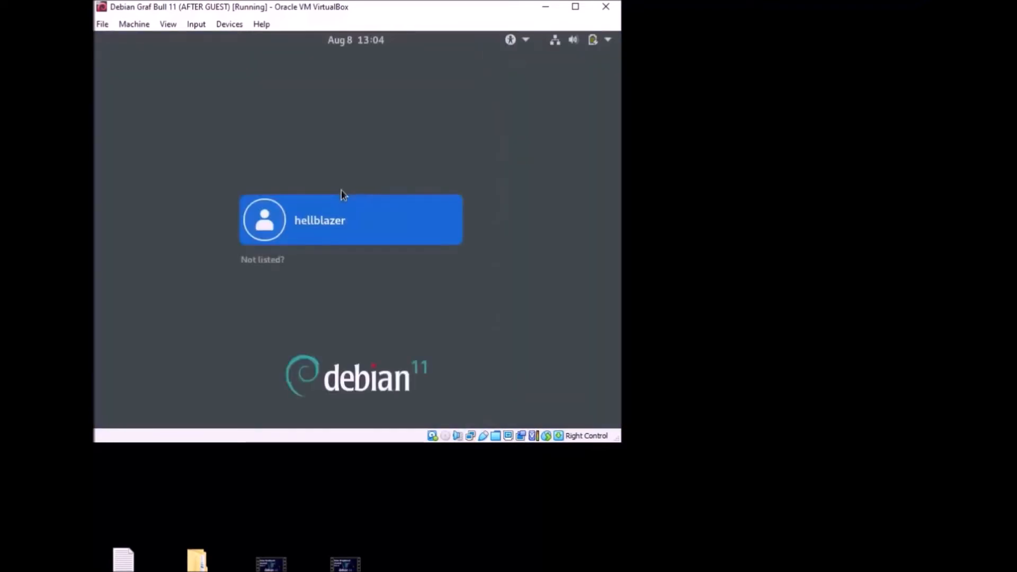
Step: Sign in to the user account with its password and enlarge the VirtualBox window
left_click(341, 220)
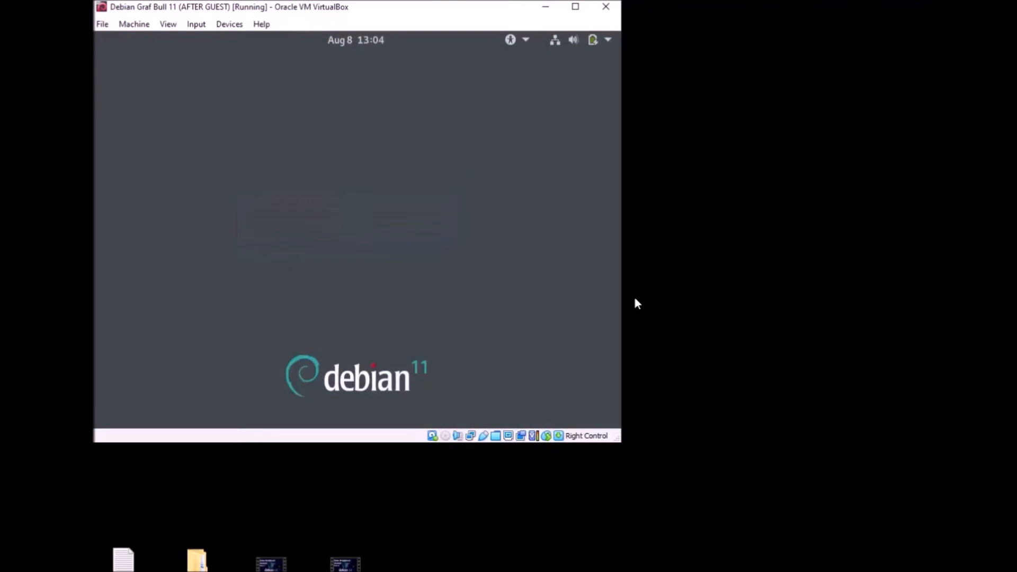
type("p")
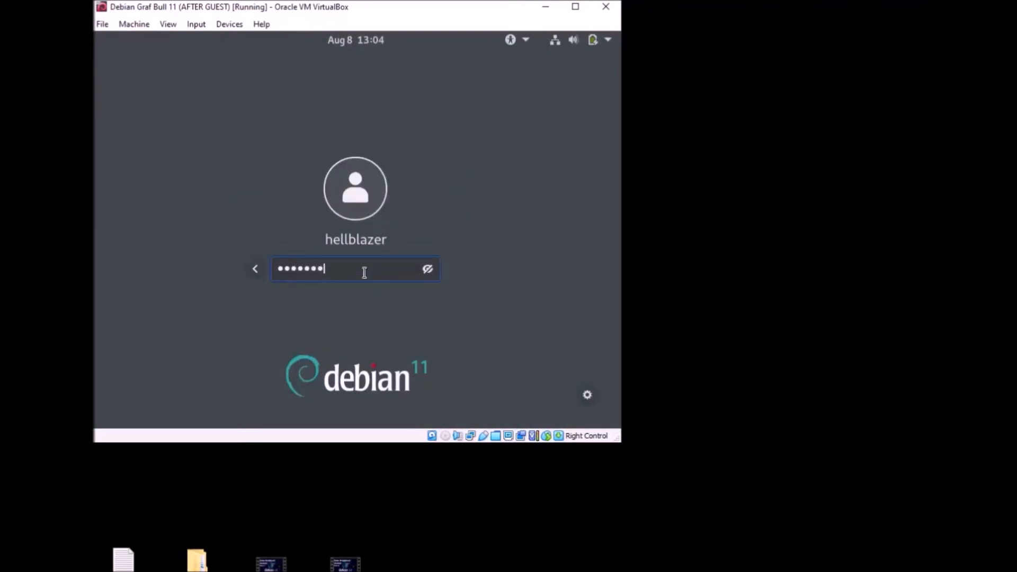
key("Return")
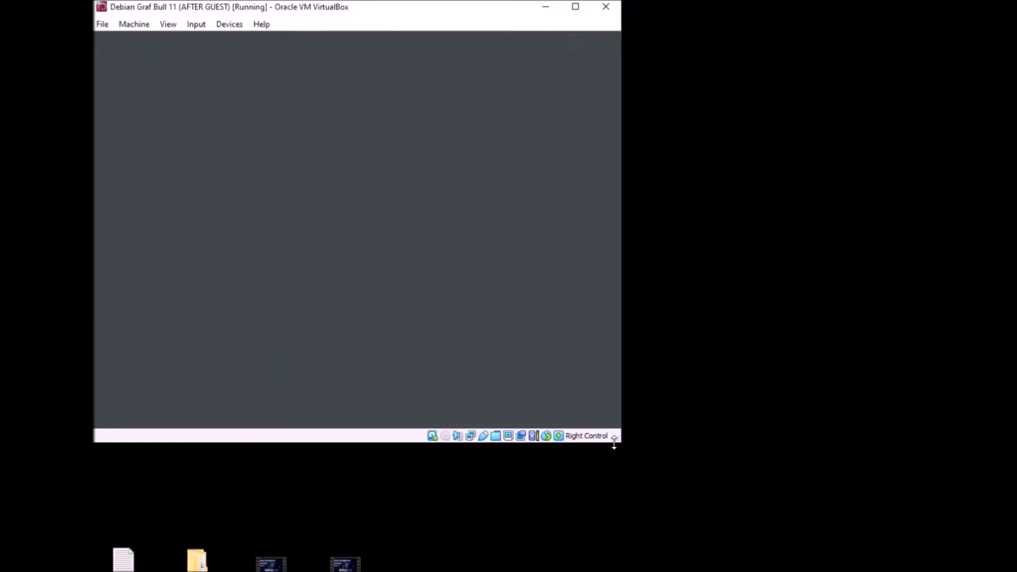
left_click_drag(619, 444, 924, 571)
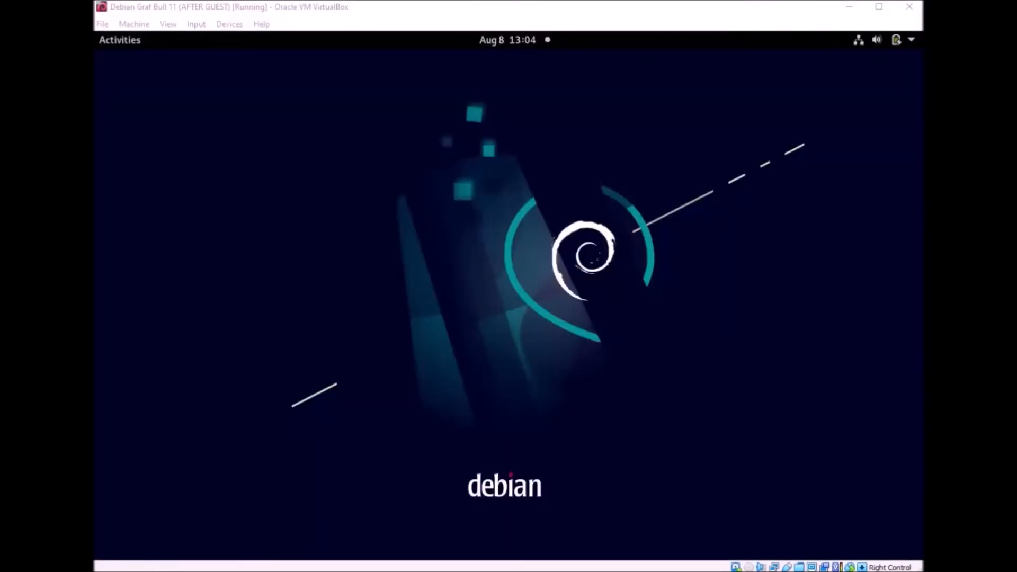
Step: In the Debian guest, bring up the Activities overview and search for 'grub'
left_click(574, 325)
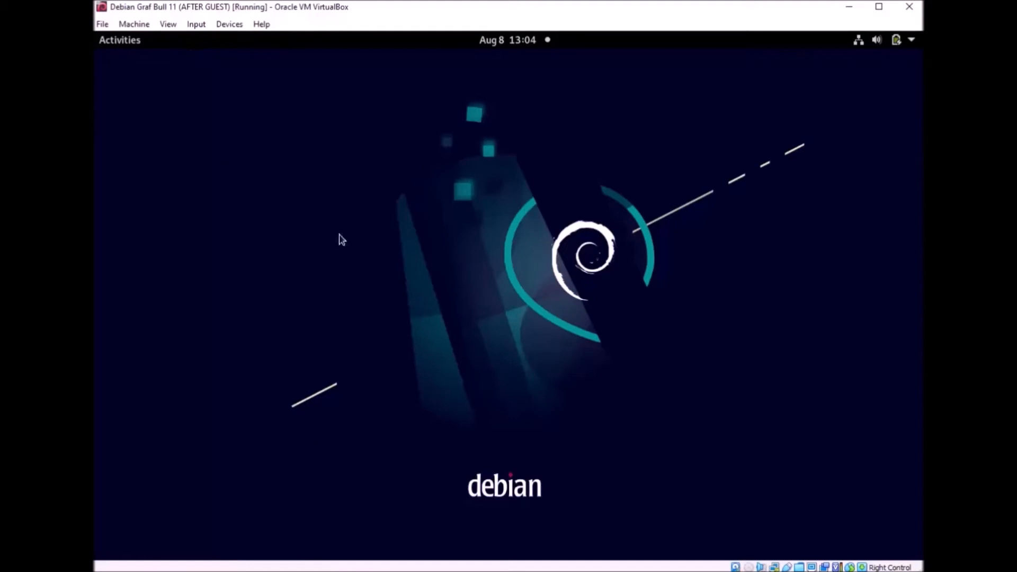
left_click(130, 44)
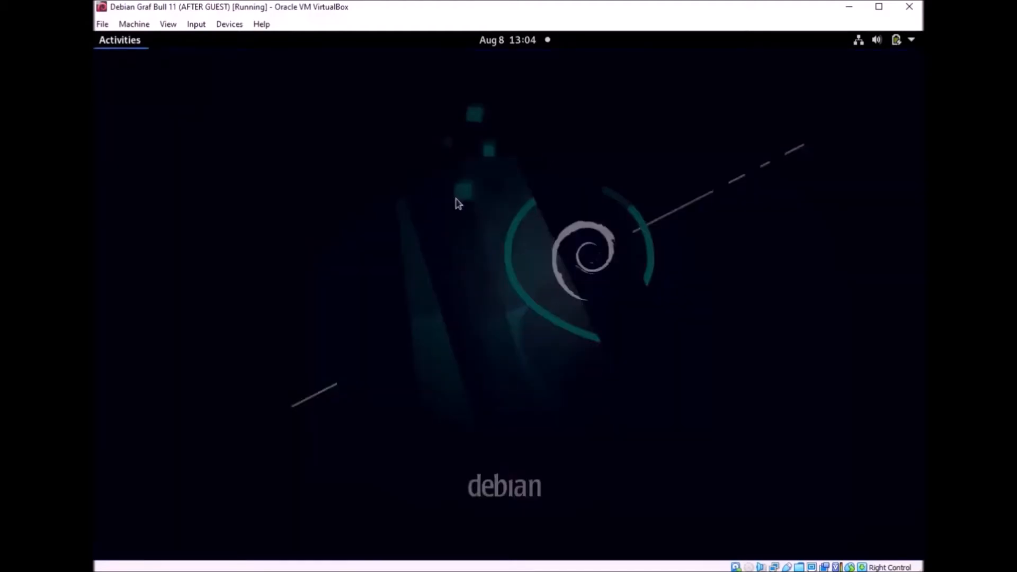
type("g")
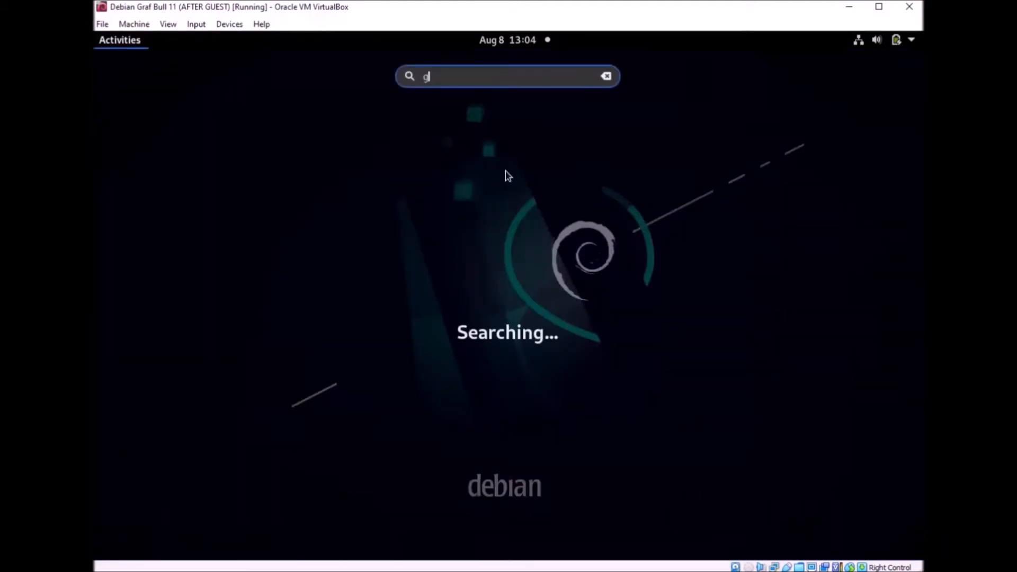
type("rub")
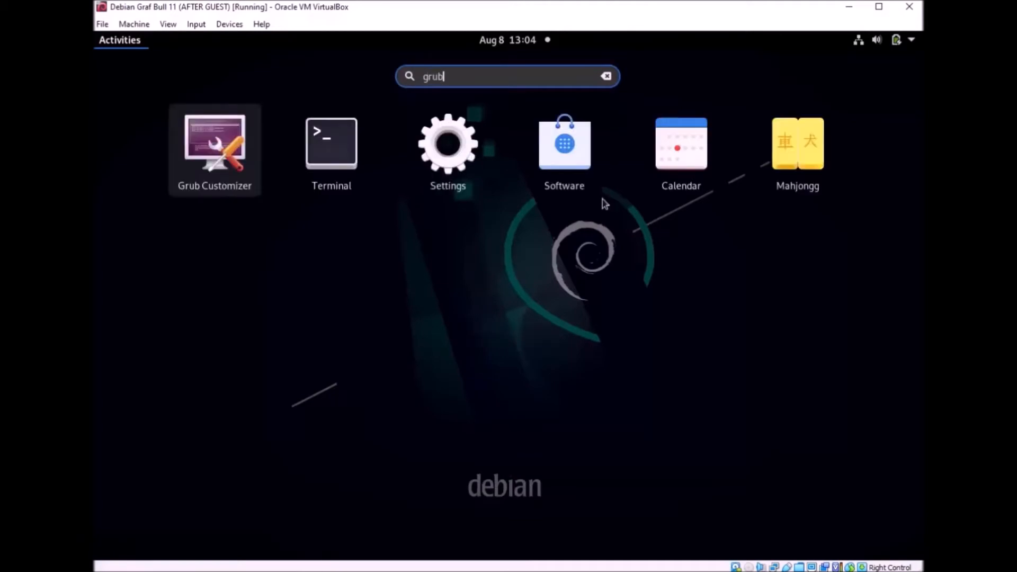
Step: Launch Grub Customizer and authenticate with the administrator password, retrying after fixing caps lock
left_click(522, 160)
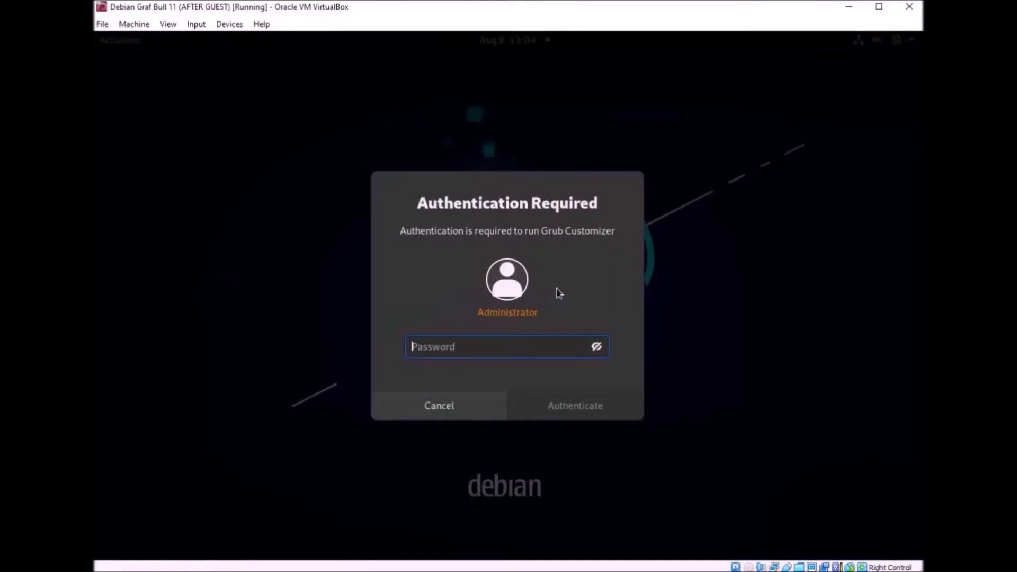
type("*****")
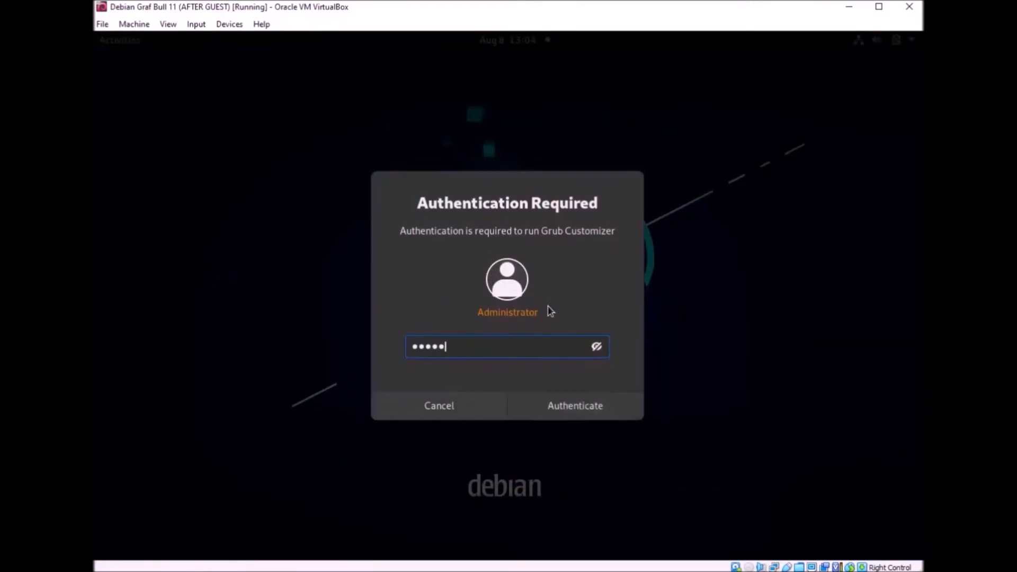
key("Return")
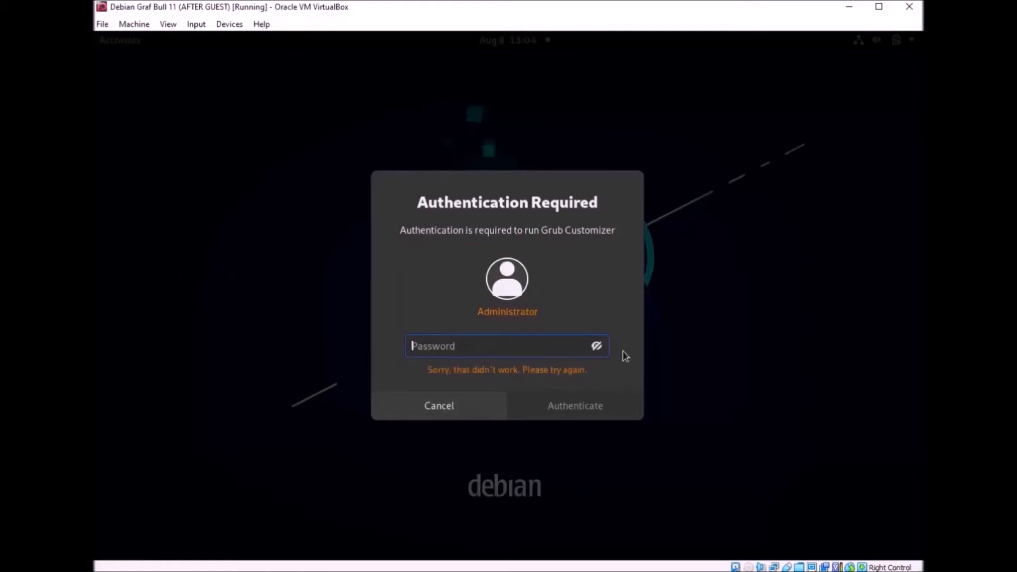
key("Caps_Lock")
type("•")
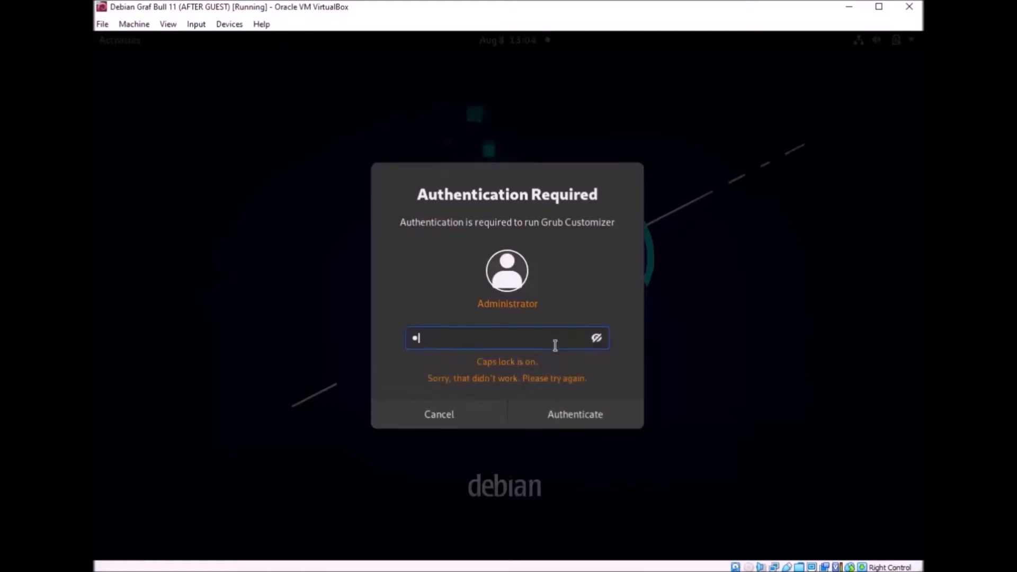
key("Caps_Lock")
type("•")
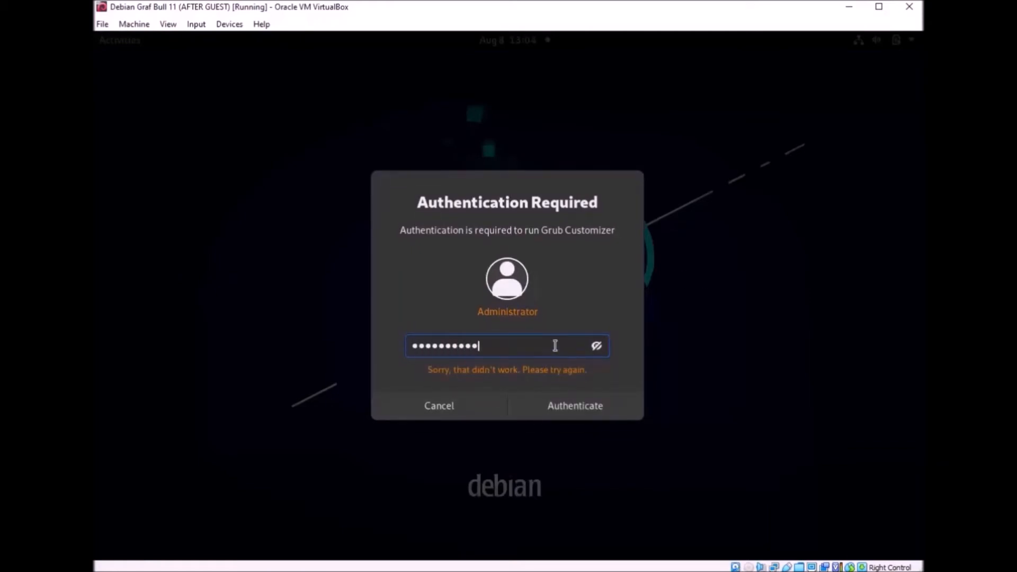
type("•••••••••")
key("Return")
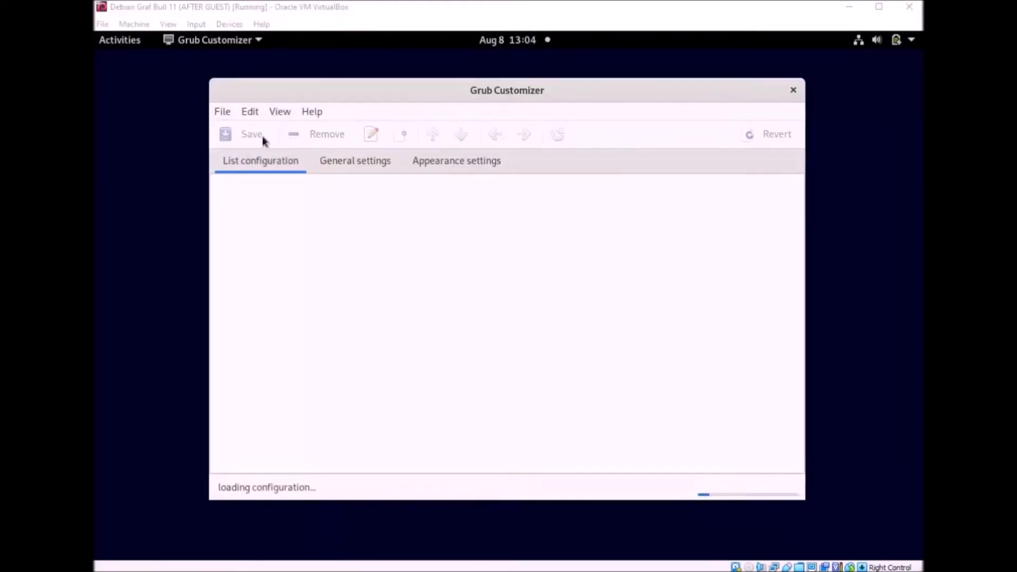
Step: Show the Appearance settings and close the Theme list with no theme set
left_click_drag(373, 88, 365, 87)
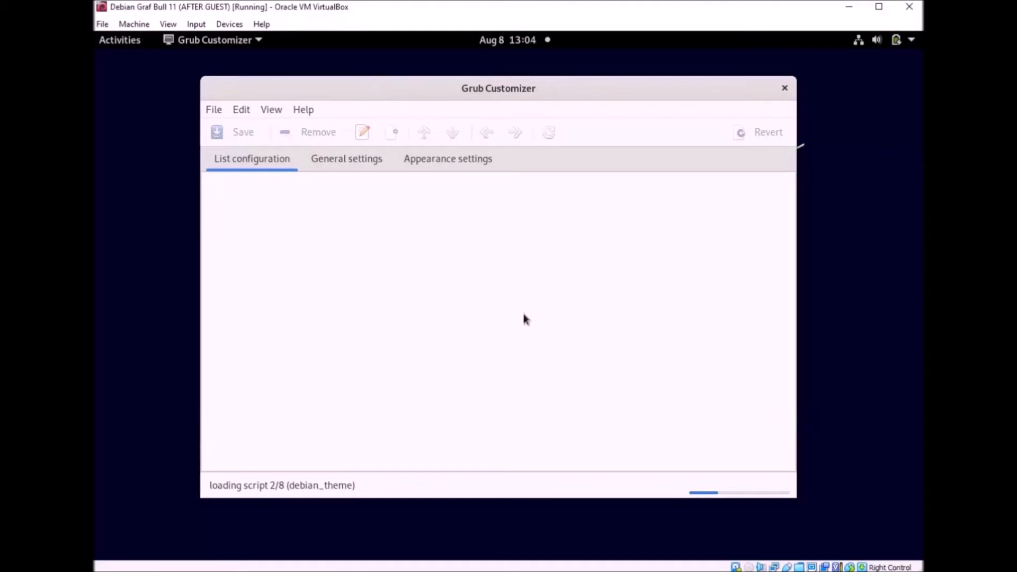
left_click(450, 159)
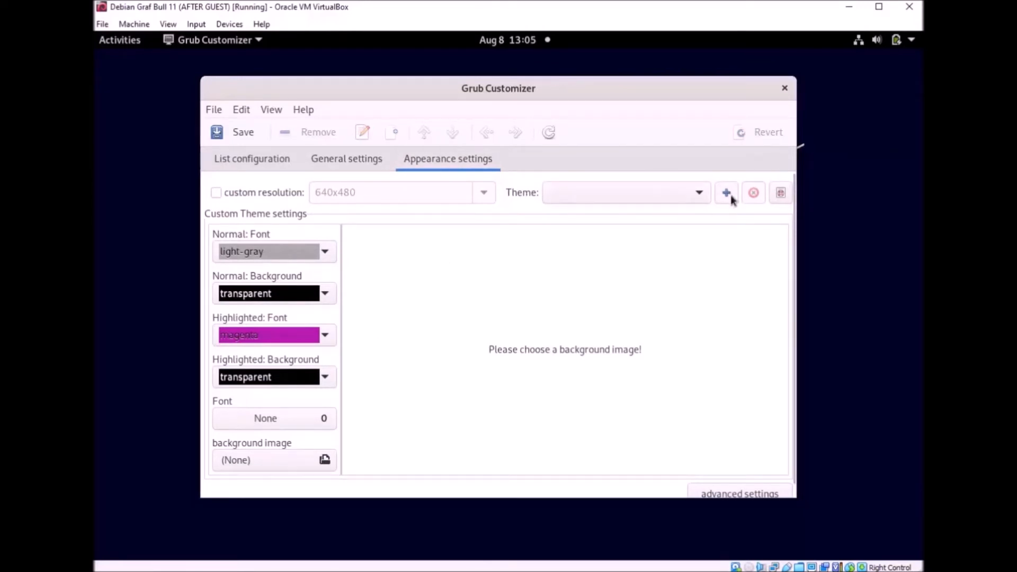
left_click(697, 195)
left_click(697, 195)
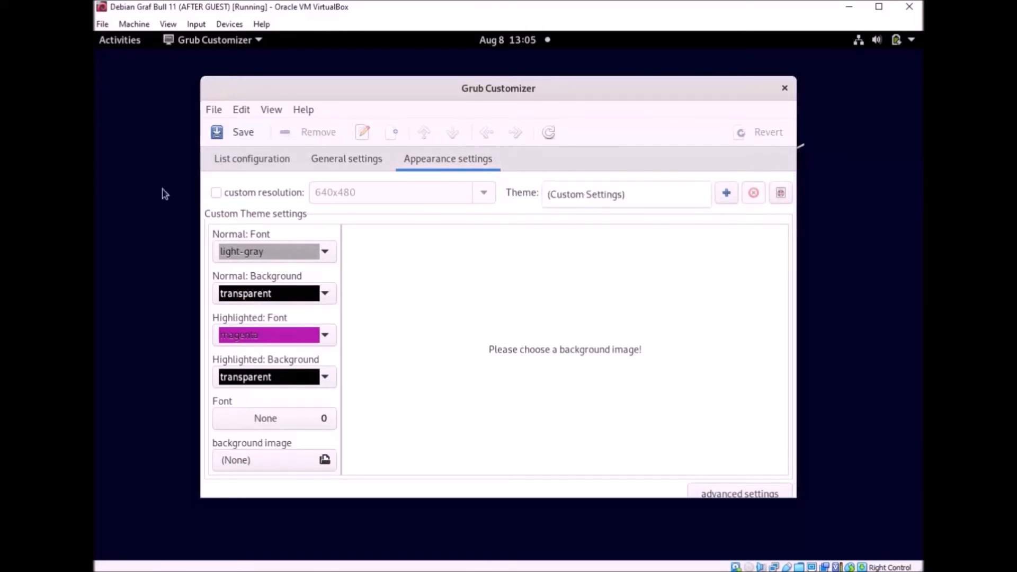
left_click(564, 185)
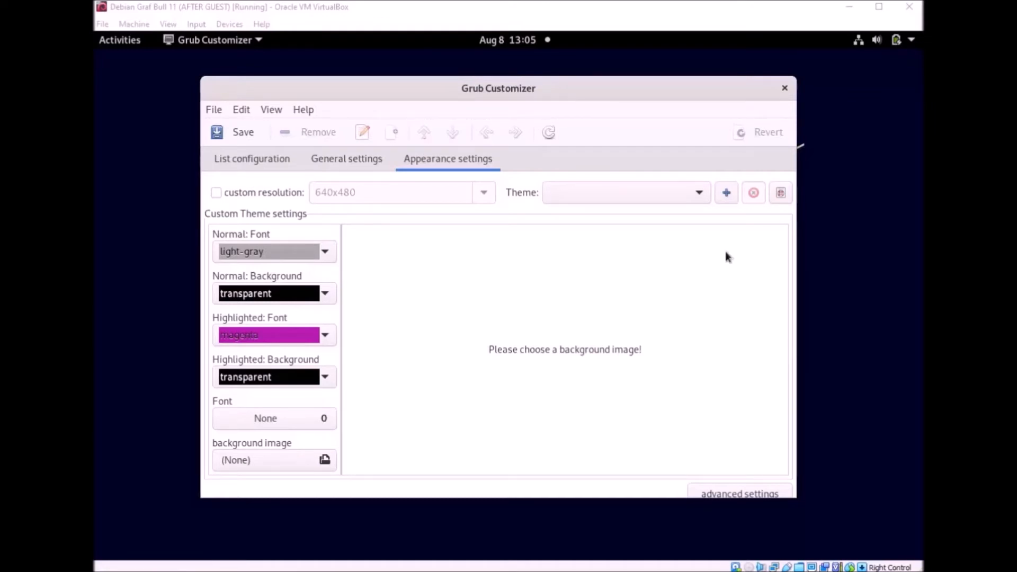
left_click_drag(576, 84, 578, 74)
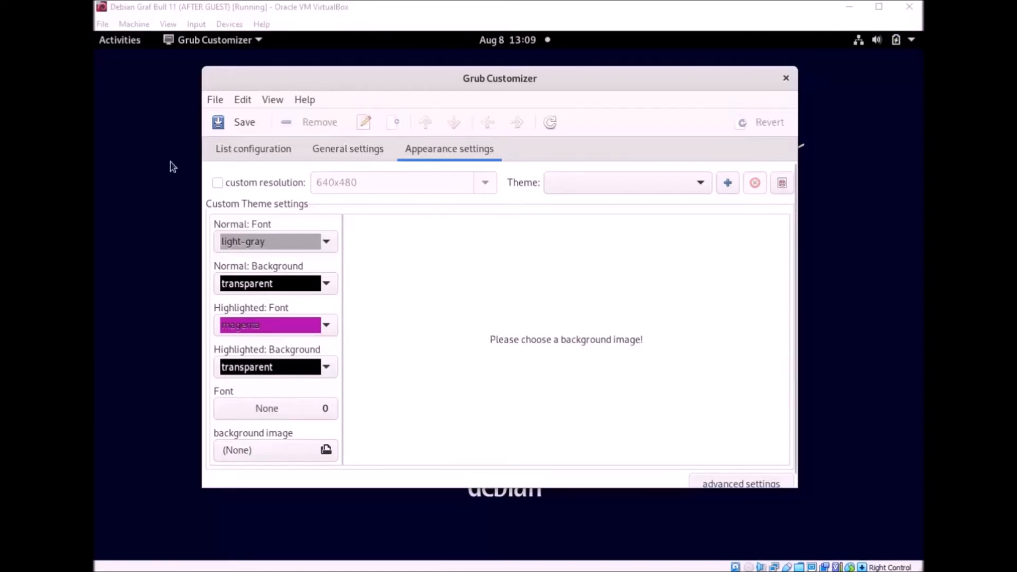
Step: Launch Firefox ESR from the dash and load gnome-look.org
left_click(125, 42)
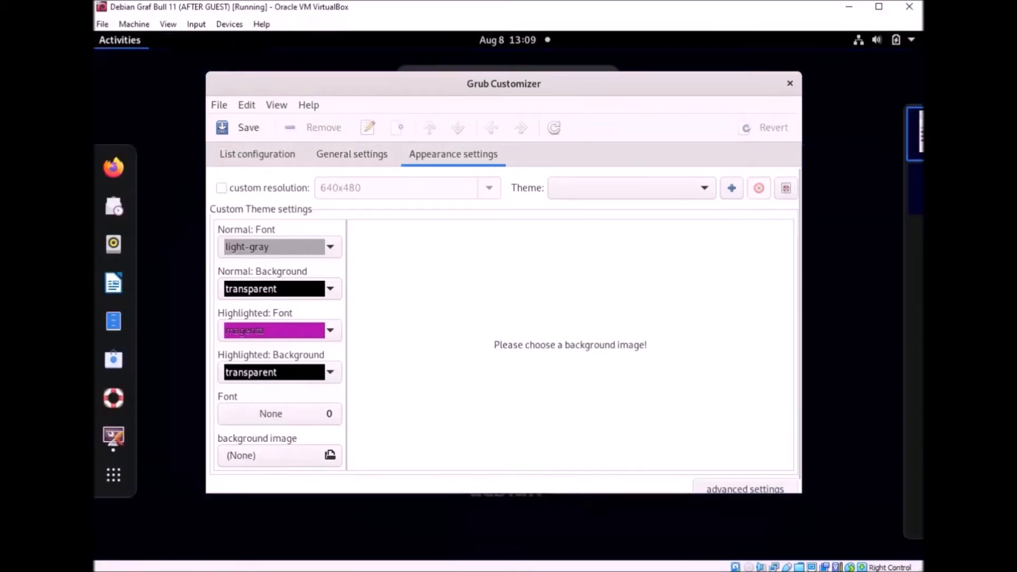
left_click(115, 168)
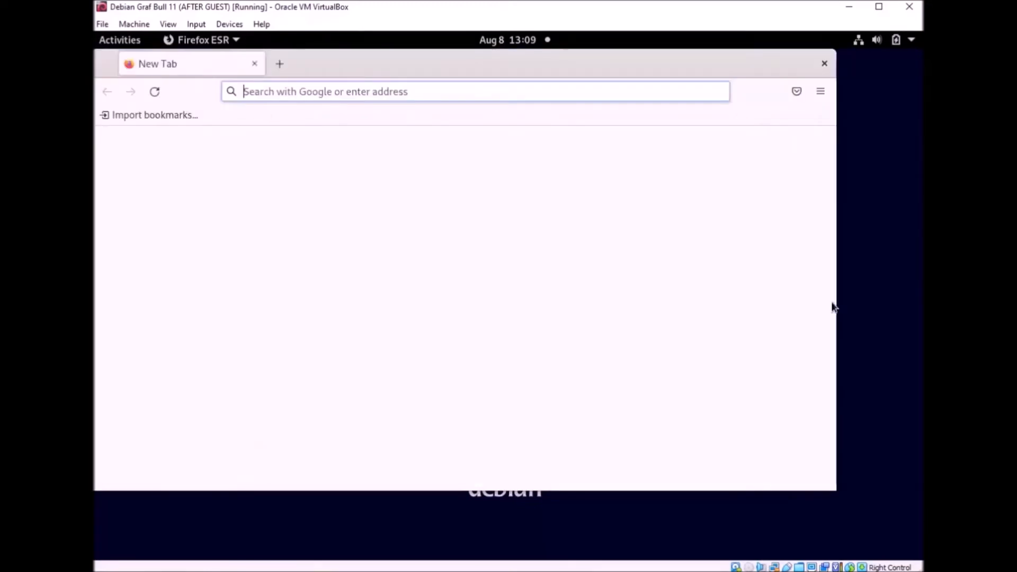
left_click(364, 92)
type("gnome")
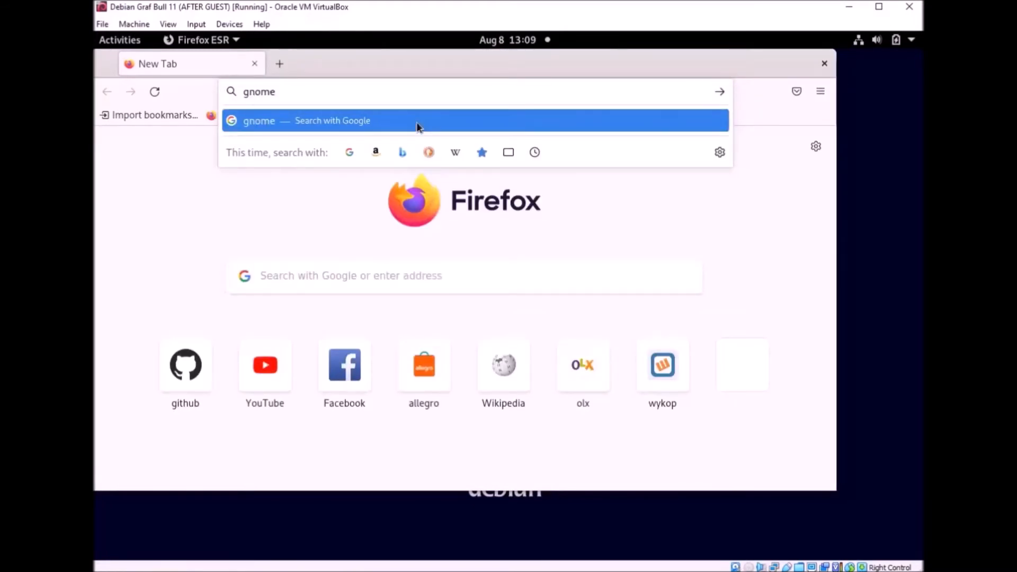
type("-look.org")
key("Return")
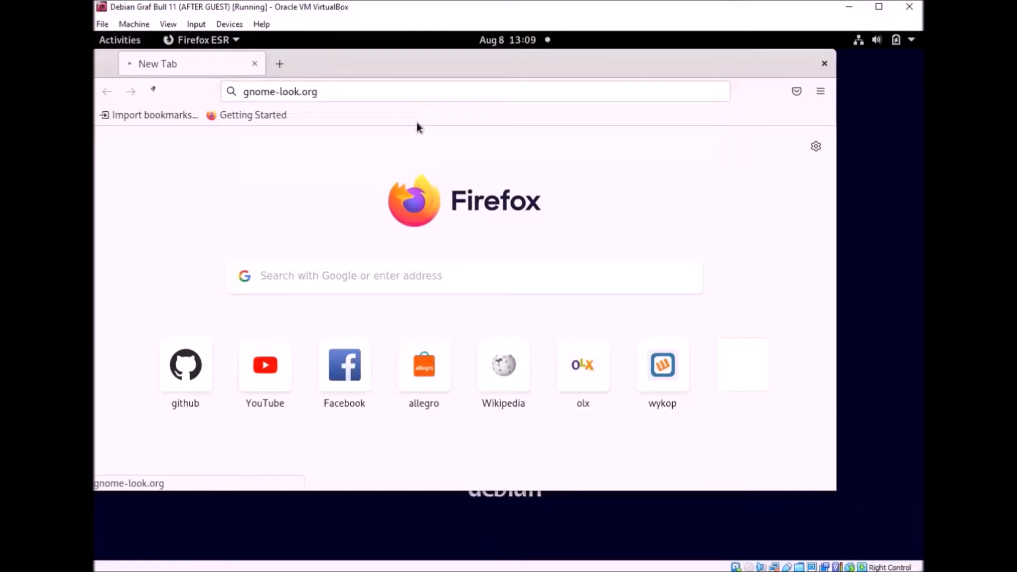
Step: Move and enlarge the browser window, then show the GRUB Themes category
left_click_drag(451, 76, 496, 77)
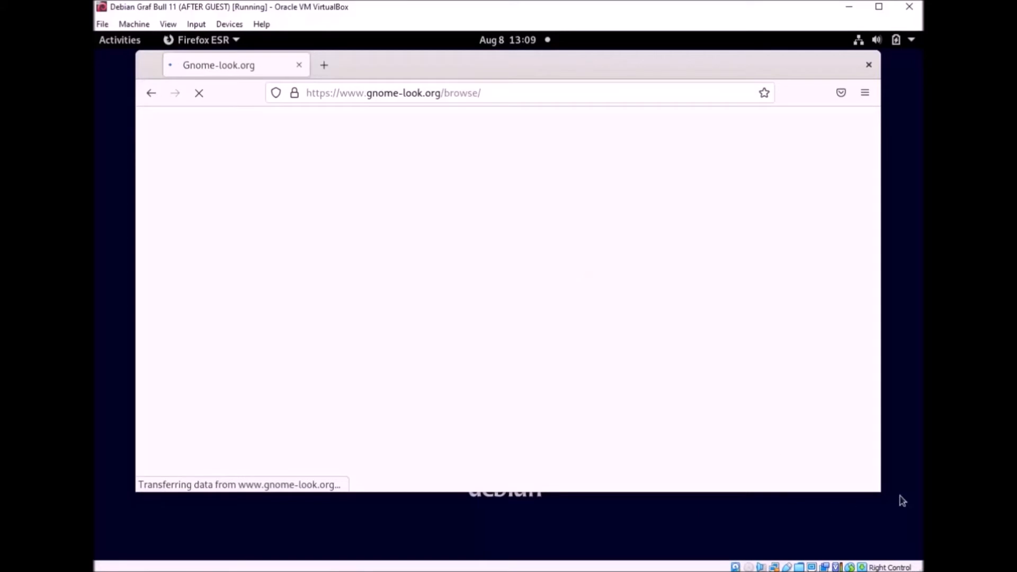
left_click_drag(895, 524, 900, 531)
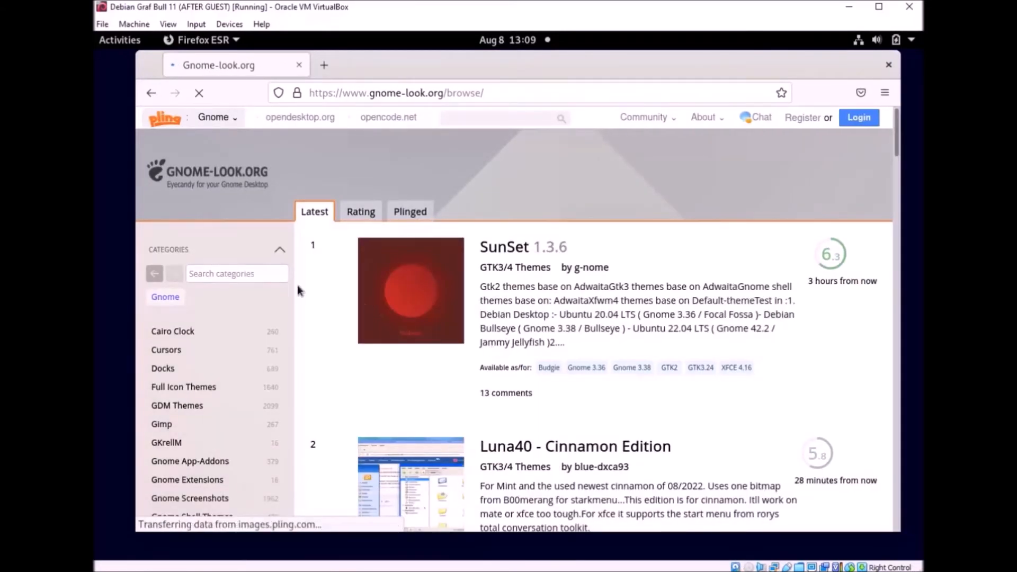
scroll(298, 285, "down", 4)
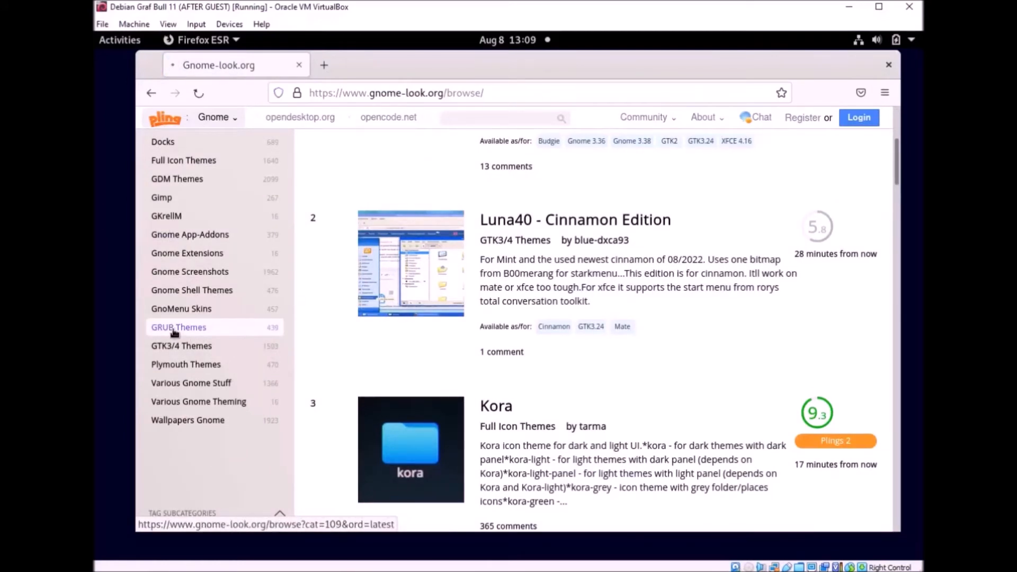
left_click(175, 329)
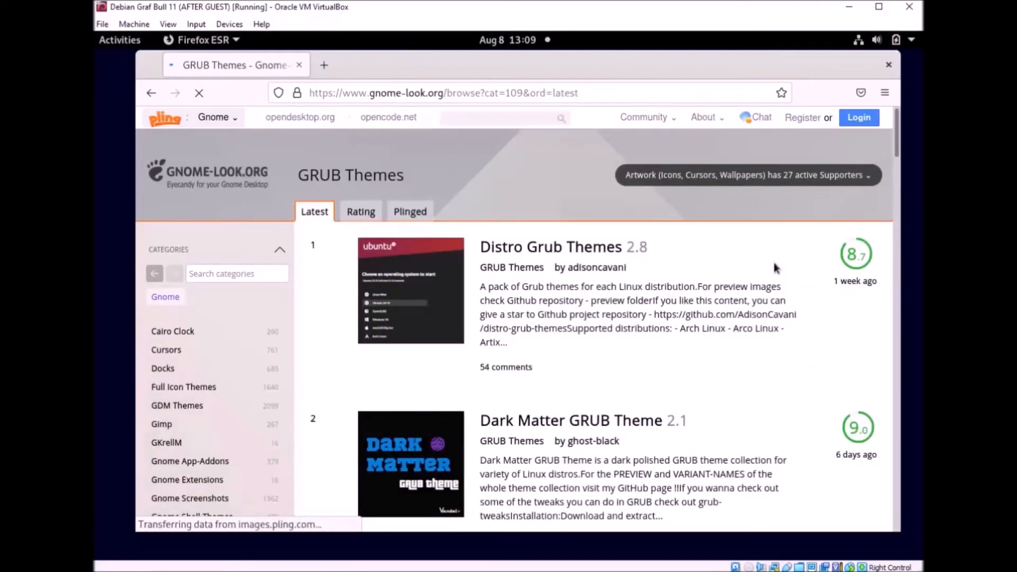
Step: Page through the GRUB Themes listing to page 2, then page 3
scroll(731, 267, "down", 4)
scroll(735, 253, "down", 14)
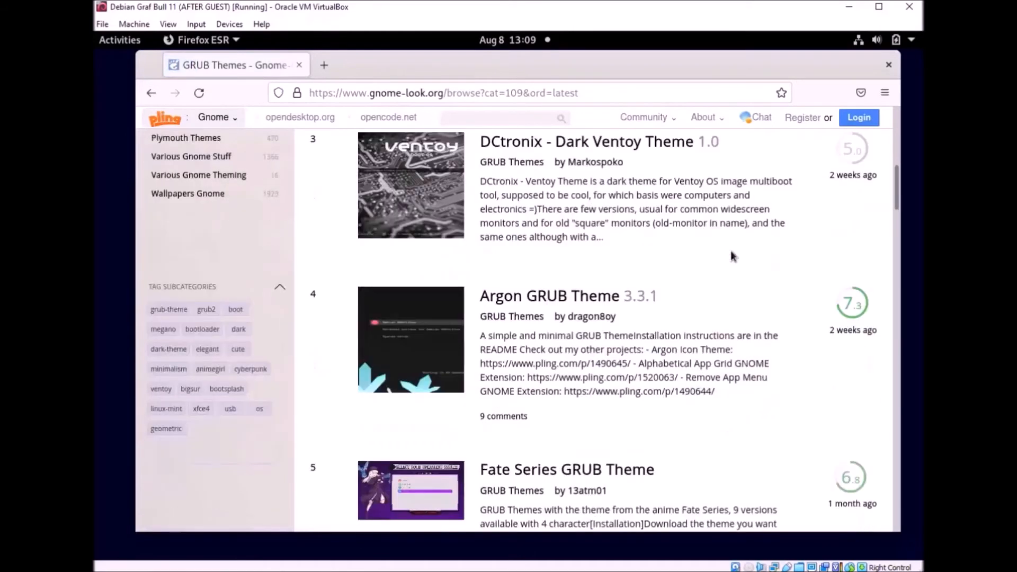
scroll(644, 272, "down", 14)
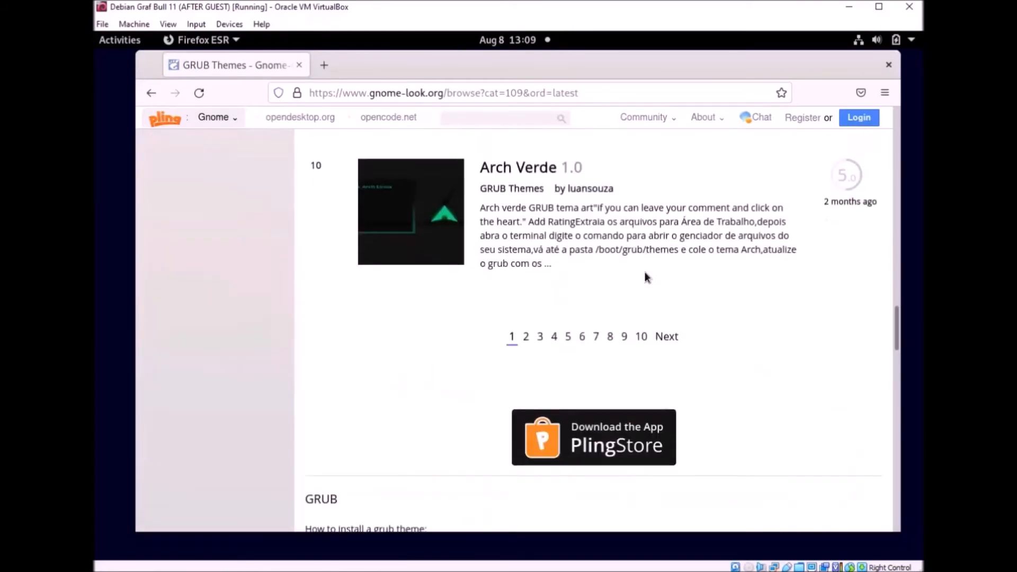
left_click(526, 187)
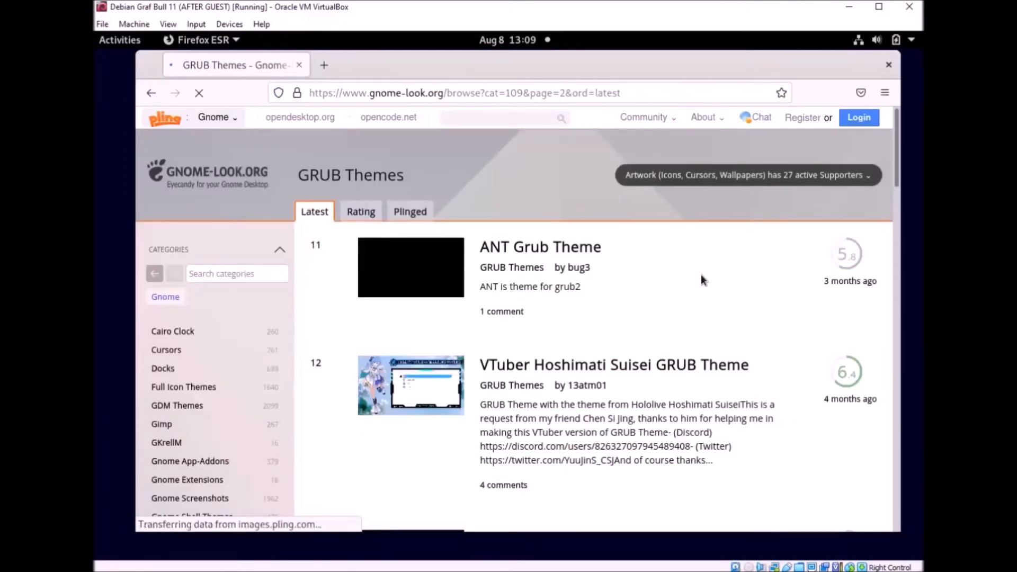
scroll(667, 227, "down", 15)
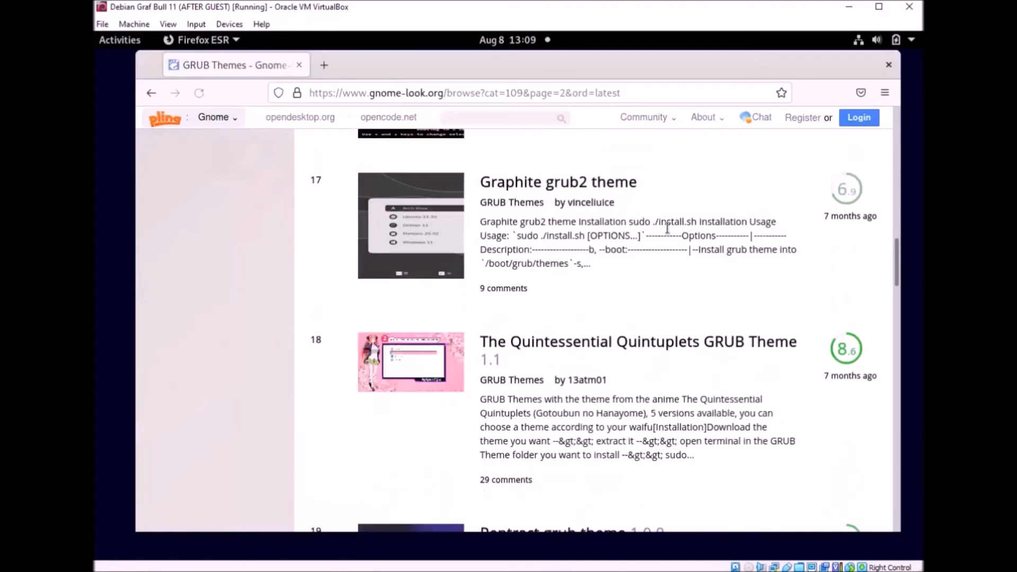
scroll(667, 228, "down", 8)
scroll(543, 197, "up", 4)
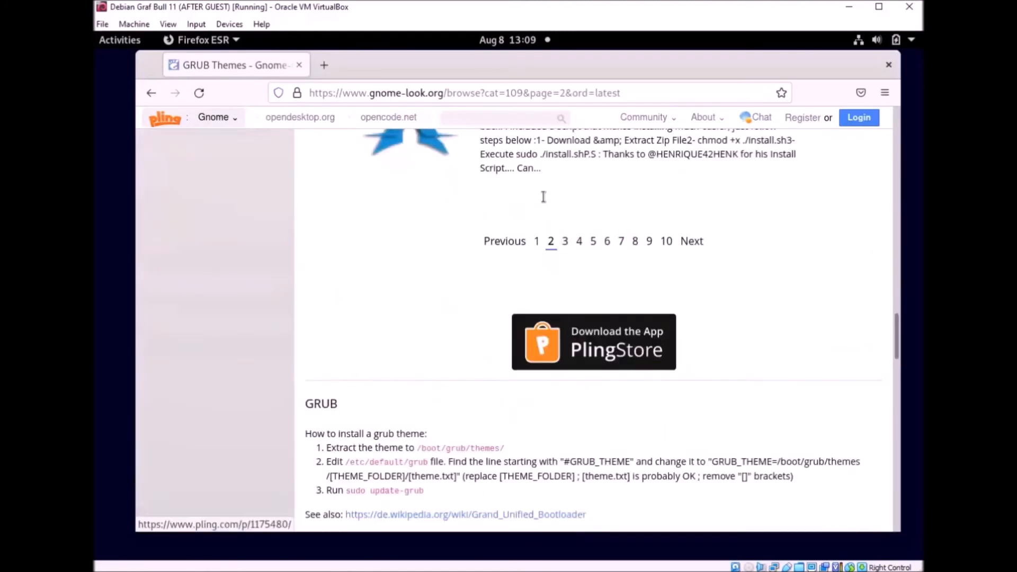
left_click(562, 336)
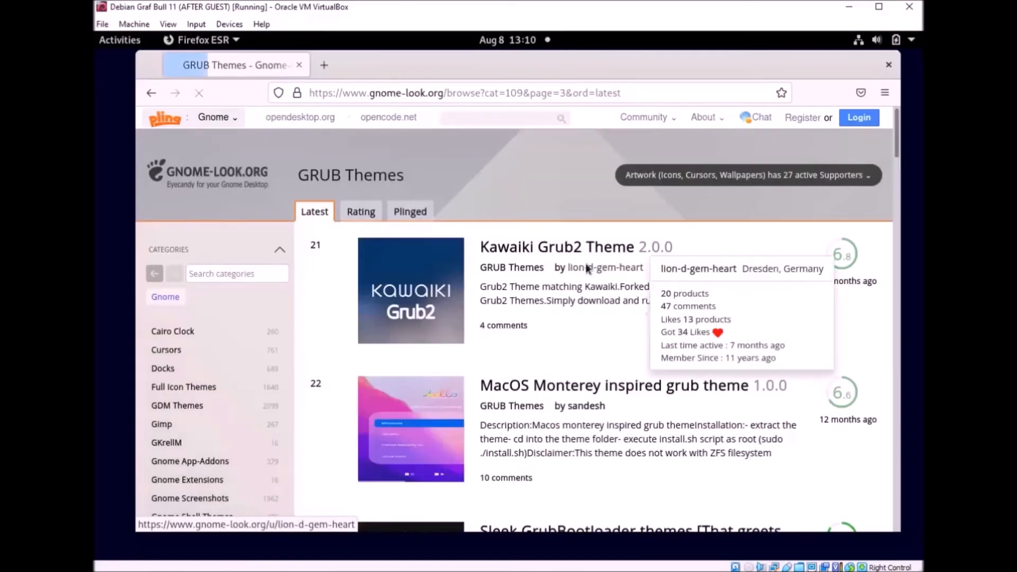
Step: Find Virtual Future on page 3 and open its theme page
scroll(545, 259, "down", 3)
scroll(545, 258, "down", 10)
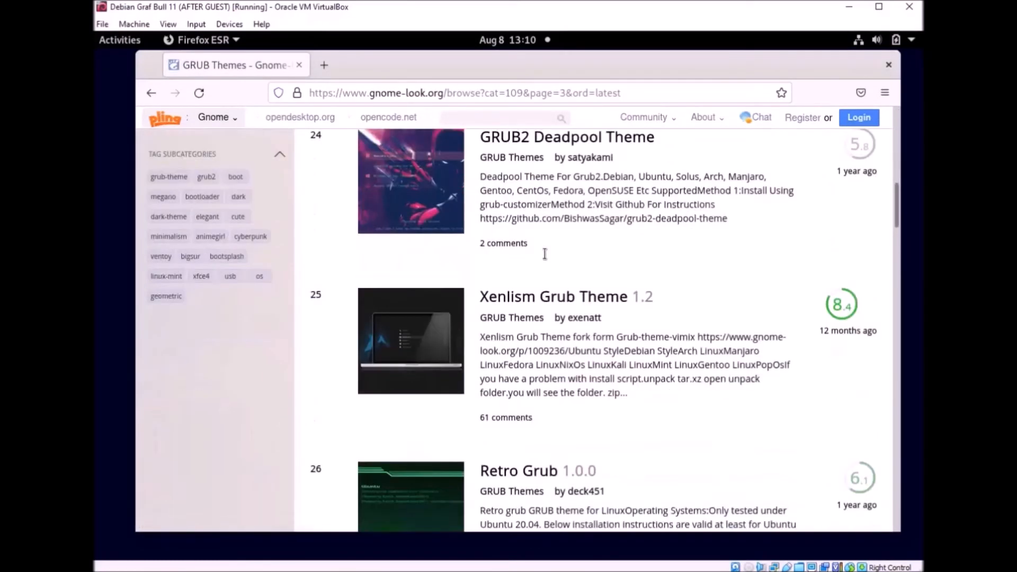
scroll(546, 252, "down", 6)
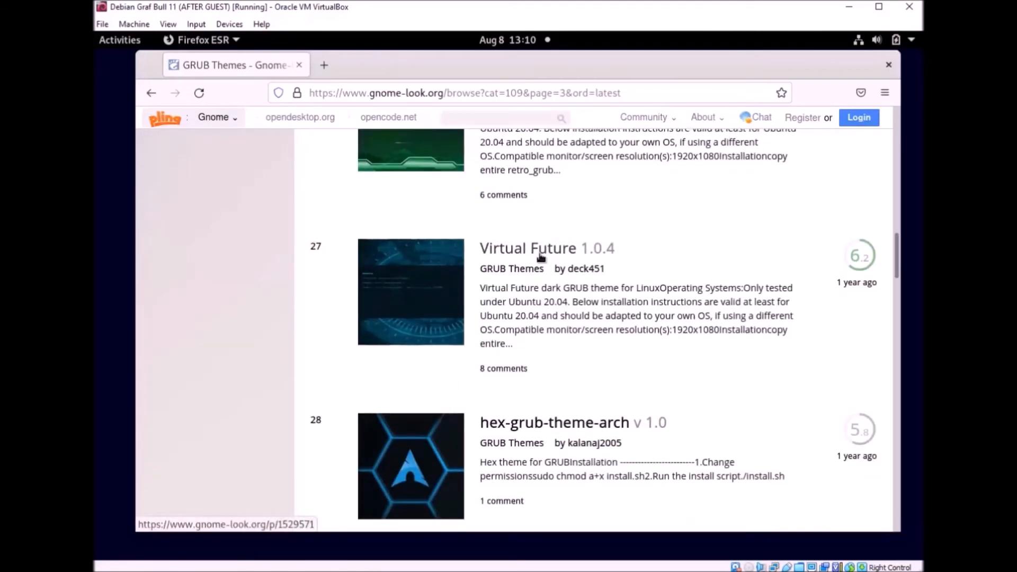
scroll(668, 262, "up", 1)
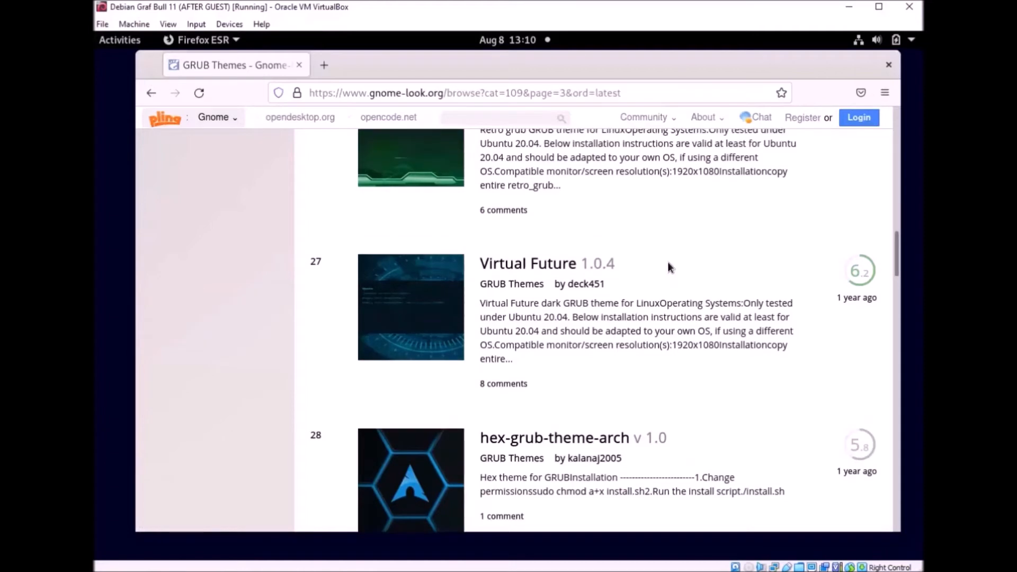
scroll(667, 261, "up", 3)
scroll(668, 262, "down", 2)
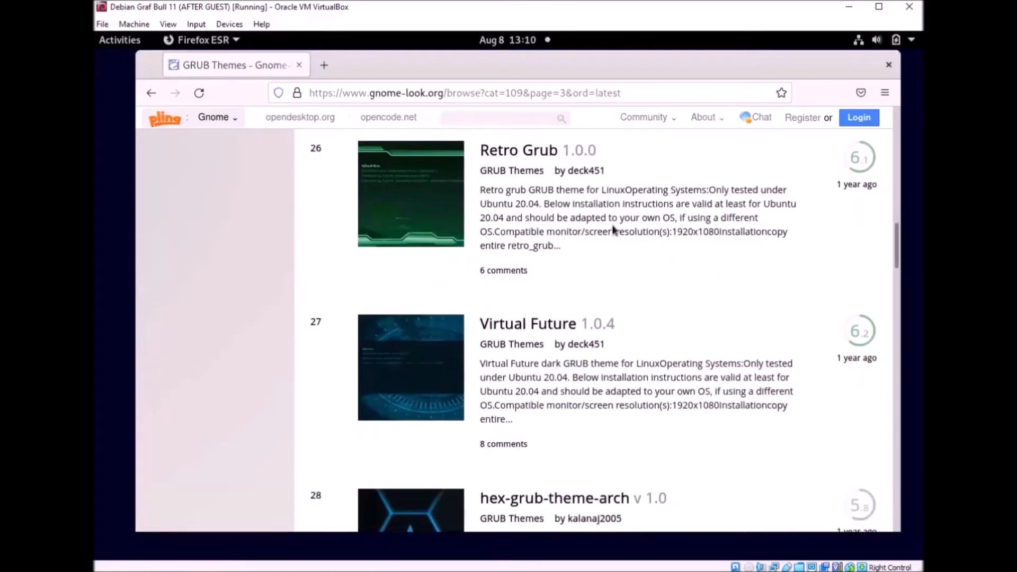
left_click(546, 326)
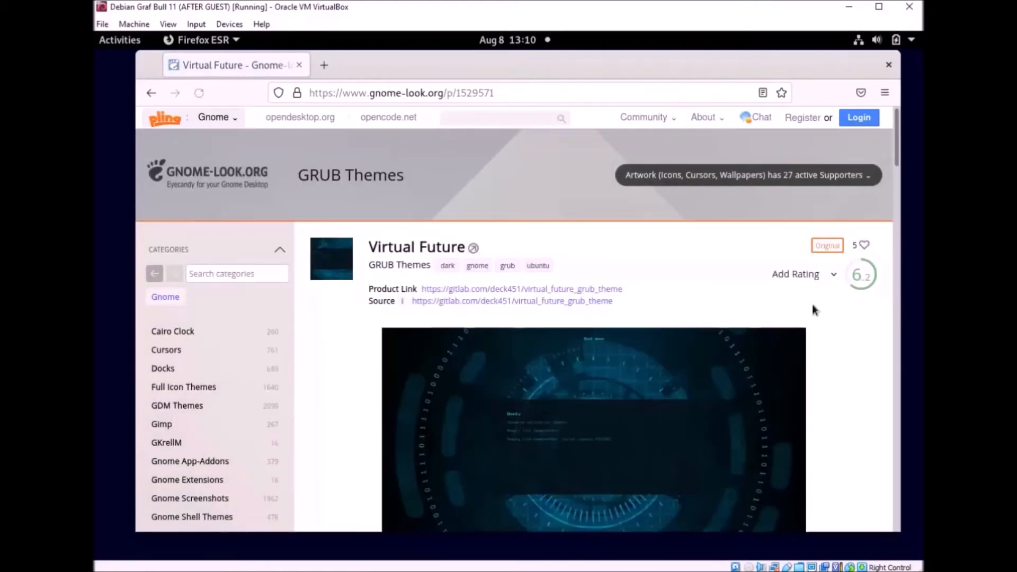
Step: Download virtual_future_1.0.4.tar.gz (2.08 MB) from the Files tab and save it to disk
scroll(814, 306, "down", 5)
left_click(381, 318)
scroll(699, 288, "down", 2)
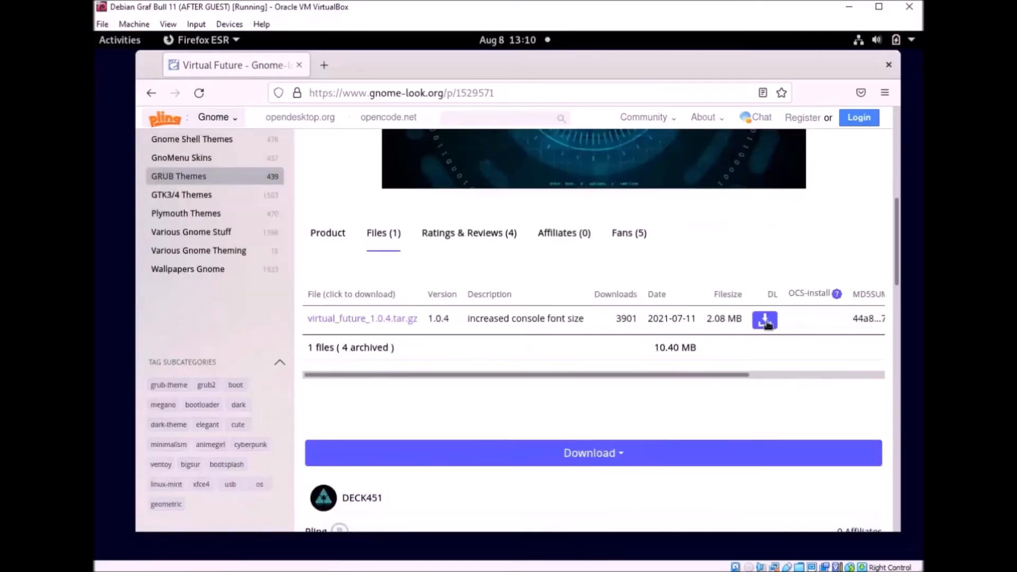
left_click(765, 321)
left_click(540, 299)
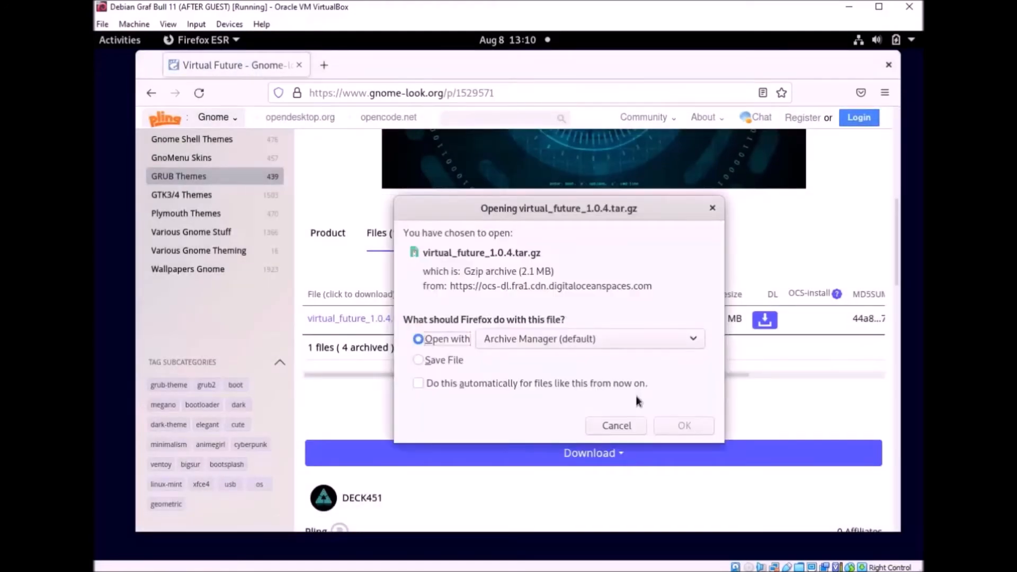
left_click(443, 358)
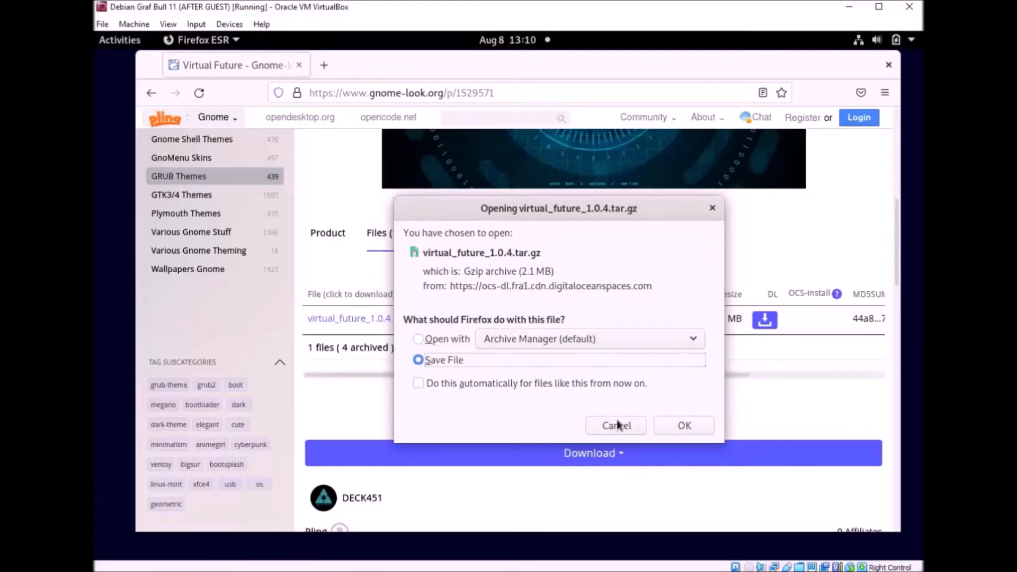
left_click(693, 425)
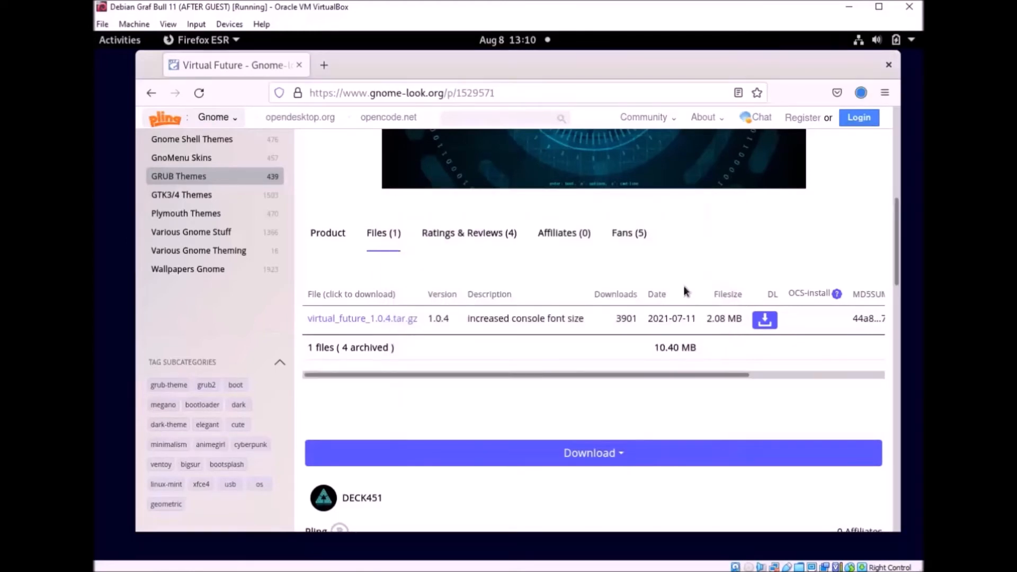
scroll(393, 206, "up", 3)
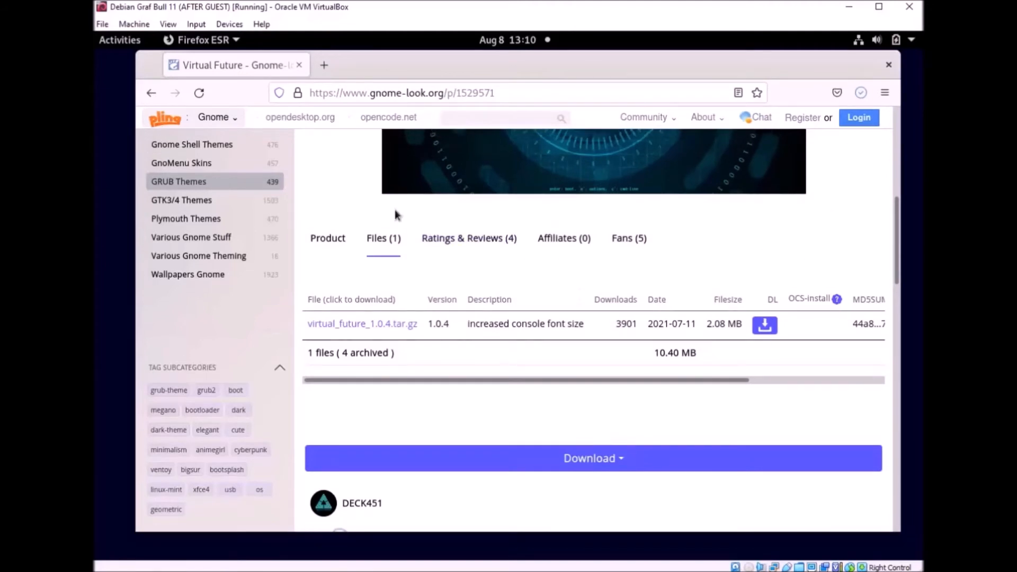
Step: Return to page 1 of the GRUB Themes listing and scroll to the DCtronix entry
left_click(157, 98)
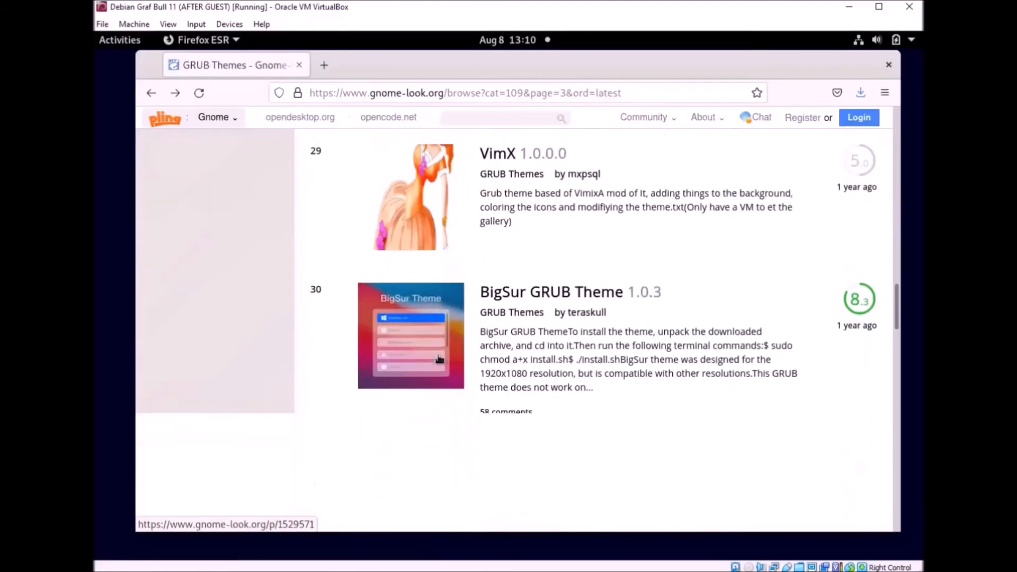
scroll(440, 356, "up", 15)
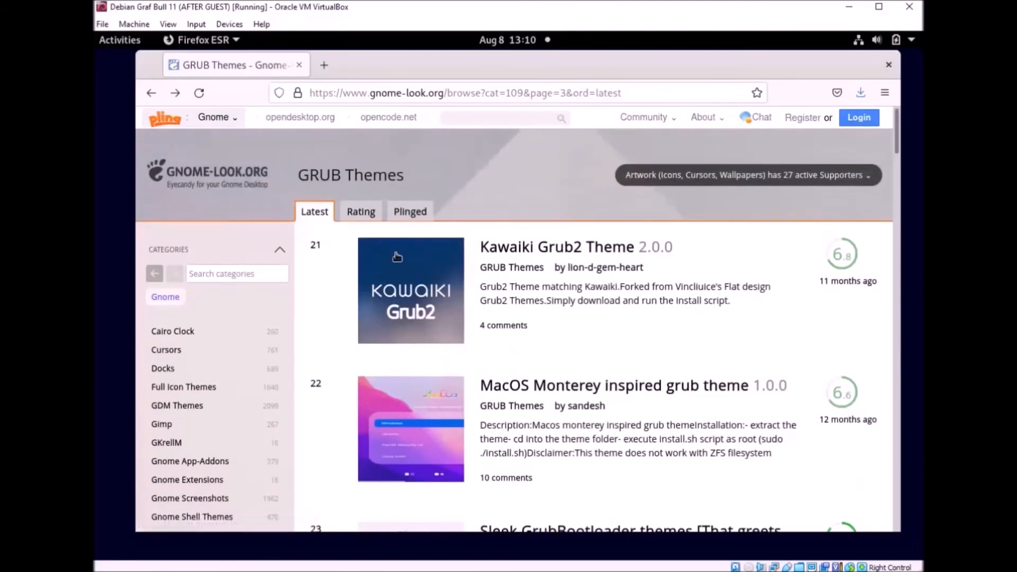
scroll(398, 260, "down", 3)
scroll(397, 260, "down", 20)
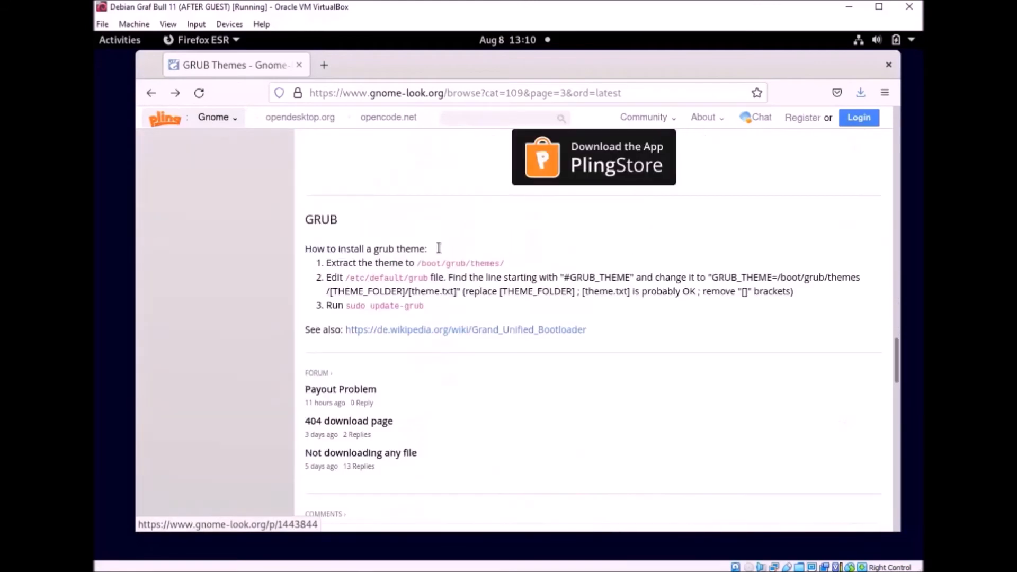
scroll(534, 233, "up", 4)
left_click(537, 283)
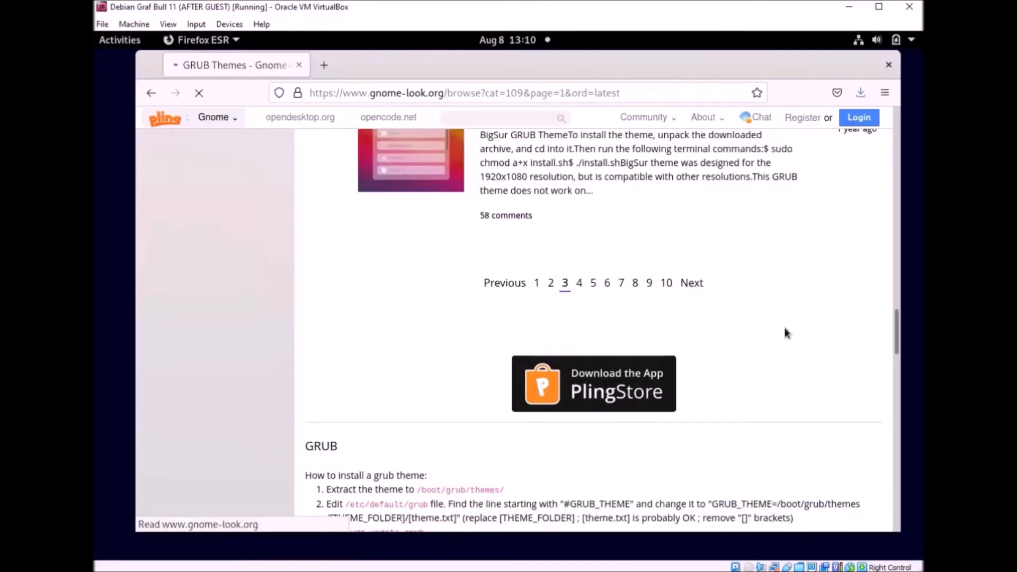
scroll(694, 289, "down", 5)
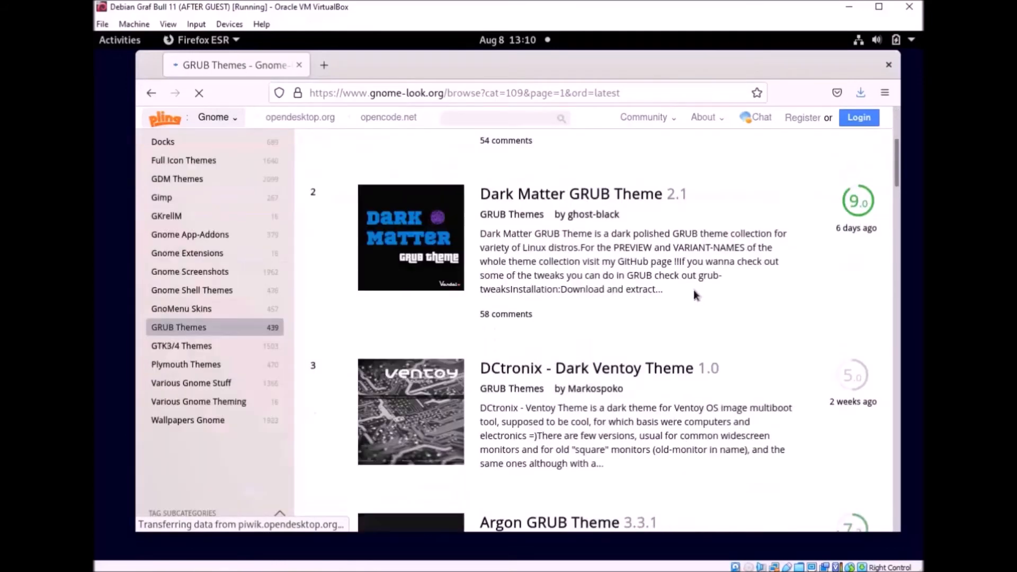
scroll(694, 289, "up", 4)
scroll(694, 290, "down", 4)
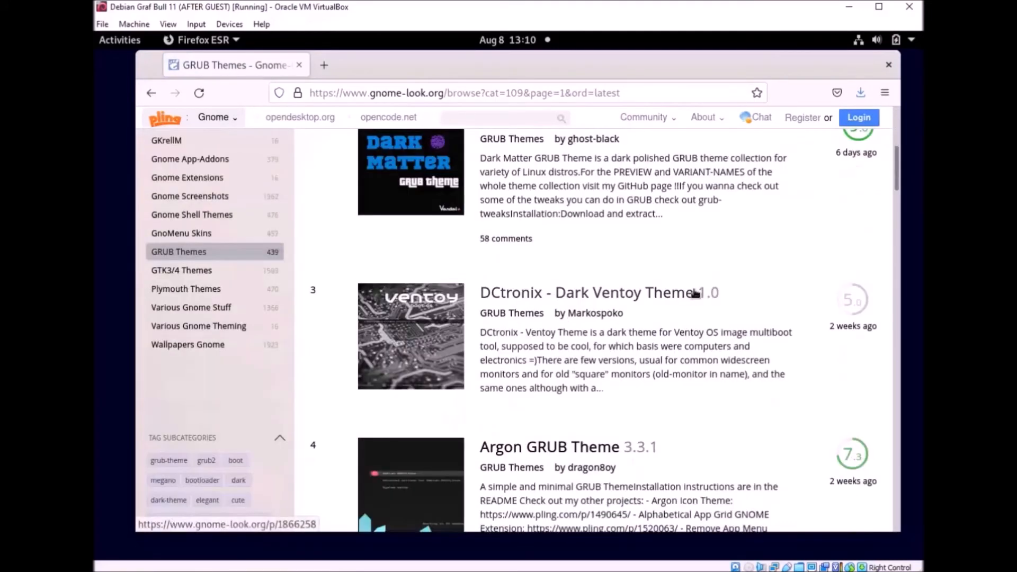
scroll(696, 293, "up", 5)
scroll(519, 310, "down", 5)
Step: Save DCtronix-theme-for-ventoy.7z (616 KB) from the DCtronix page, then view finished downloads
left_click(540, 300)
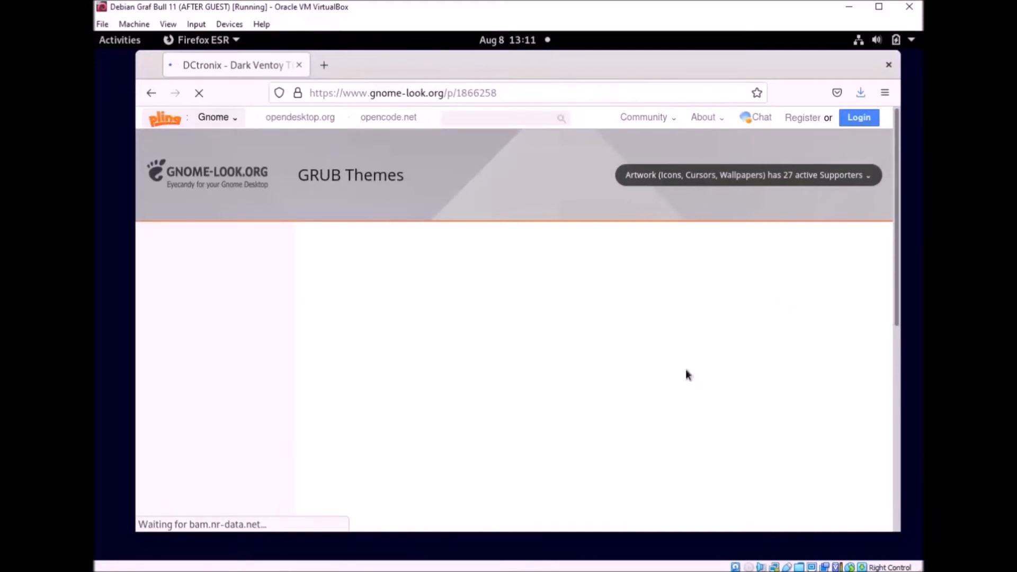
scroll(638, 318, "down", 5)
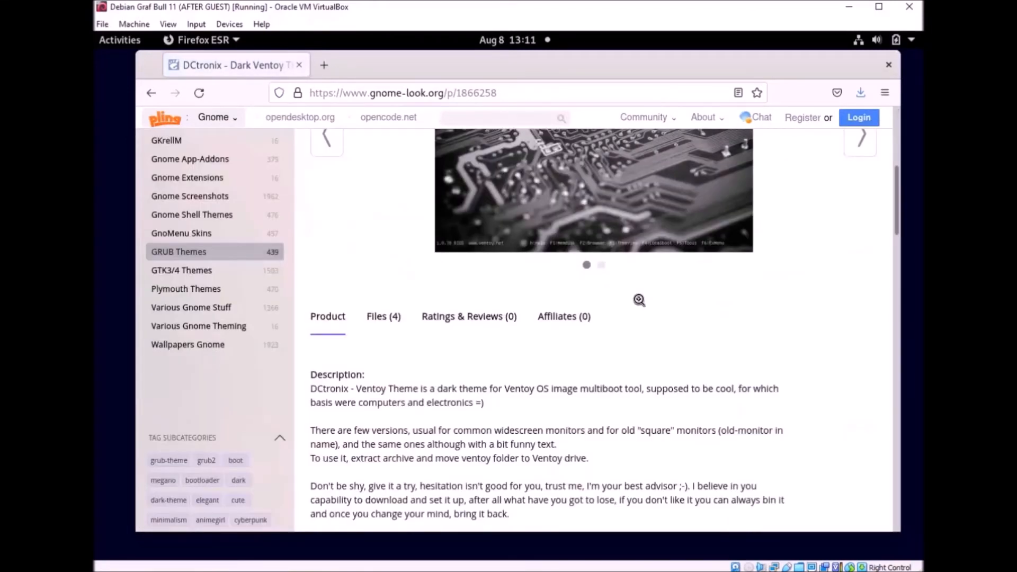
left_click(384, 317)
scroll(691, 286, "down", 1)
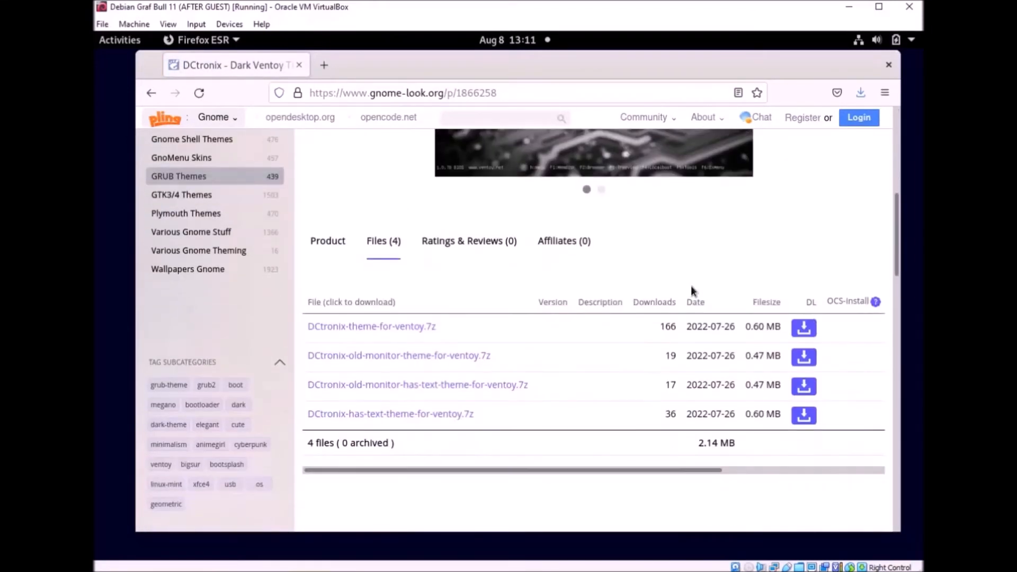
left_click(809, 333)
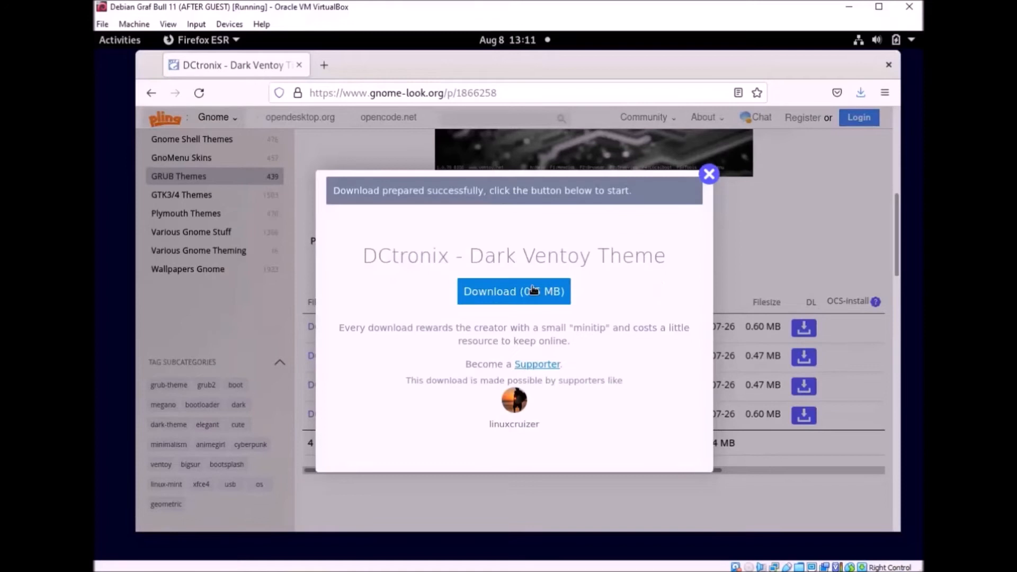
left_click(531, 292)
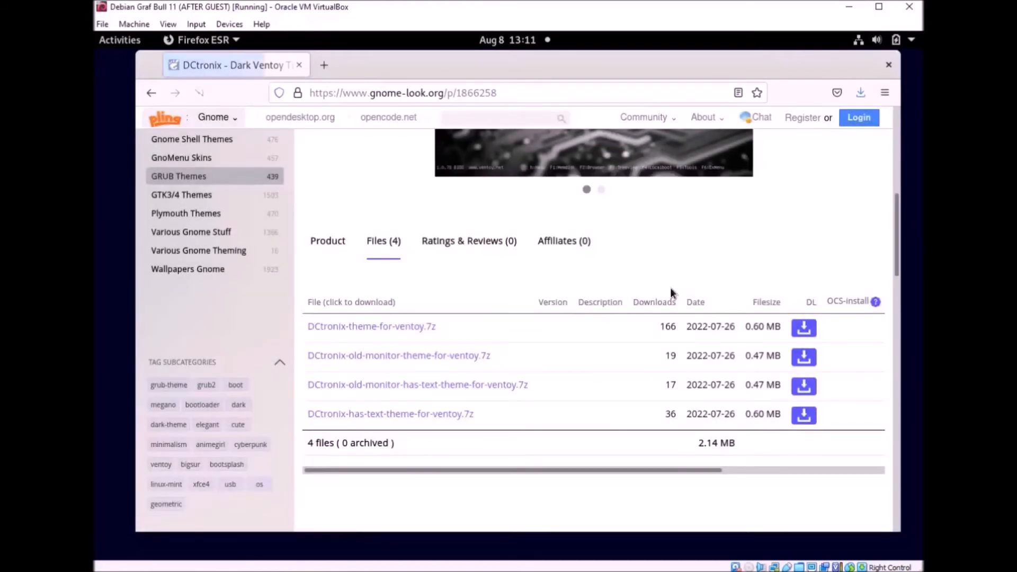
left_click(451, 361)
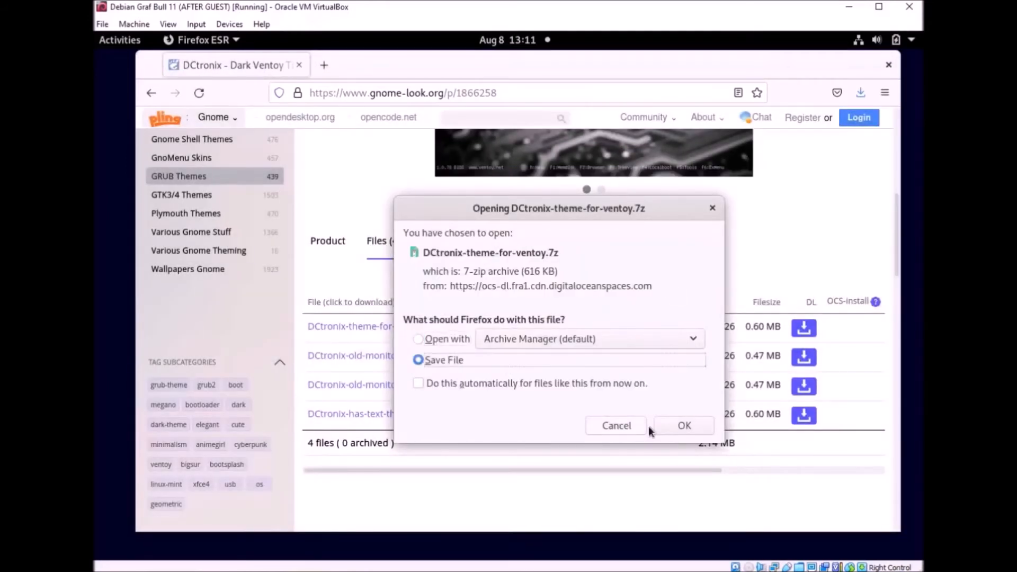
left_click(681, 426)
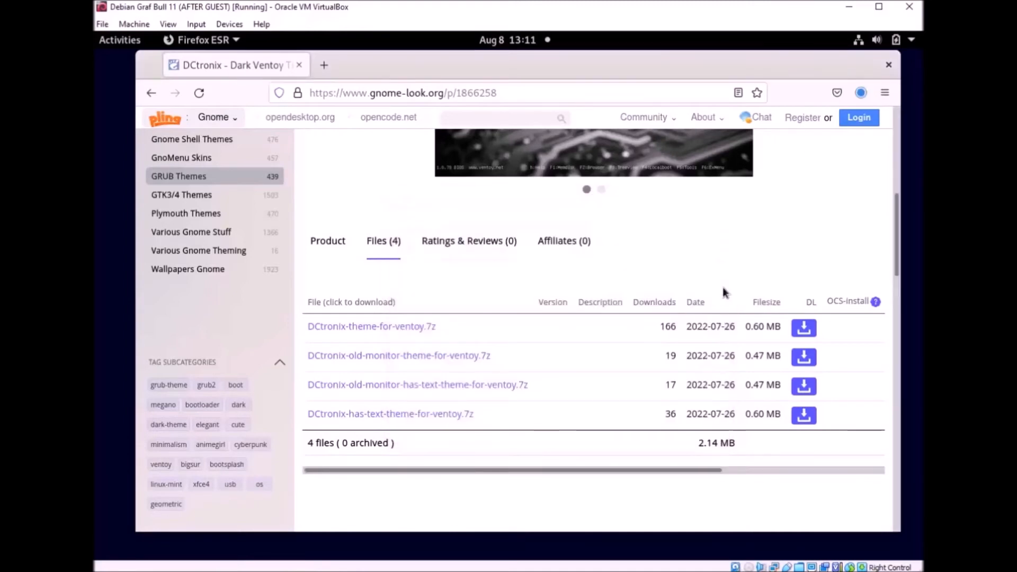
left_click_drag(726, 61, 718, 64)
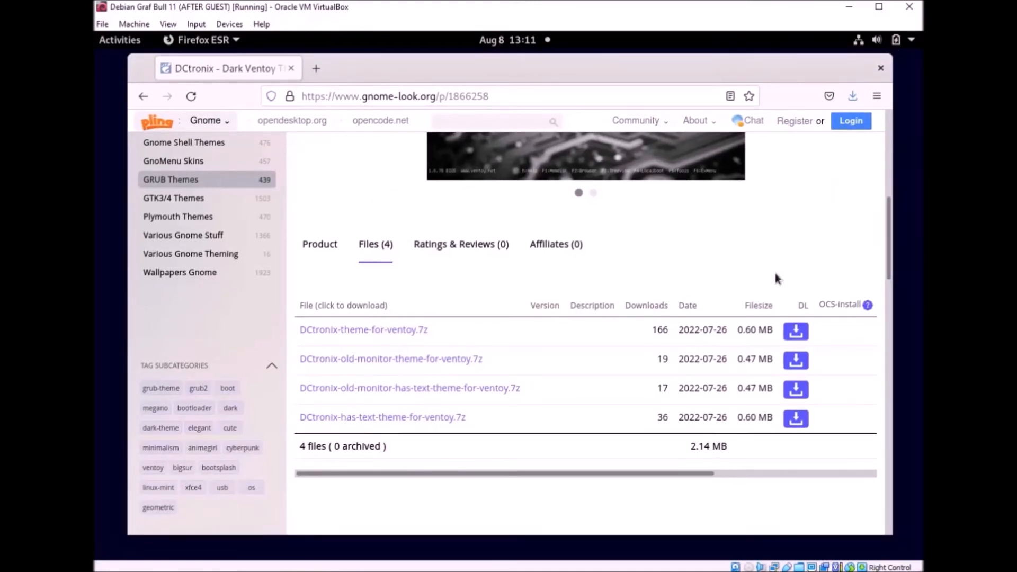
left_click(852, 97)
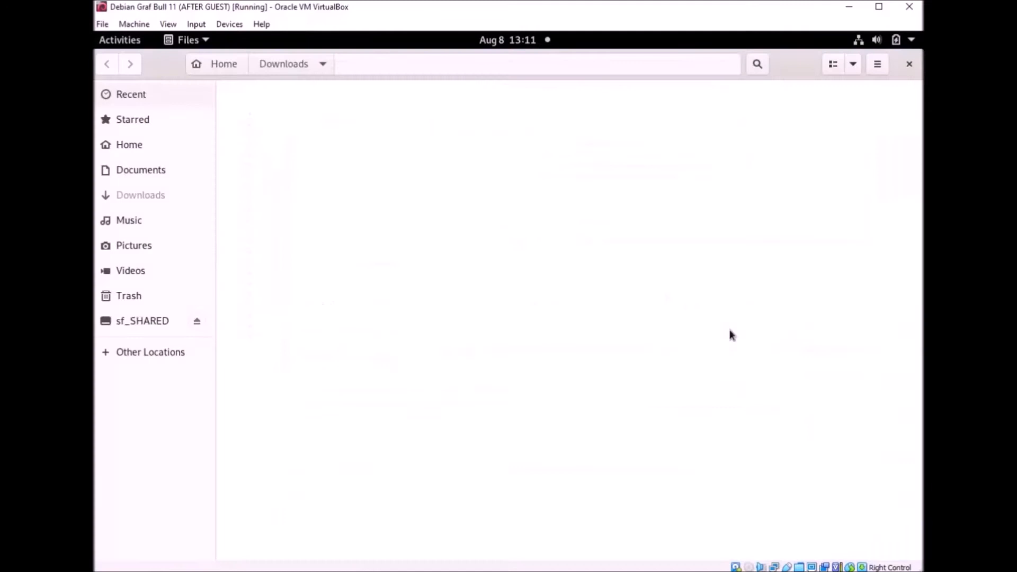
Step: Open Downloads, then DCtronix-theme-for-ventoy.7z in Archive Manager, and enter its ventoy folder
left_click(733, 325)
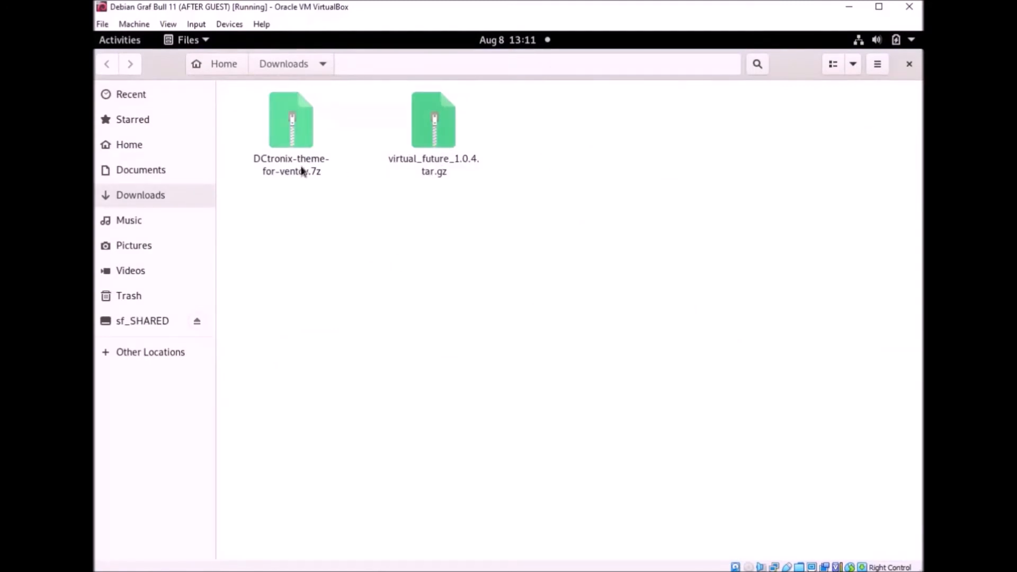
left_click(321, 169)
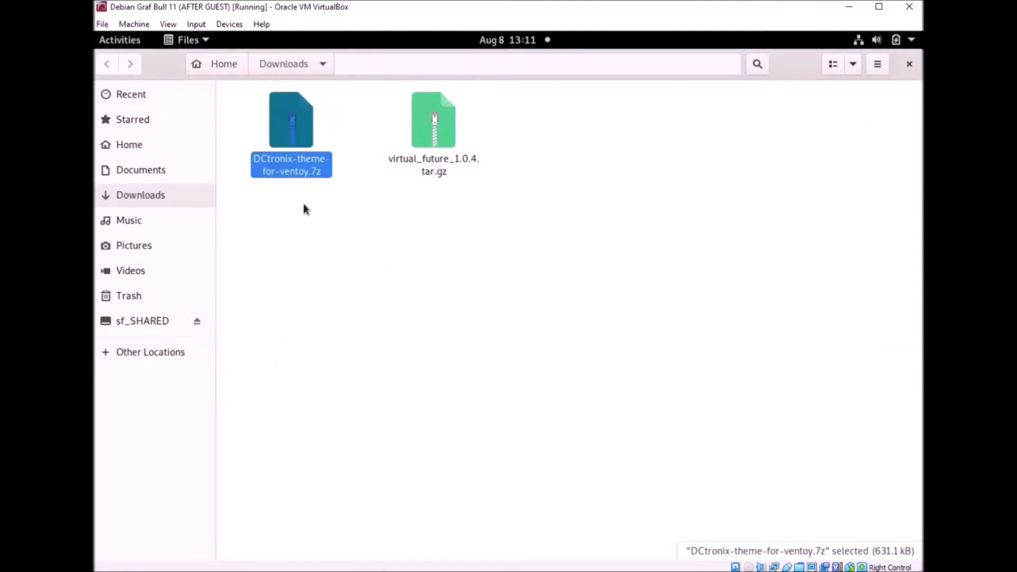
double_click(298, 144)
double_click(167, 172)
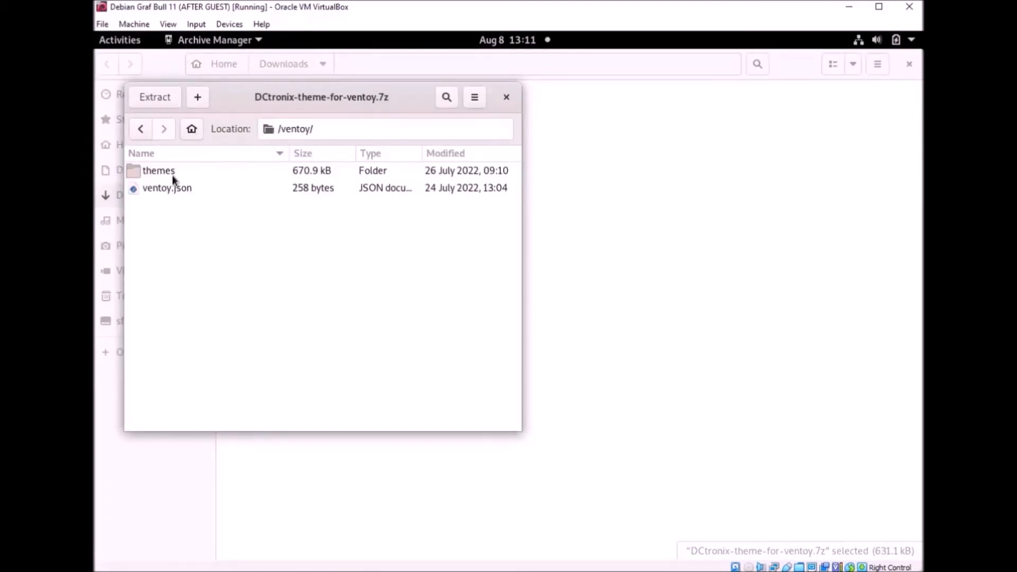
Step: Open the themes folder, then the DCtronix folder inside the archive
left_click(171, 171)
left_click(159, 190)
double_click(166, 172)
double_click(146, 171)
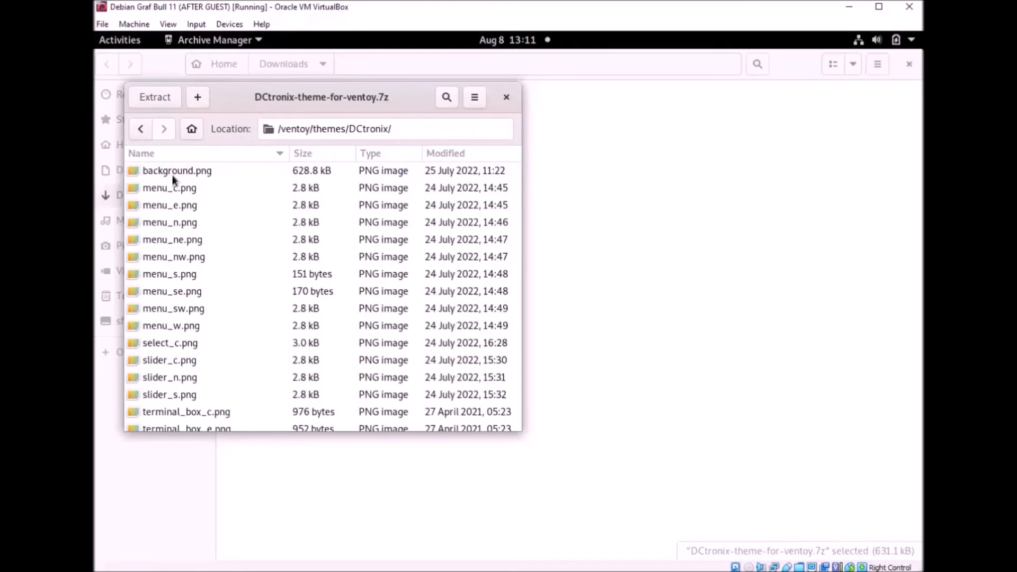
Step: Enlarge the Archive Manager window and select theme.txt among the DCtronix files
left_click_drag(519, 431, 820, 515)
scroll(536, 338, "down", 3)
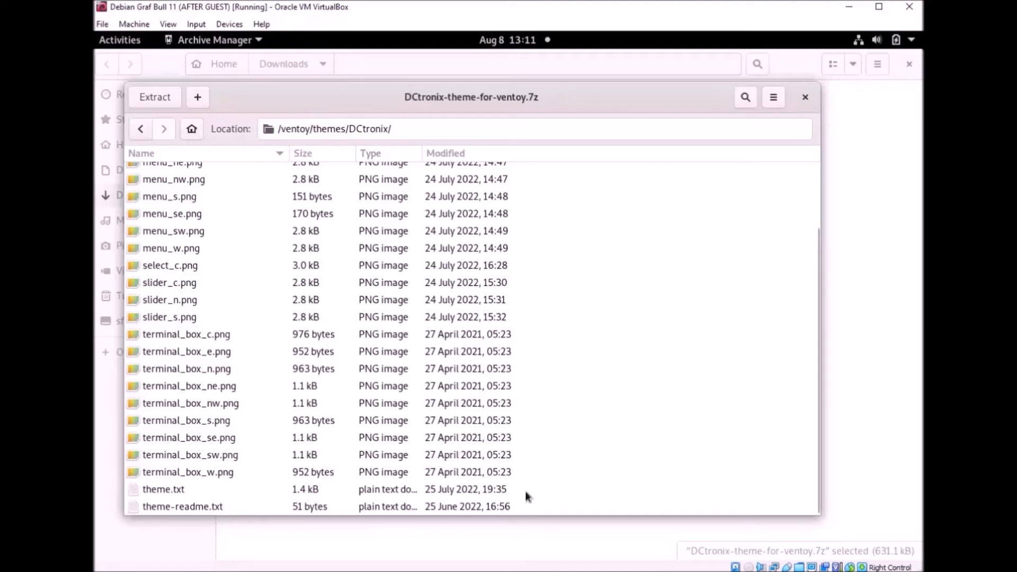
left_click_drag(459, 104, 482, 103)
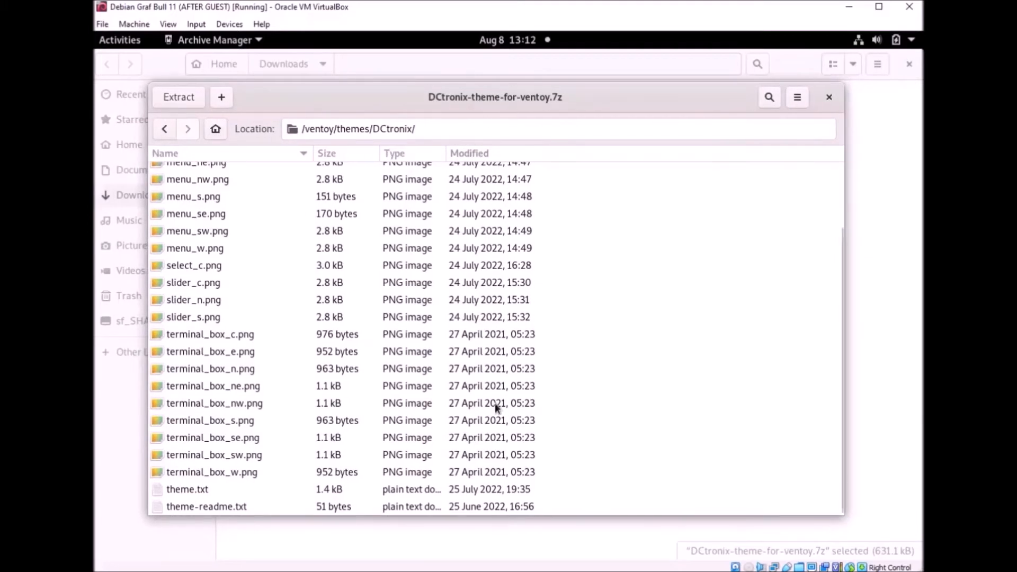
left_click(195, 490)
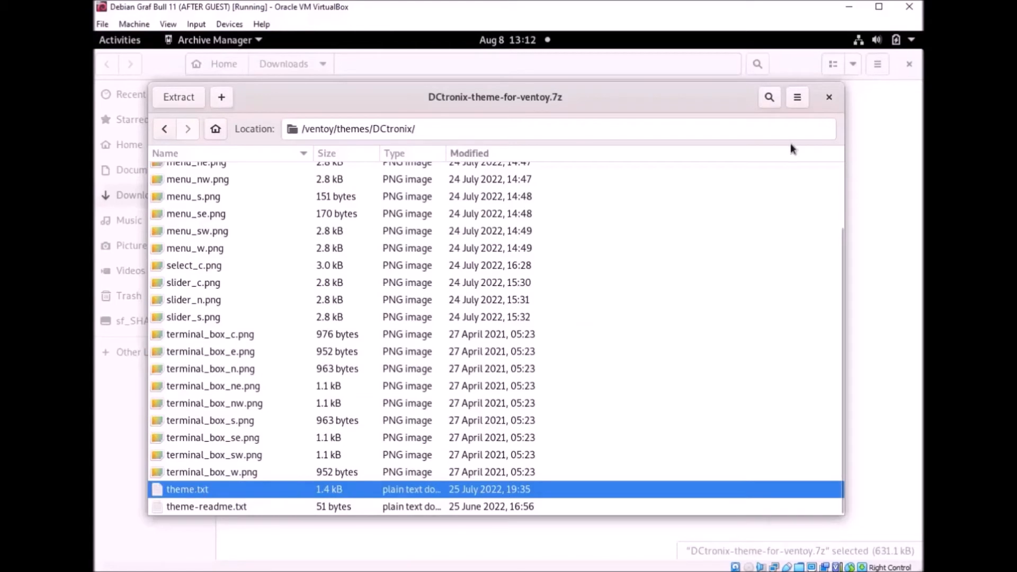
scroll(658, 283, "up", 3)
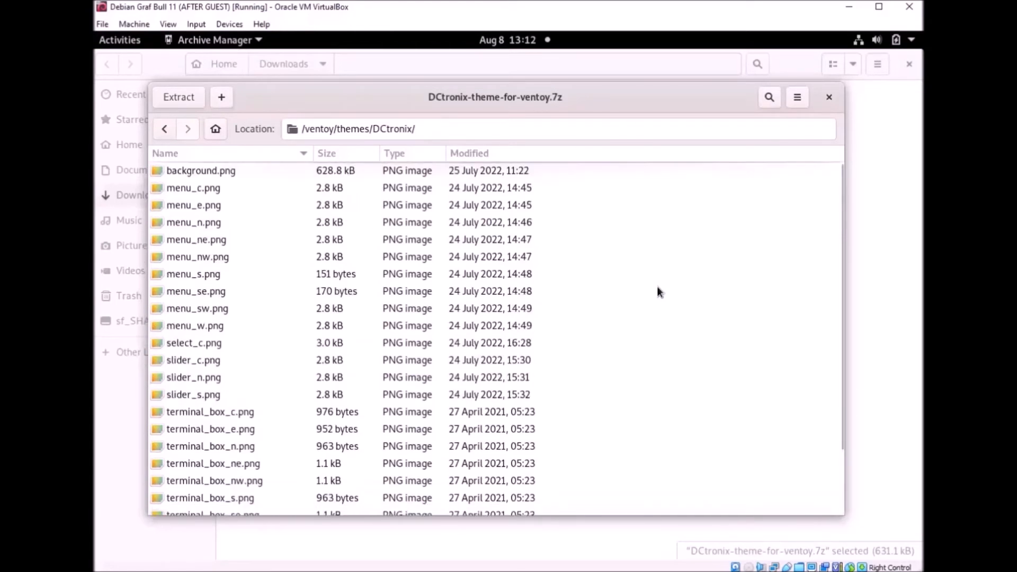
scroll(544, 300, "down", 3)
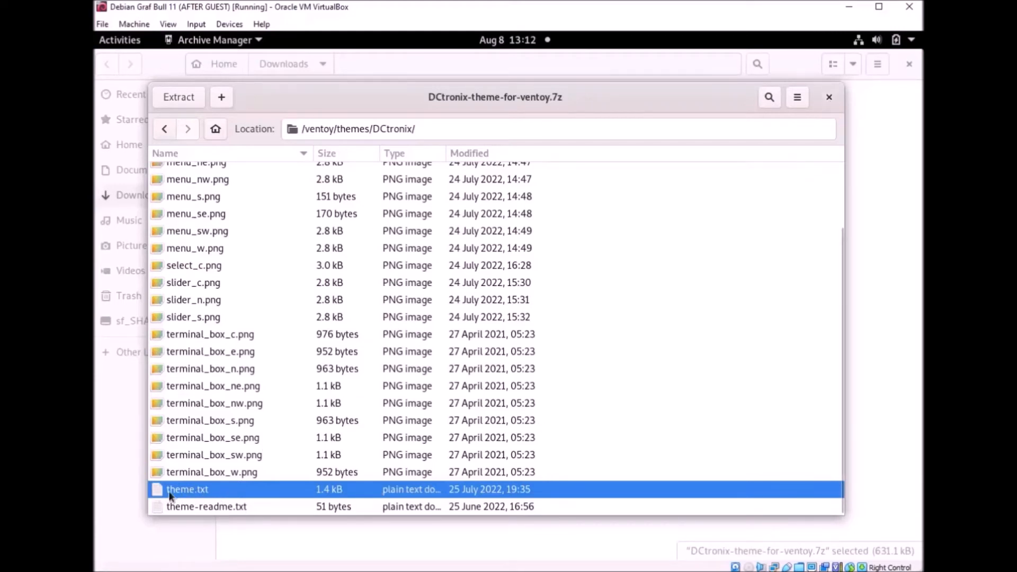
Step: Close Archive Manager and delete DCtronix-theme-for-ventoy.7z from the Downloads folder
left_click(829, 98)
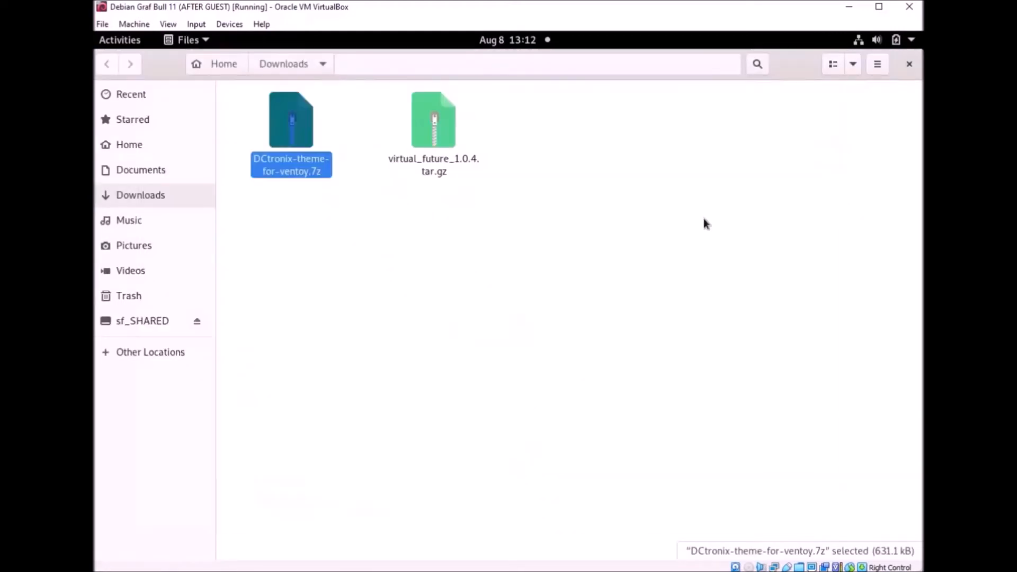
right_click(292, 141)
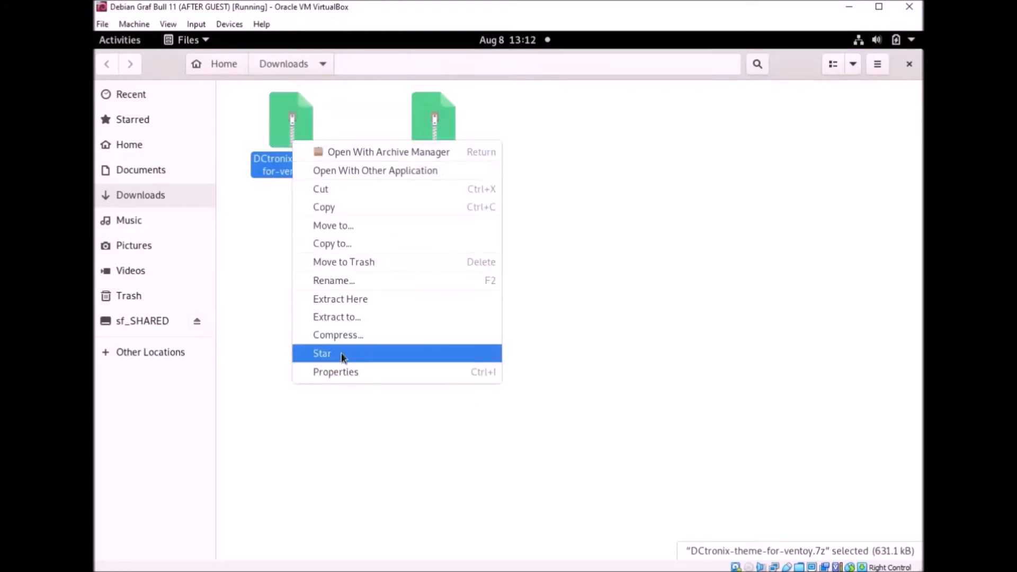
left_click(614, 257)
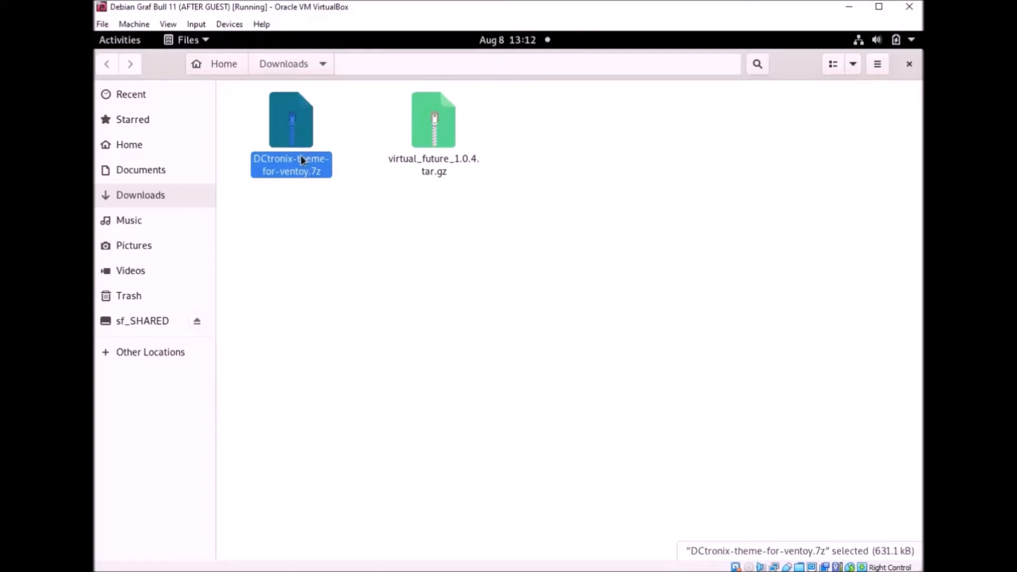
right_click(297, 116)
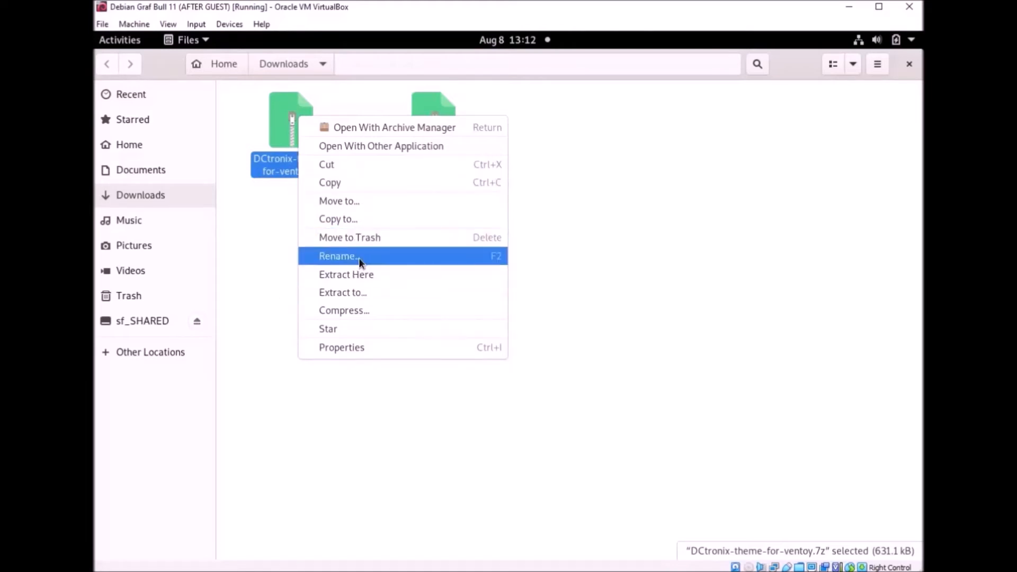
left_click(284, 319)
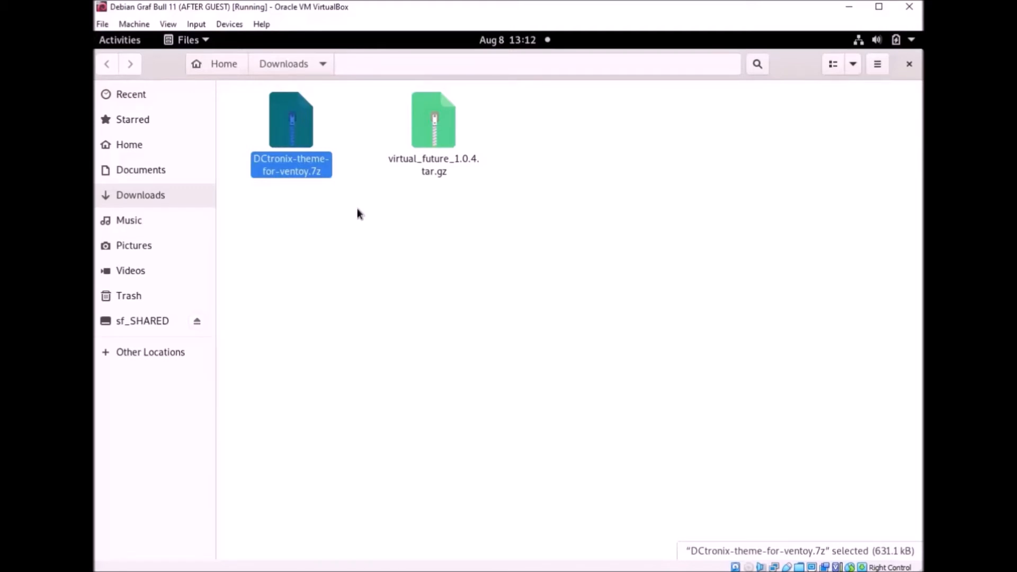
key("Delete")
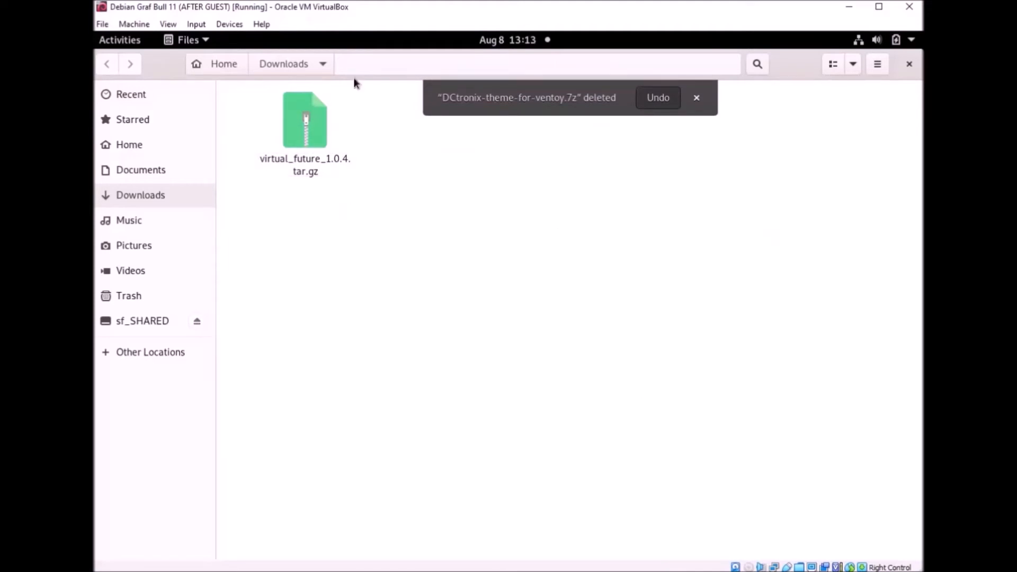
left_click_drag(797, 69, 273, 119)
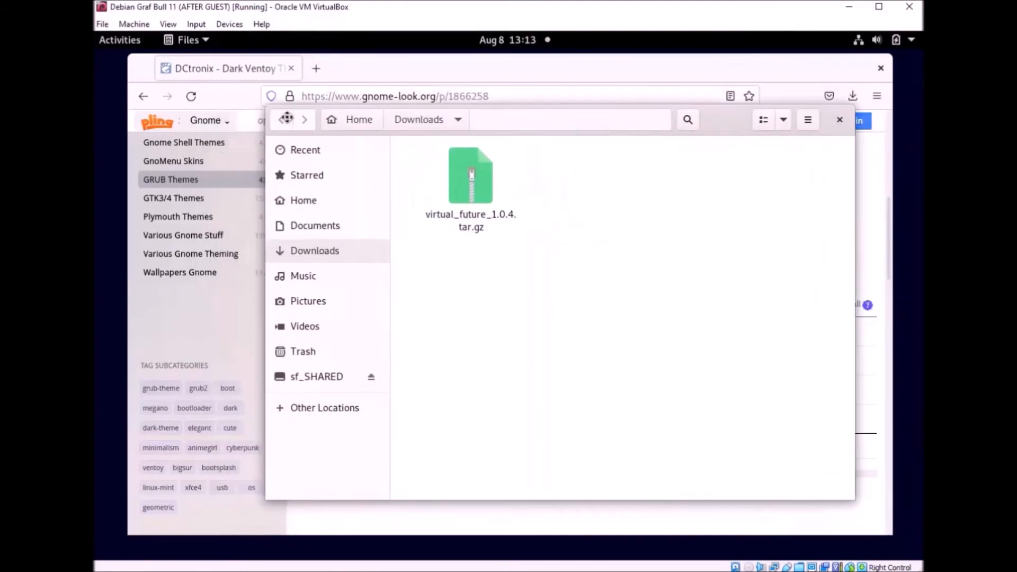
Step: Go back to the GRUB themes list on gnome-look.org and open the Argon GRUB Theme page
left_click(466, 58)
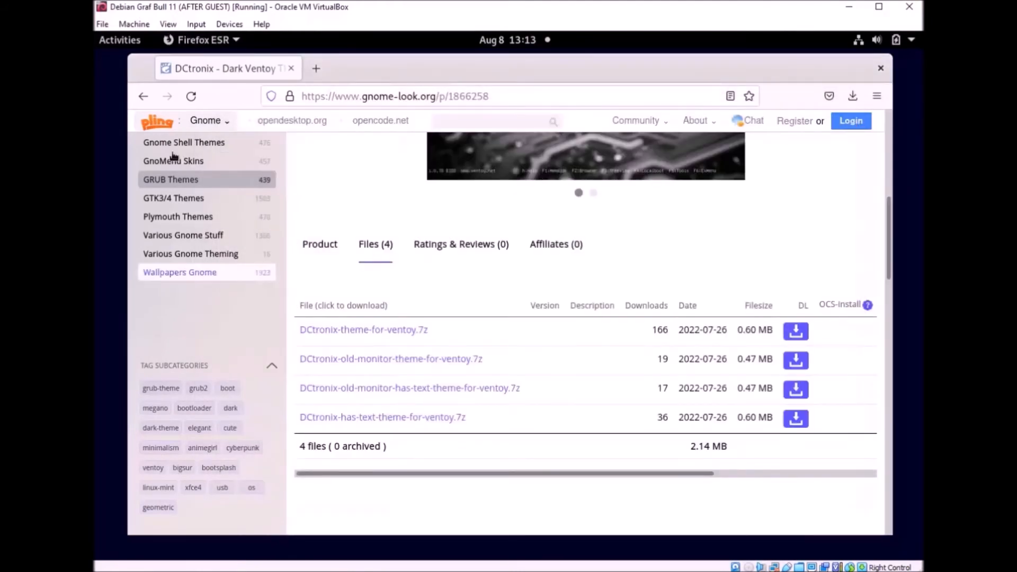
left_click(143, 96)
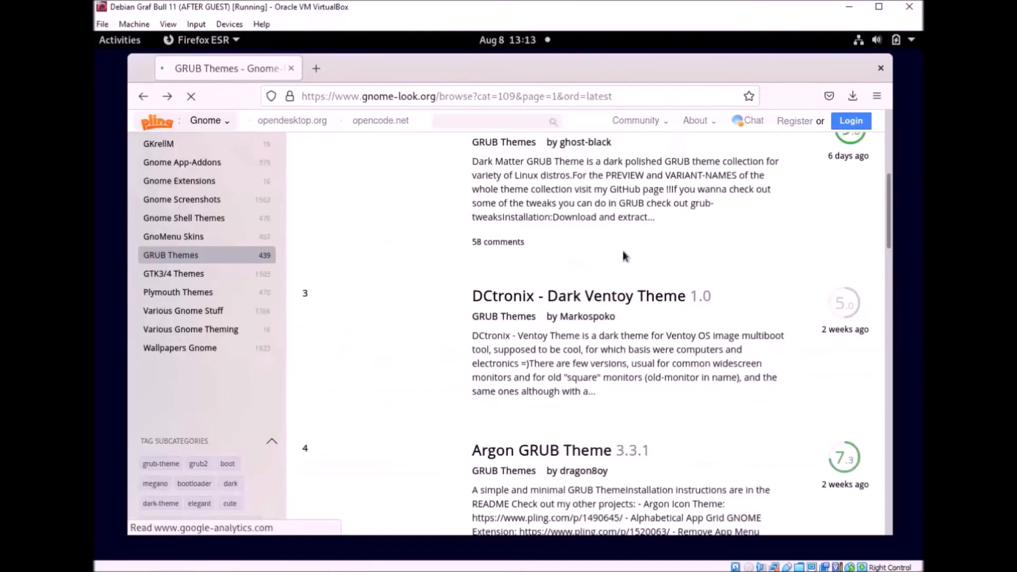
scroll(722, 220, "down", 5)
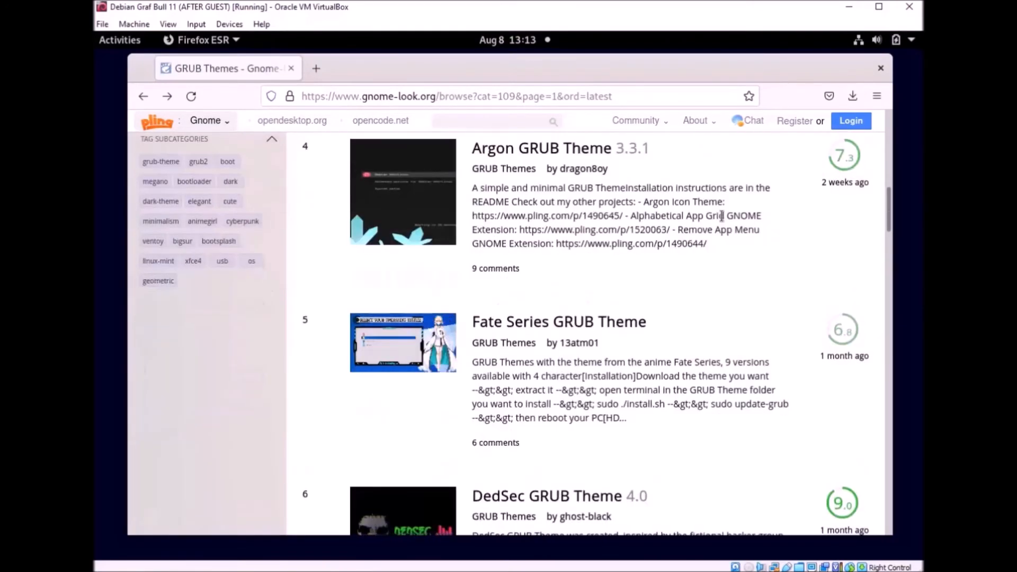
scroll(722, 220, "up", 3)
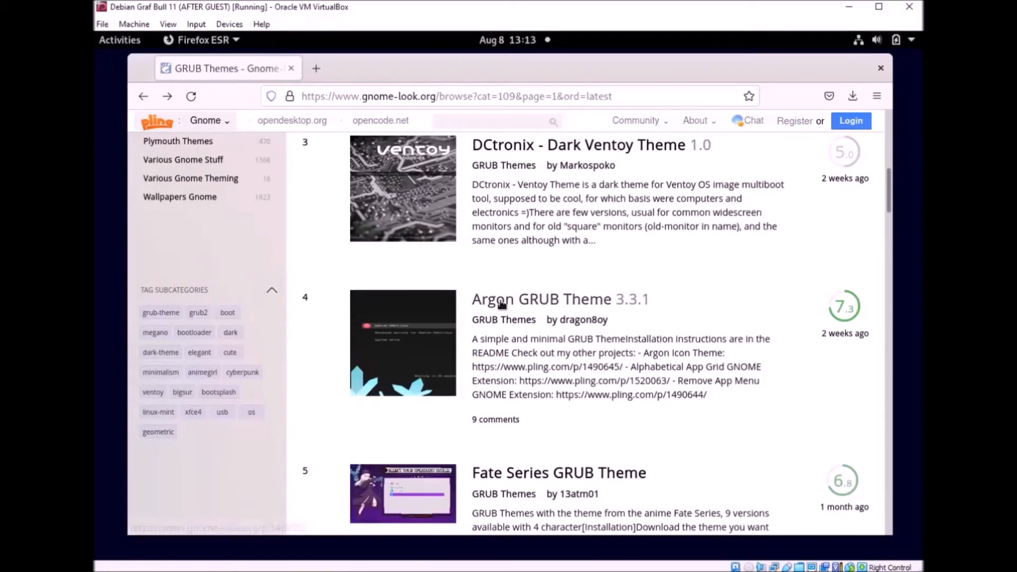
left_click(720, 319)
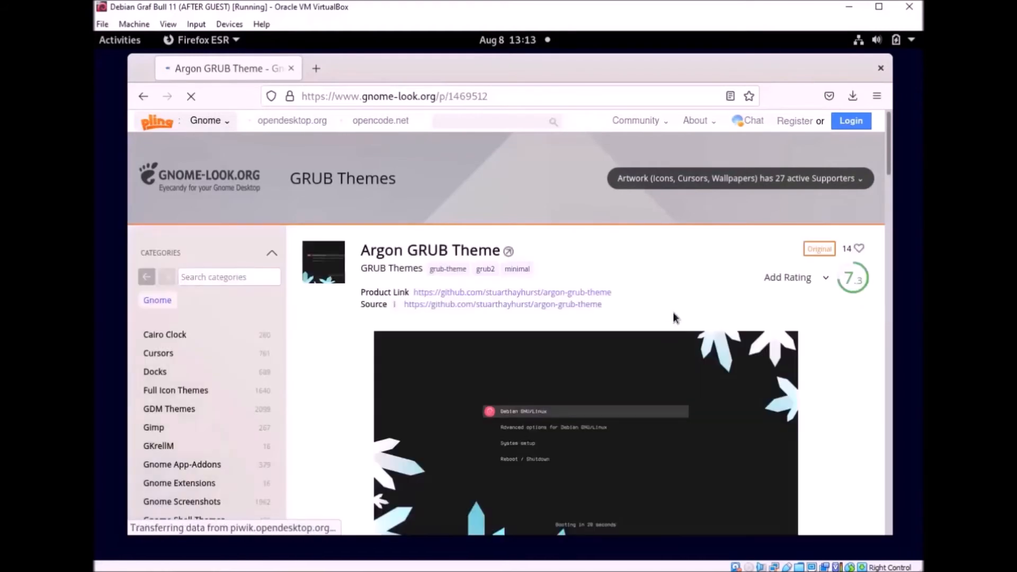
scroll(678, 286, "down", 10)
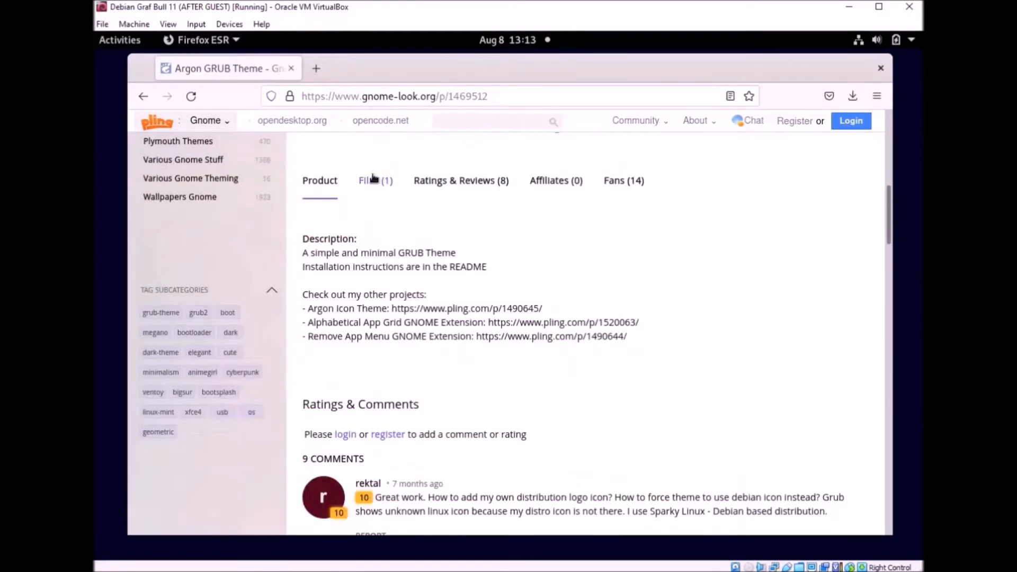
Step: Download argon-grub-theme-3.3.1.tar.gz (6.4 MB) from the Files list and save it to disk
left_click(375, 180)
scroll(646, 268, "down", 4)
scroll(646, 268, "up", 3)
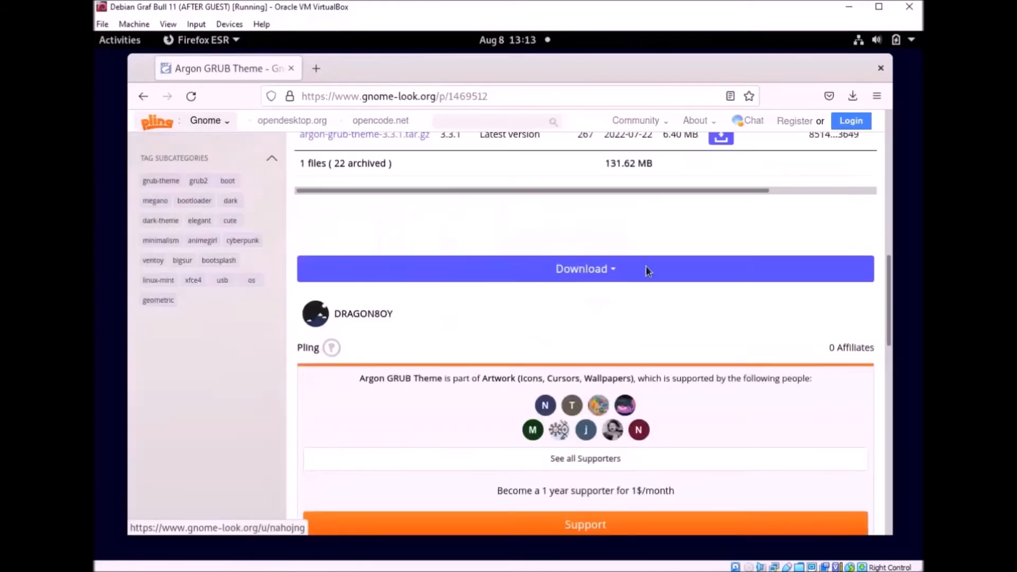
left_click(721, 192)
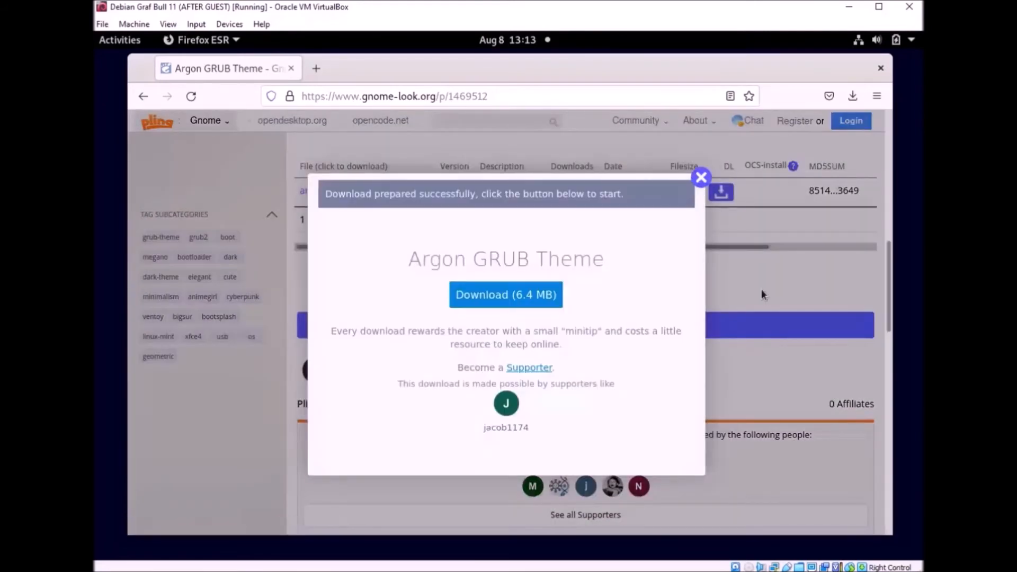
left_click(497, 297)
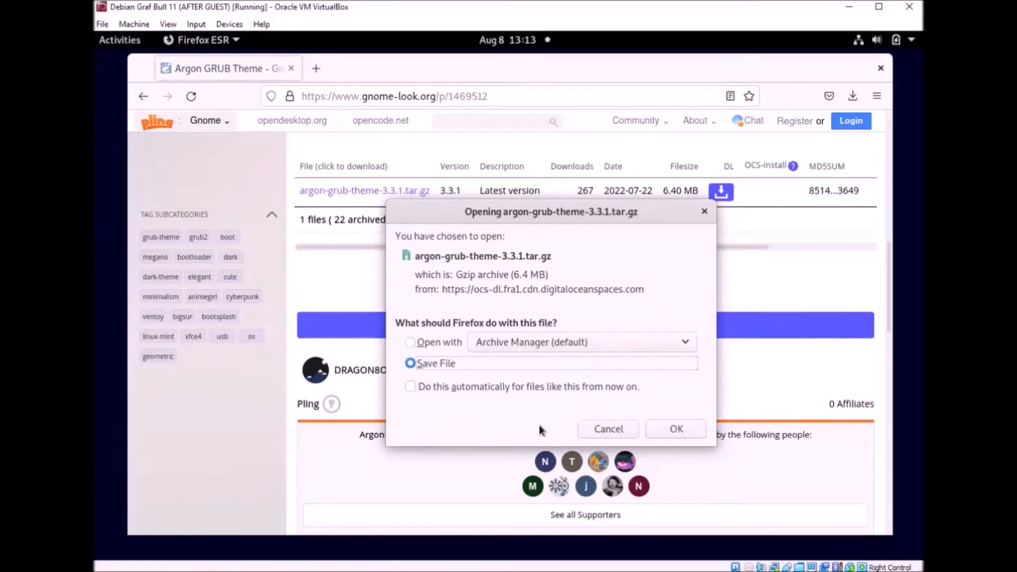
left_click(663, 427)
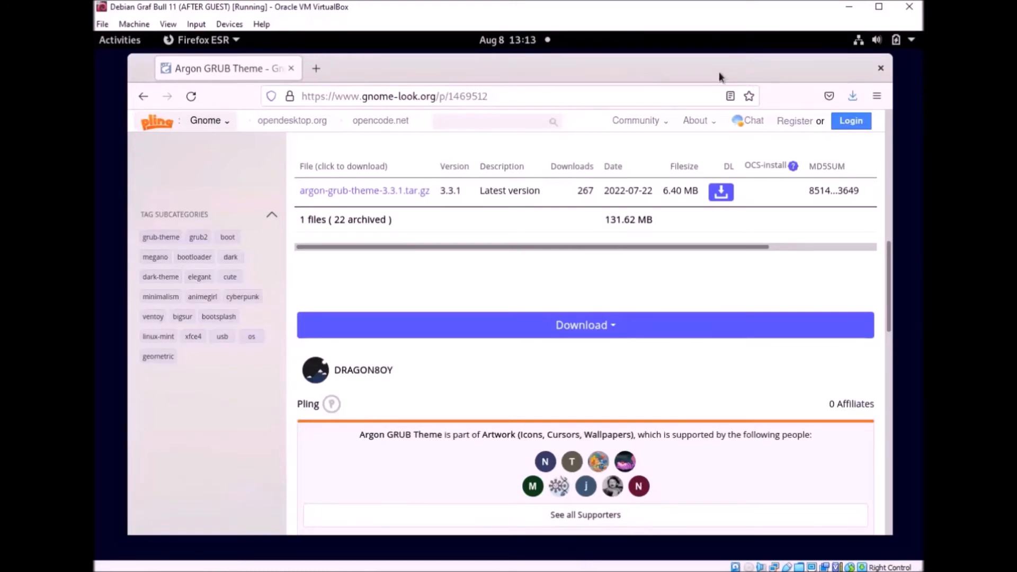
left_click_drag(719, 77, 718, 127)
Step: Open the Downloads folder containing argon-grub-theme-3.3.1.tar.gz from Firefox's recent downloads list
left_click(681, 81)
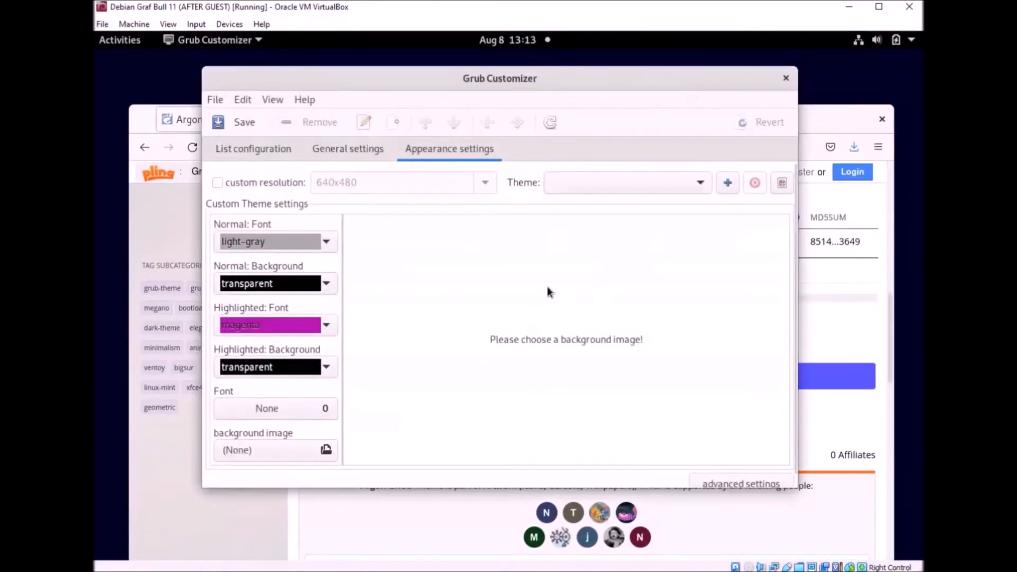
left_click(821, 123)
left_click_drag(775, 125, 783, 90)
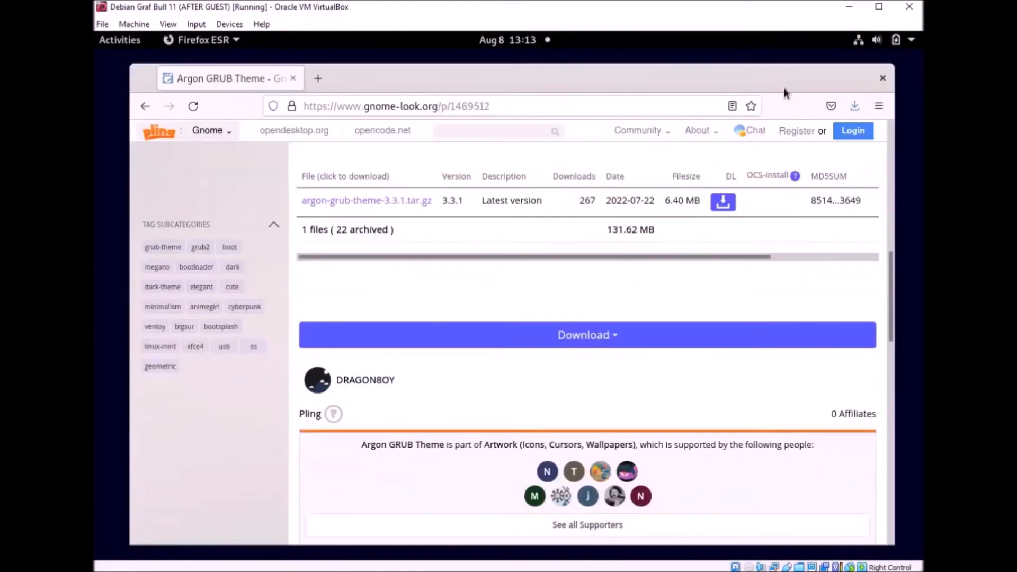
left_click(851, 106)
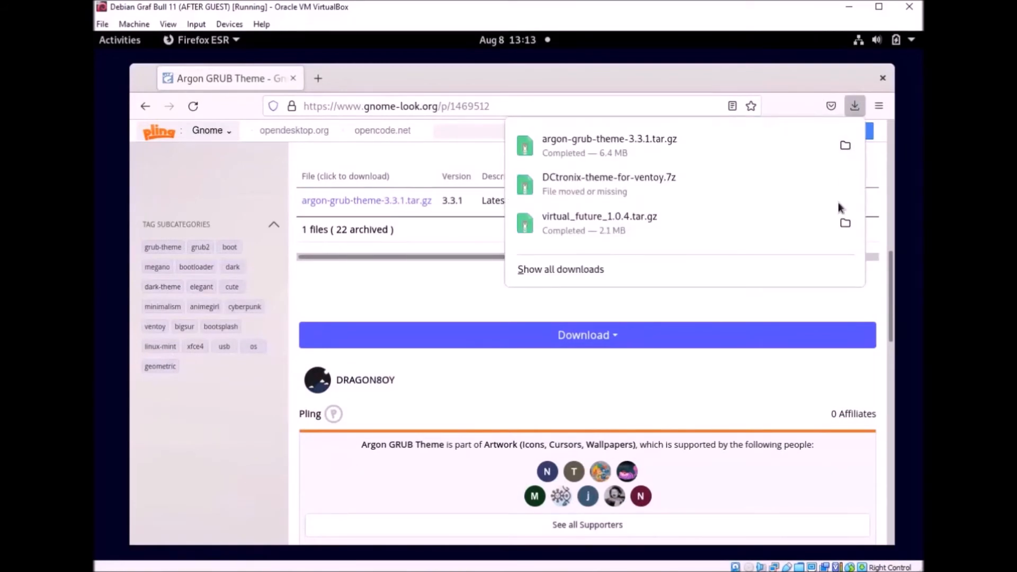
left_click(845, 223)
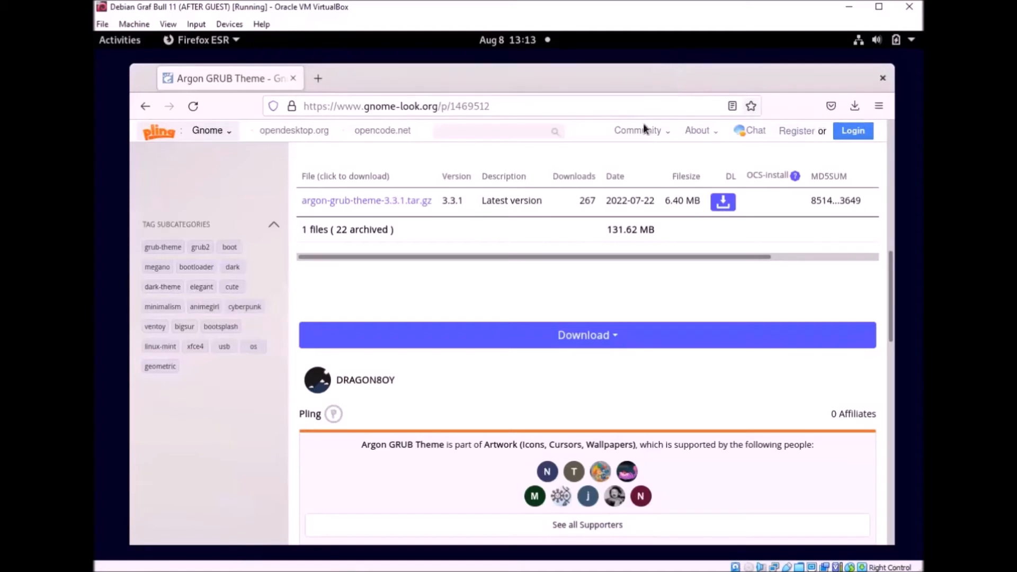
left_click(854, 106)
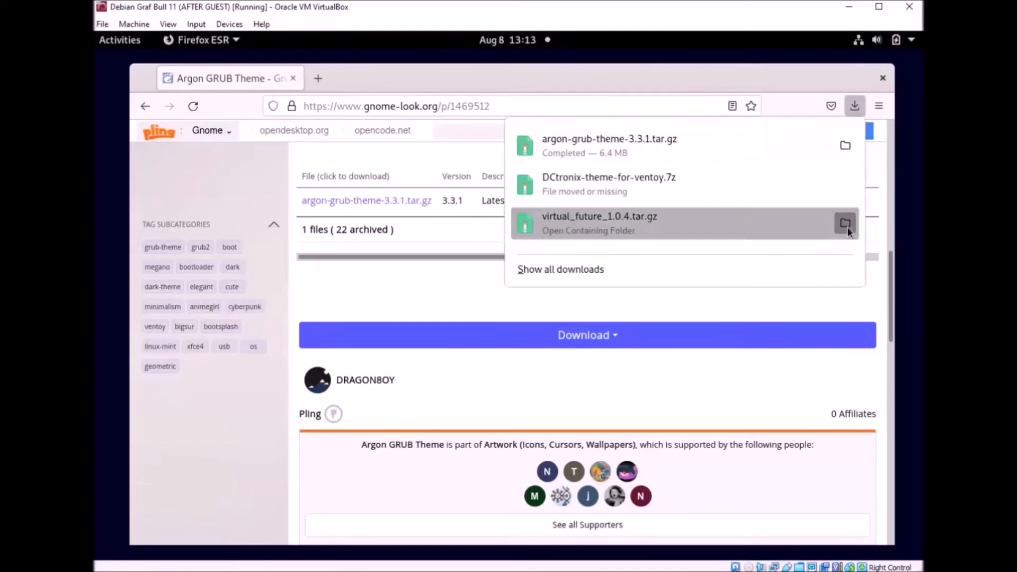
left_click(846, 225)
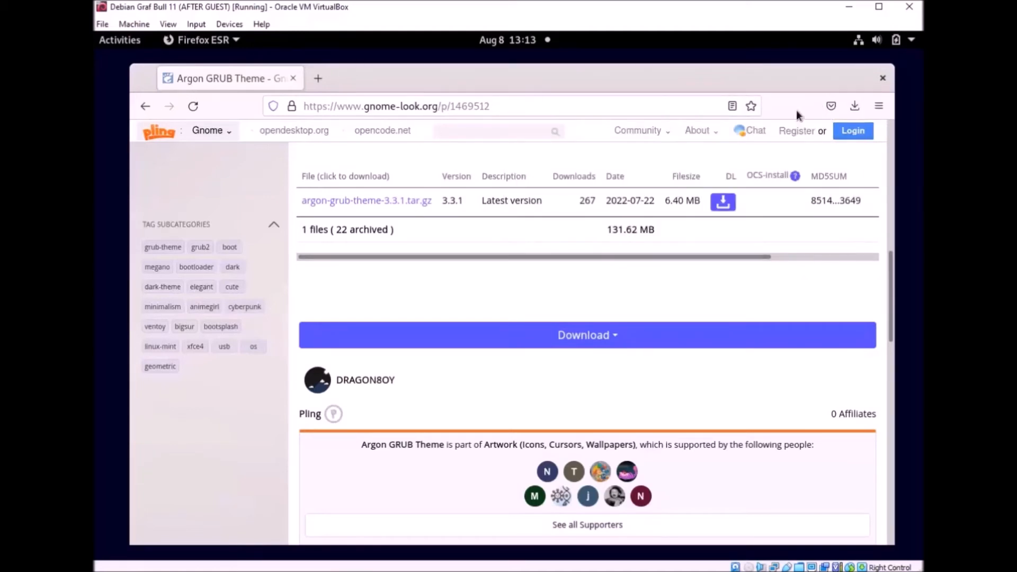
left_click(854, 106)
left_click(846, 147)
left_click_drag(526, 81, 535, 191)
Step: Open argon-grub-theme-3.3.1.tar.gz and browse into its argon-grub-theme-3.3.1 fonts folder
left_click(844, 171)
left_click(457, 189)
double_click(464, 189)
left_click_drag(398, 70, 447, 87)
double_click(251, 160)
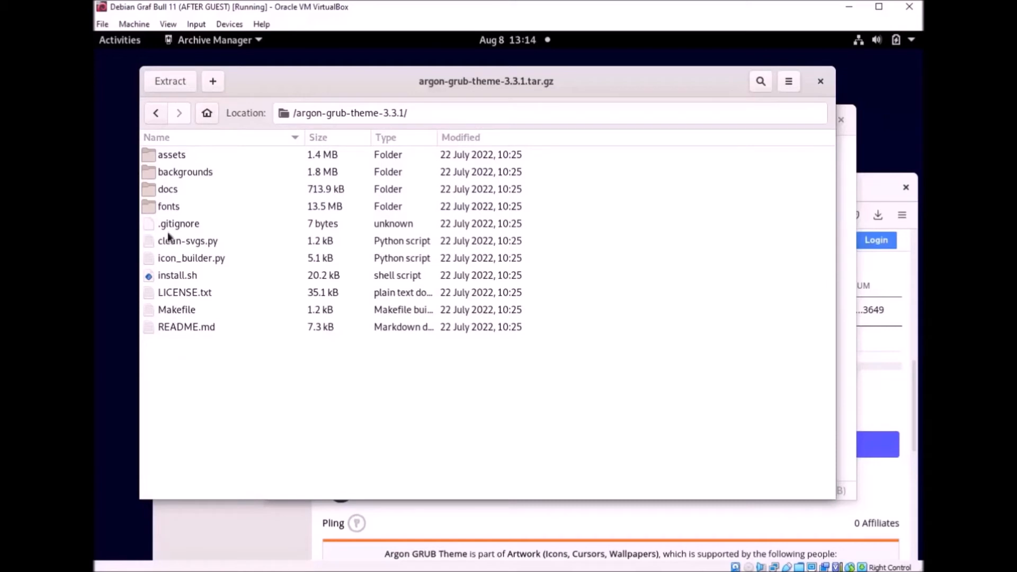
double_click(171, 206)
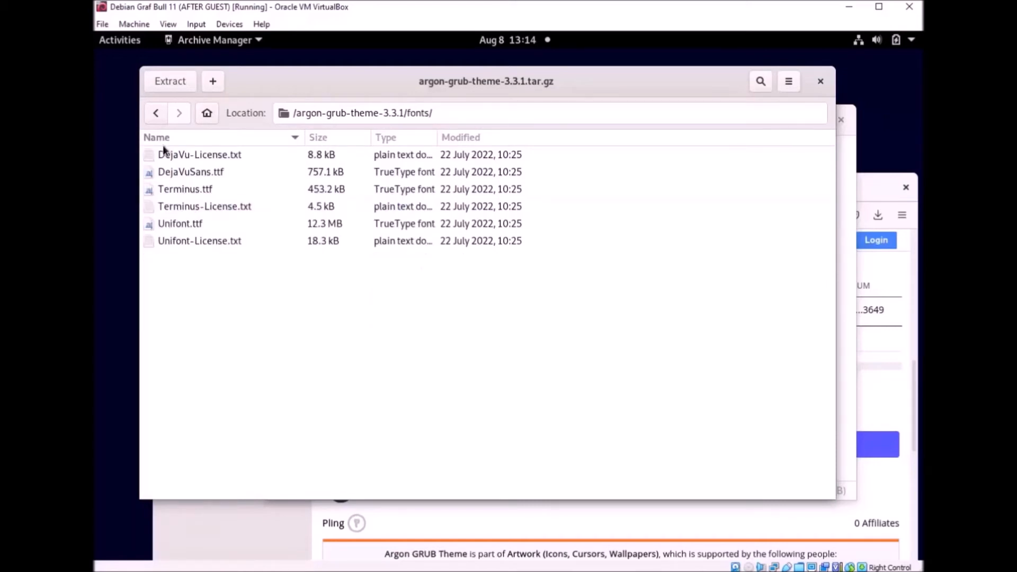
Step: Return to the archive root, close Archive Manager, and bring Grub Customizer's appearance settings forward
left_click(155, 113)
left_click(156, 113)
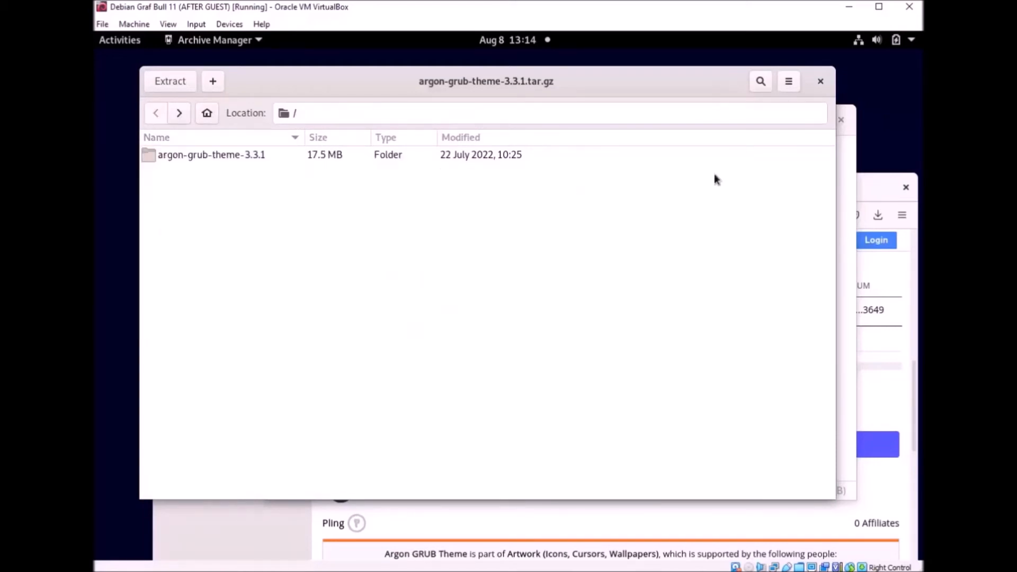
left_click(820, 81)
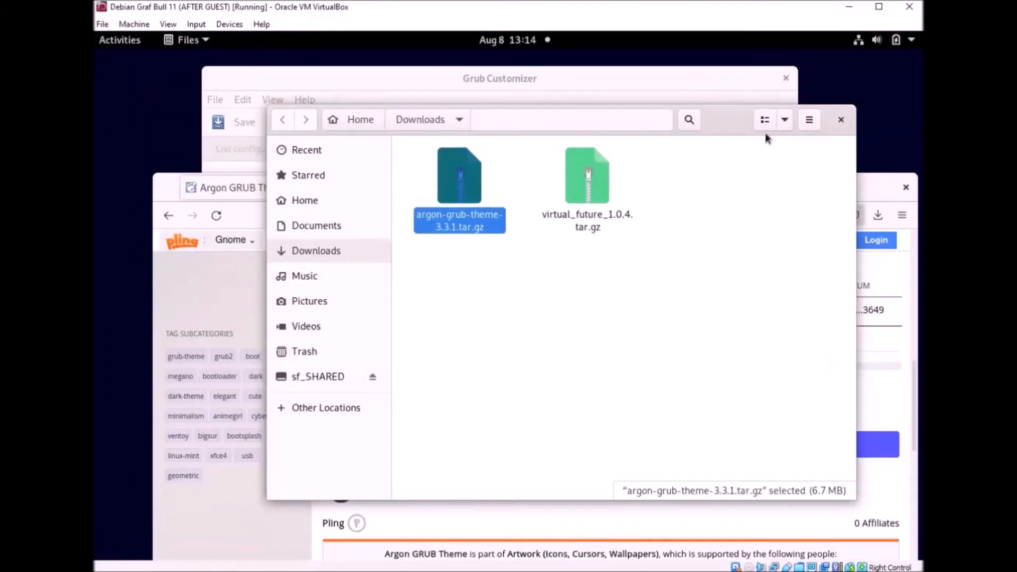
left_click(655, 94)
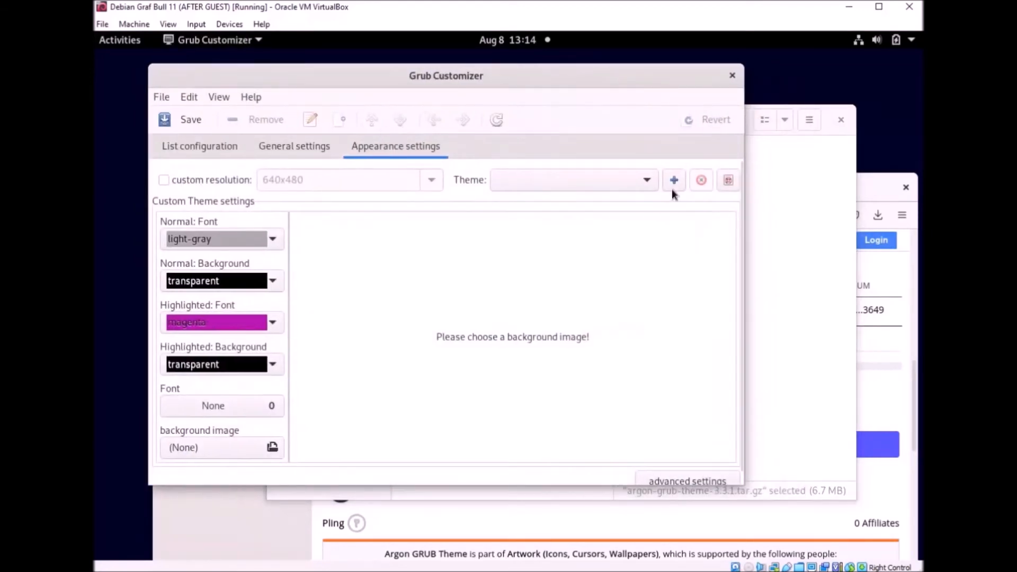
Step: Add argon-grub-theme-3.3.1.tar.gz from /home/user/Downloads as a new Grub Customizer theme
left_click(673, 181)
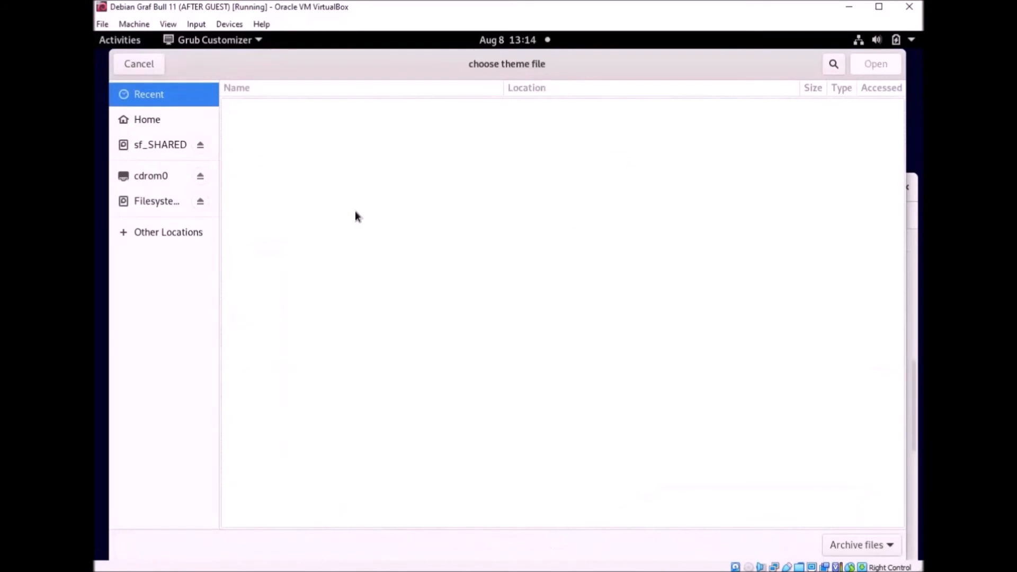
left_click(146, 207)
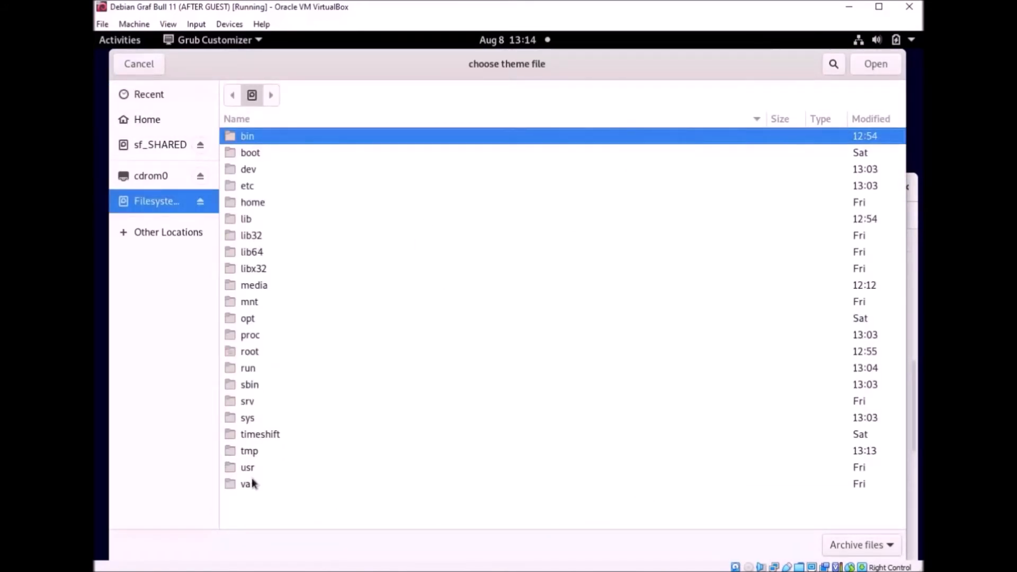
left_click(249, 421)
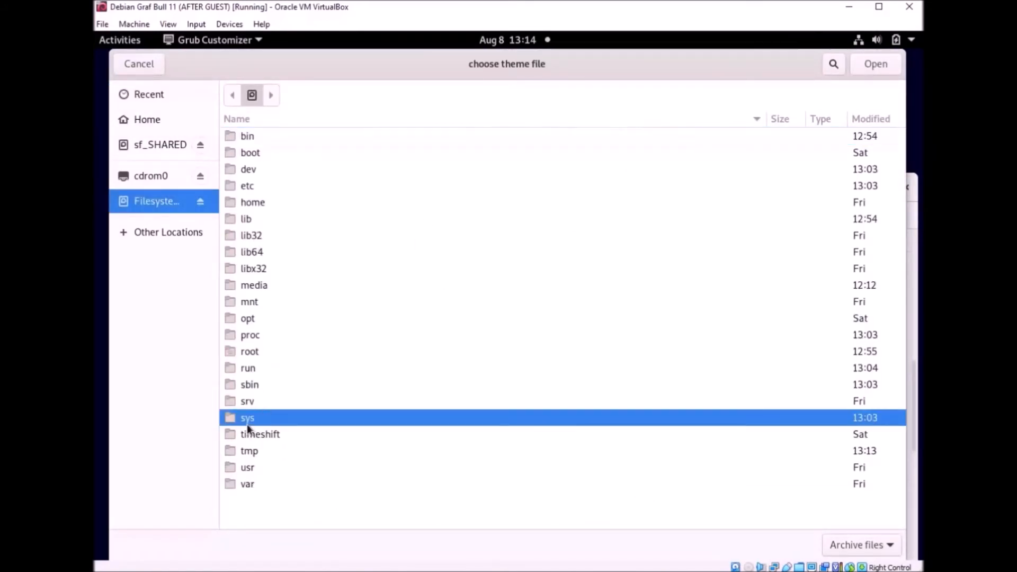
double_click(259, 203)
double_click(271, 138)
double_click(286, 170)
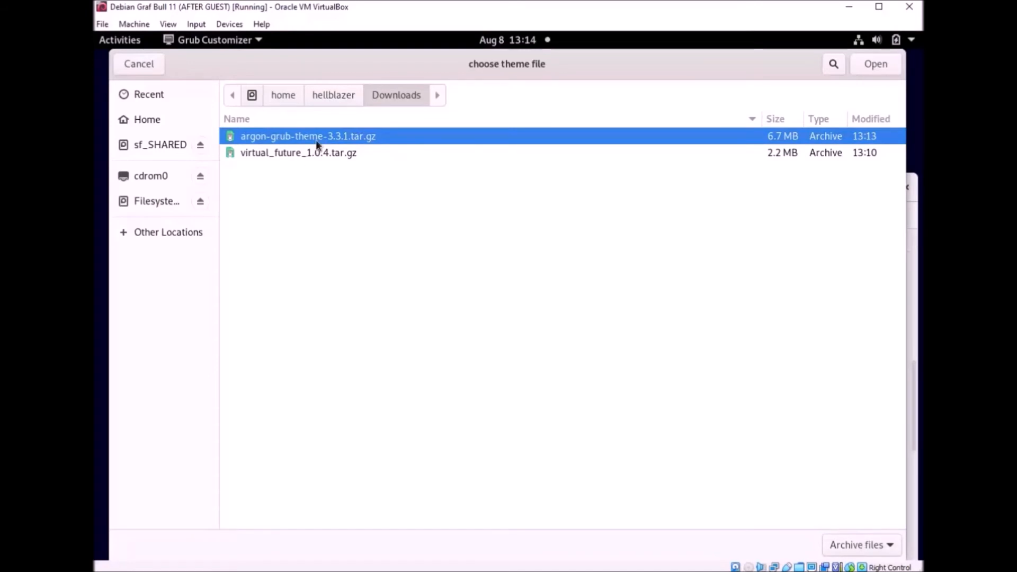
left_click(881, 66)
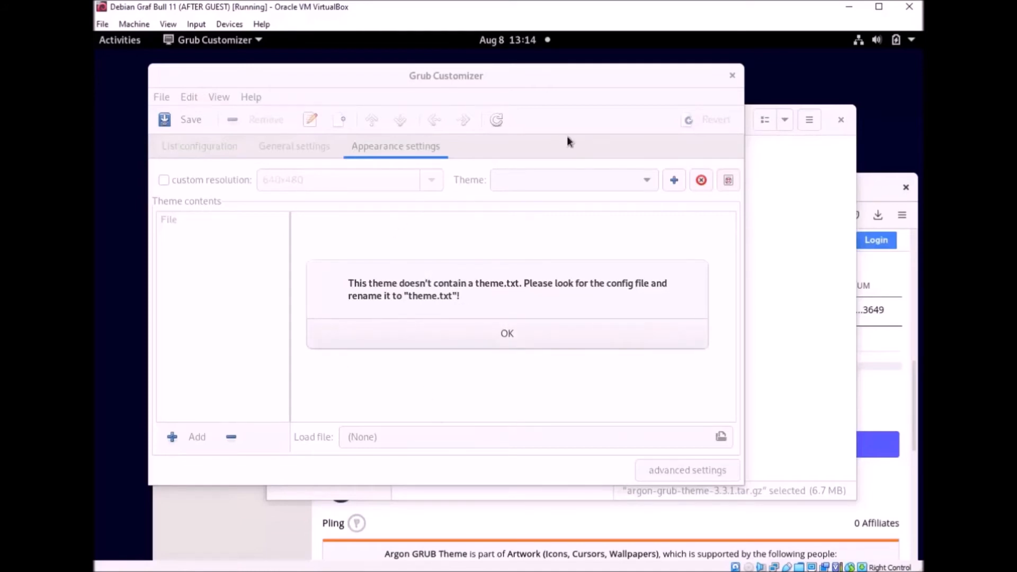
Step: Dismiss the missing theme.txt warning and widen the argon-grub-theme-3 file list to show full names
left_click(516, 336)
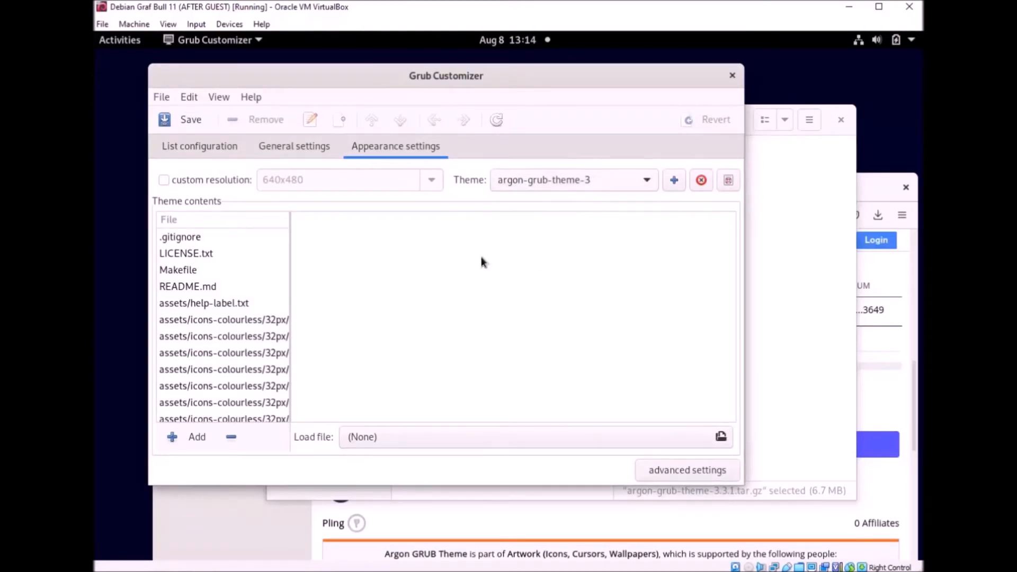
left_click_drag(292, 286, 386, 286)
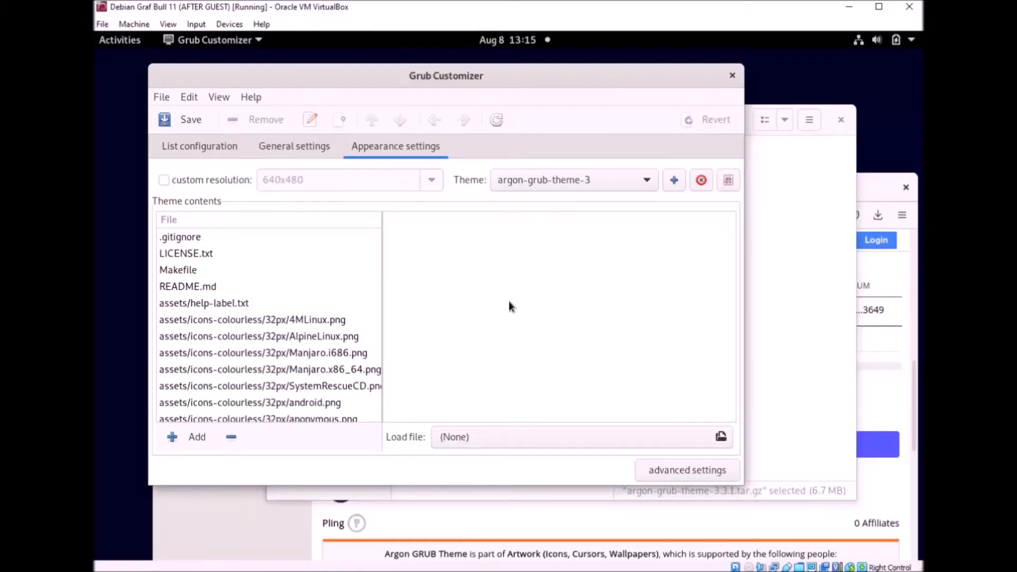
left_click_drag(525, 77, 561, 85)
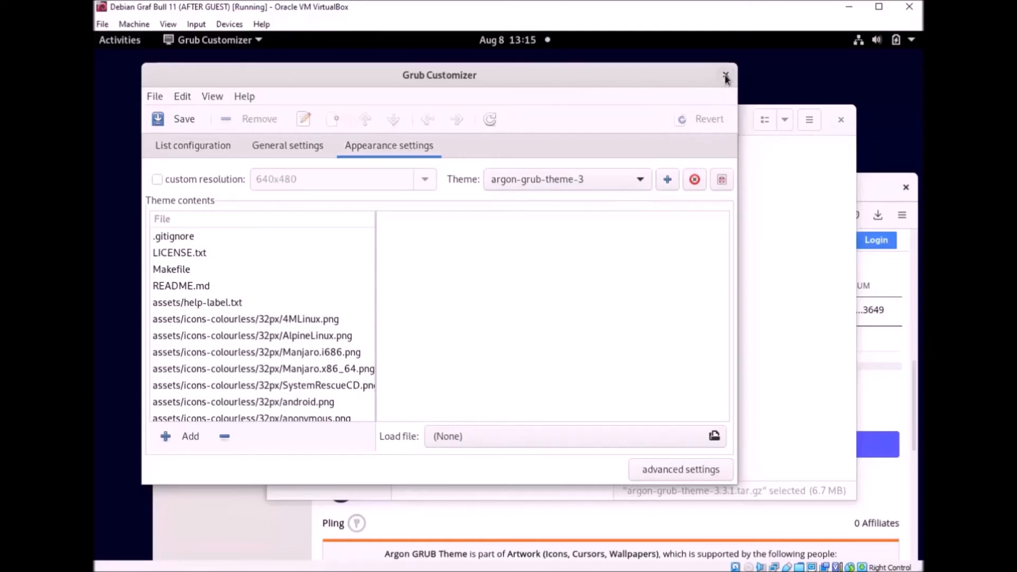
Step: Open argon-grub-theme-3.3.1.tar.gz and look inside its assets folder, including theme.txt
left_click(789, 191)
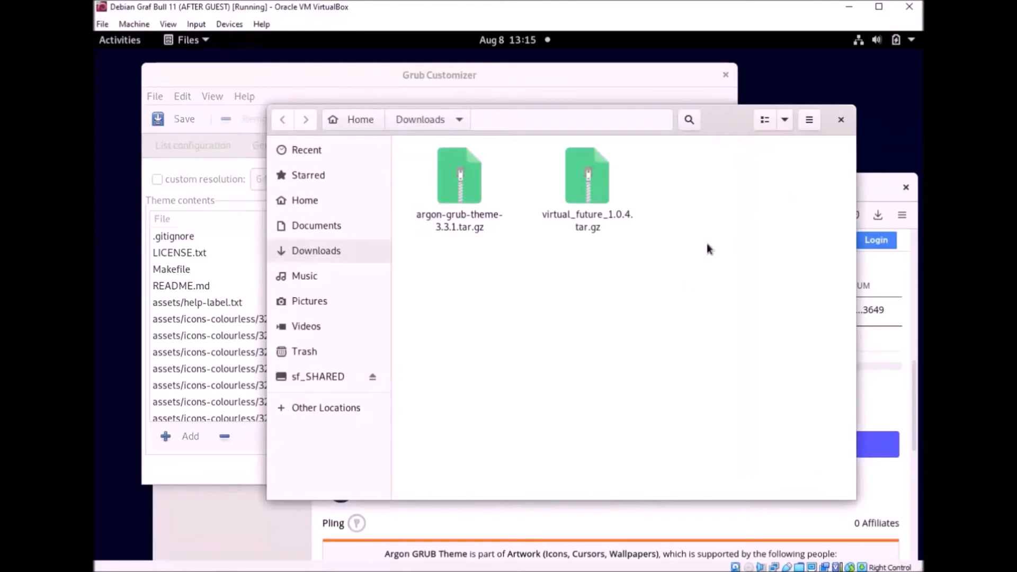
double_click(479, 201)
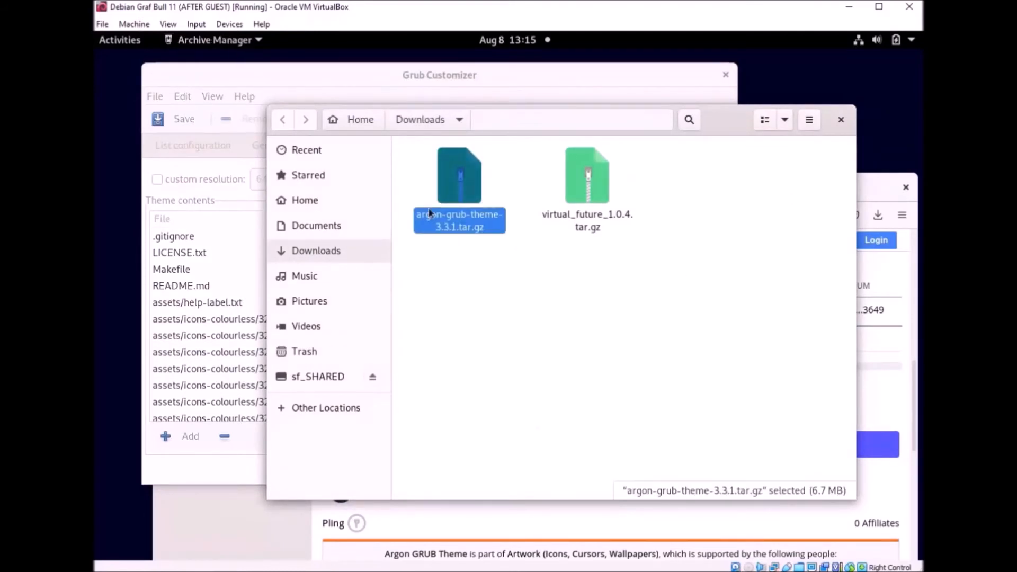
double_click(148, 138)
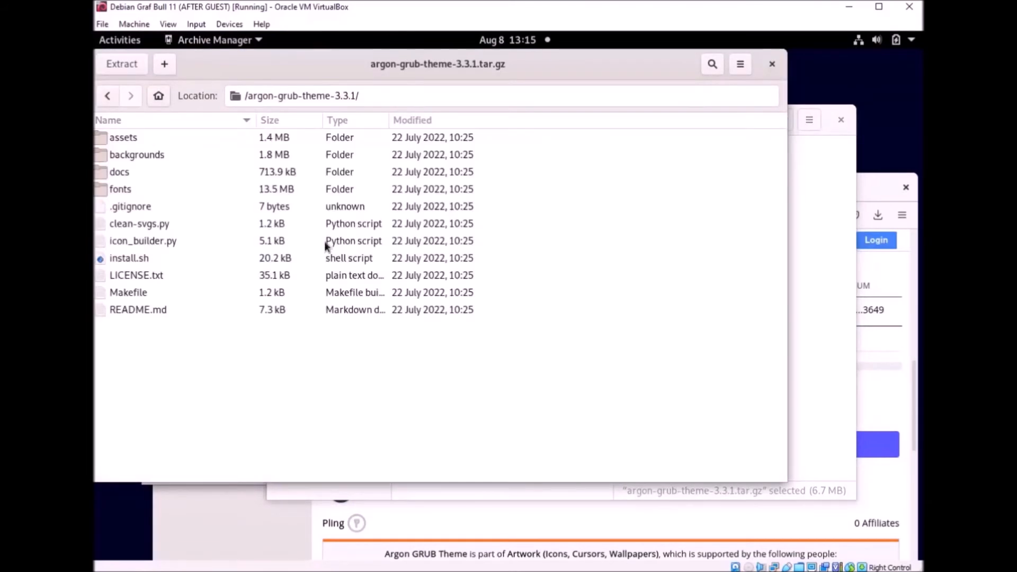
left_click(127, 141)
double_click(127, 141)
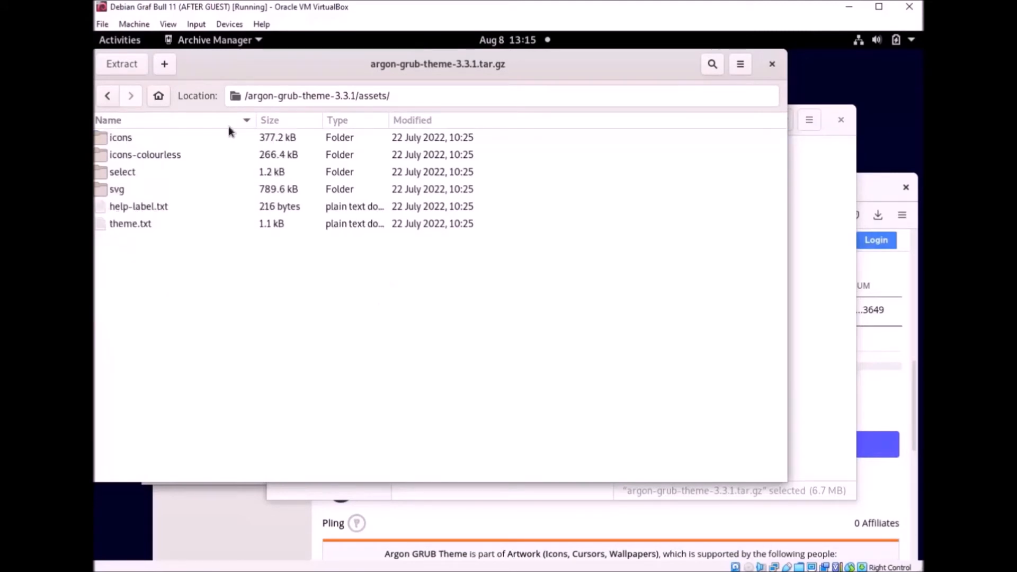
left_click(144, 232)
left_click(257, 277)
Step: Browse the backgrounds, docs, fonts and assets folders, then return to the root and close Archive Manager
left_click(112, 101)
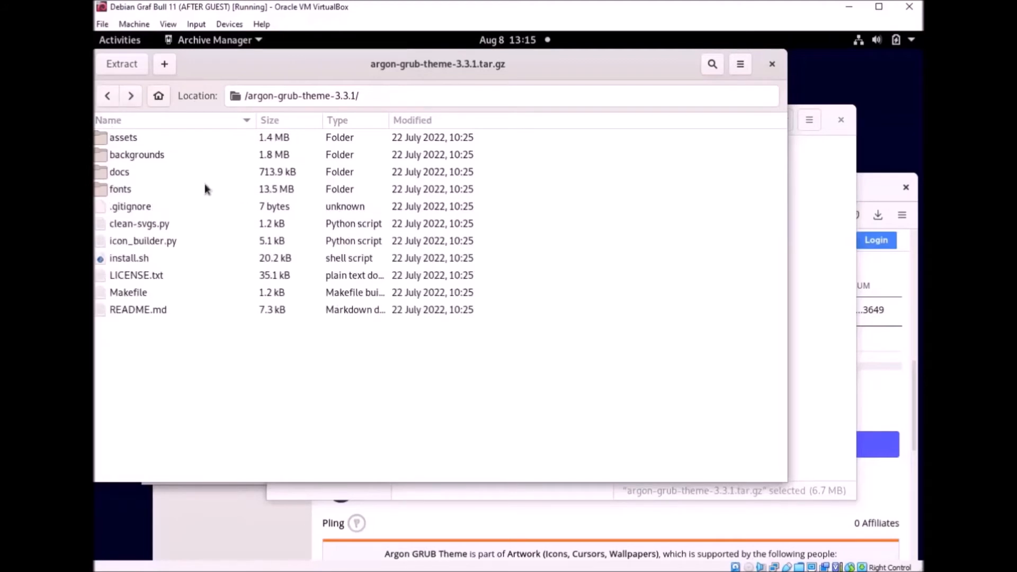
double_click(142, 155)
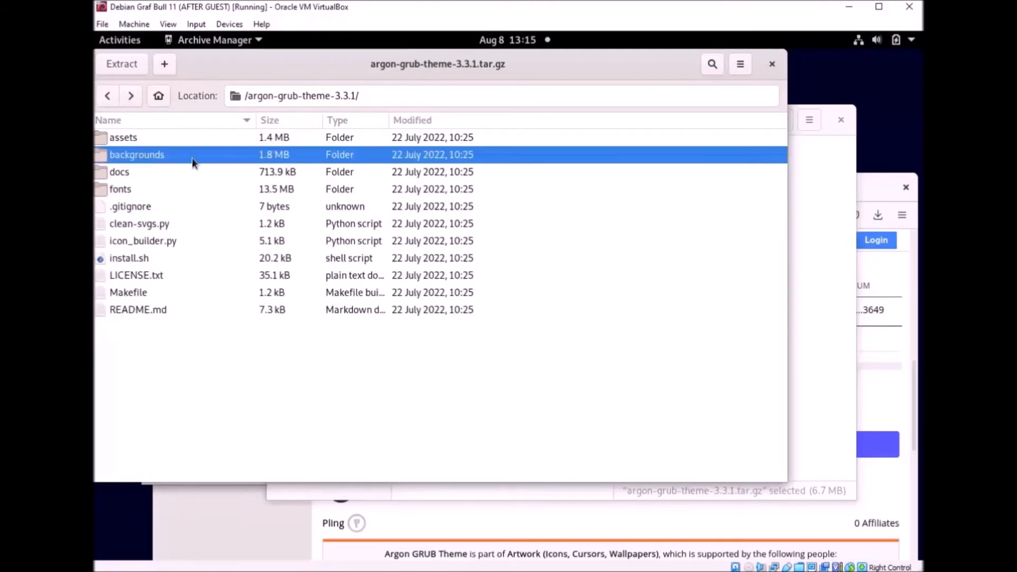
left_click(105, 98)
double_click(118, 174)
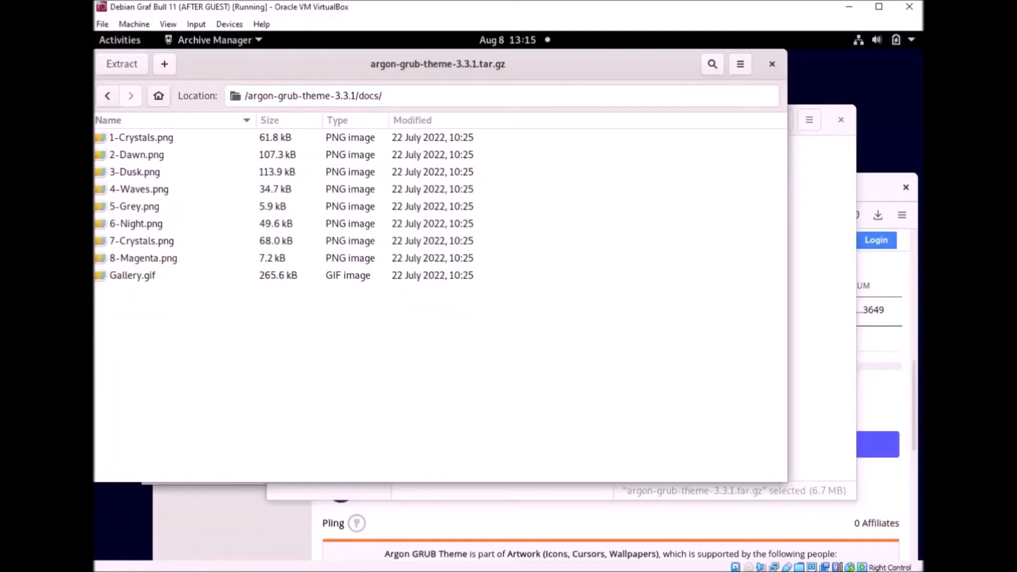
left_click(106, 96)
double_click(134, 189)
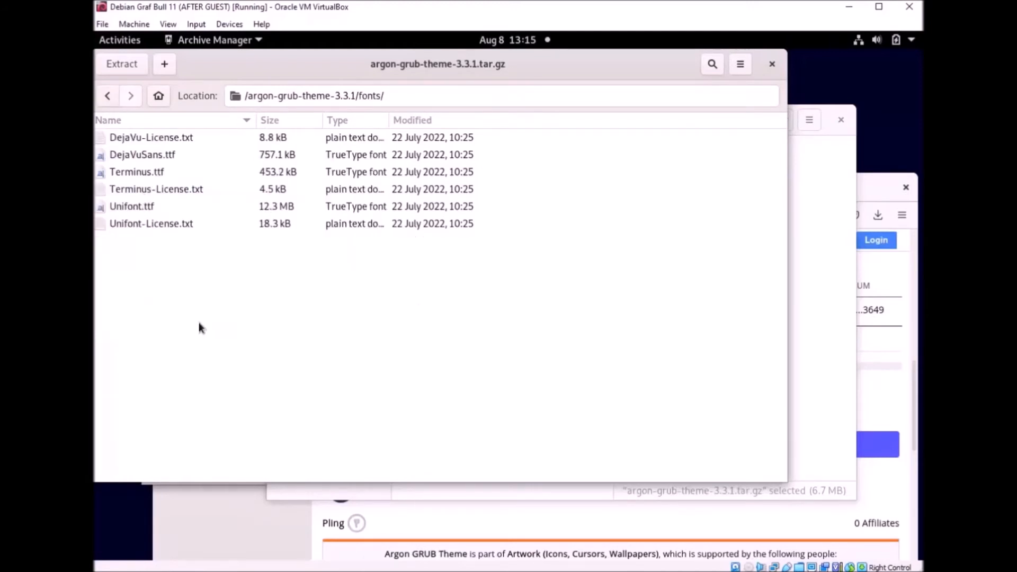
left_click(106, 97)
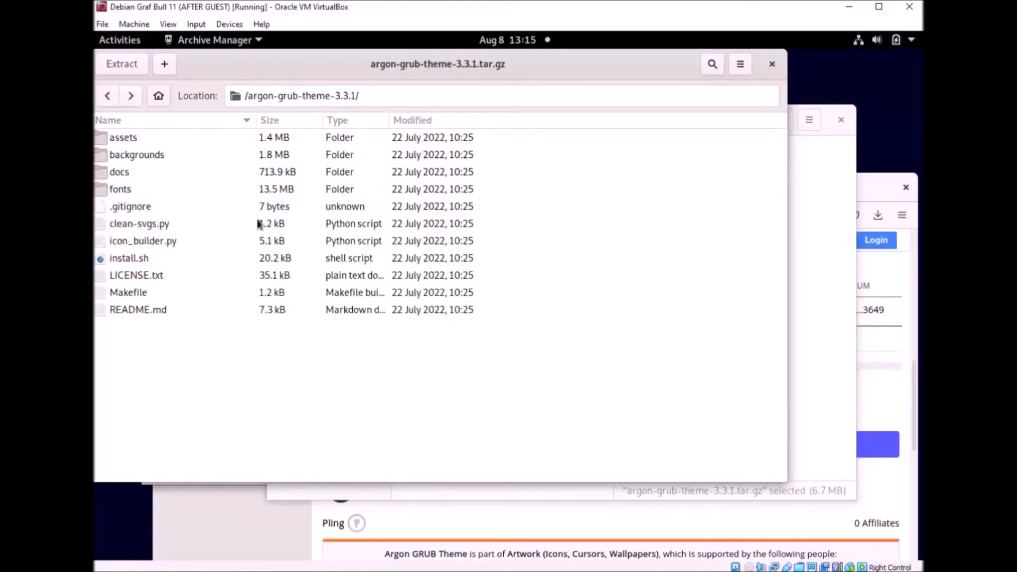
double_click(144, 137)
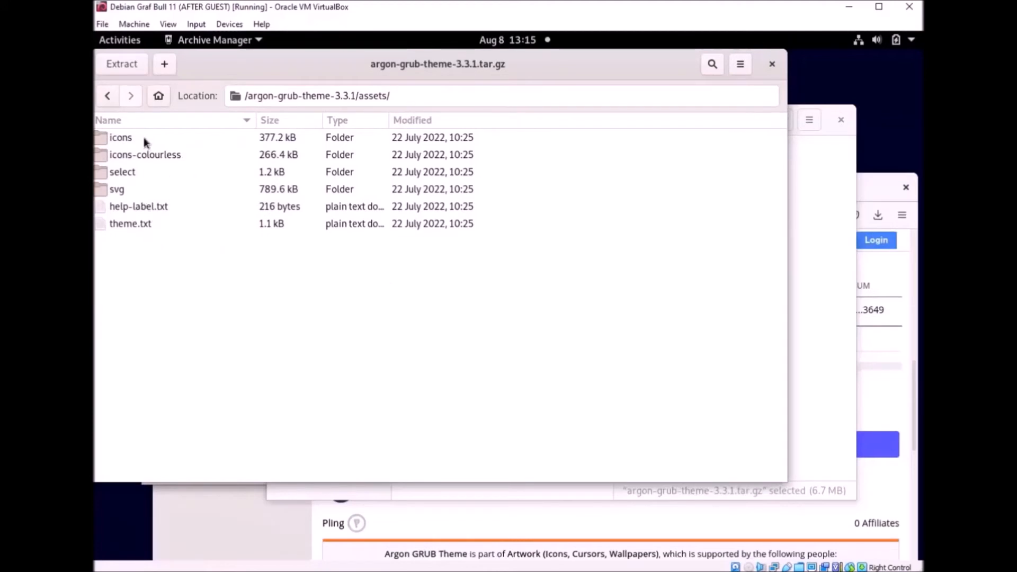
left_click(106, 97)
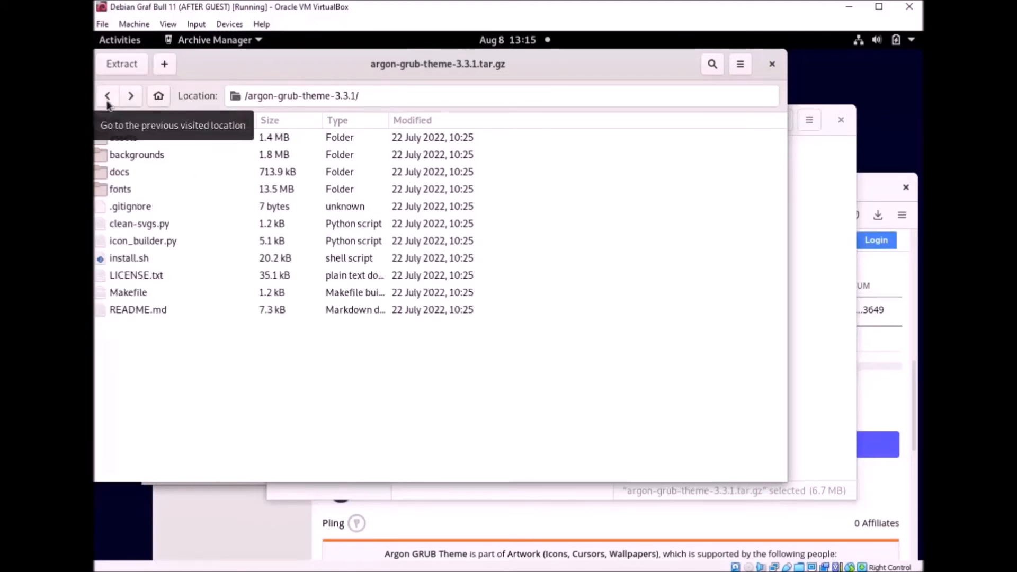
left_click(106, 98)
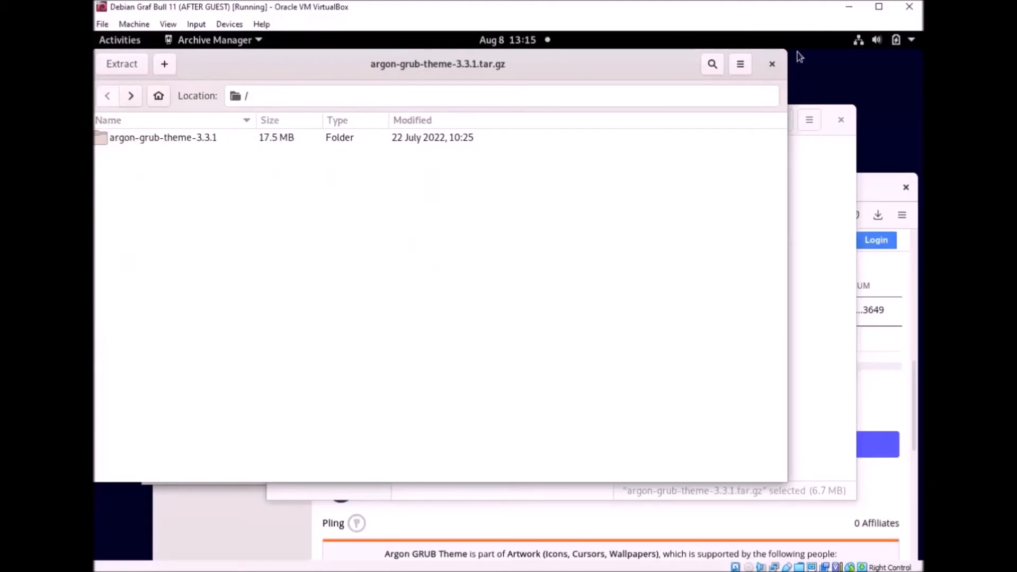
left_click(772, 64)
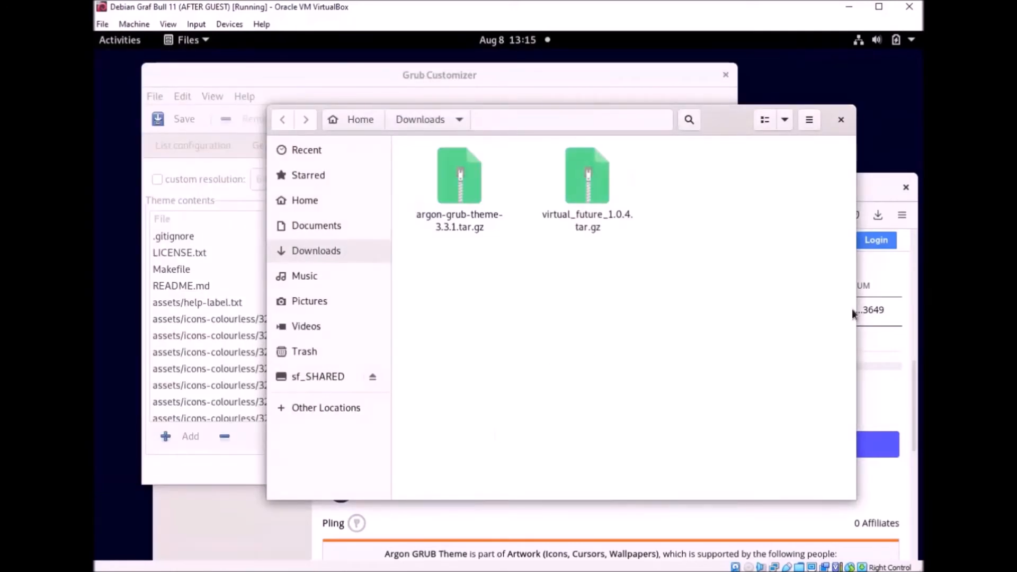
Step: Remove the Argon theme from Grub Customizer's appearance settings and confirm with Yes
left_click(873, 196)
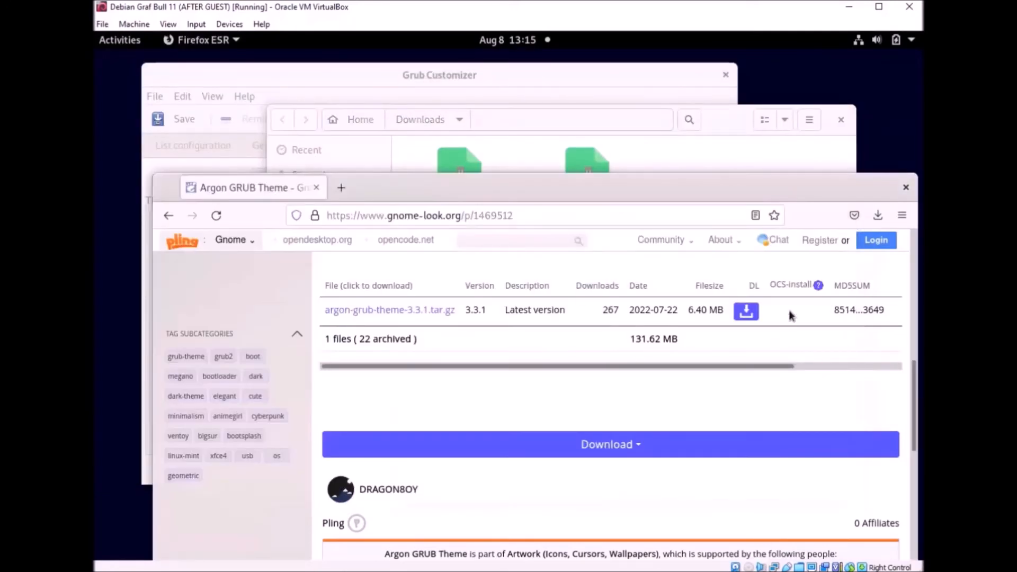
left_click(568, 74)
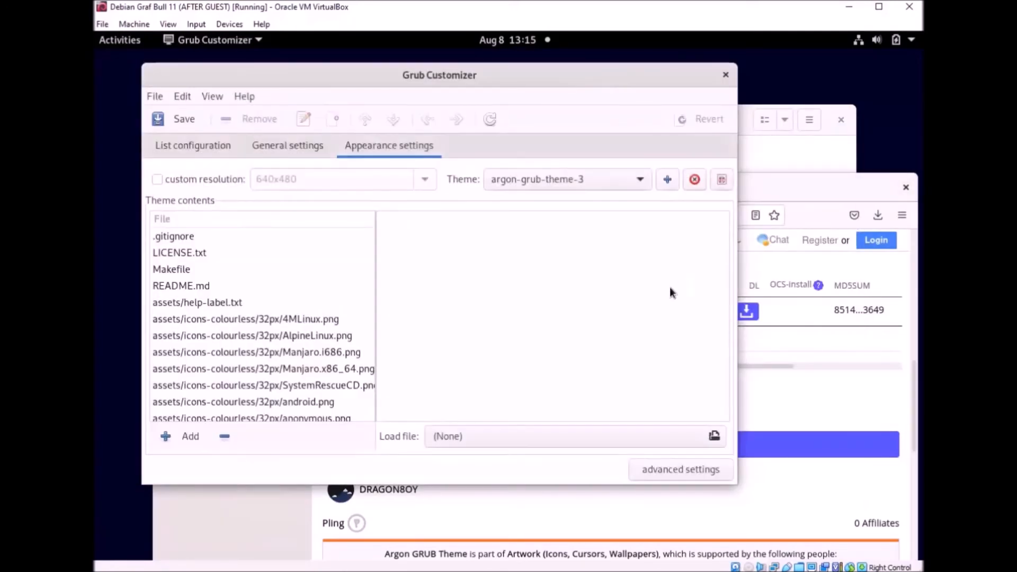
left_click(695, 180)
left_click(567, 328)
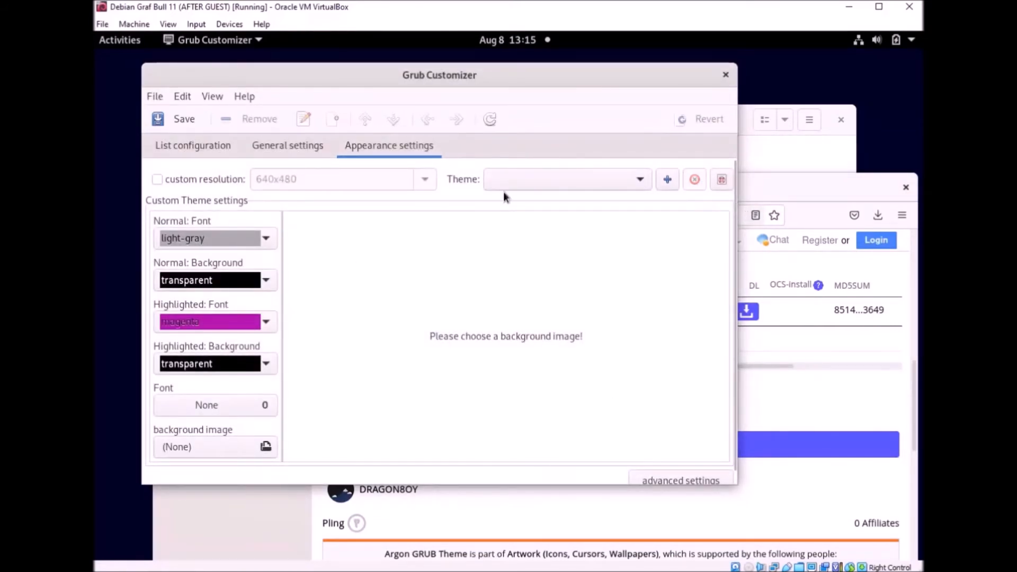
Step: Start adding a new theme file and set the file filter to All files
left_click(787, 157)
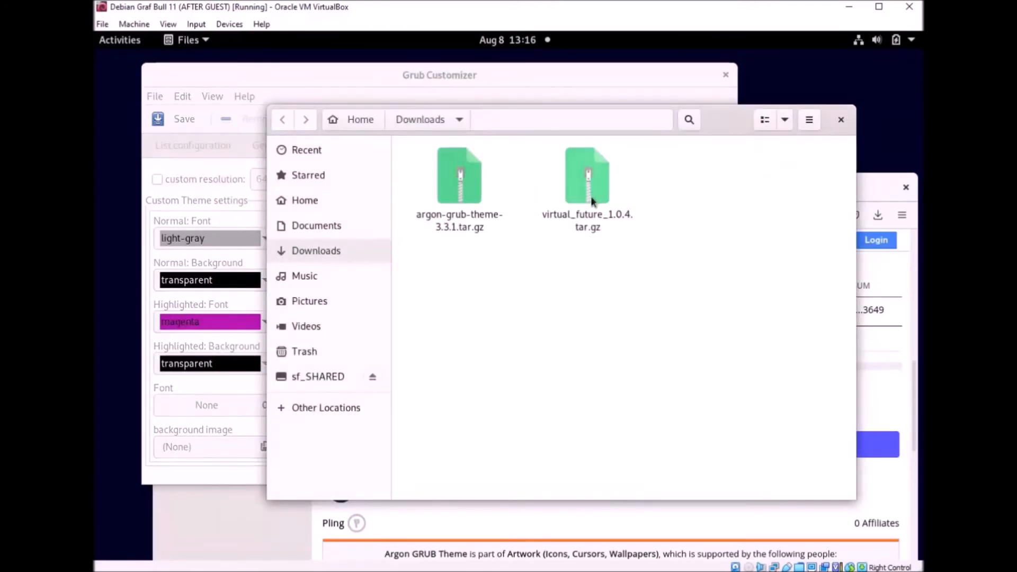
left_click(590, 75)
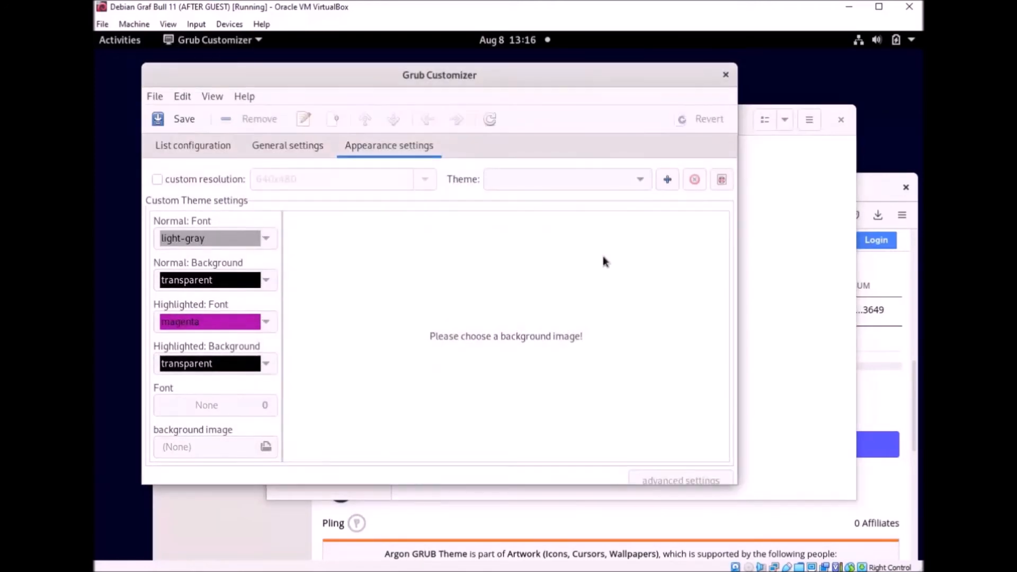
left_click(666, 179)
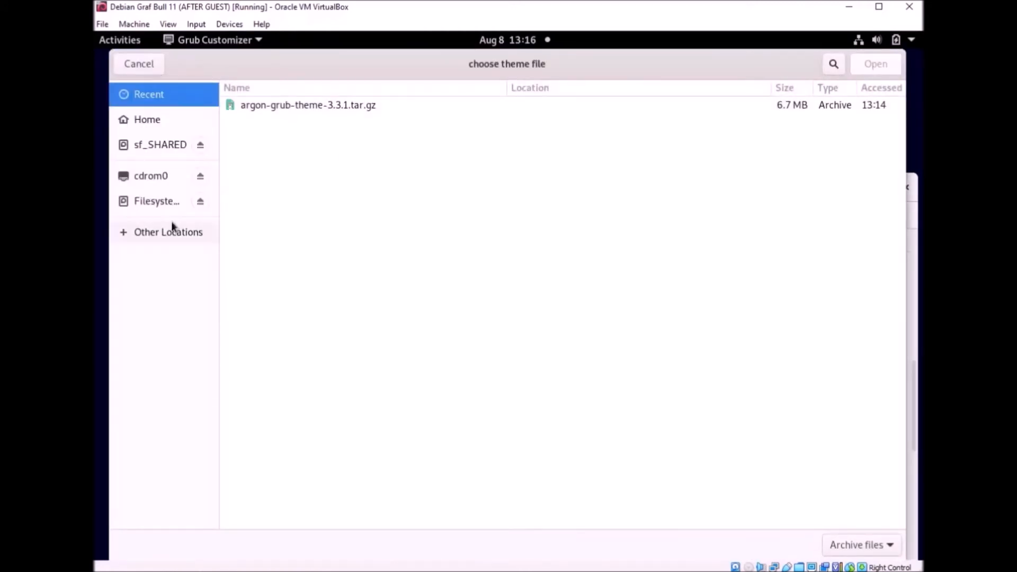
left_click(144, 117)
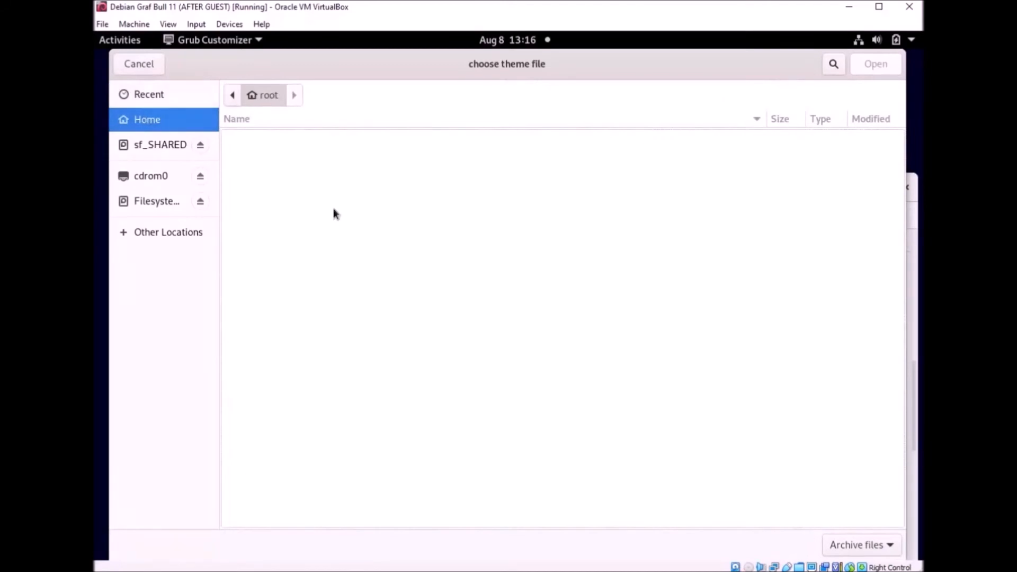
left_click(869, 543)
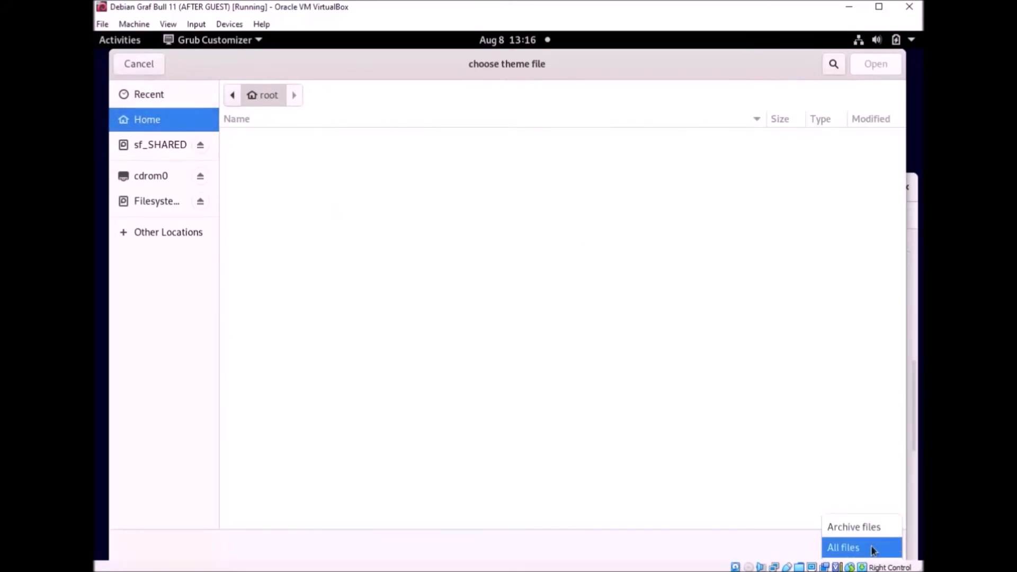
left_click(858, 549)
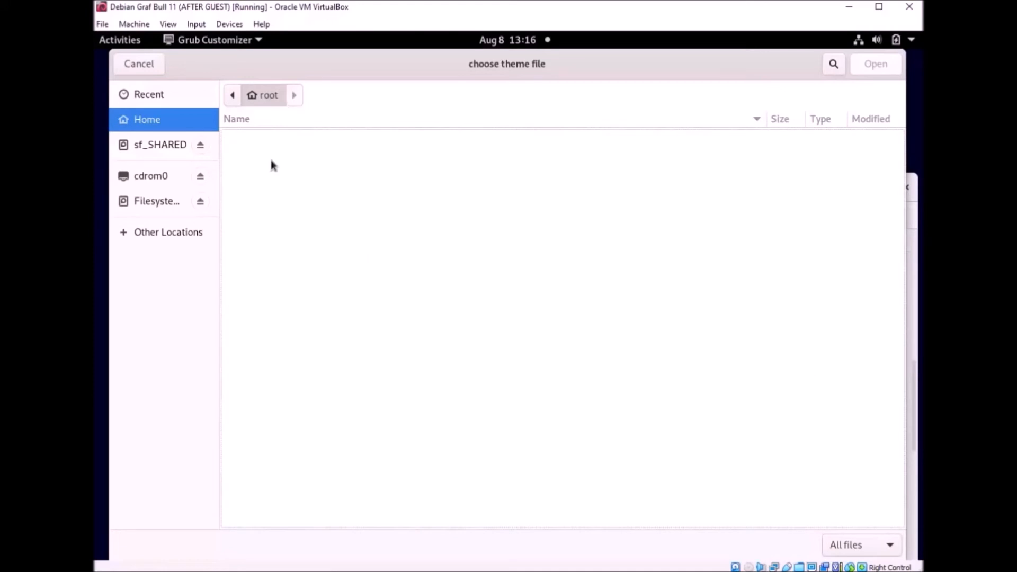
Step: Load virtual_future_1.0.4.tar.gz from /home/user/Downloads as the GRUB theme
left_click(158, 201)
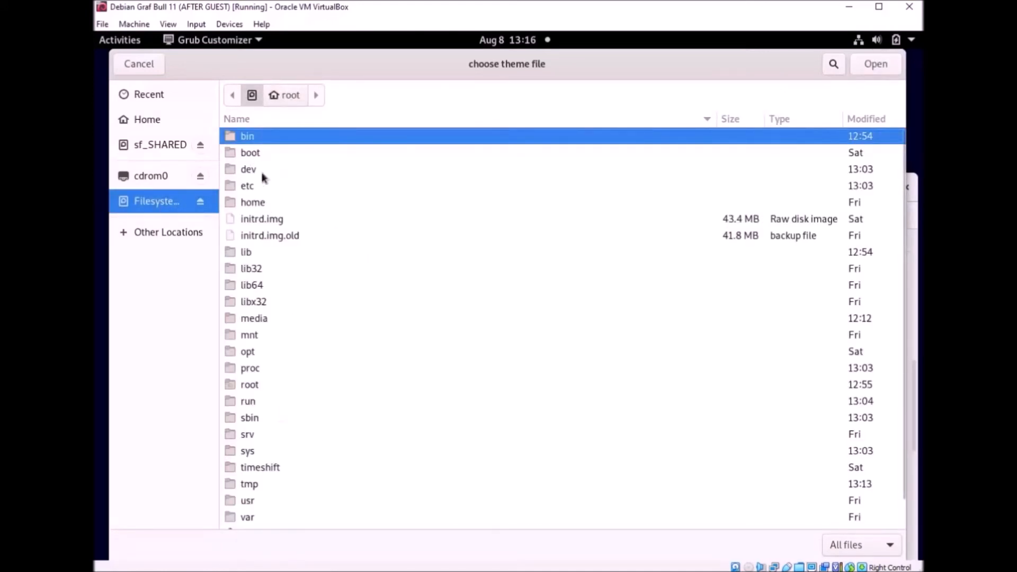
left_click(258, 385)
scroll(252, 355, "down", 1)
scroll(250, 328, "up", 1)
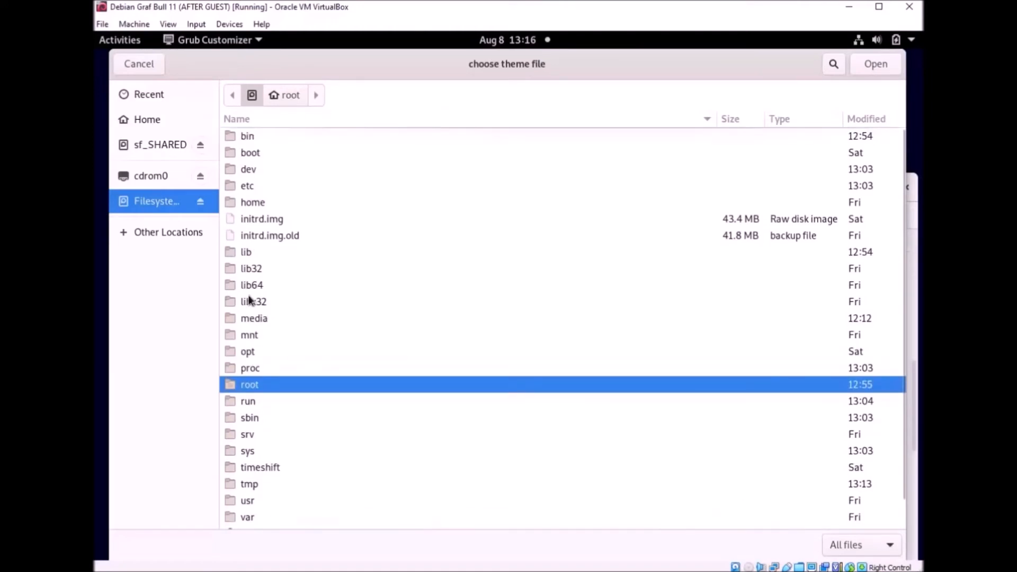
double_click(256, 203)
double_click(281, 140)
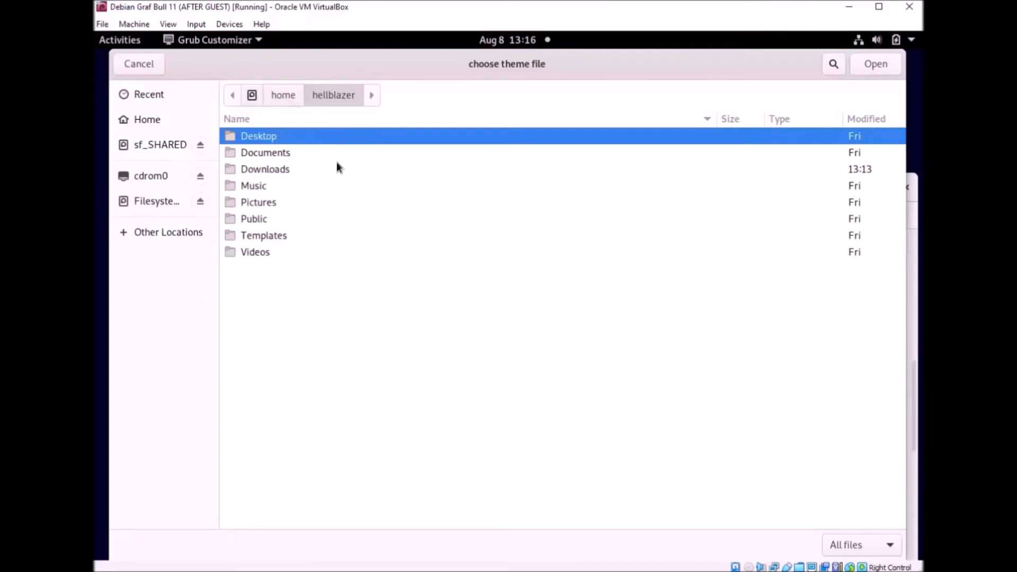
double_click(278, 170)
left_click(279, 154)
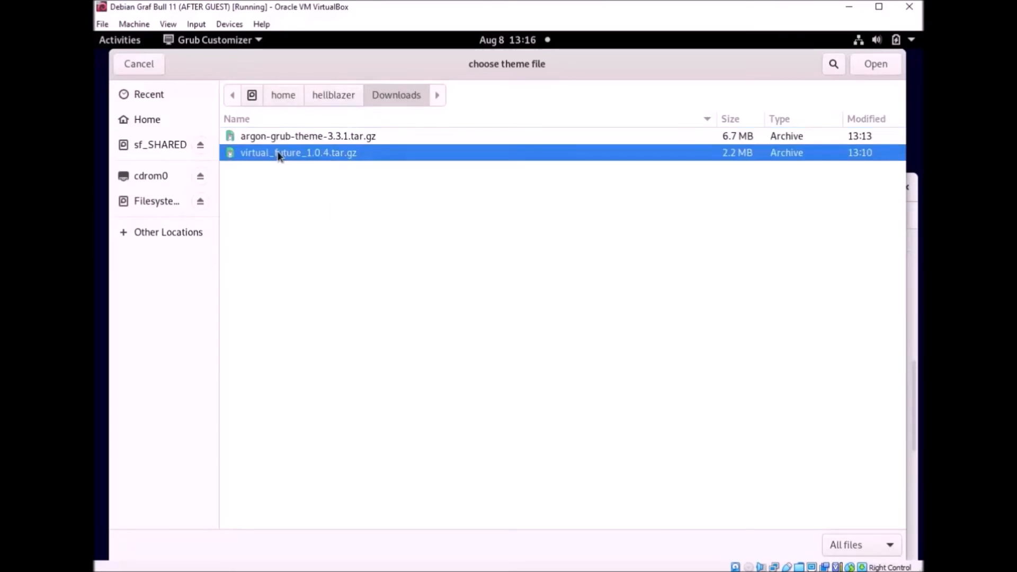
left_click(885, 64)
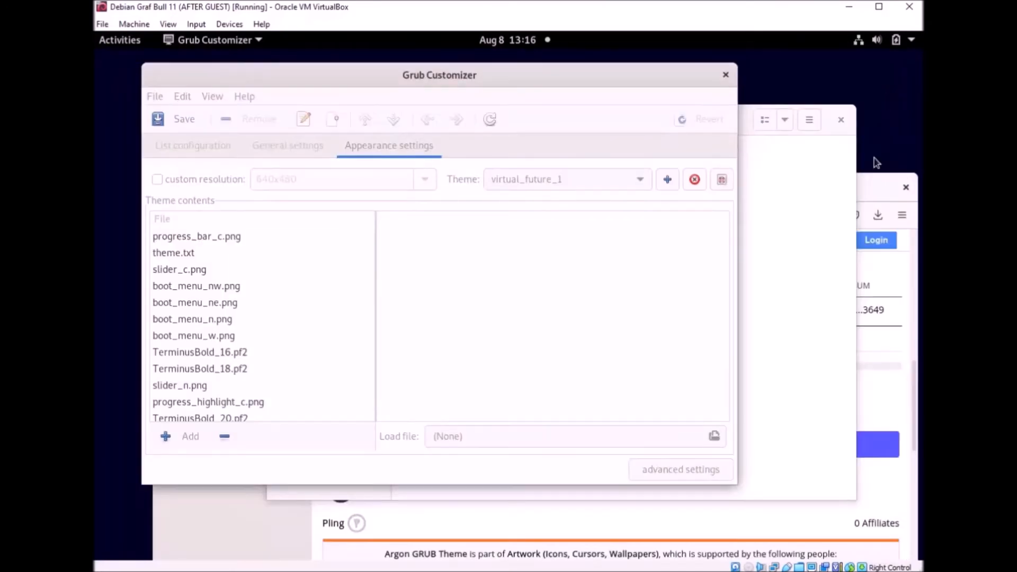
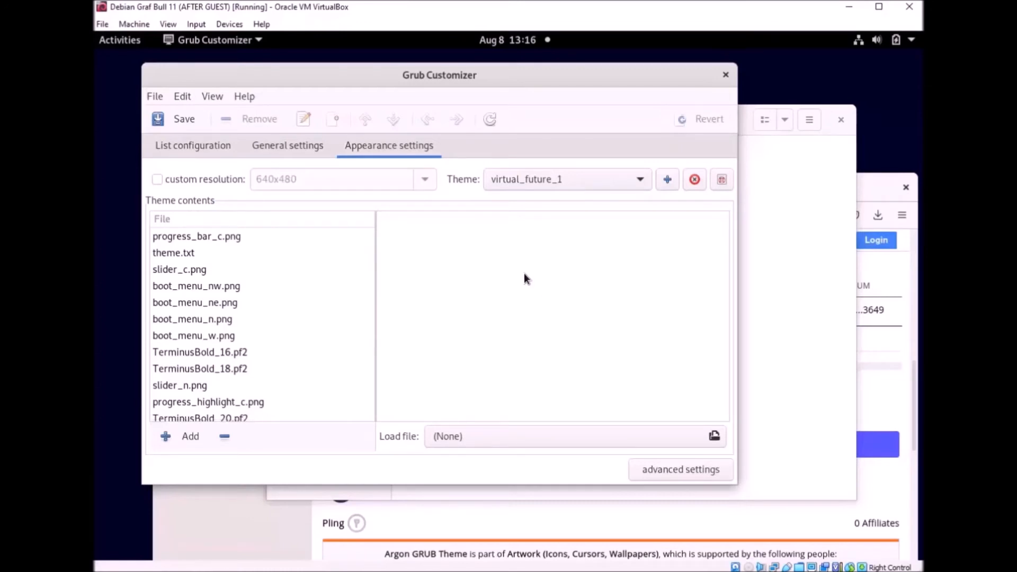
Step: Show virtual_future_1's theme.txt, save the GRUB configuration, and raise the Downloads window
scroll(335, 341, "down", 5)
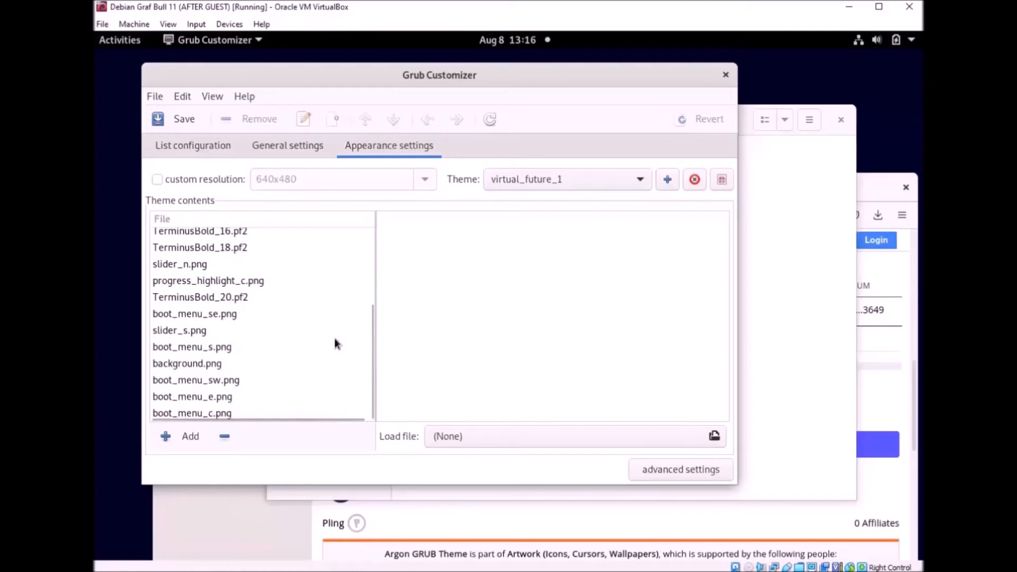
scroll(334, 341, "up", 5)
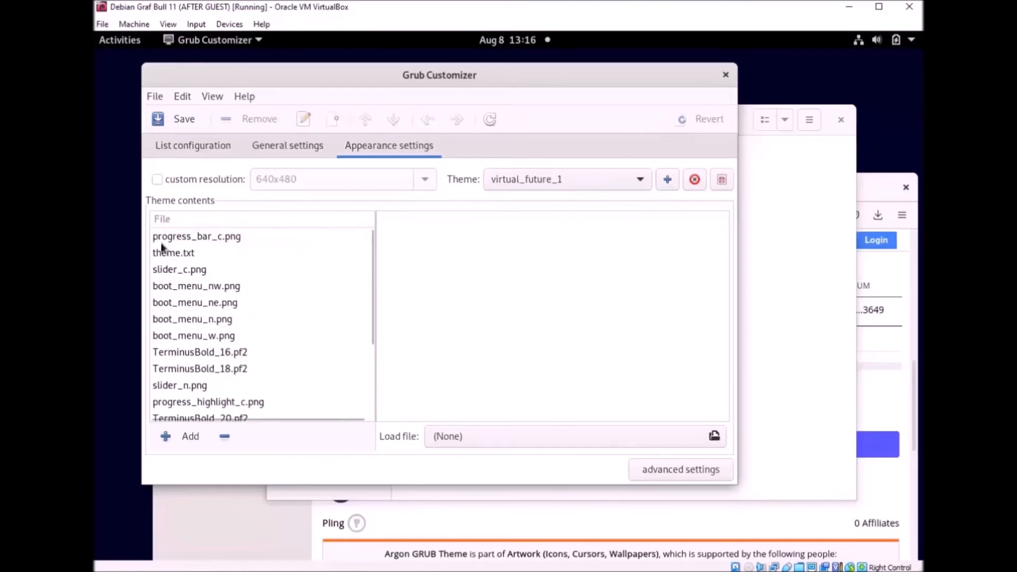
left_click(177, 253)
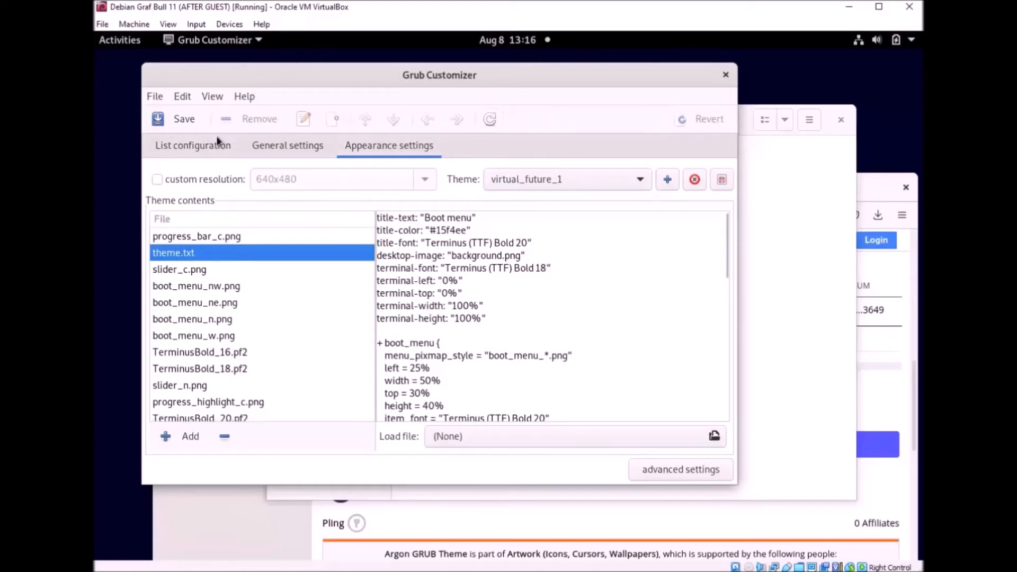
left_click(184, 120)
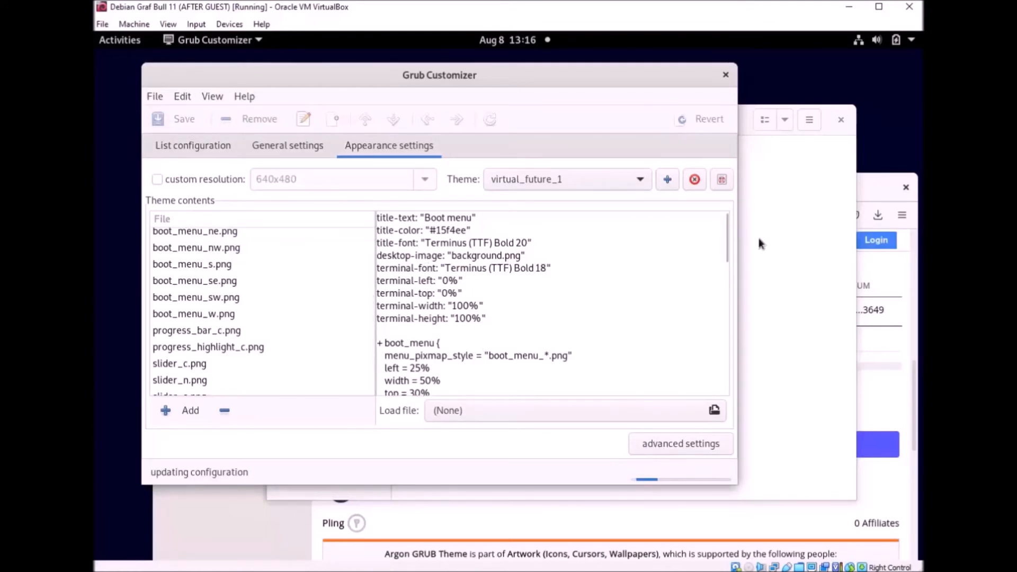
left_click(782, 233)
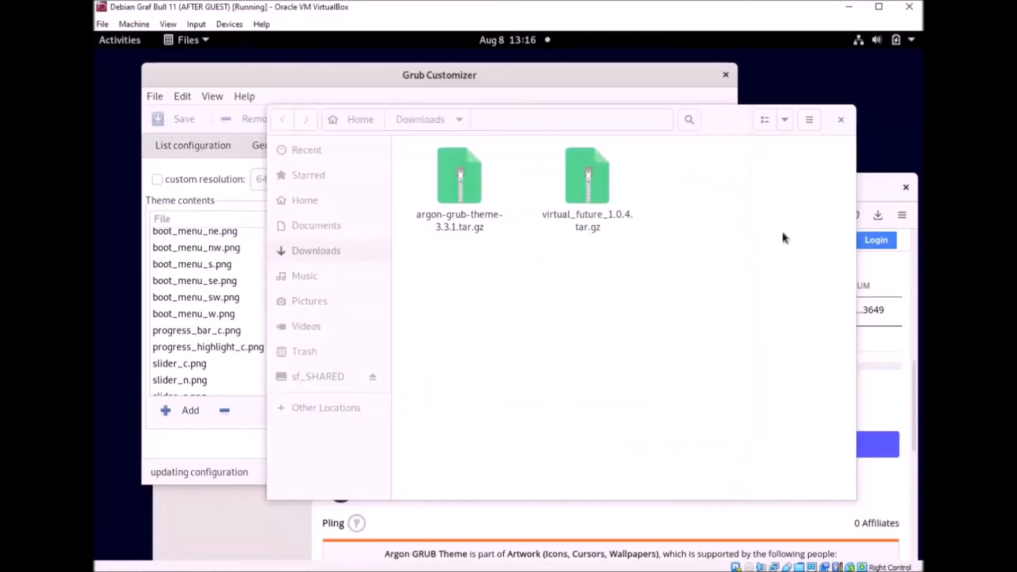
Step: Close the Downloads folder window and the gnome-look theme browser window
left_click(843, 119)
left_click_drag(824, 182, 812, 75)
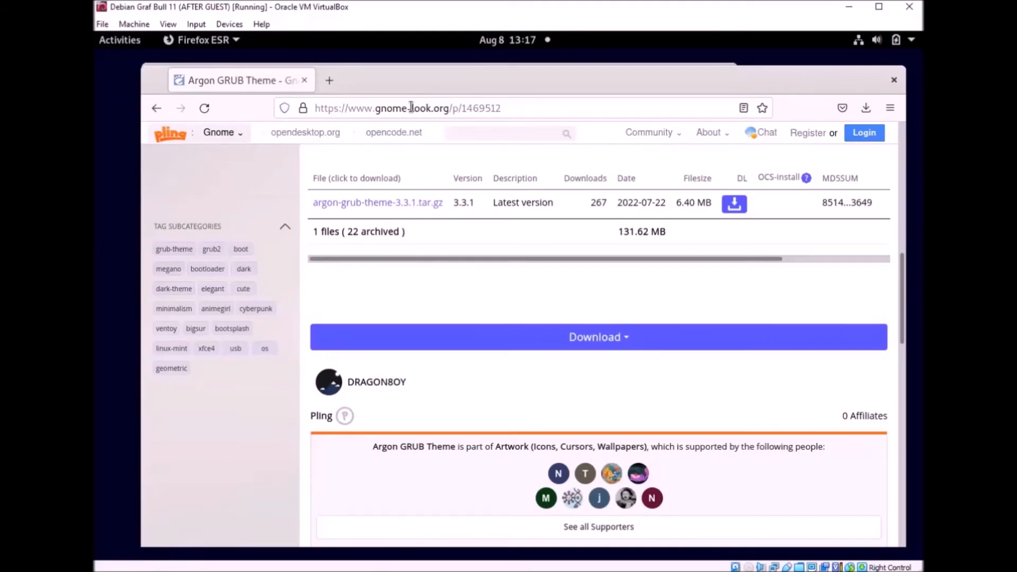
left_click(157, 108)
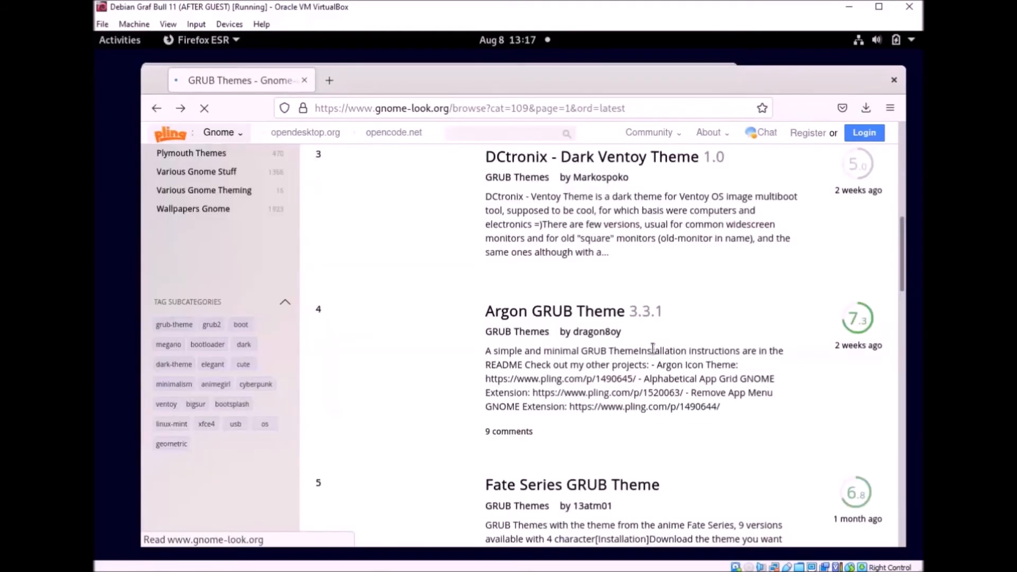
scroll(403, 289, "up", 5)
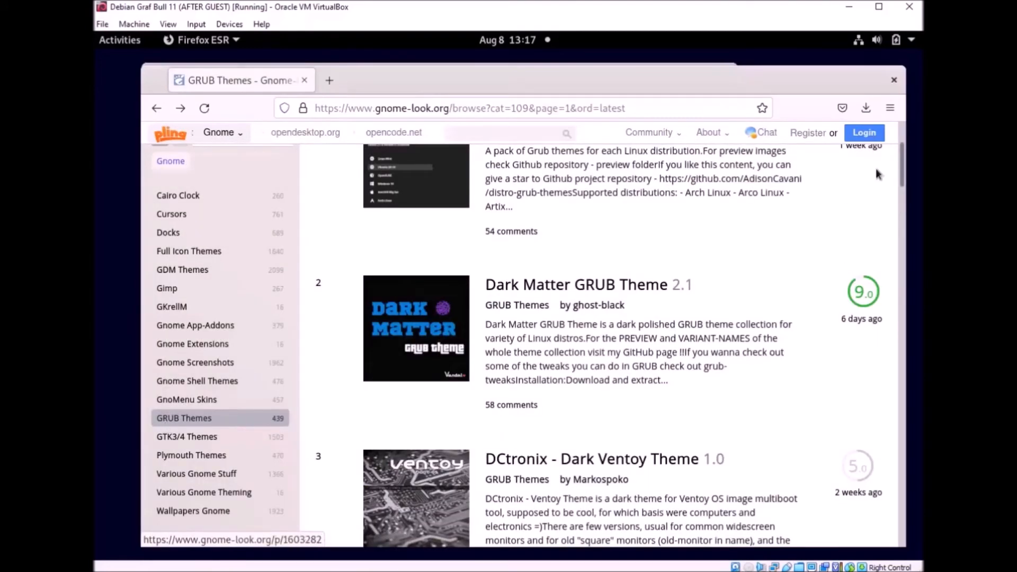
left_click(891, 77)
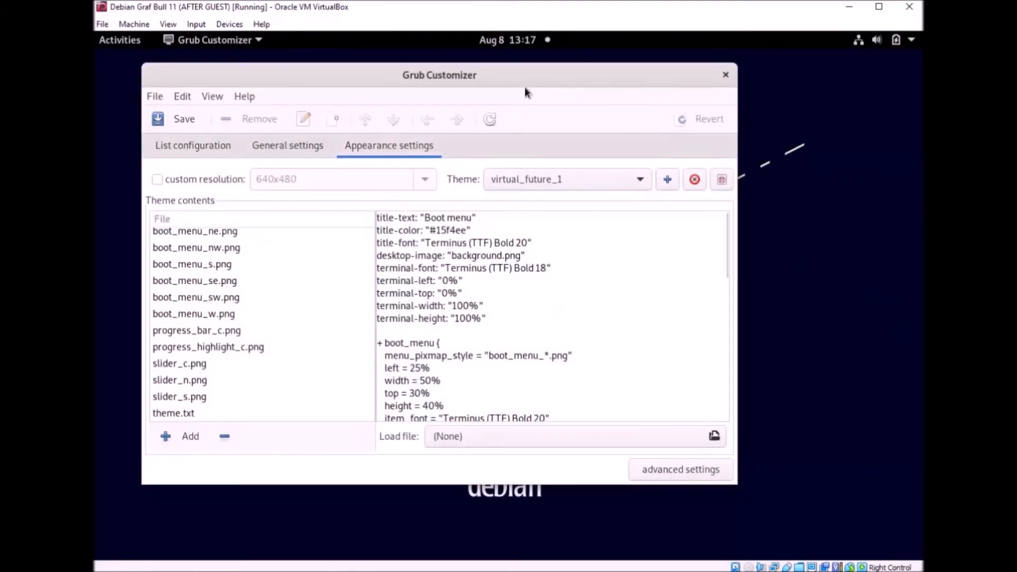
Step: Nudge Grub Customizer aside and relaunch Firefox ESR from the Activities overview
left_click_drag(526, 89, 543, 93)
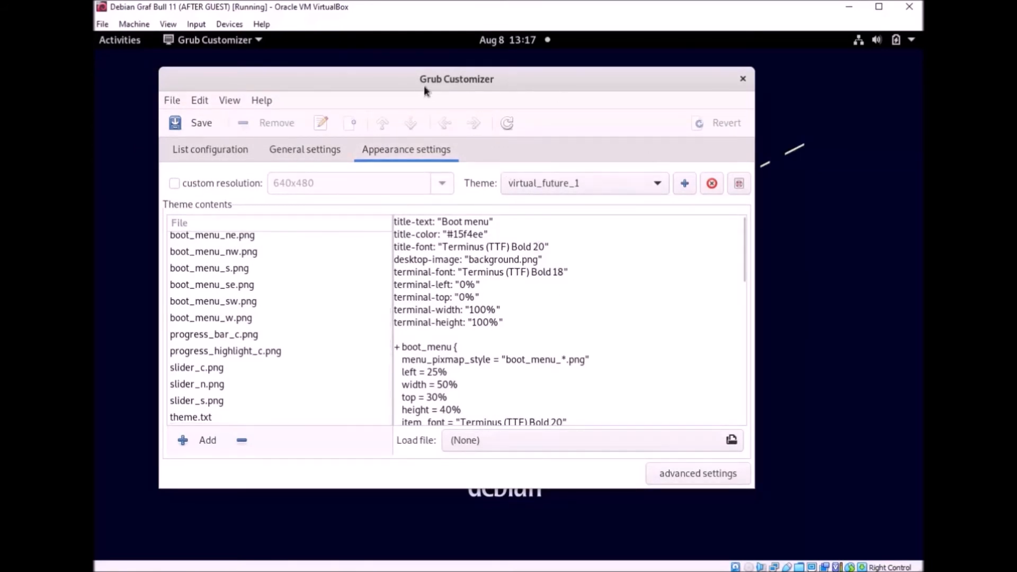
left_click(120, 40)
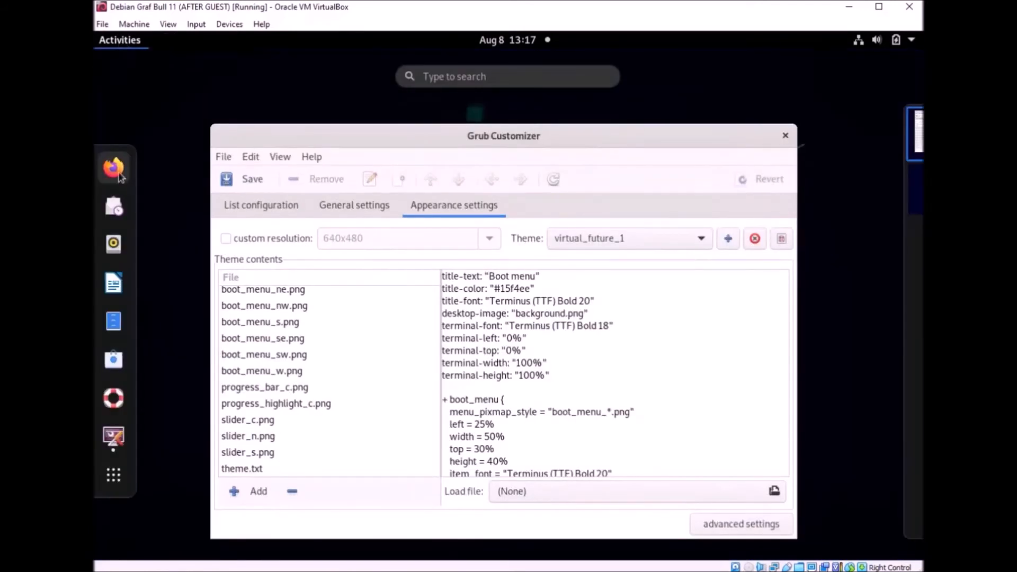
left_click(114, 166)
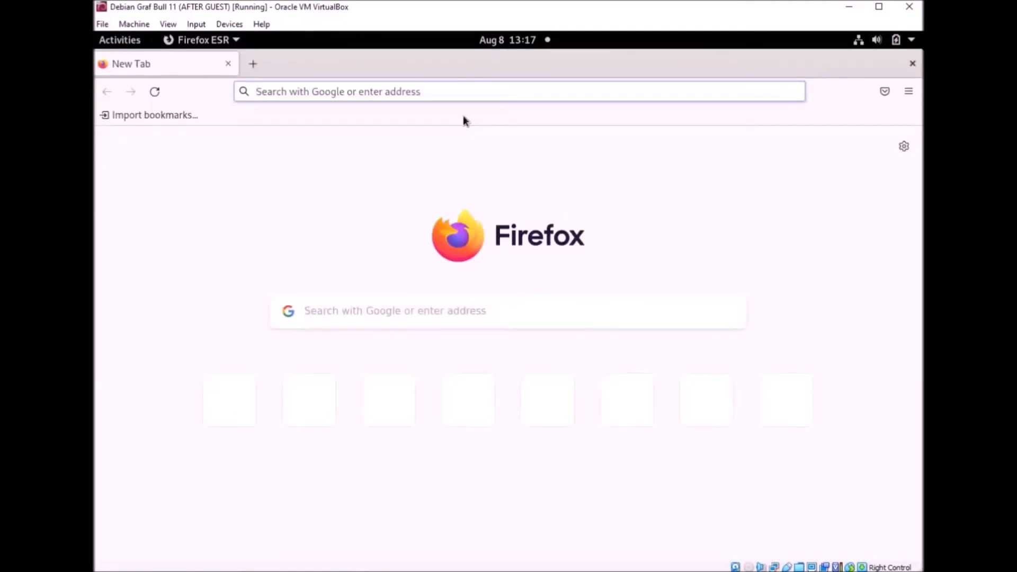
Step: Reopen the Argon GRUB Theme page from Firefox's History menu
left_click(909, 92)
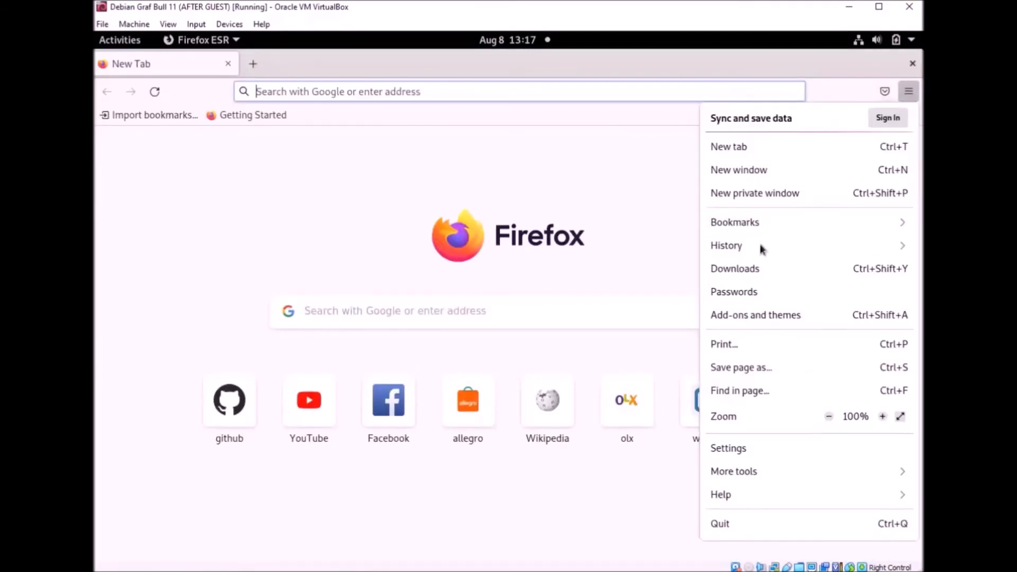
left_click(737, 247)
left_click(736, 245)
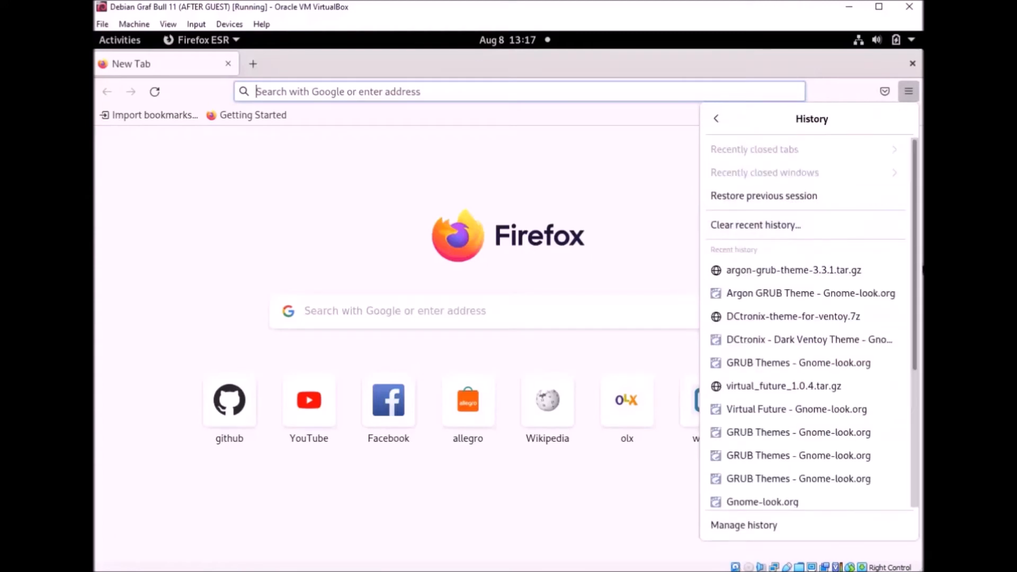
left_click(806, 299)
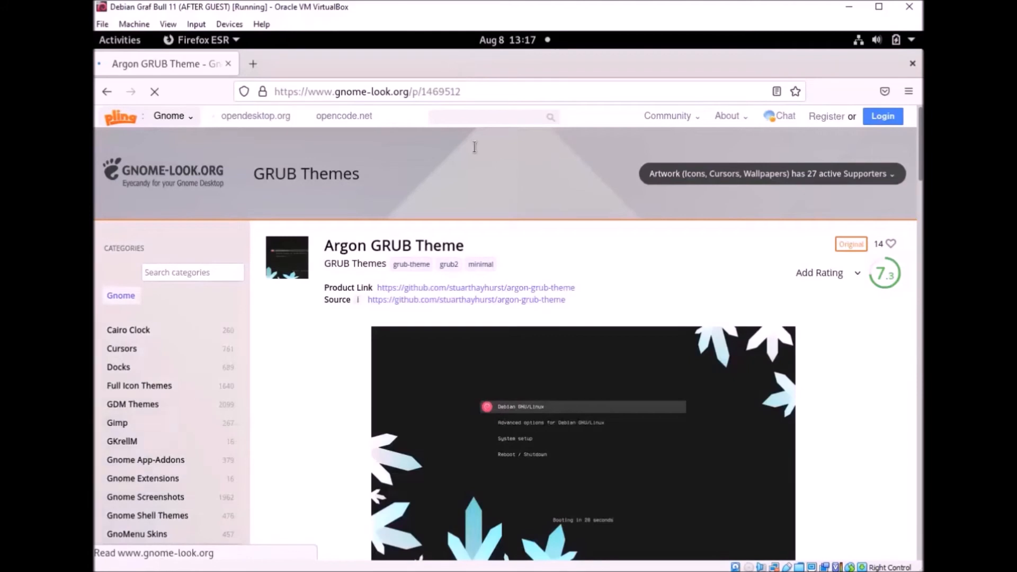
scroll(266, 347, "down", 4)
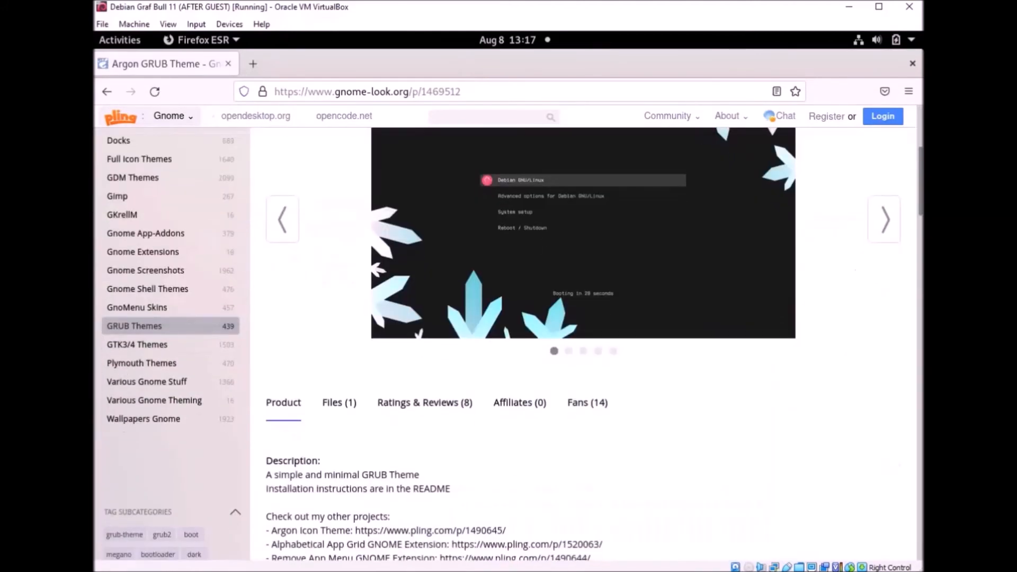
scroll(550, 318, "down", 4)
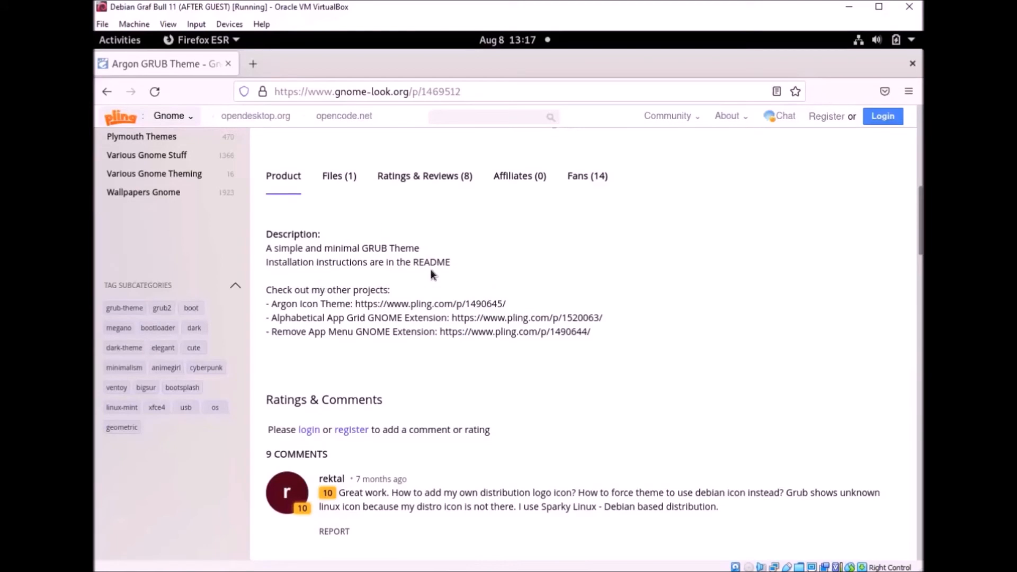
scroll(375, 249, "up", 2)
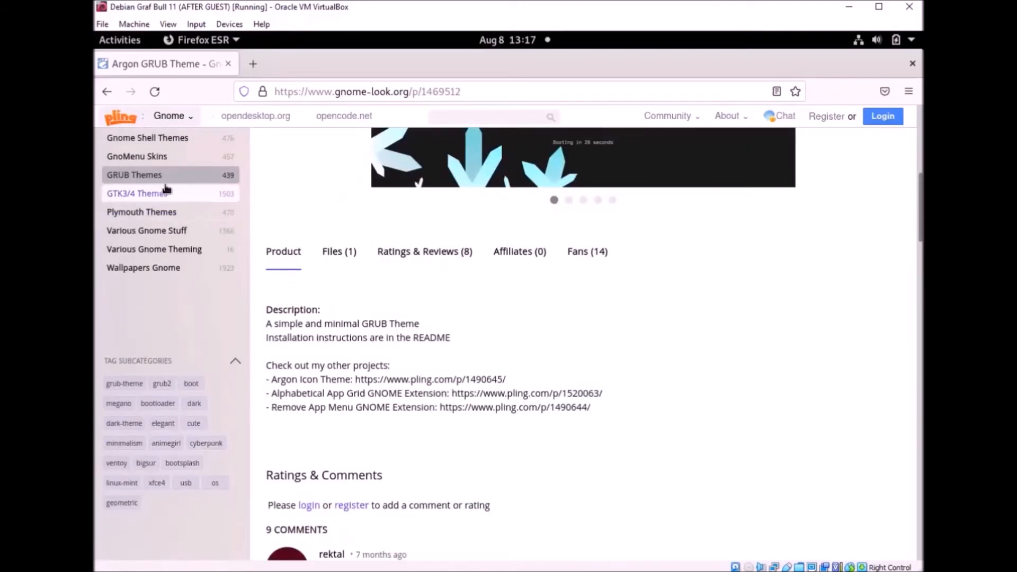
scroll(167, 189, "up", 2)
Step: Go to page 3 of the GRUB Themes listing and open Virtual Future
left_click(143, 251)
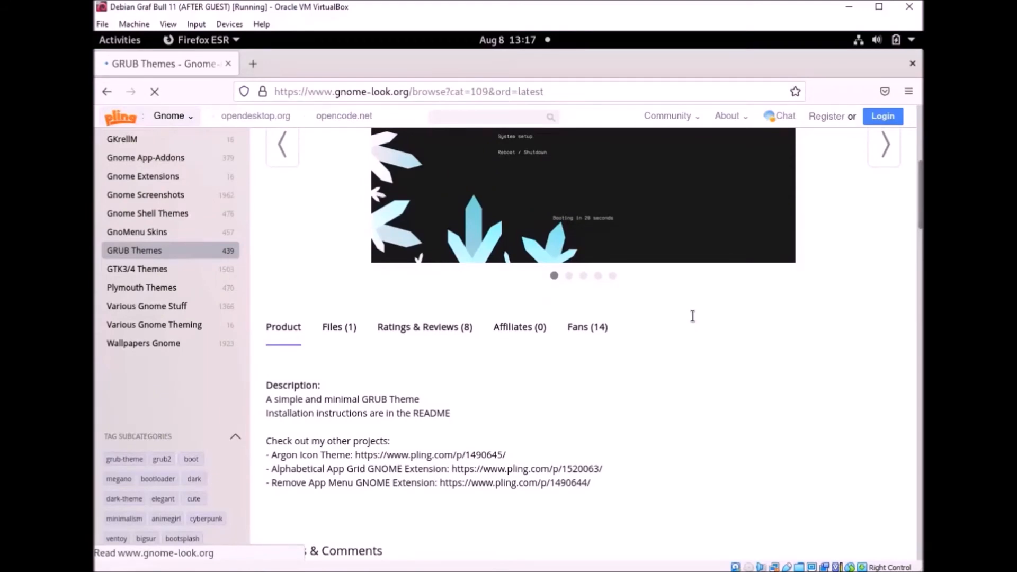
scroll(567, 277, "down", 10)
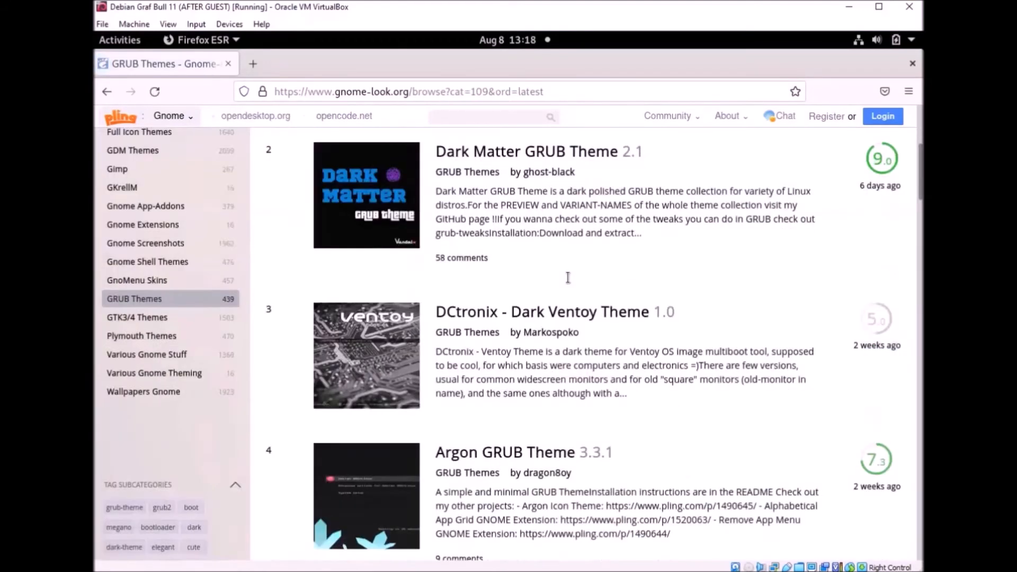
scroll(568, 277, "down", 10)
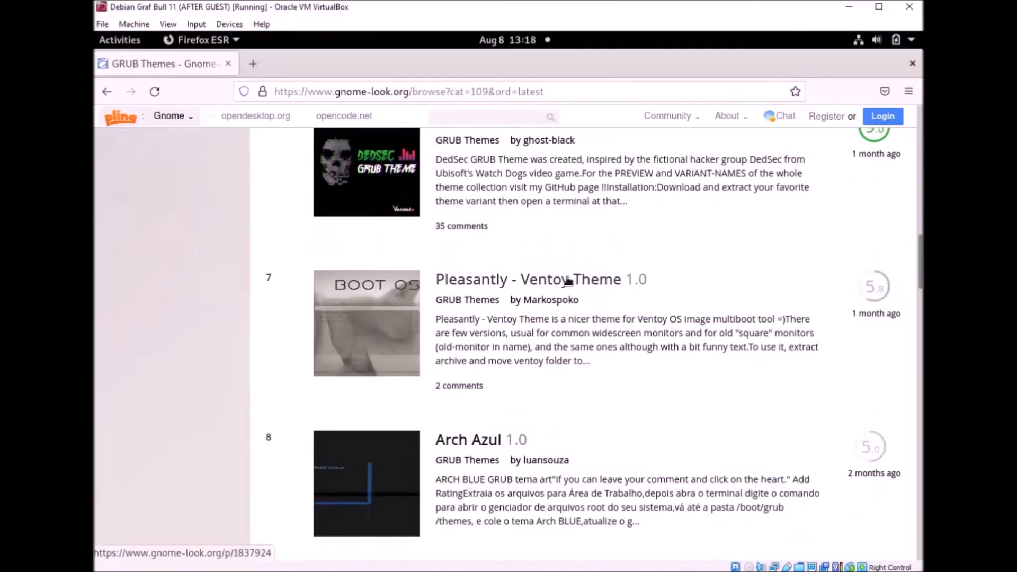
scroll(566, 276, "down", 6)
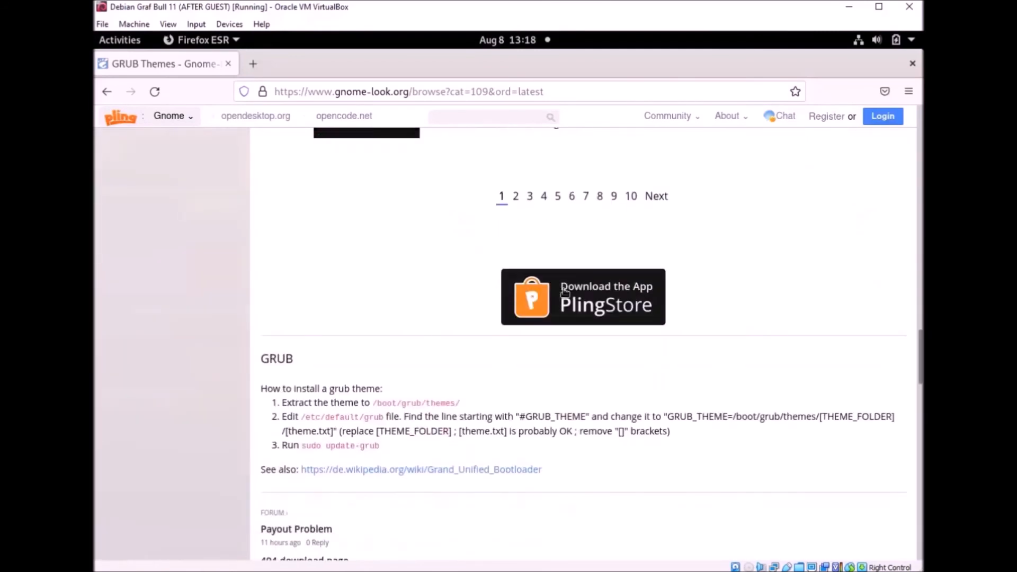
left_click(529, 197)
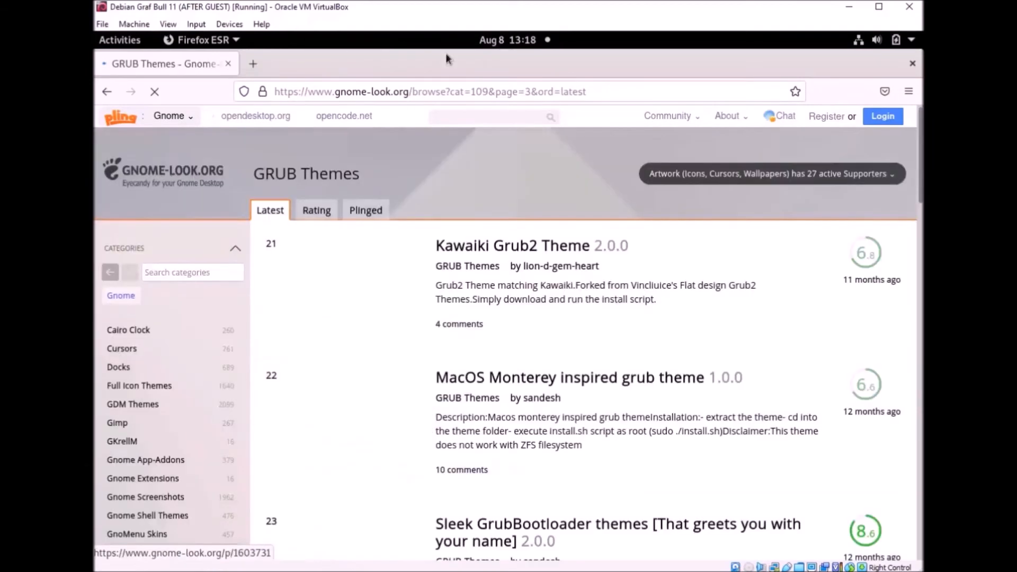
scroll(453, 339, "down", 15)
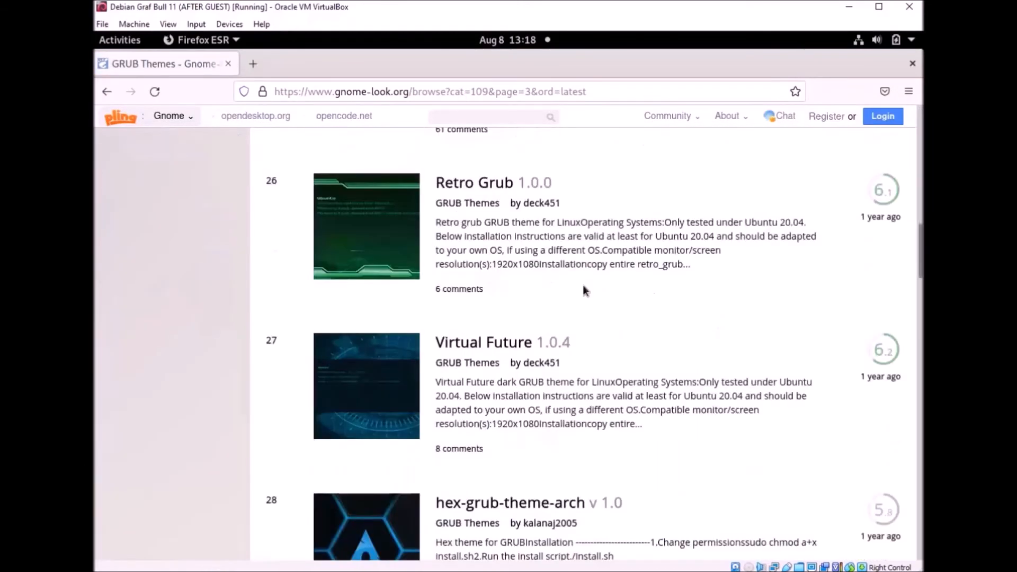
left_click(497, 346)
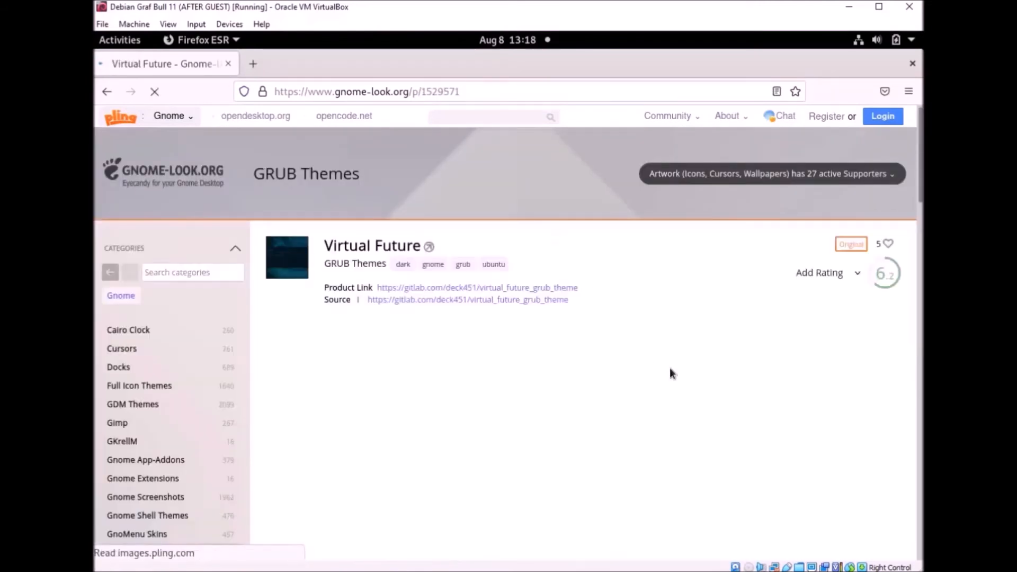
Step: Copy the etc/default/grub path from the installation notes, then unmaximize Firefox
scroll(615, 288, "down", 10)
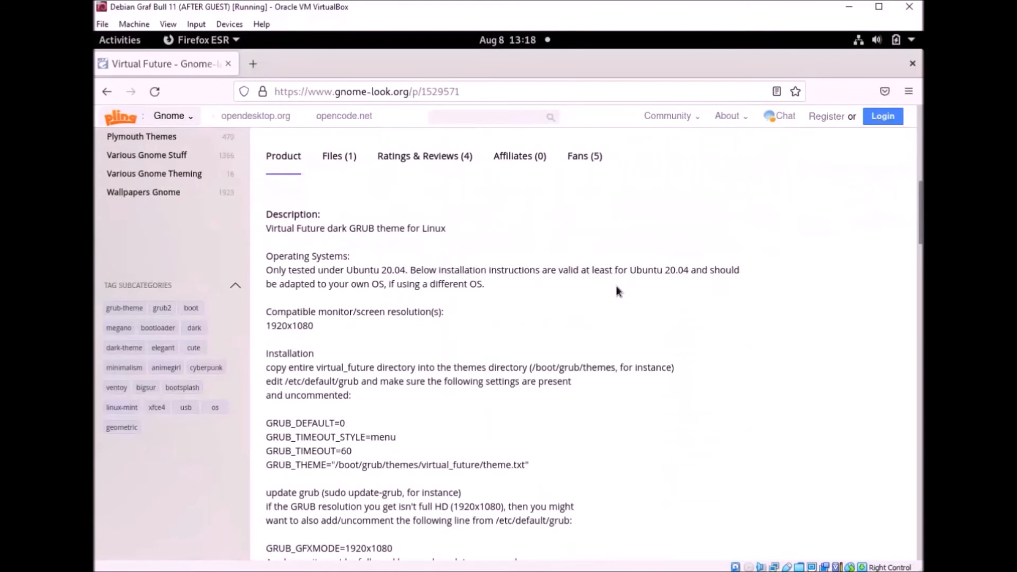
scroll(615, 290, "down", 3)
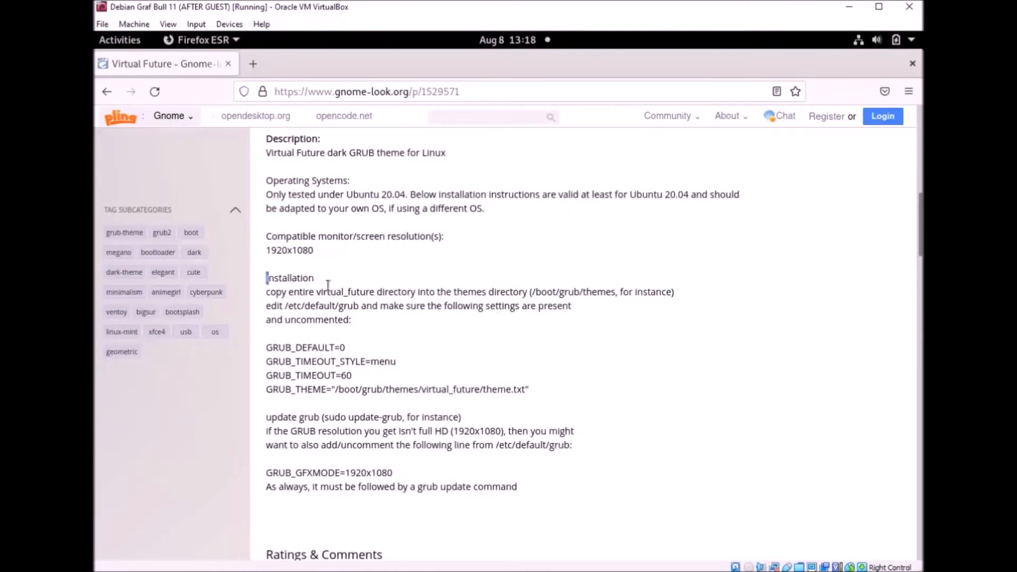
left_click_drag(266, 278, 379, 306)
left_click_drag(440, 351, 468, 341)
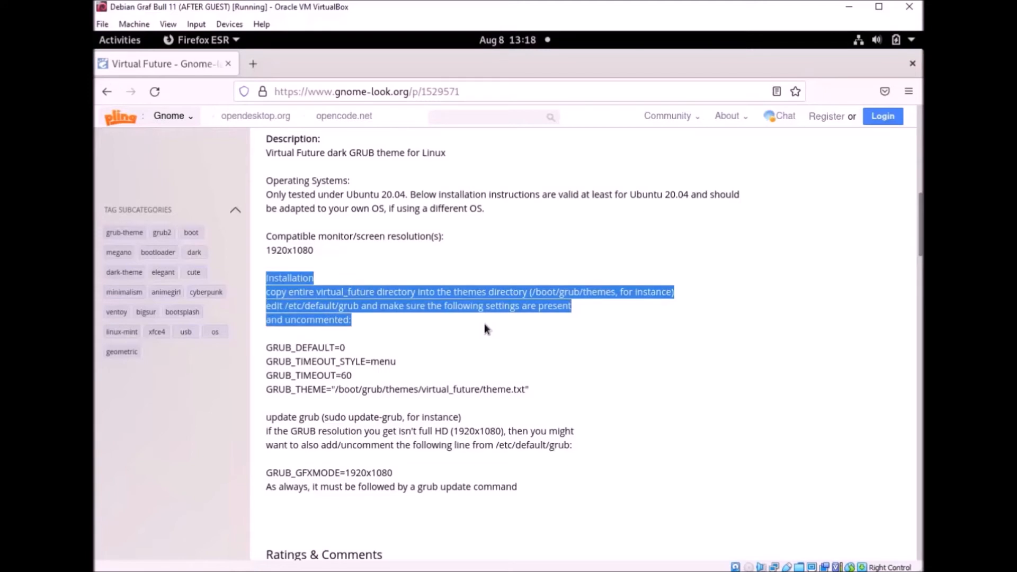
left_click(416, 309)
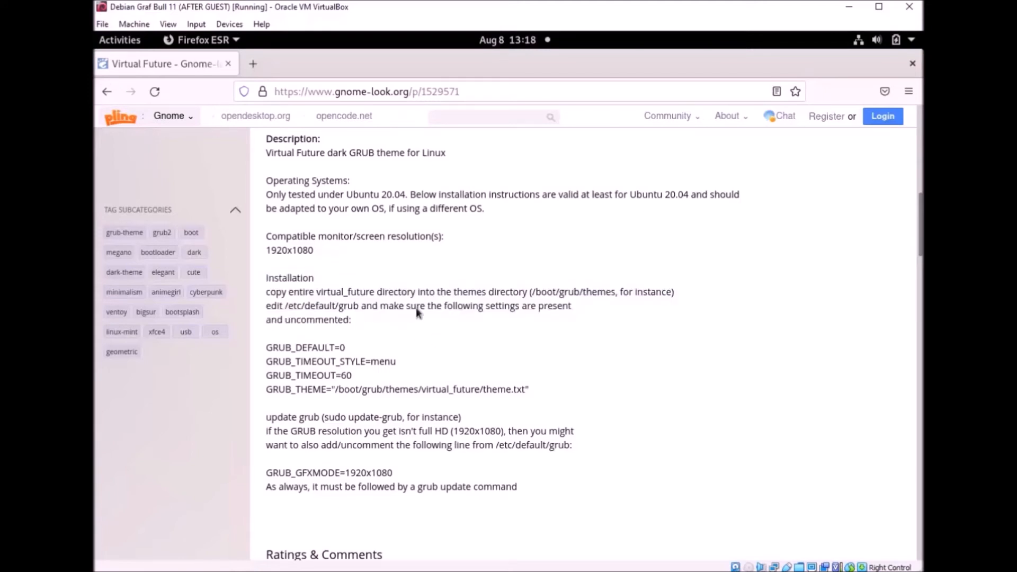
left_click_drag(286, 306, 362, 306)
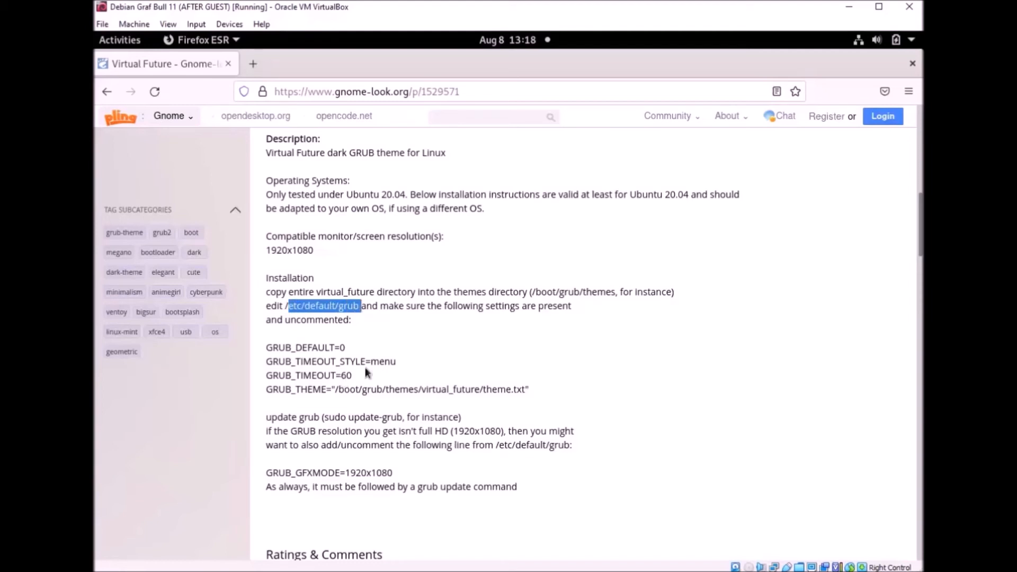
right_click(351, 308)
left_click(382, 317)
left_click_drag(720, 66, 754, 156)
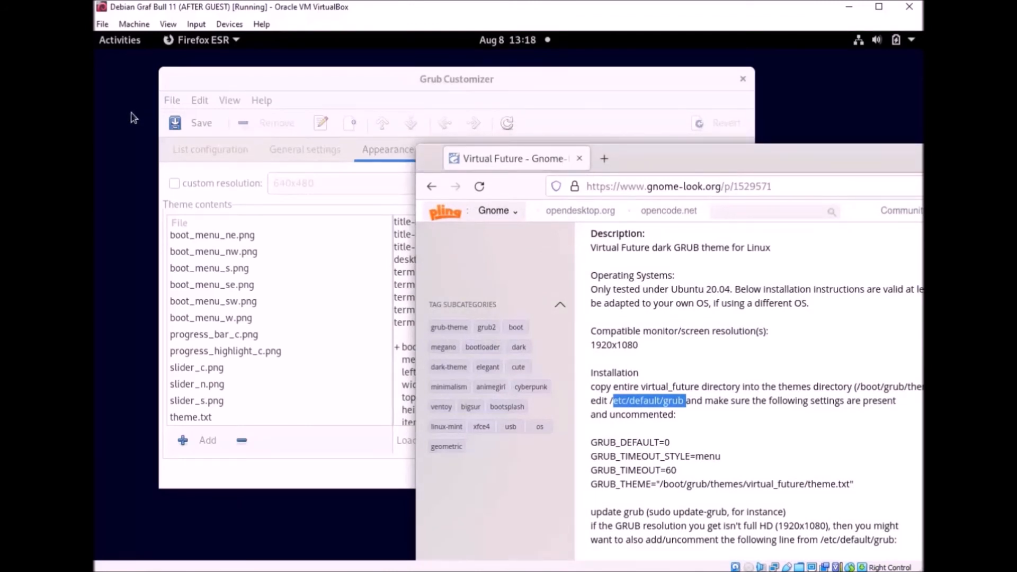
Step: Open a terminal, become root with su -, and paste the etc/default/grub path
key("ctrl+alt+t")
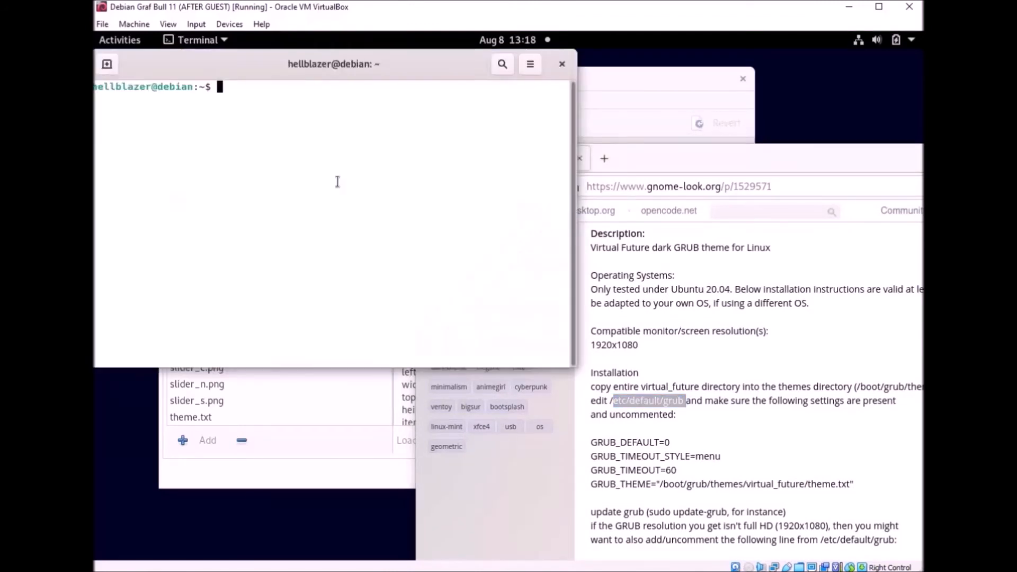
left_click_drag(345, 63, 367, 106)
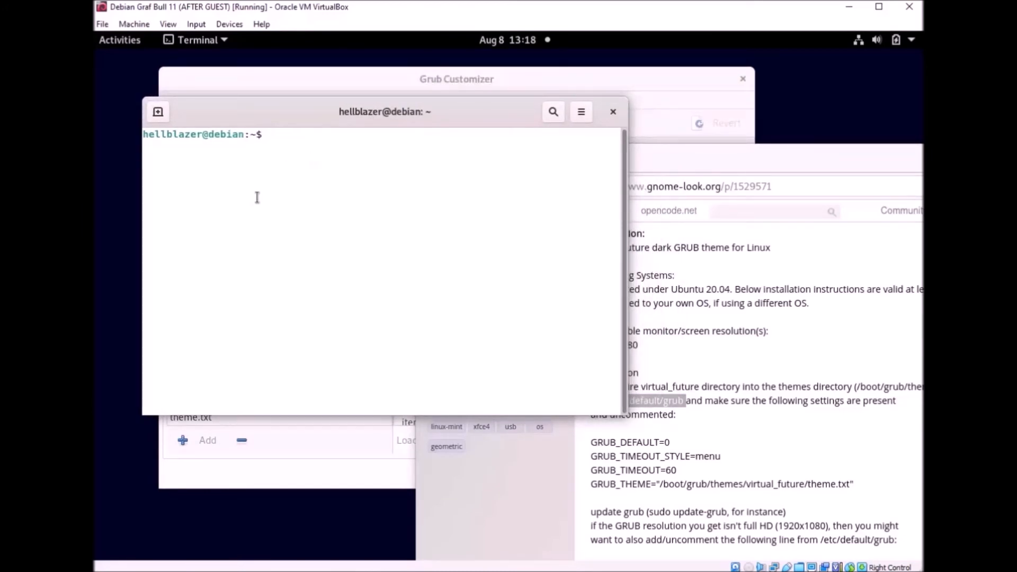
type("su -")
key("Return")
key("Return")
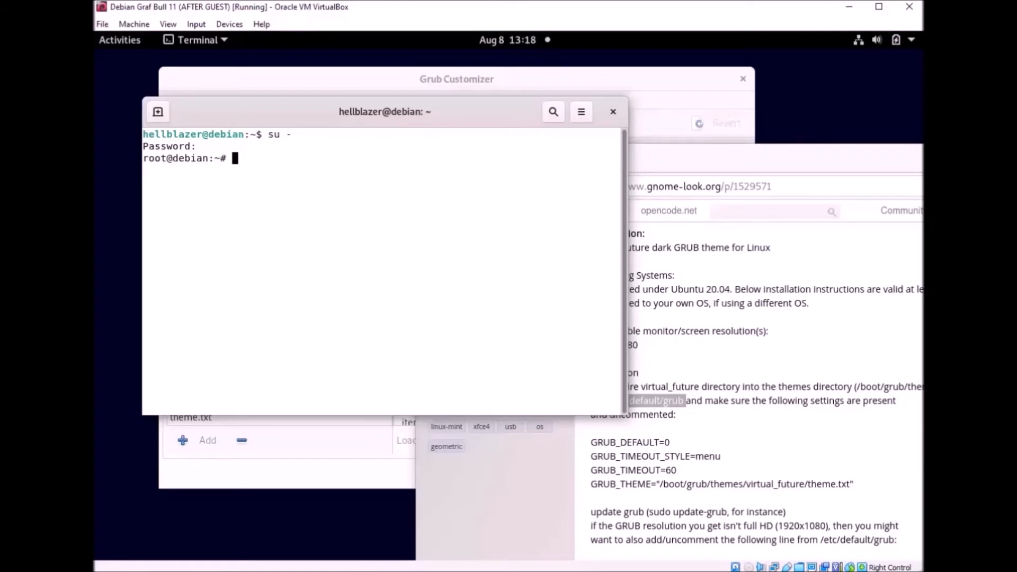
key("ctrl+l")
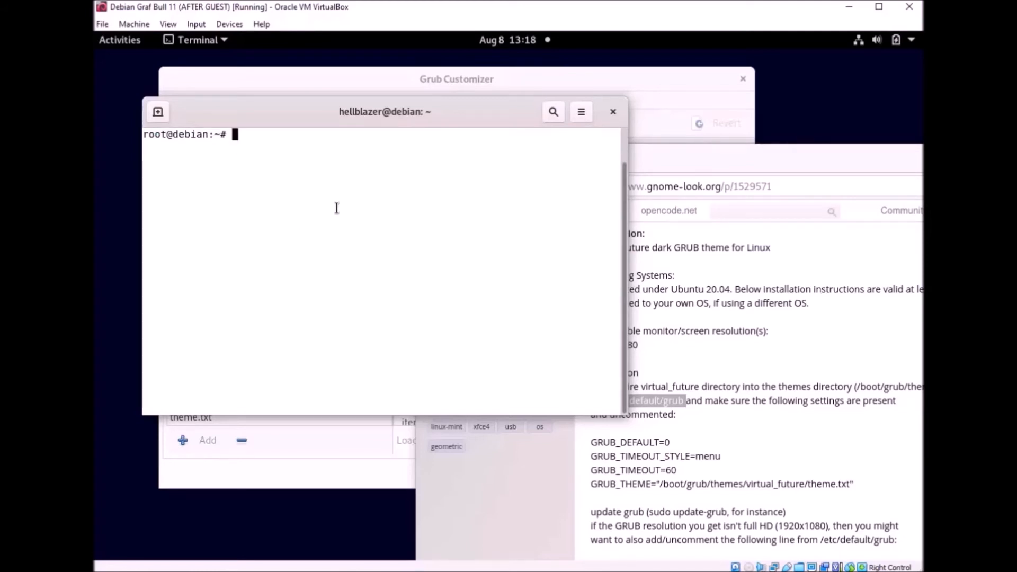
right_click(320, 211)
left_click(367, 265)
Step: Run nano etc/default/grub twice, suspending the editor each time with Ctrl+Z
key("ctrl+Left")
key("ctrl+Left")
key("ctrl+Left")
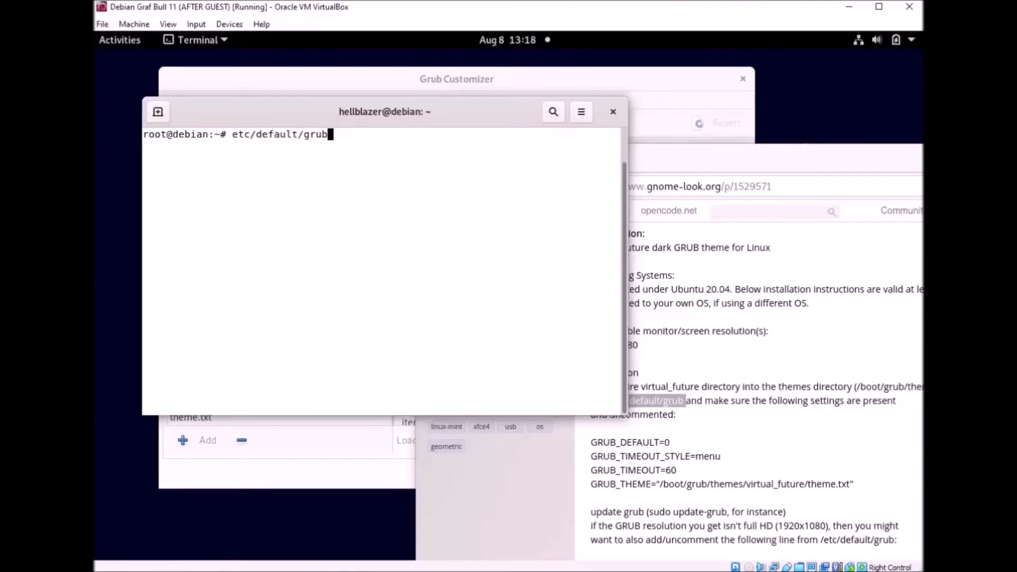
type("cd")
key("BackSpace")
key("BackSpace")
key("BackSpace")
type("nano")
key("Return")
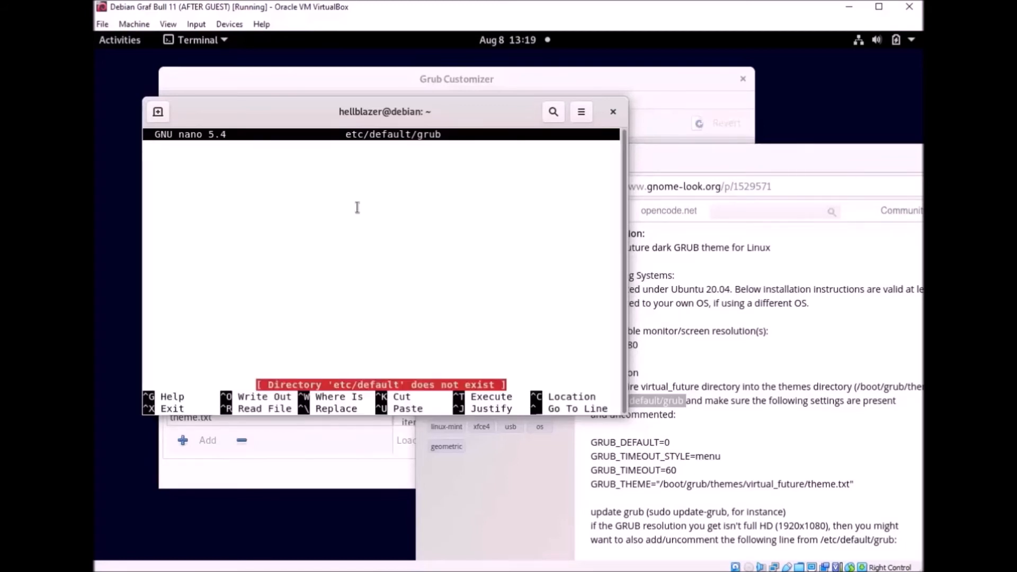
key("ctrl+z")
key("Up")
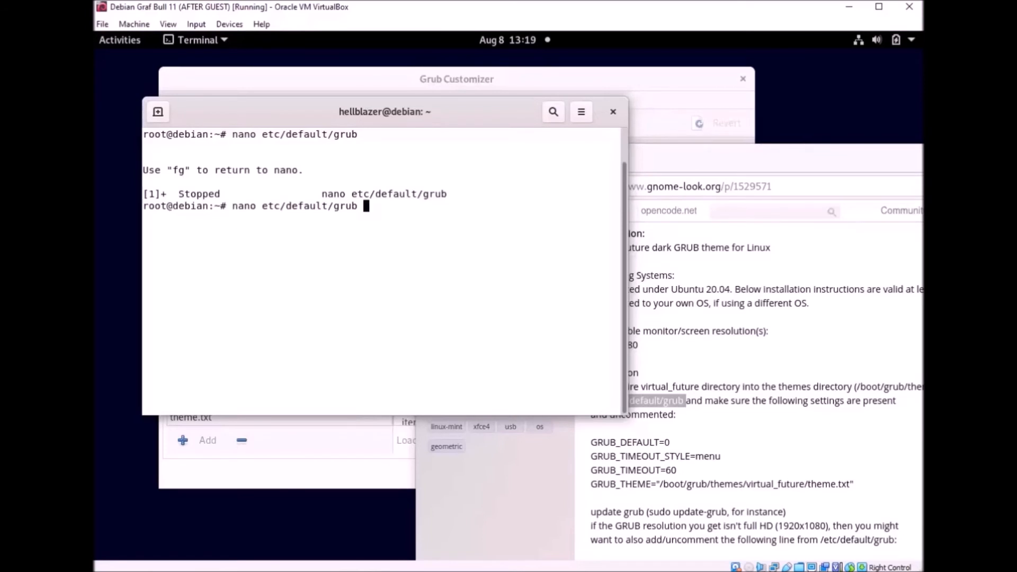
key("Return")
key("ctrl+z")
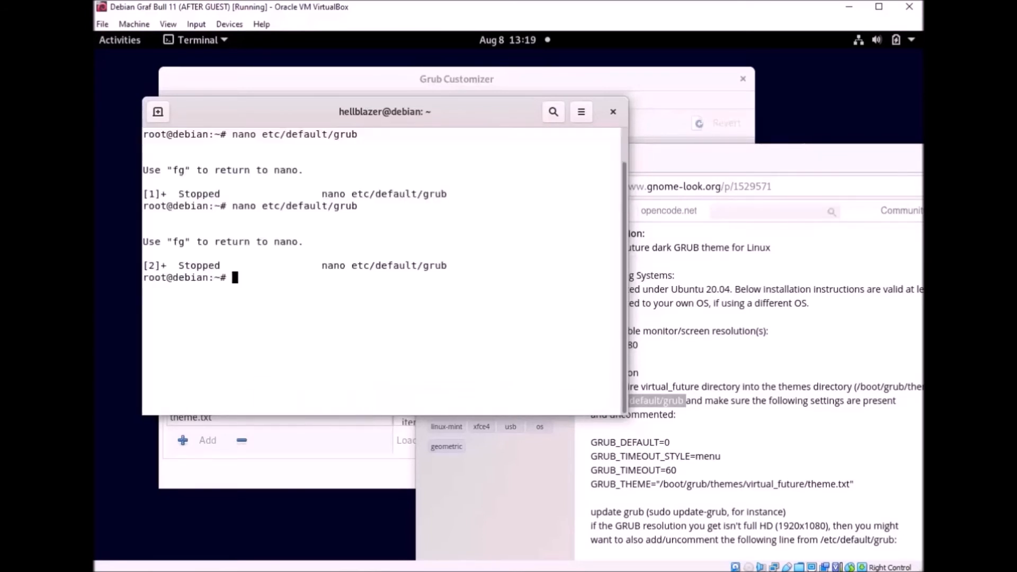
Step: Try changing into etc/default/ with cd
key("Up")
key("Left")
key("Left")
key("Left")
key("Left")
key("Left")
key("Left")
key("Left")
key("Left")
key("Left")
key("Left")
key("Left")
key("Left")
key("Left")
key("Left")
key("Left")
key("Left")
key("Left")
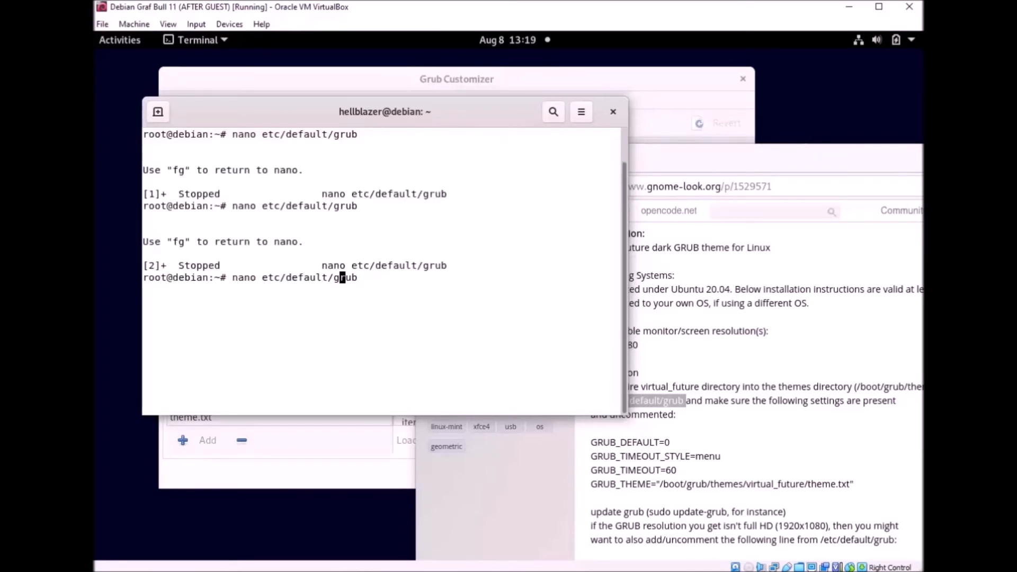
key("BackSpace")
key("BackSpace")
key("BackSpace")
key("BackSpace")
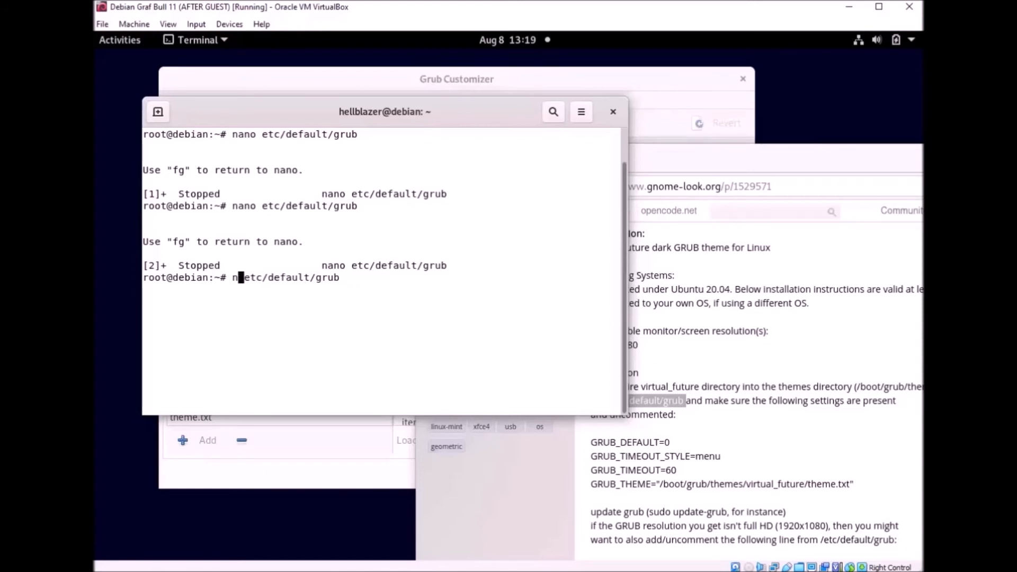
key("Right")
type("cd")
key("Right")
key("Right")
key("Right")
key("Right")
key("Right")
key("Right")
key("Right")
key("Right")
key("Right")
key("Right")
key("Right")
key("Right")
key("Right")
key("Right")
key("Right")
key("Right")
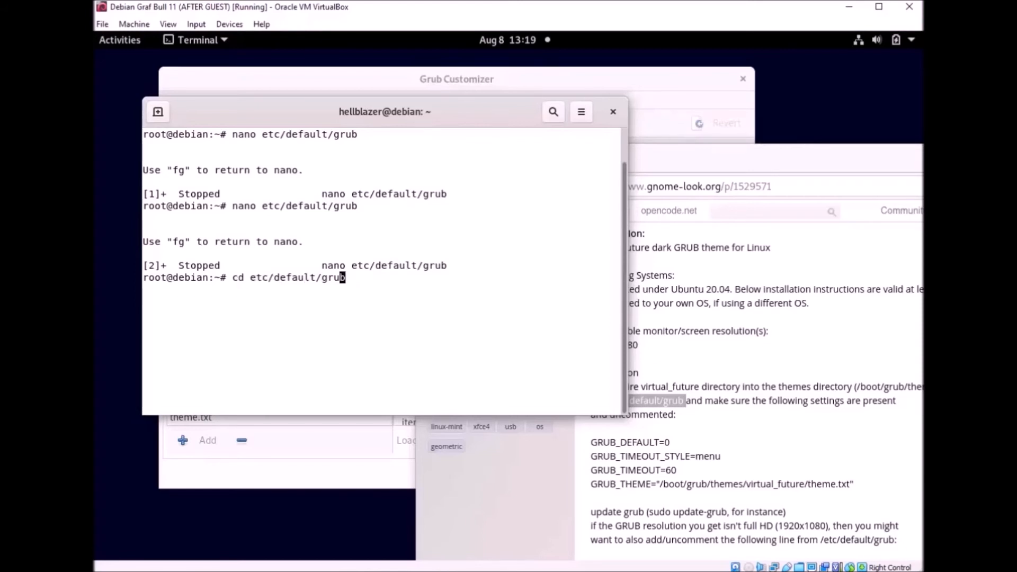
key("BackSpace")
key("BackSpace")
key("BackSpace")
key("BackSpace")
key("Return")
Step: Retry cd with etc/default and then etc/default/grub
key("Up")
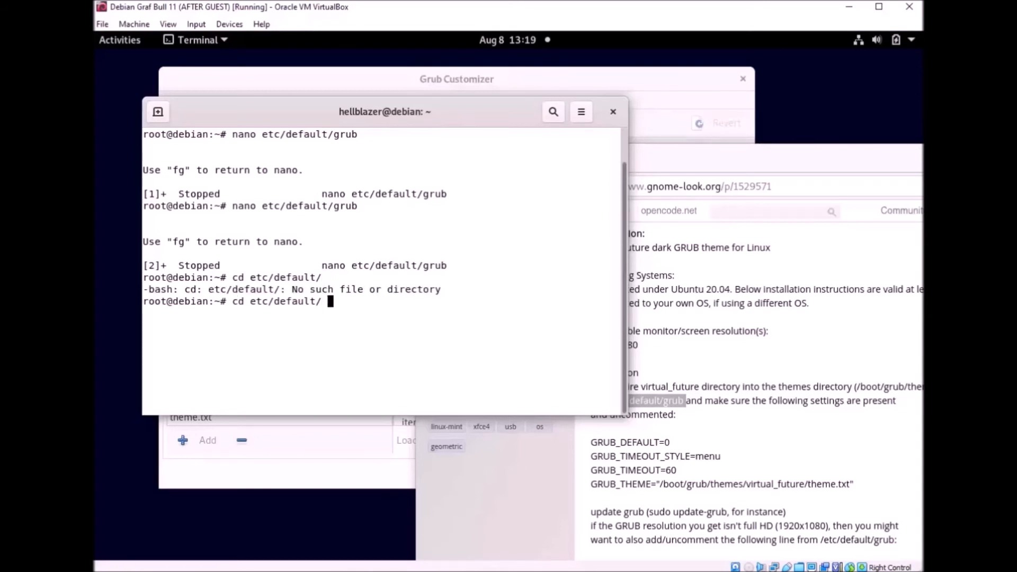
key("Up")
key("Down")
key("BackSpace")
key("BackSpace")
key("Return")
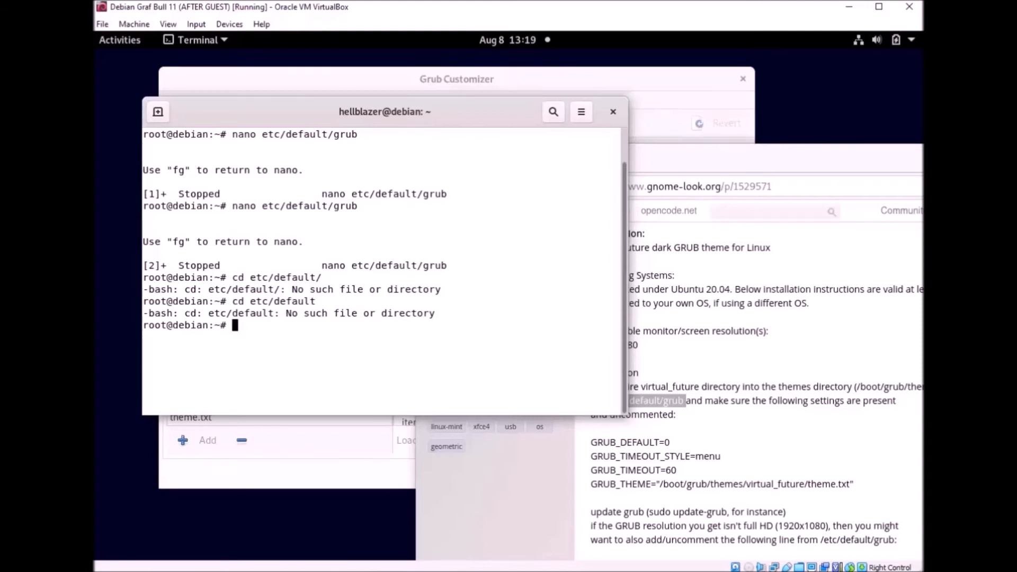
key("Up")
type("/grub")
key("Return")
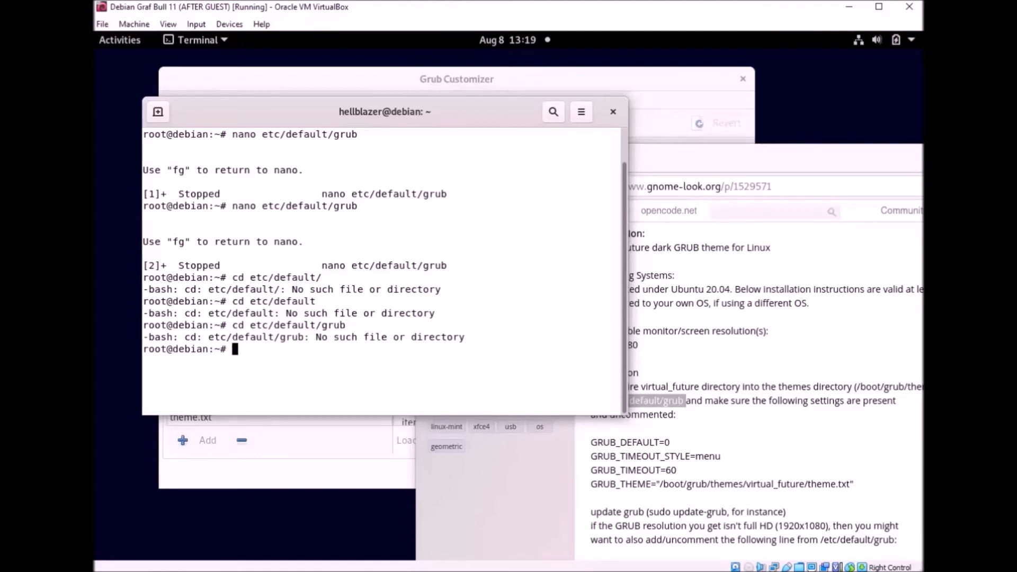
Step: Open etc/default/grub in nano again, suspend it, and attempt logout, refused due to stopped jobs
key("Up")
key("Left")
key("Left")
key("Left")
key("Left")
key("Left")
key("Left")
key("Left")
key("Left")
key("Left")
key("Left")
key("Left")
key("Left")
key("Left")
key("Left")
key("Left")
key("Left")
key("Left")
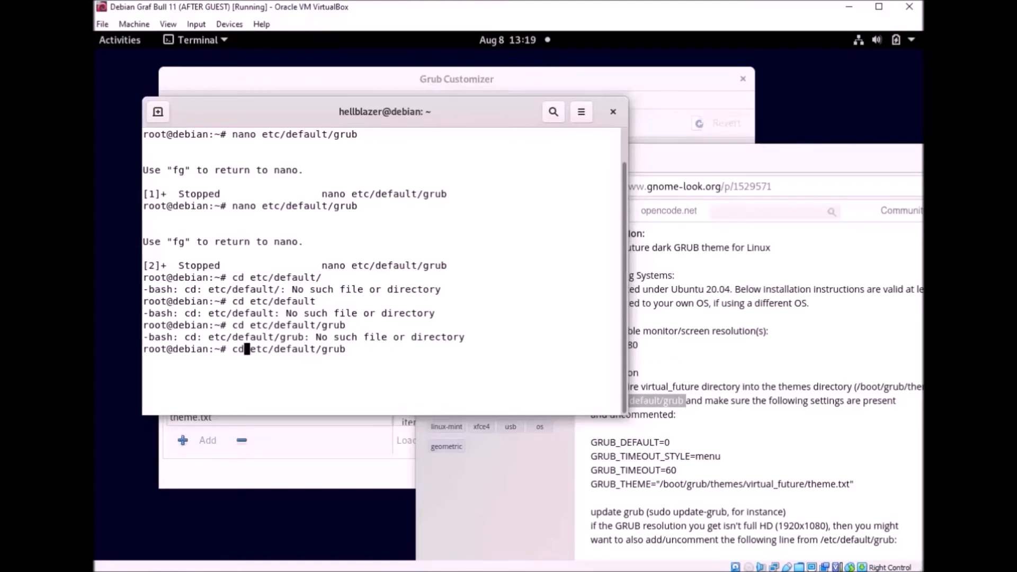
key("BackSpace")
key("BackSpace")
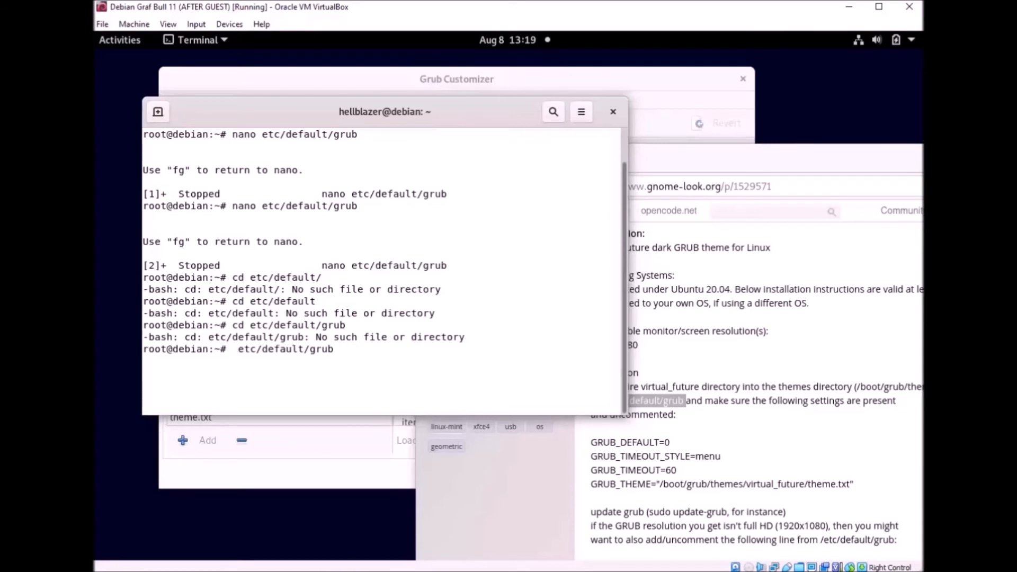
type("nano")
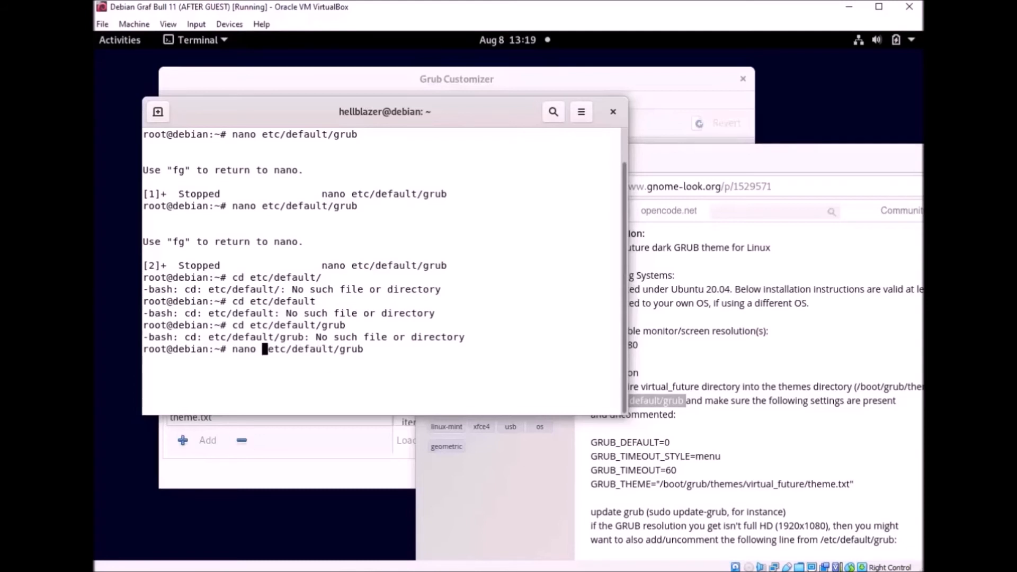
key("Return")
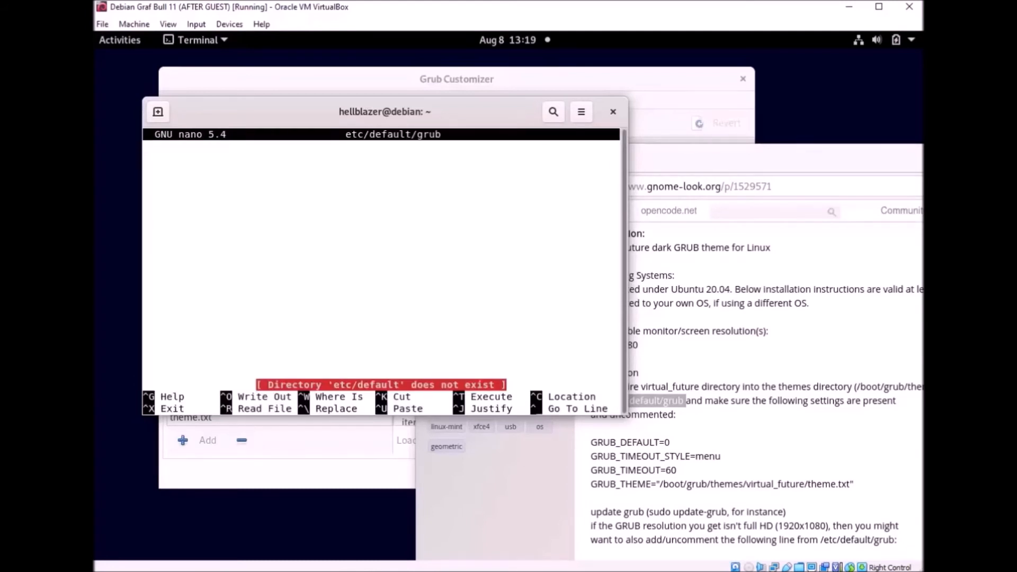
key("ctrl+z")
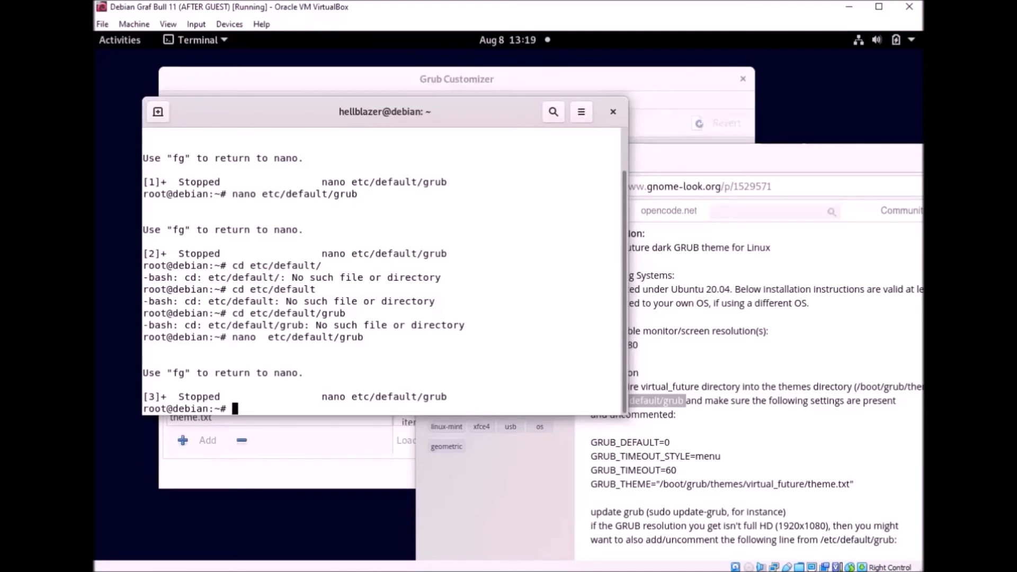
type("logout")
key("Return")
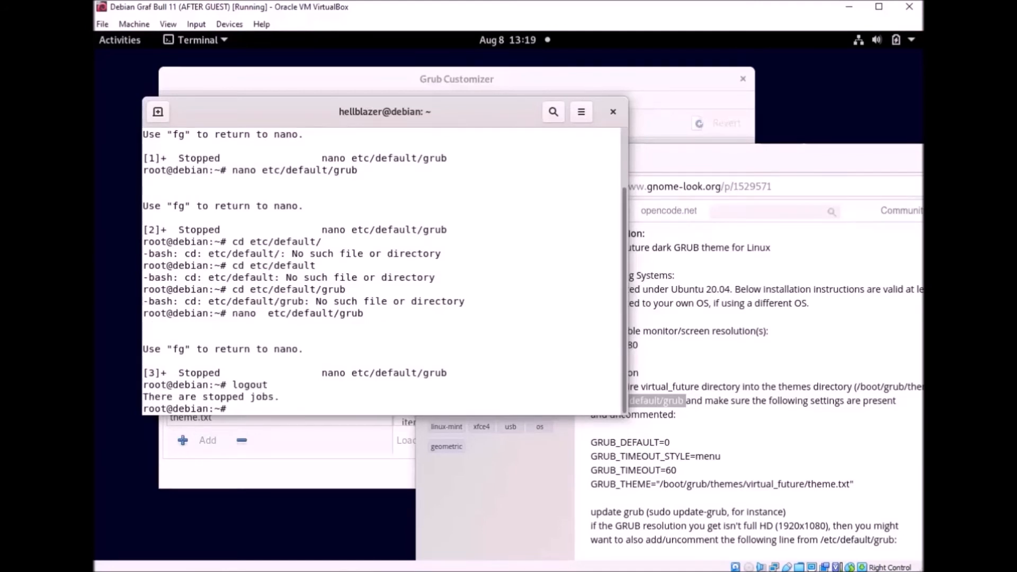
Step: Exit the root shell and try sudo nano /etc/default/grub, which is refused
type("exit")
key("Return")
key("Return")
key("Return")
key("Return")
key("Return")
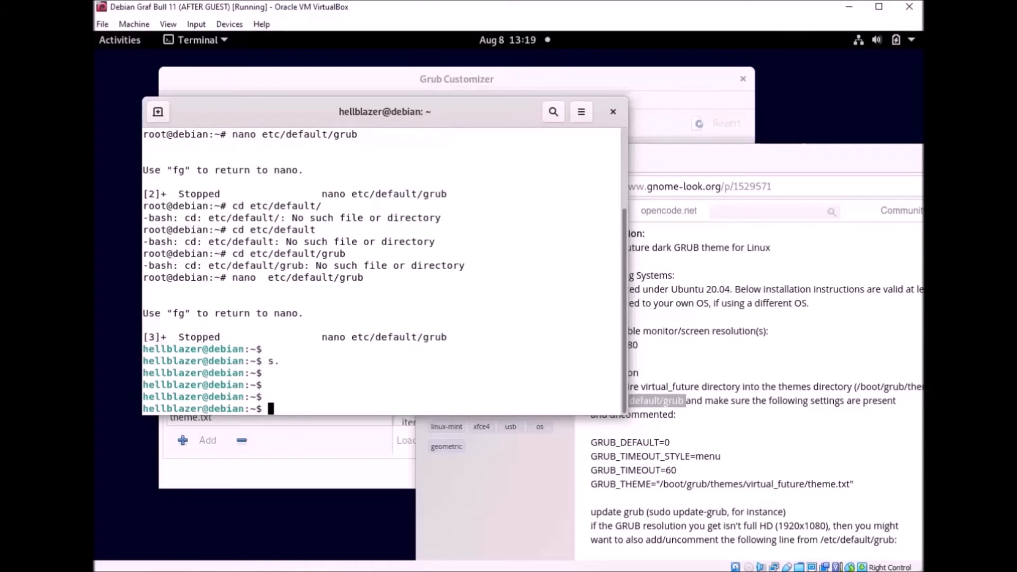
type("sudo nano et")
key("BackSpace")
type("/etc/")
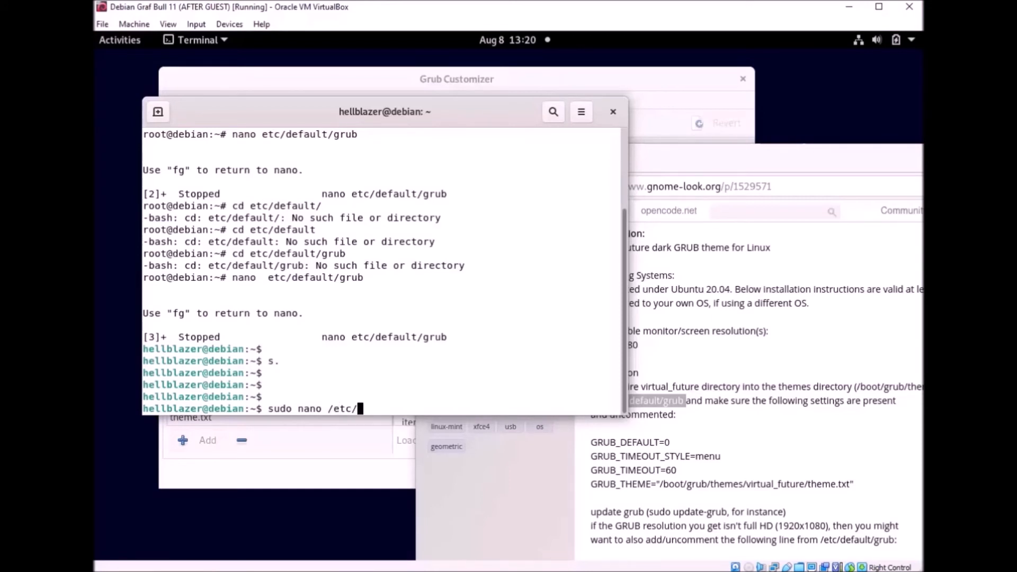
type("default/grub")
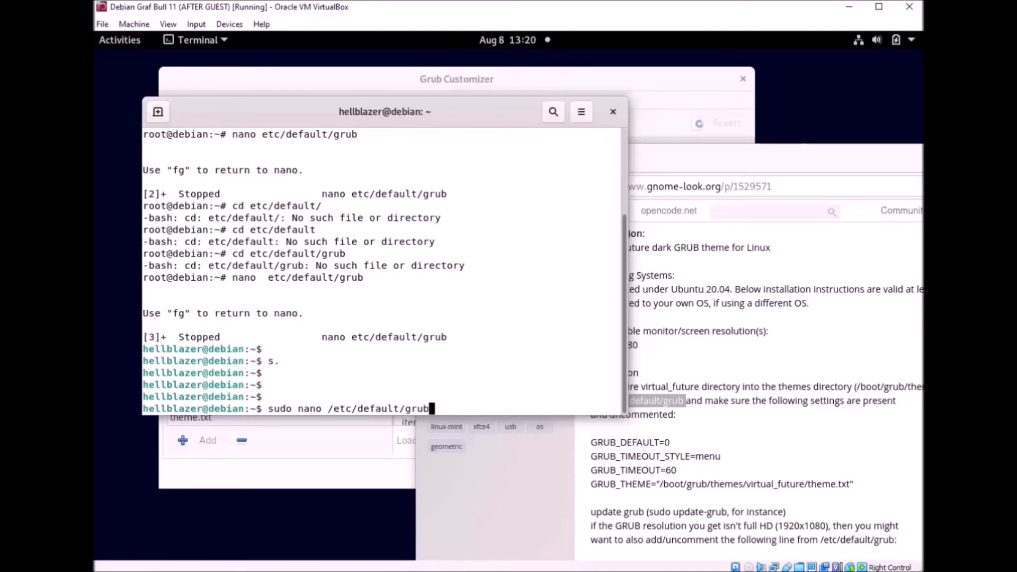
key("Return")
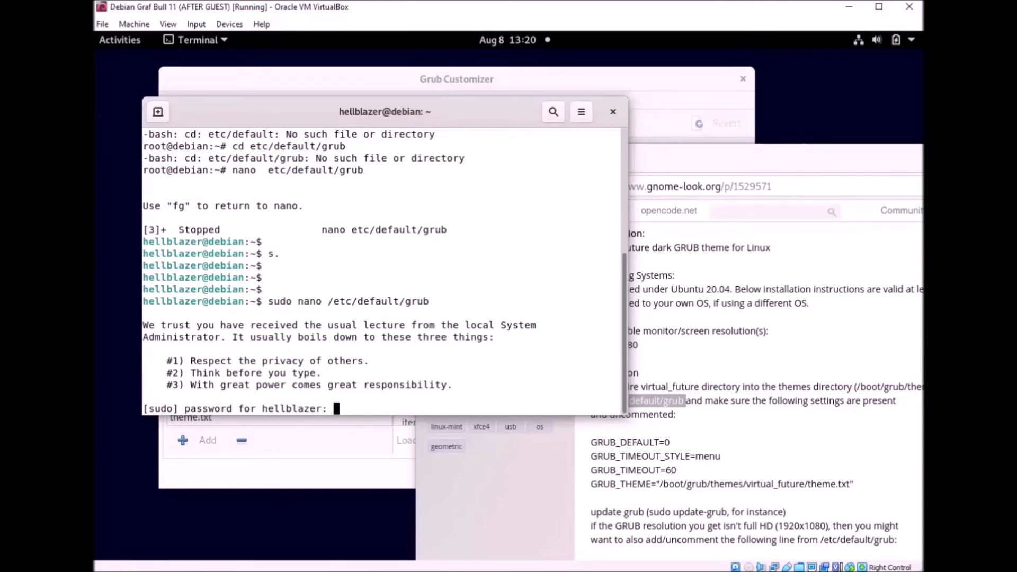
key("Return")
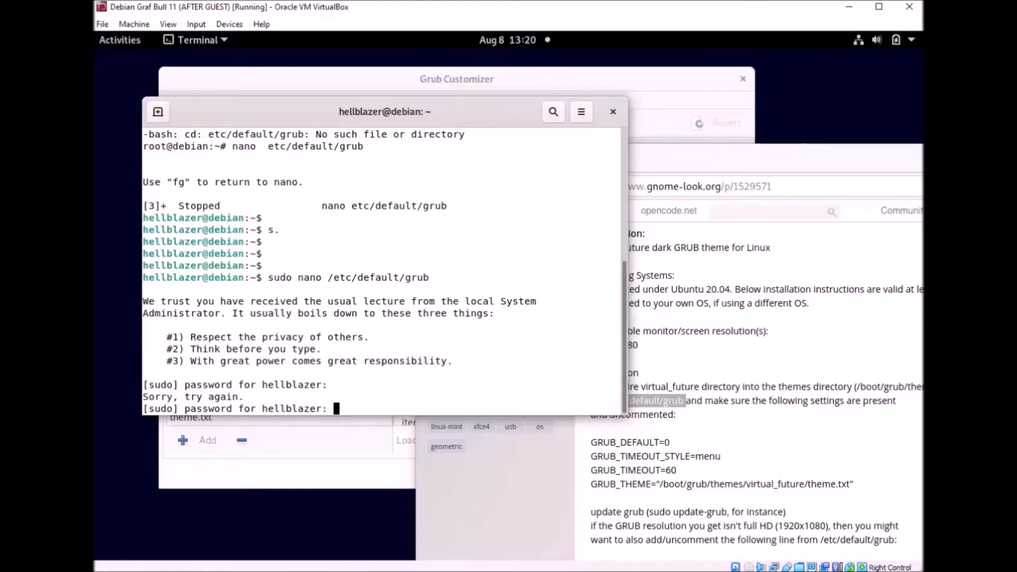
key("Return")
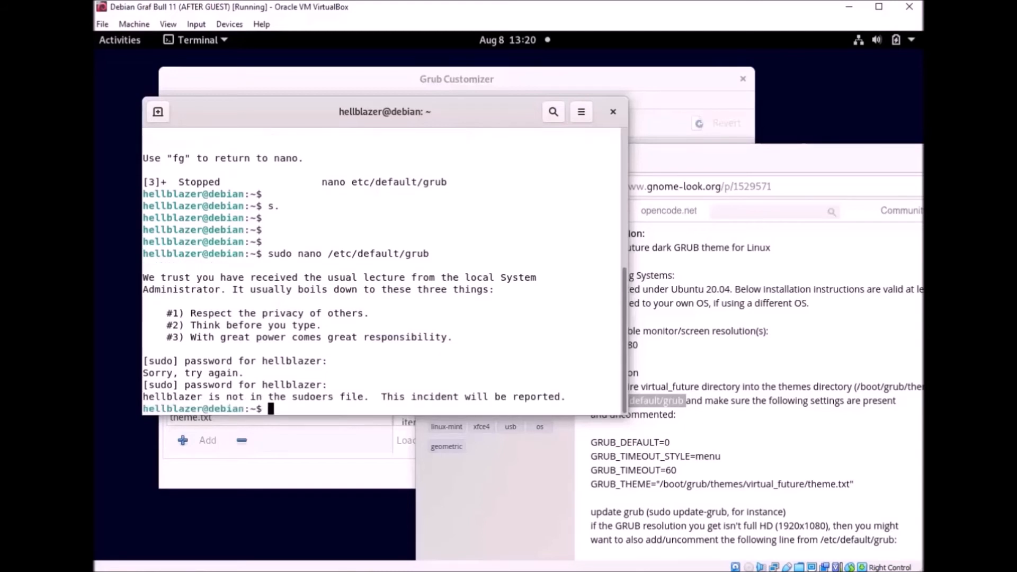
Step: Run su - and enter the root password to get a root prompt
key("Up")
key("BackSpace")
key("BackSpace")
key("BackSpace")
key("BackSpace")
key("BackSpace")
key("BackSpace")
key("BackSpace")
key("BackSpace")
key("BackSpace")
key("BackSpace")
key("BackSpace")
key("BackSpace")
key("BackSpace")
key("BackSpace")
key("BackSpace")
key("BackSpace")
key("BackSpace")
key("BackSpace")
key("BackSpace")
key("BackSpace")
type("su -")
key("Return")
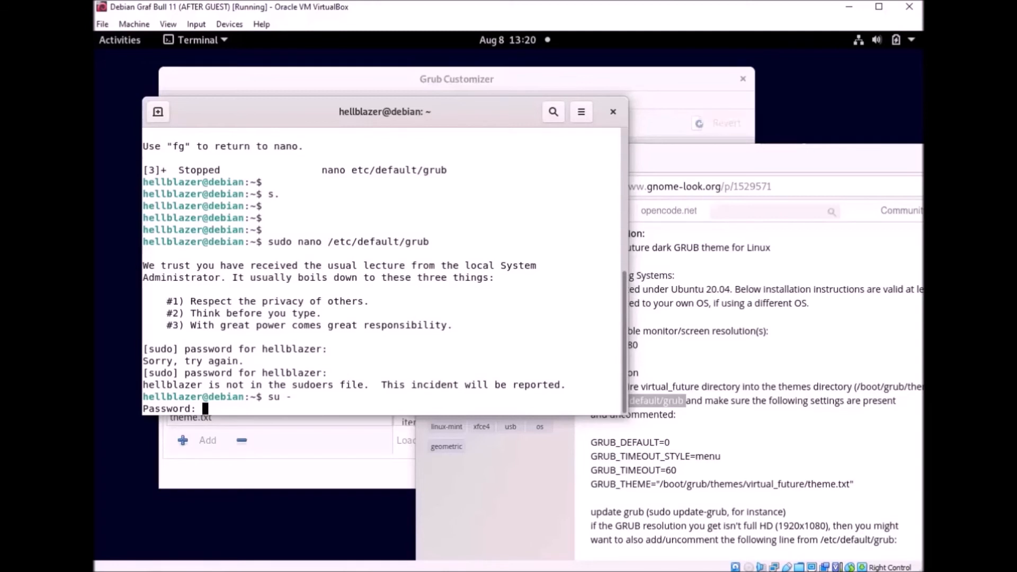
key("Return")
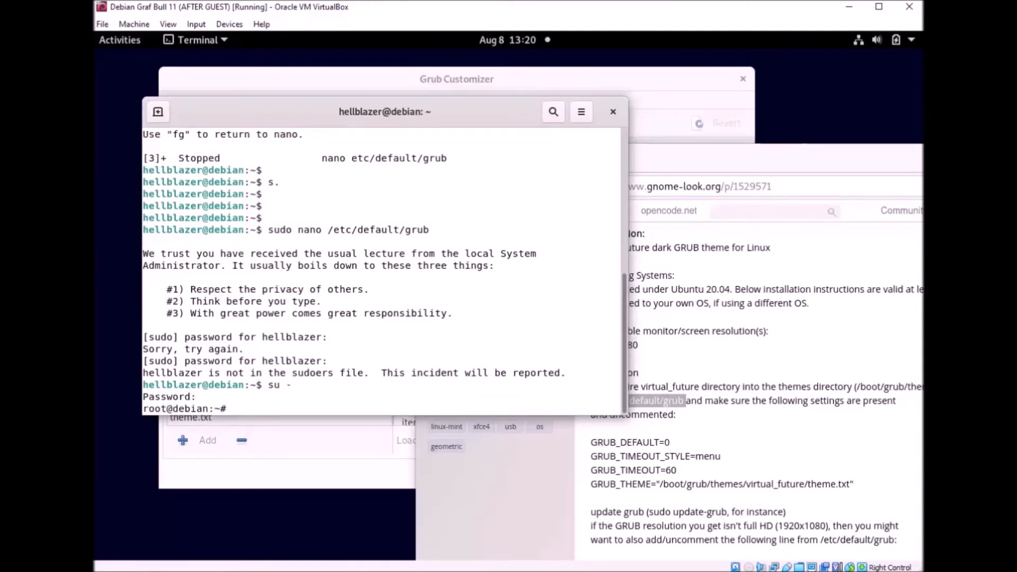
Step: Change into /etc and list its contents in an enlarged terminal
type("cd /etc")
key("Return")
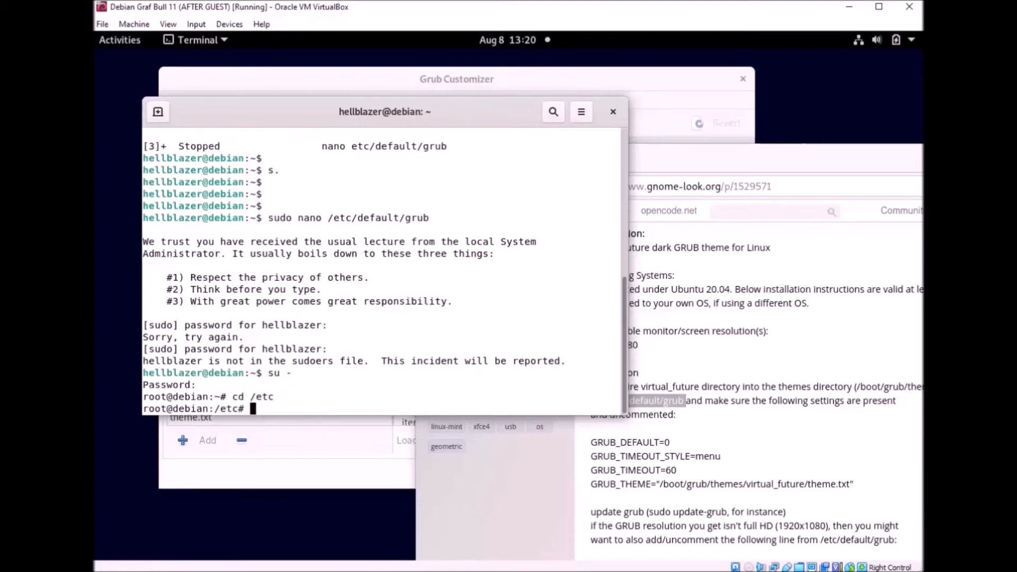
type("ls")
key("Return")
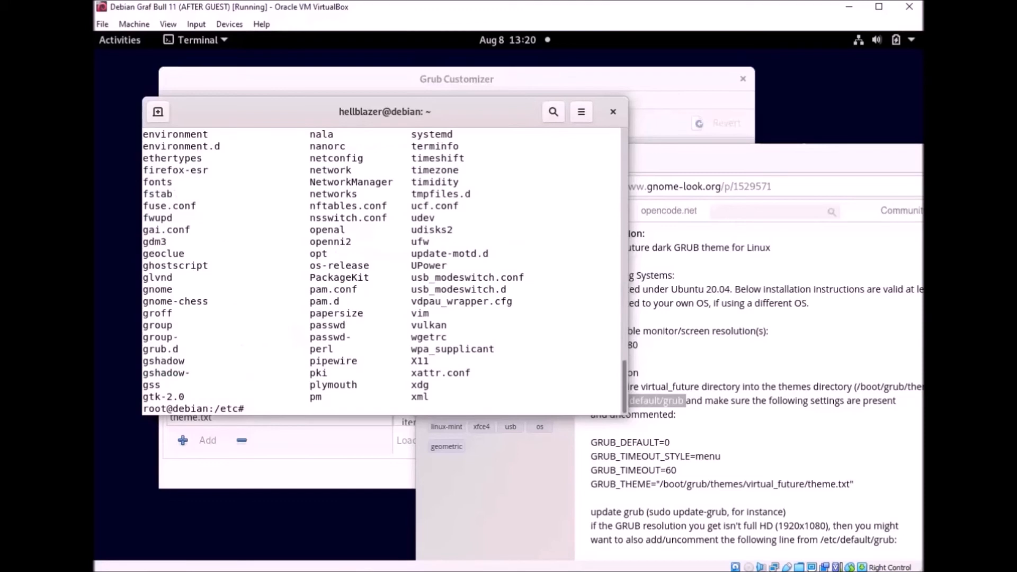
left_click_drag(627, 416, 883, 528)
scroll(388, 325, "up", 10)
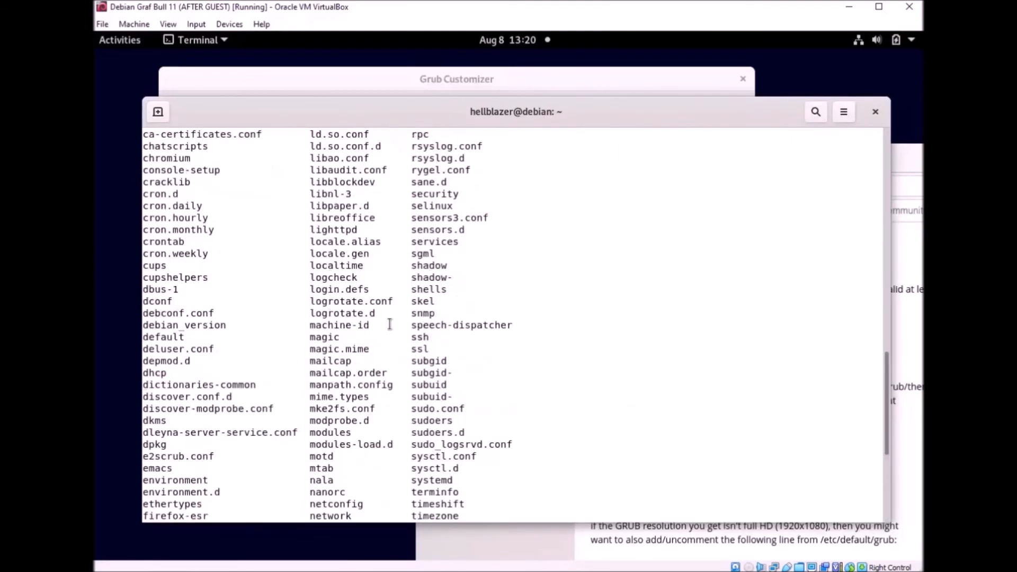
scroll(390, 343, "down", 5)
scroll(180, 349, "down", 3)
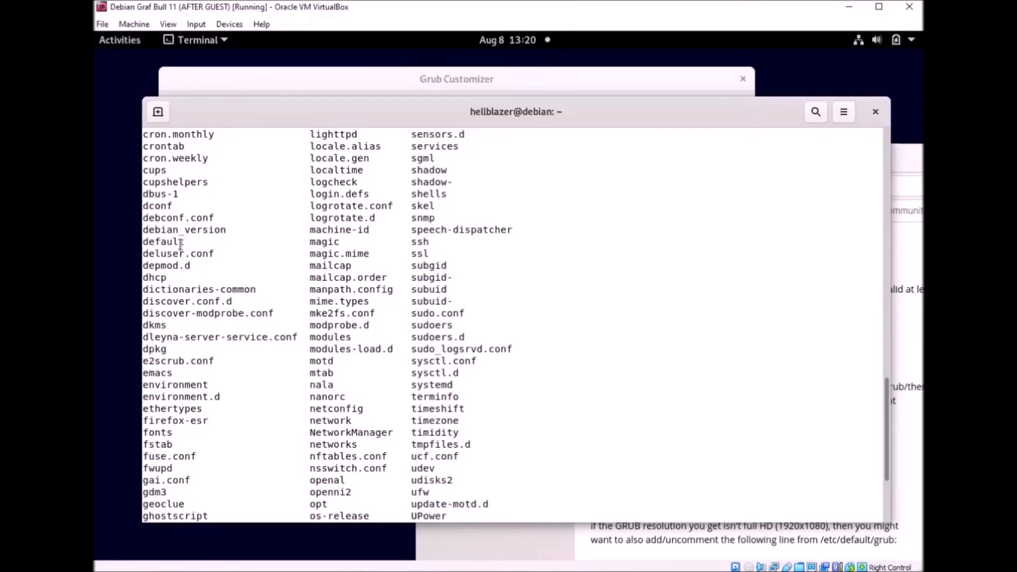
scroll(551, 365, "down", 5)
Step: Move into /etc/default, list it, and open the grub file with nano grub
type("cd def")
type("ault")
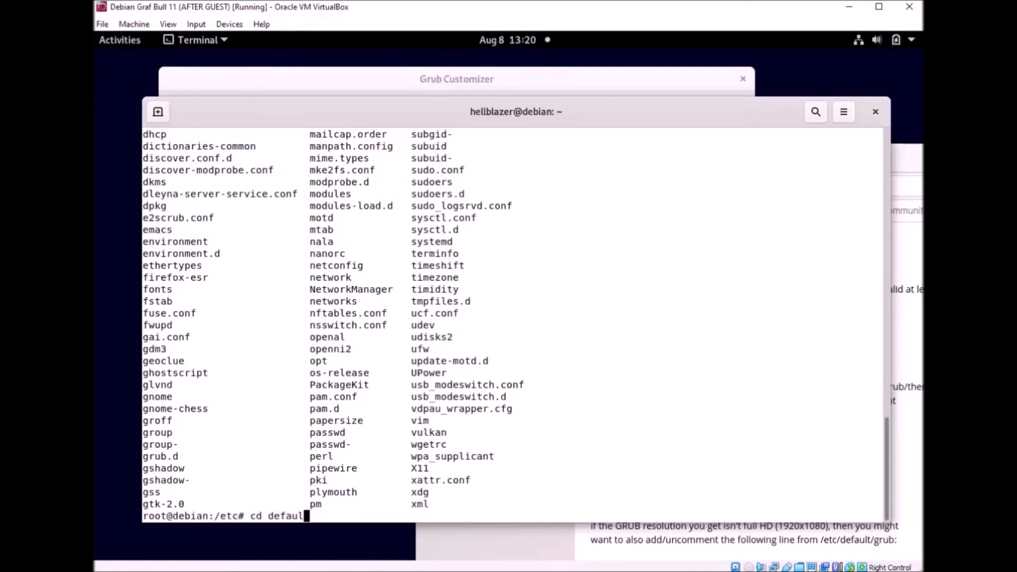
key("Return")
type("ls")
key("Return")
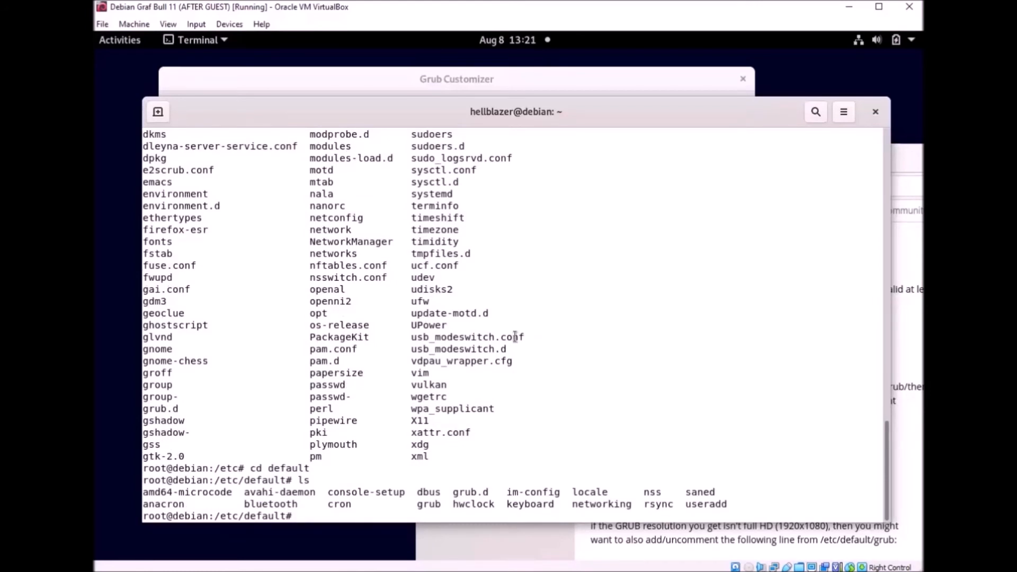
type("cd grub")
key("Return")
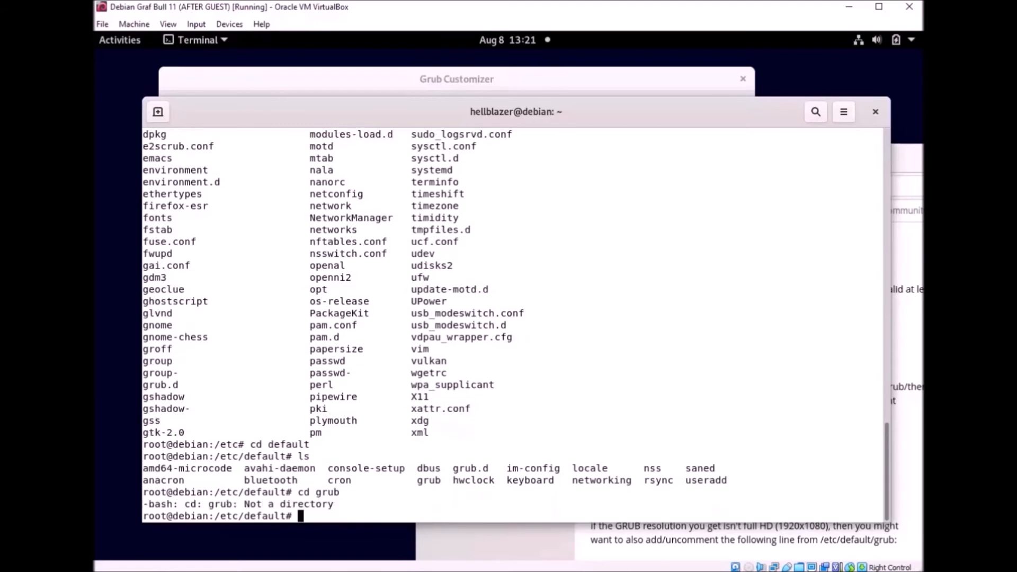
type("nano grub")
key("Return")
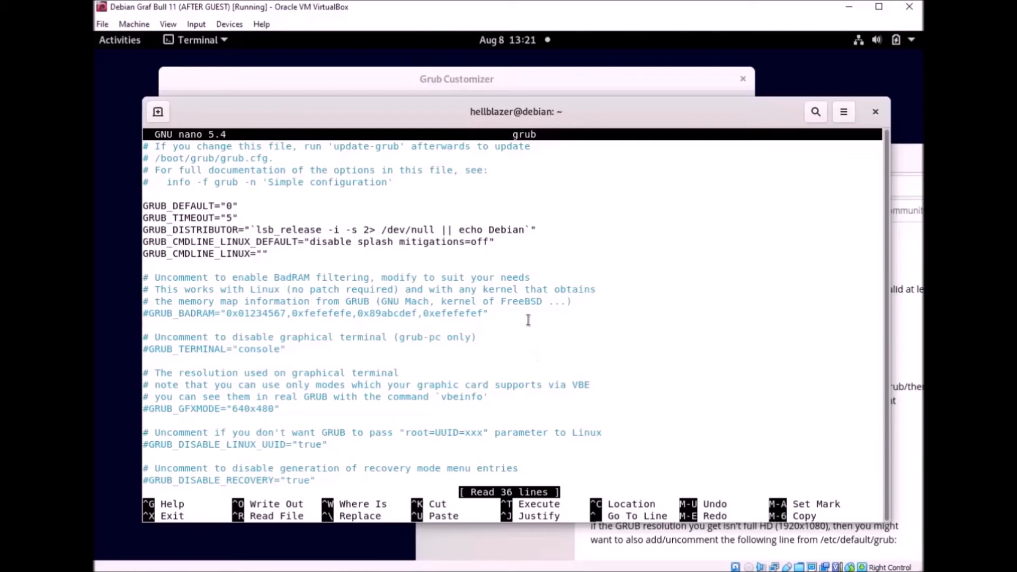
Step: Copy the GRUB_TIMEOUT_STYLE=menu line from the Virtual Future theme page
left_click(507, 537)
left_click(699, 440)
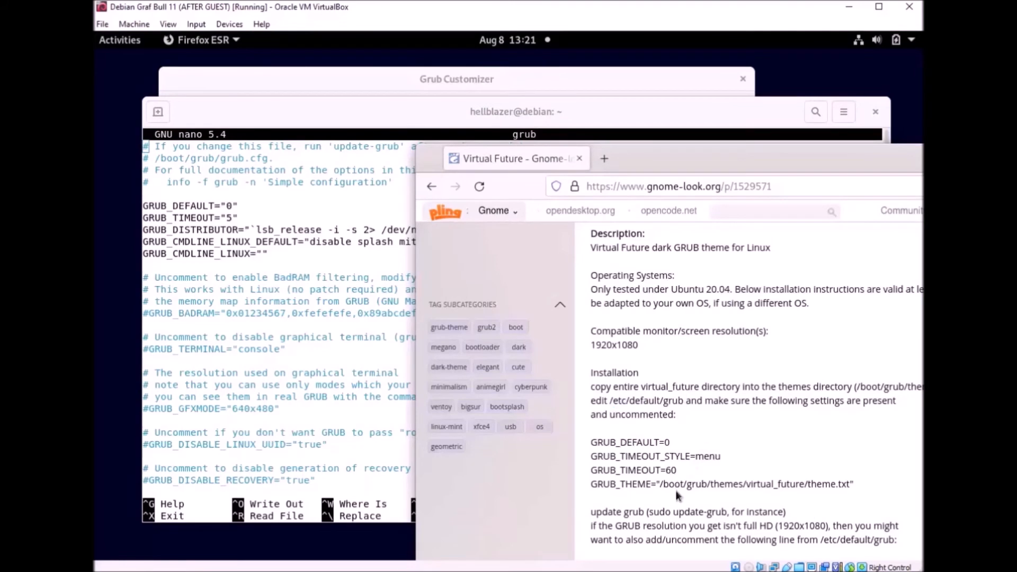
left_click_drag(656, 160, 789, 87)
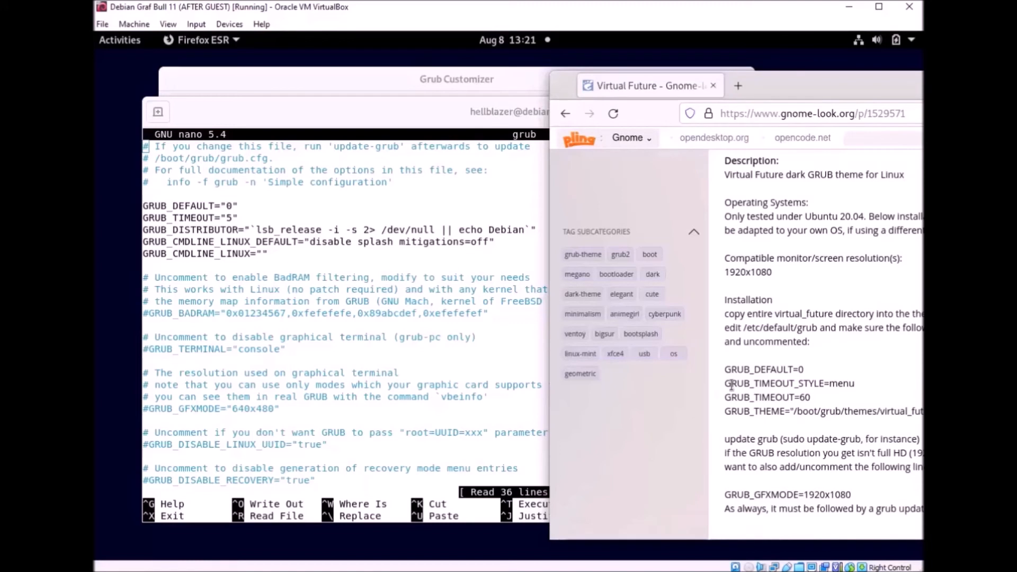
left_click_drag(855, 384, 726, 383)
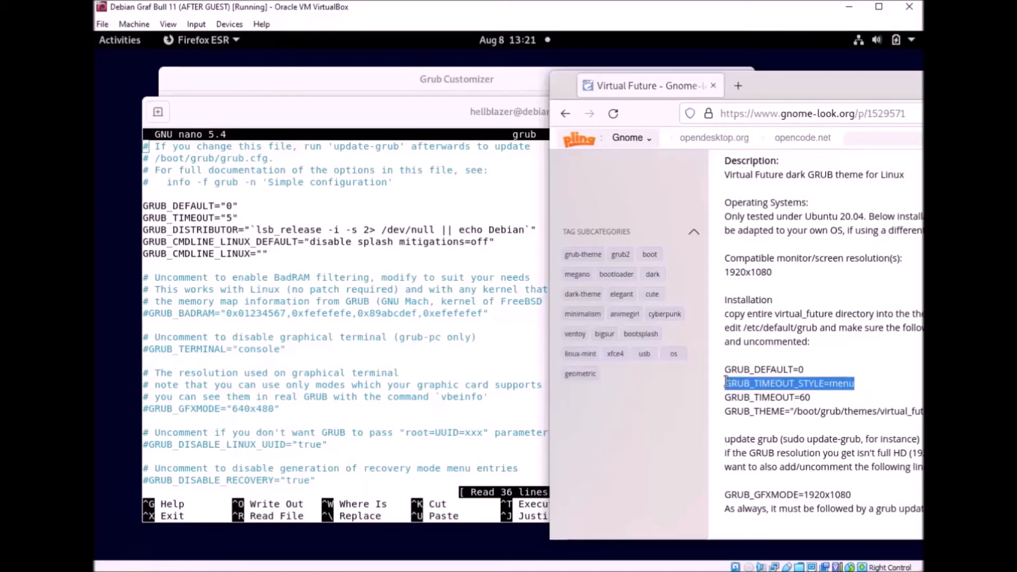
right_click(735, 387)
left_click(751, 393)
Step: Paste GRUB_TIMEOUT_STYLE=menu on a new line below GRUB_DEFAULT in nano
left_click(264, 207)
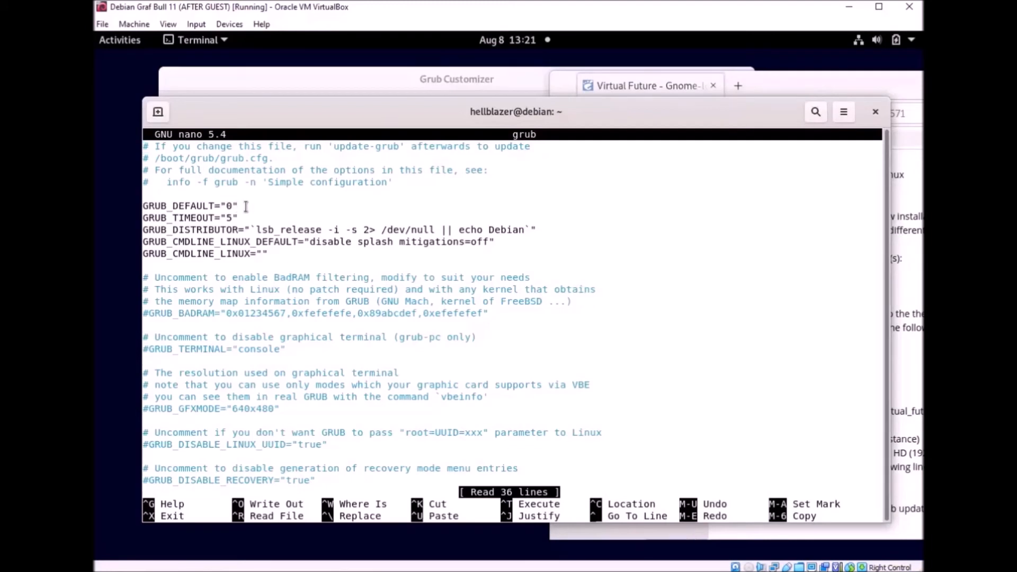
key("Down")
key("Down")
key("Down")
key("Down")
key("Down")
key("Right")
key("Right")
key("Right")
key("Right")
key("Right")
key("Right")
key("Right")
key("Right")
key("Right")
key("Right")
key("Right")
key("Right")
key("Right")
key("Right")
key("Right")
key("Right")
key("Return")
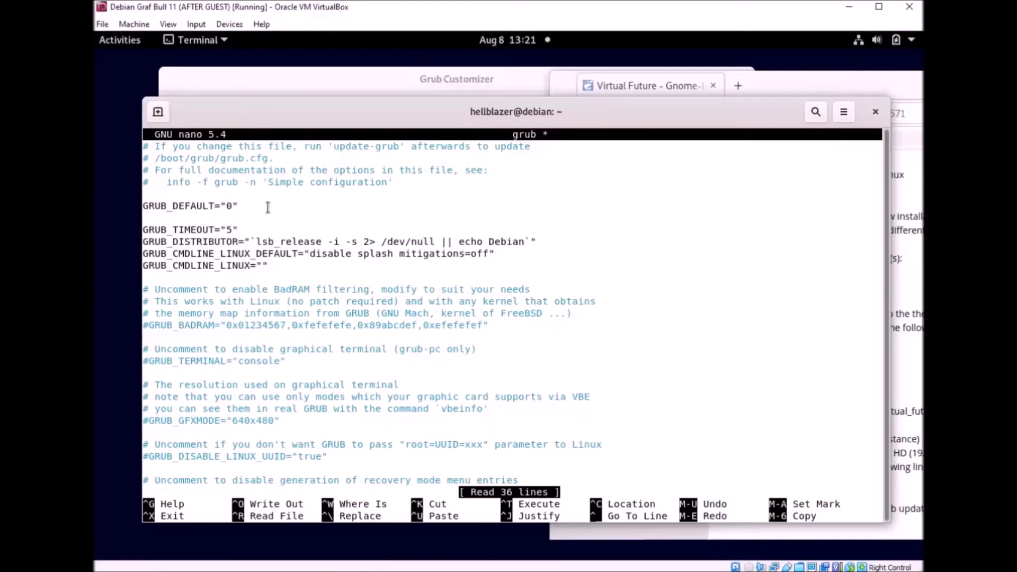
right_click(266, 221)
left_click(296, 264)
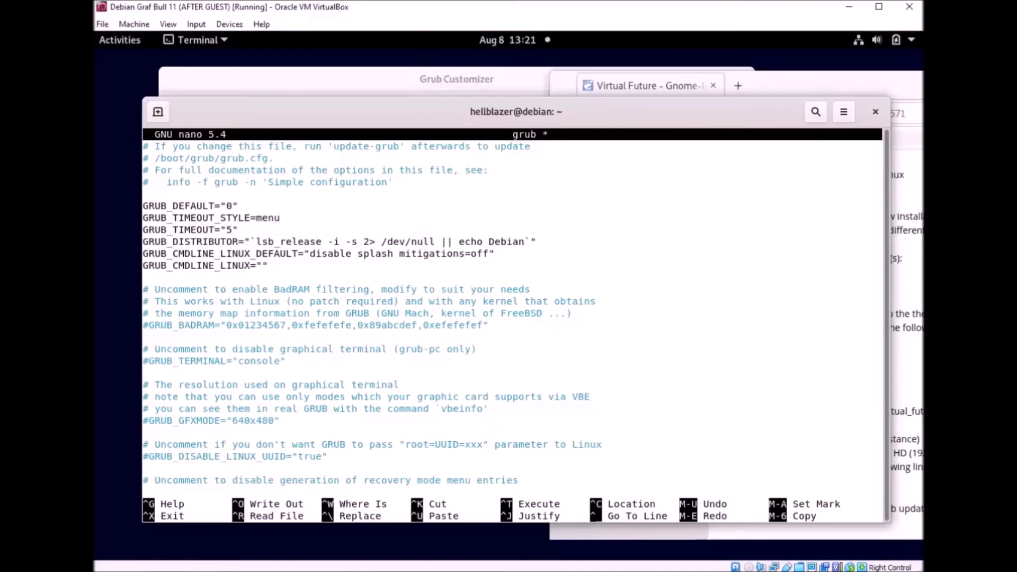
Step: Change GRUB_TIMEOUT from 5 to 60, matching the theme page's instructions
key("Delete")
type("0")
left_click(907, 342)
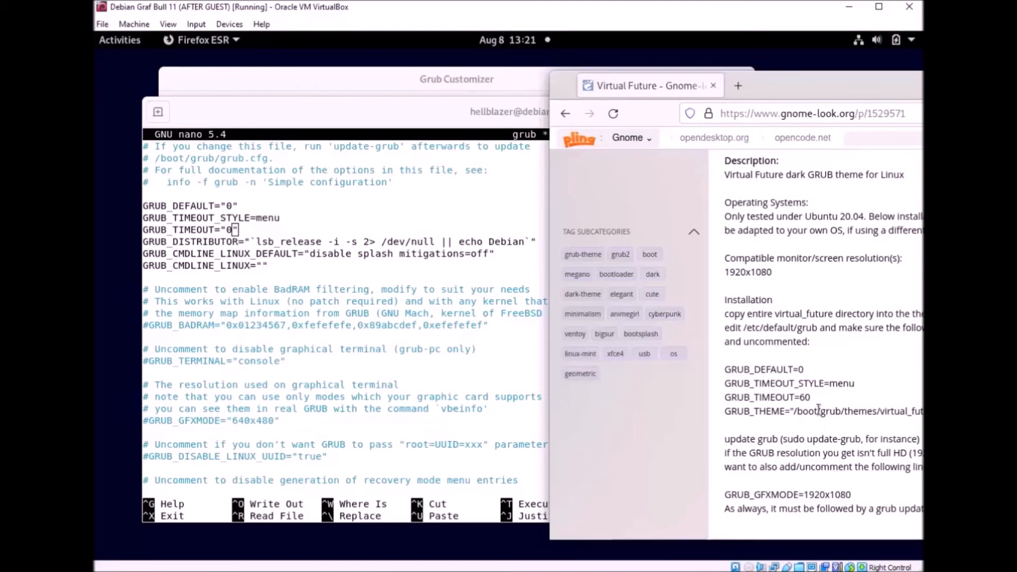
left_click_drag(810, 399, 726, 398)
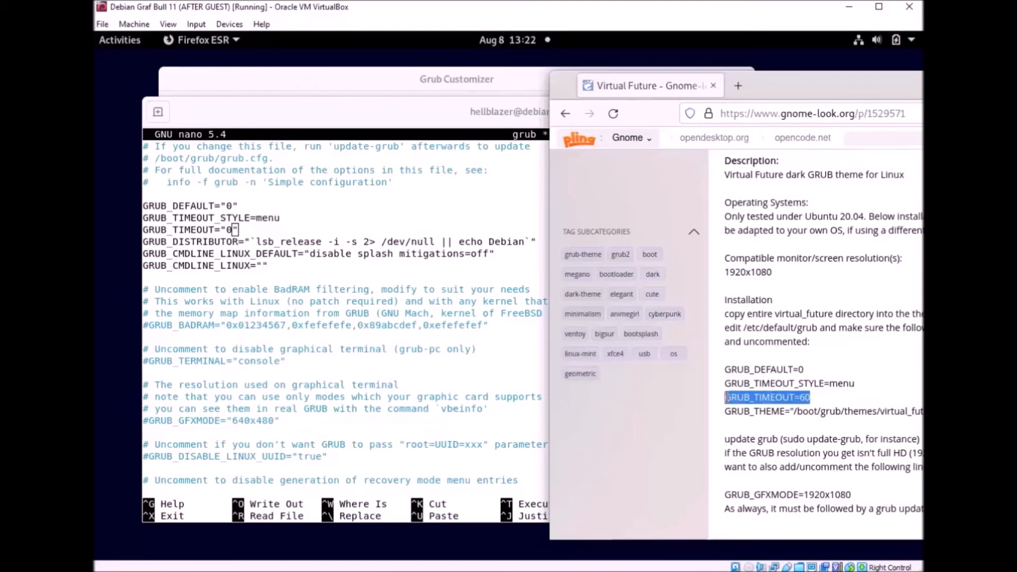
left_click(302, 292)
key("Left")
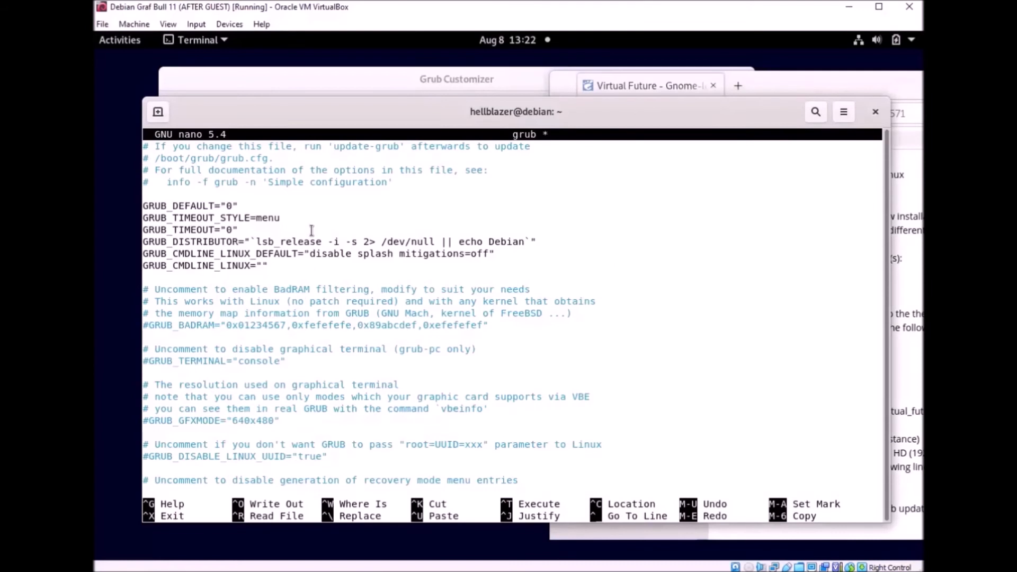
key("Right")
type("60")
Step: Copy the GRUB_THEME="/boot/grub/themes/virtual_future/theme.txt" line from the Virtual Future theme page
left_click(911, 332)
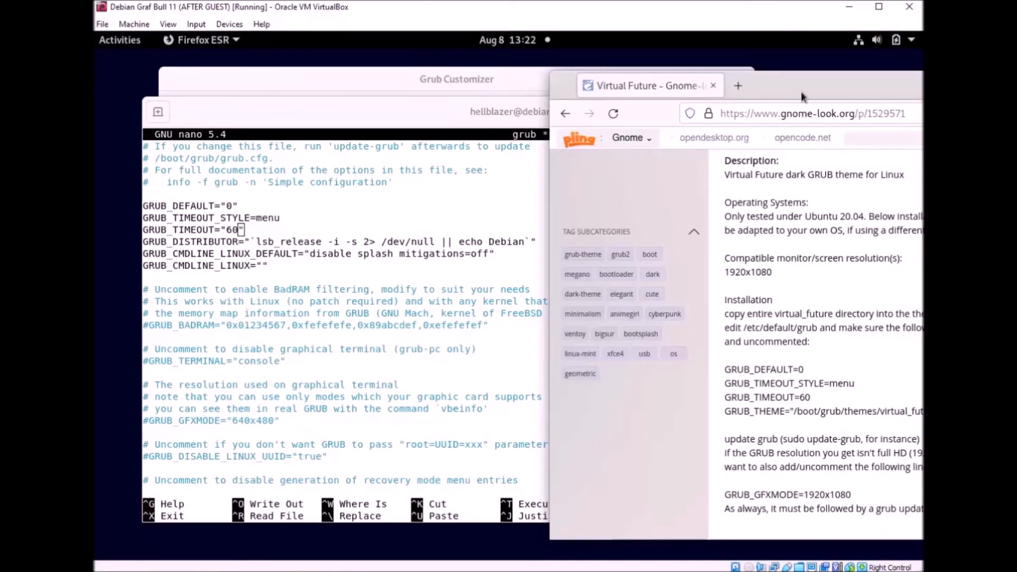
left_click_drag(802, 91, 686, 102)
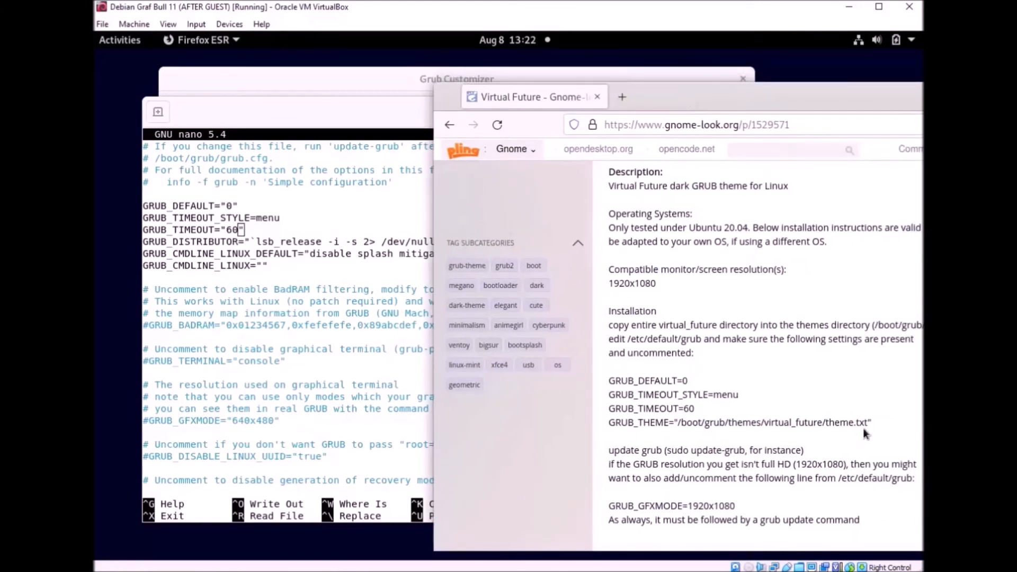
left_click_drag(874, 422, 609, 424)
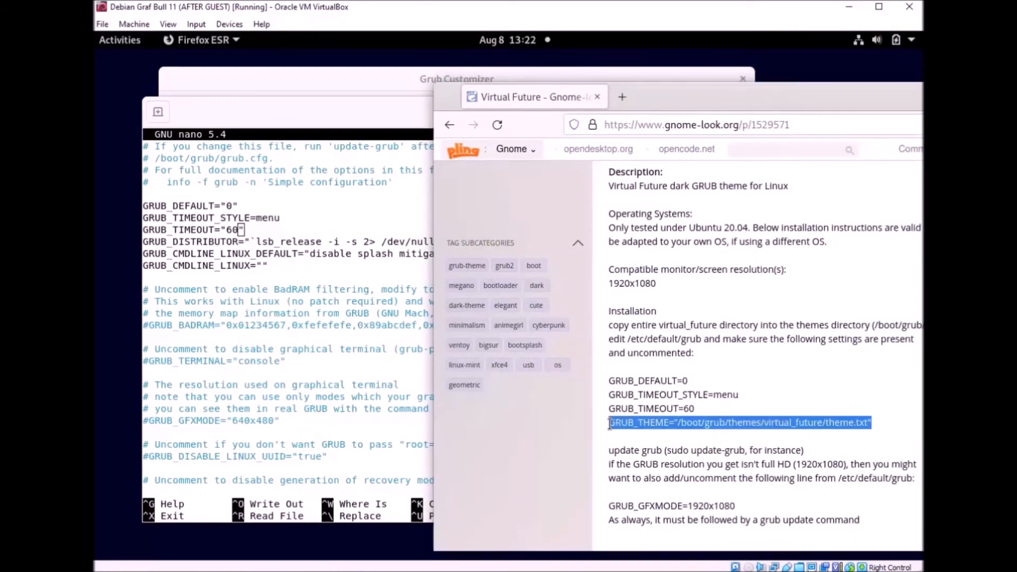
right_click(610, 423)
left_click(645, 437)
Step: Scroll the theme page and copy the GRUB_THEME line a second time
scroll(822, 302, "up", 10)
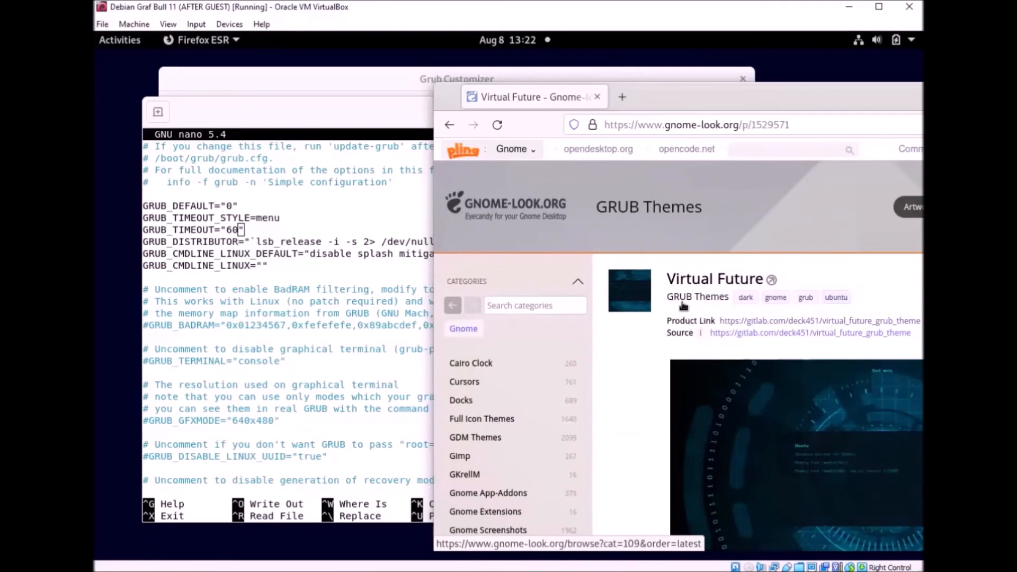
scroll(756, 416, "down", 10)
scroll(757, 416, "down", 4)
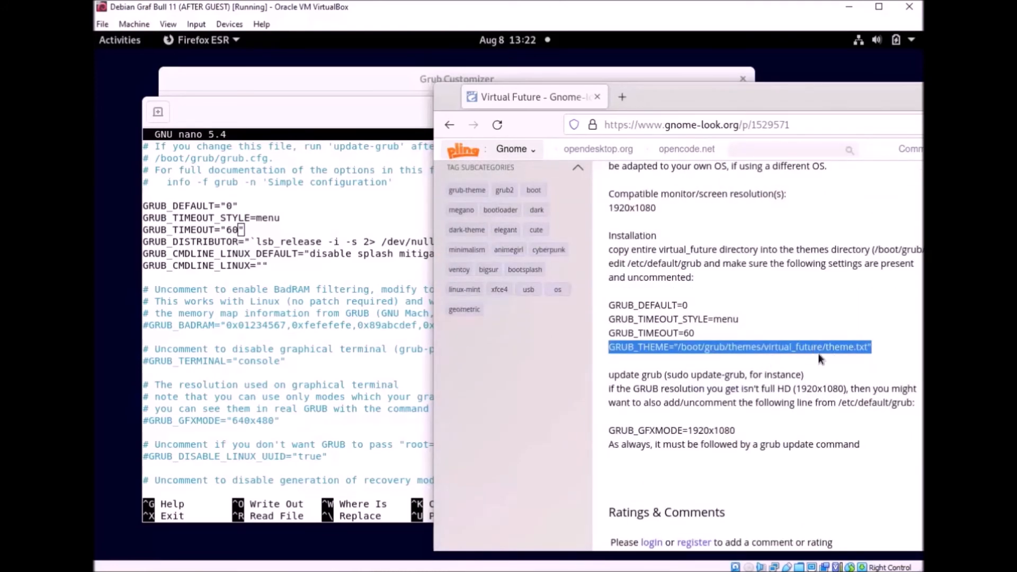
scroll(866, 381, "up", 5)
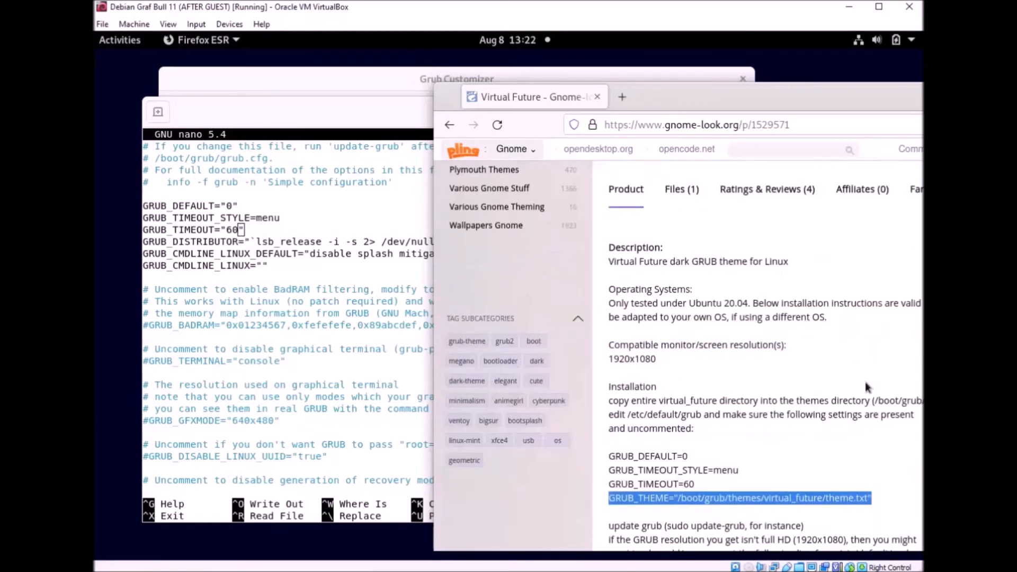
scroll(865, 381, "down", 2)
scroll(797, 516, "down", 3)
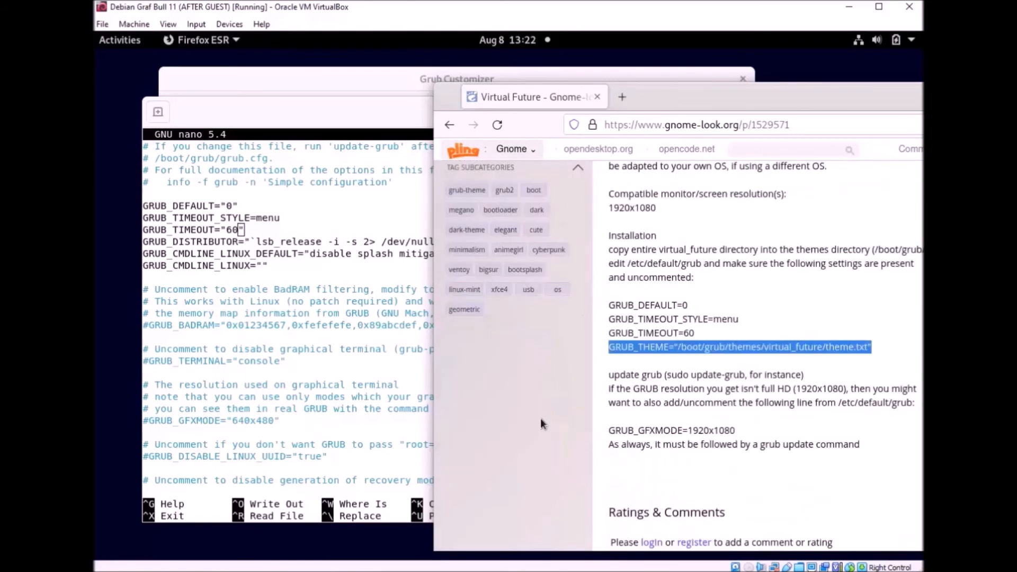
right_click(756, 362)
left_click(762, 367)
left_click(386, 83)
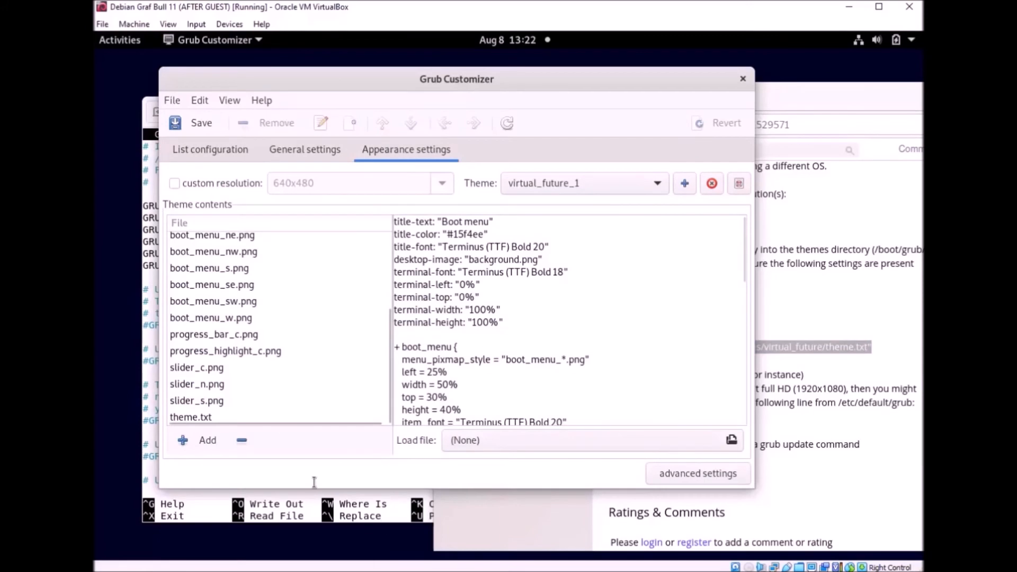
left_click_drag(644, 75, 616, 78)
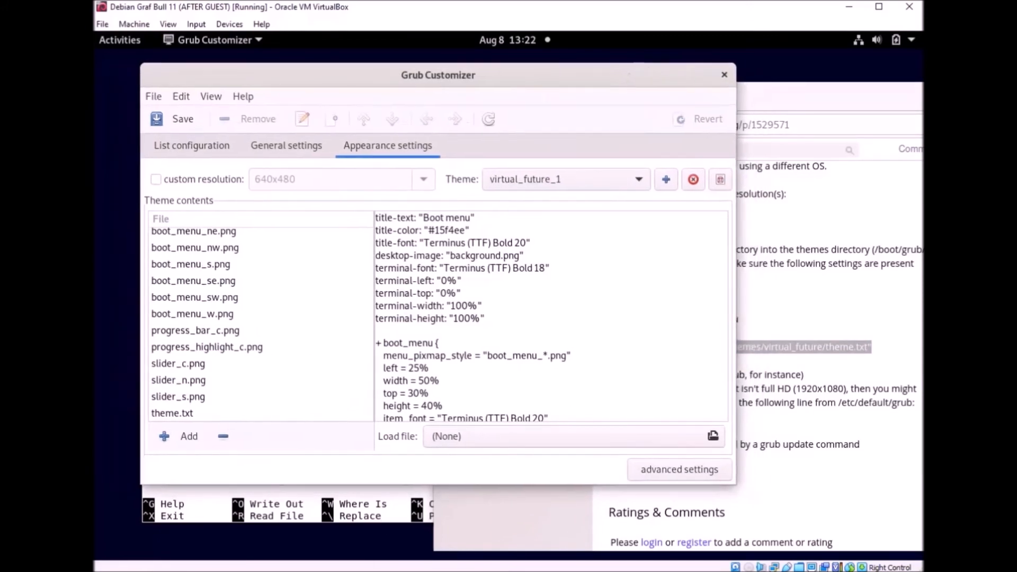
left_click(135, 42)
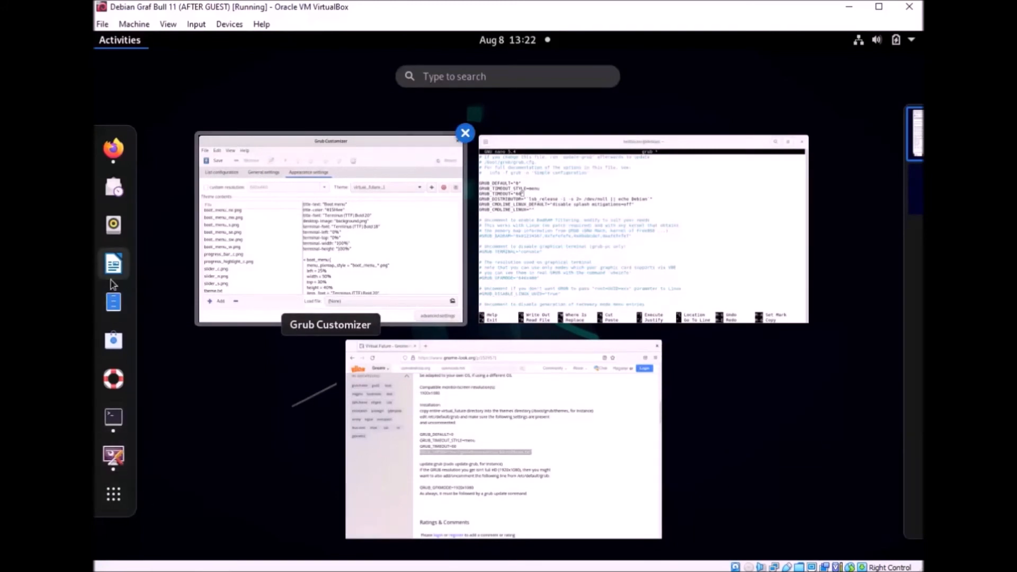
left_click(113, 456)
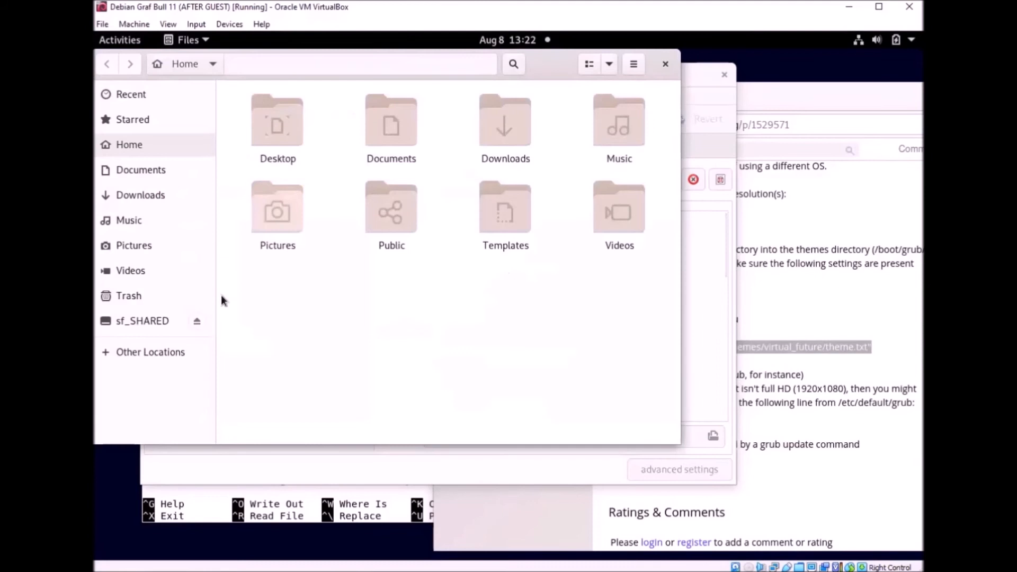
Step: In Downloads, open the virtual_future_1.0.4.tar.gz archive and inspect its virtual_future folder
left_click(142, 197)
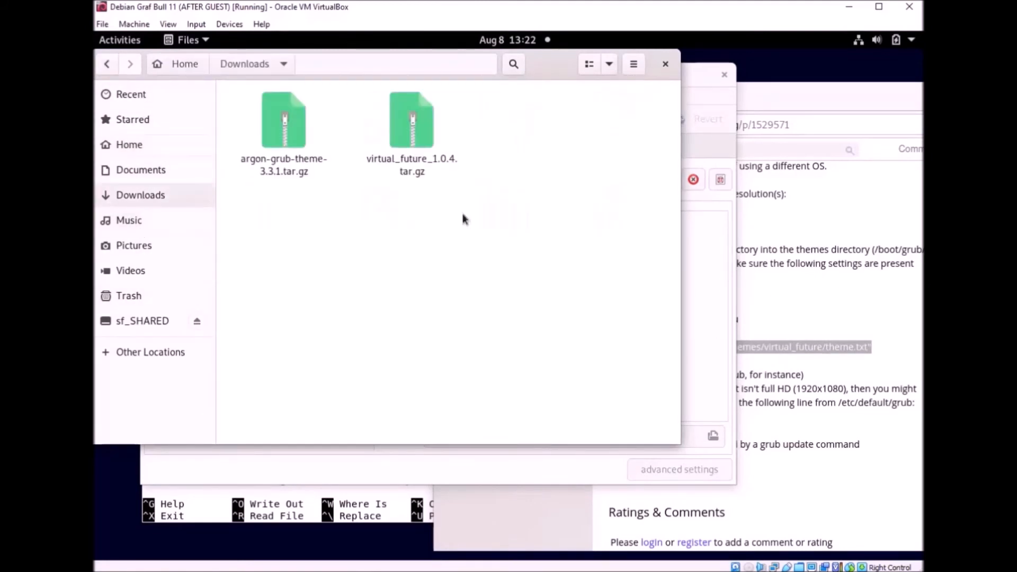
left_click(400, 139)
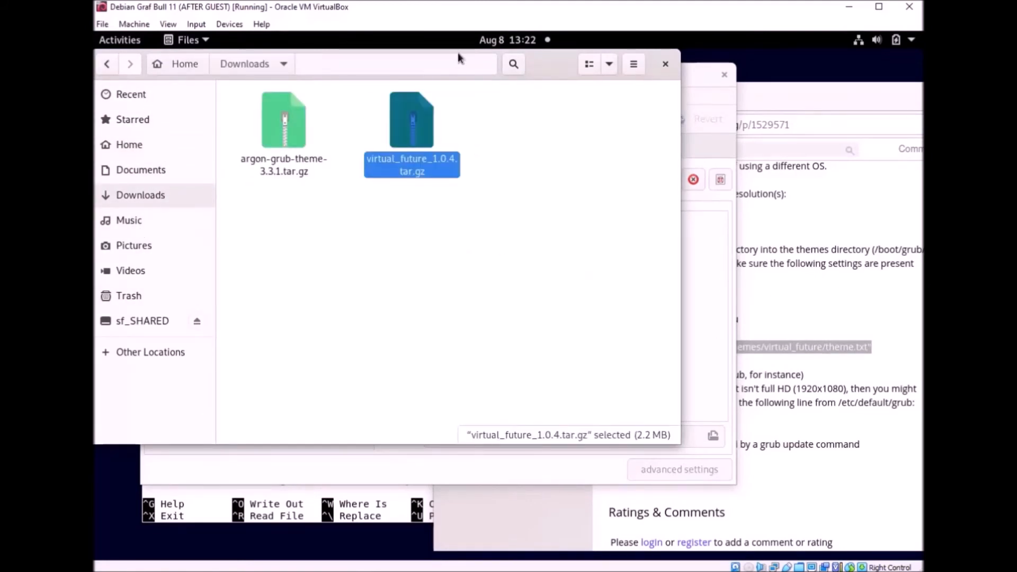
left_click_drag(562, 70, 566, 84)
right_click(416, 140)
left_click(408, 142)
left_click(435, 202)
left_click(422, 150)
double_click(422, 152)
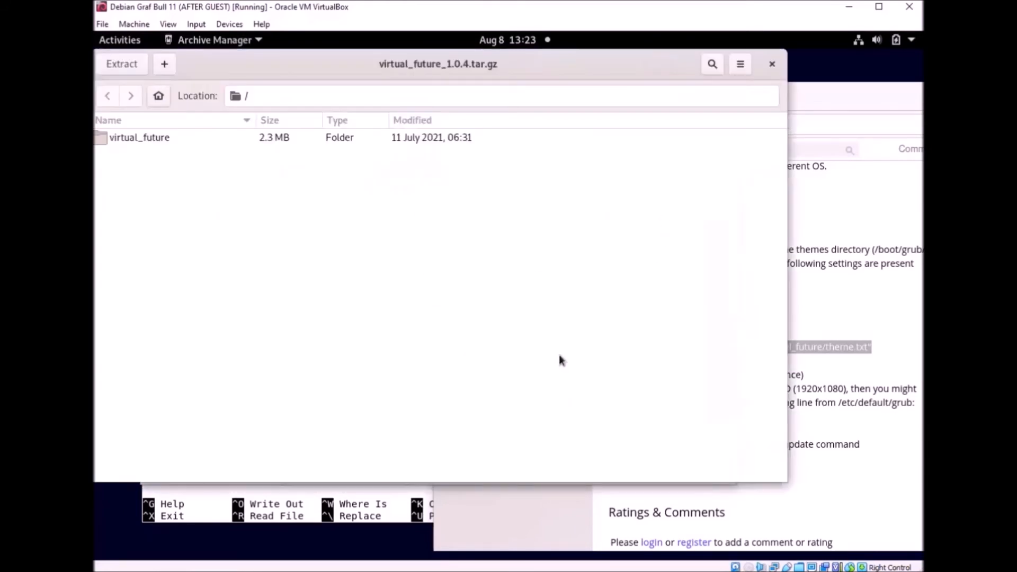
double_click(148, 136)
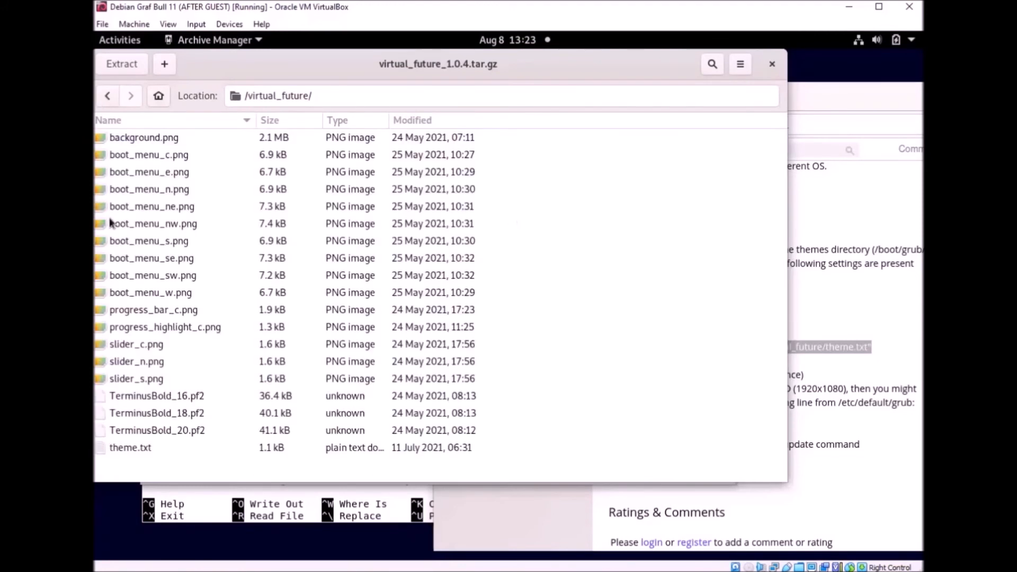
left_click(107, 98)
left_click(156, 143)
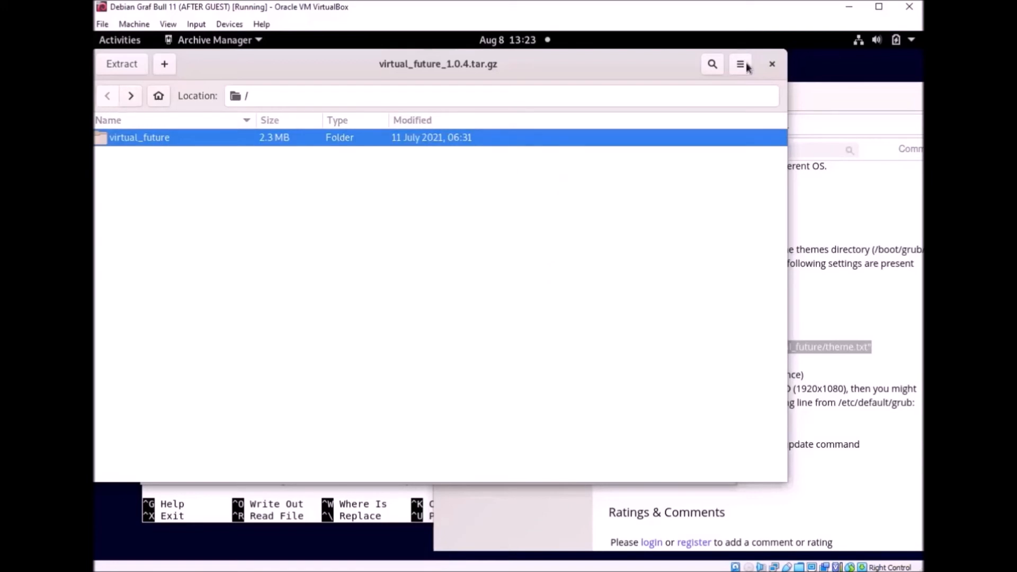
left_click(772, 64)
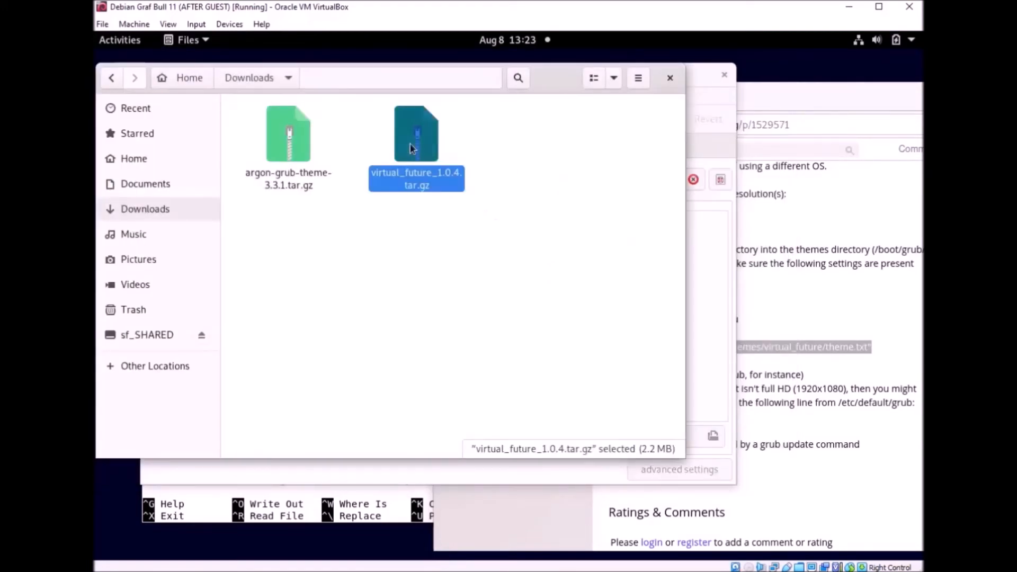
Step: Extract the archive into Downloads, browse into virtual_future_1.0.4/virtual_future, then close Files
right_click(411, 145)
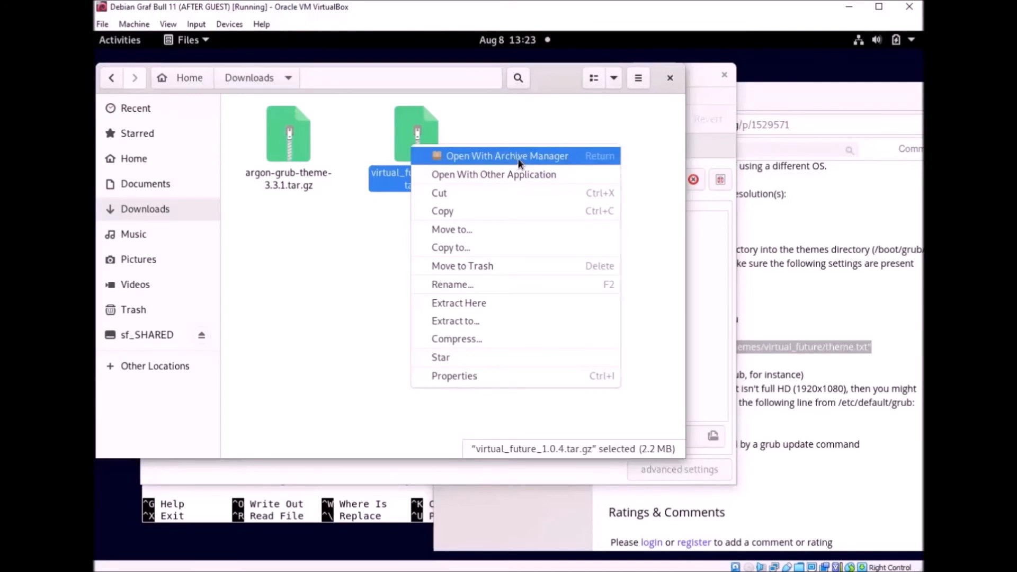
left_click(490, 303)
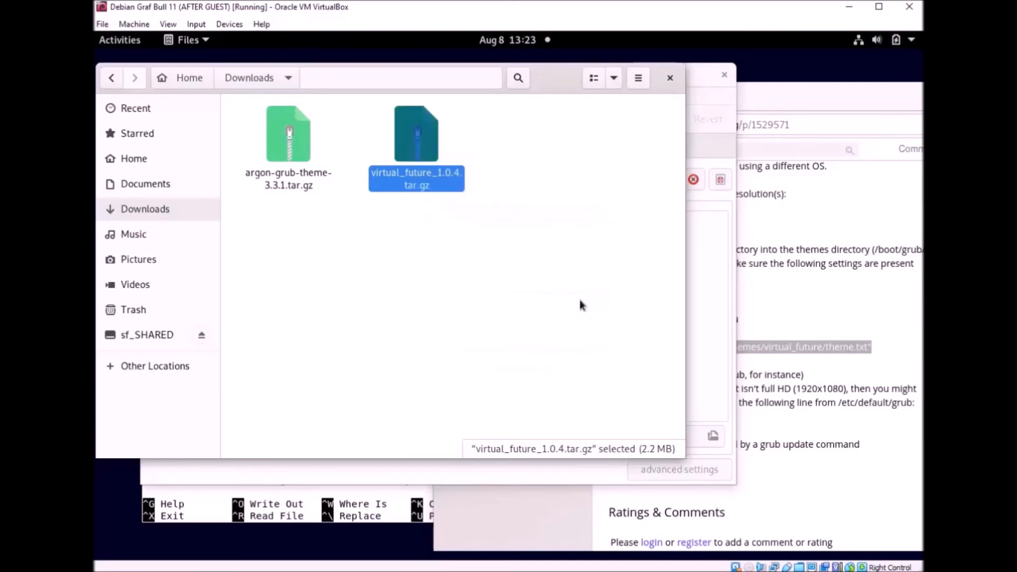
double_click(291, 151)
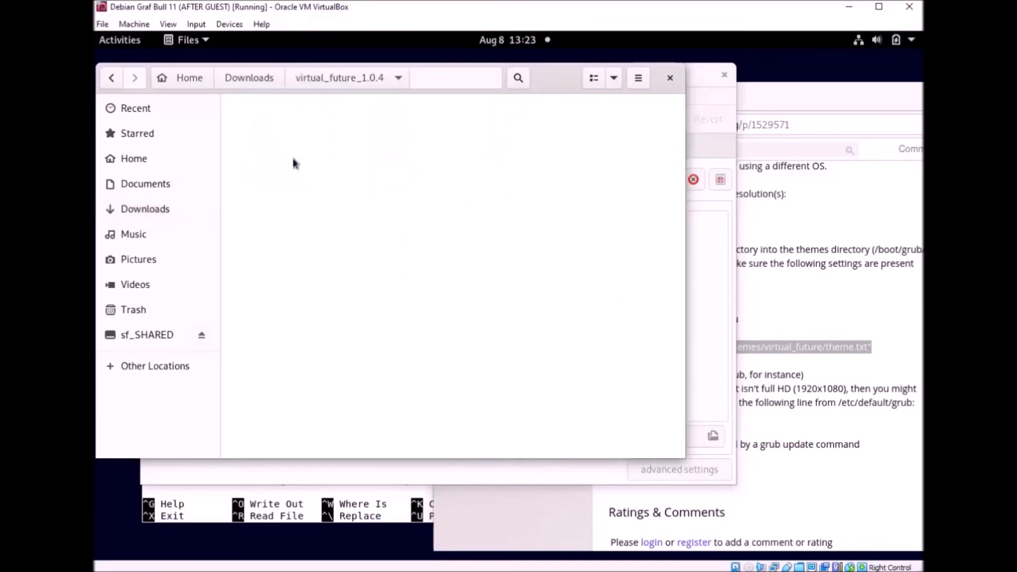
left_click(298, 153)
double_click(296, 154)
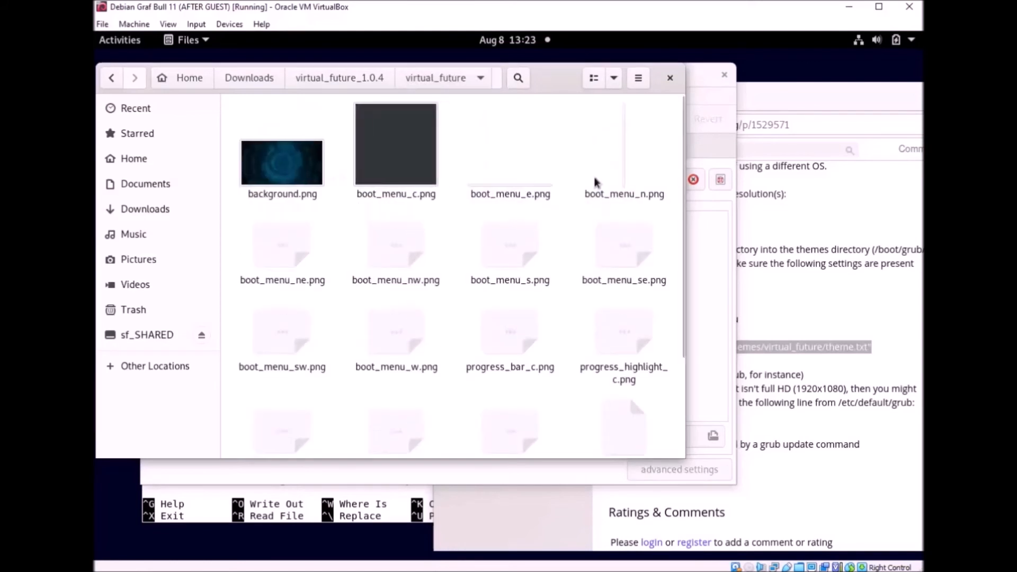
left_click(670, 77)
left_click_drag(565, 81, 653, 76)
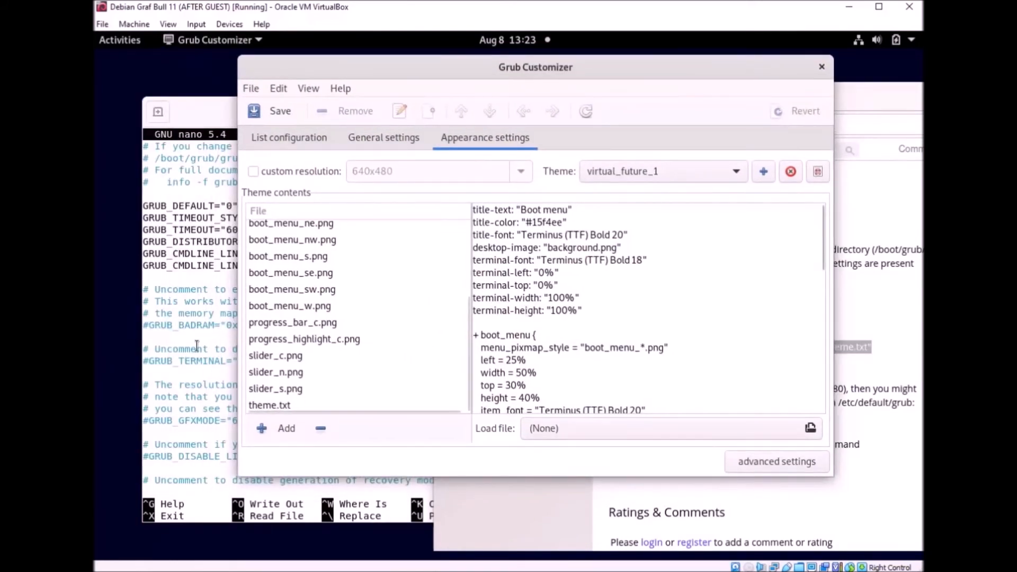
Step: Paste the GRUB_THEME="/boot/grub/themes/virtual_future/theme.txt" line on a new line after GRUB_CMDLINE_LINUX
left_click(215, 246)
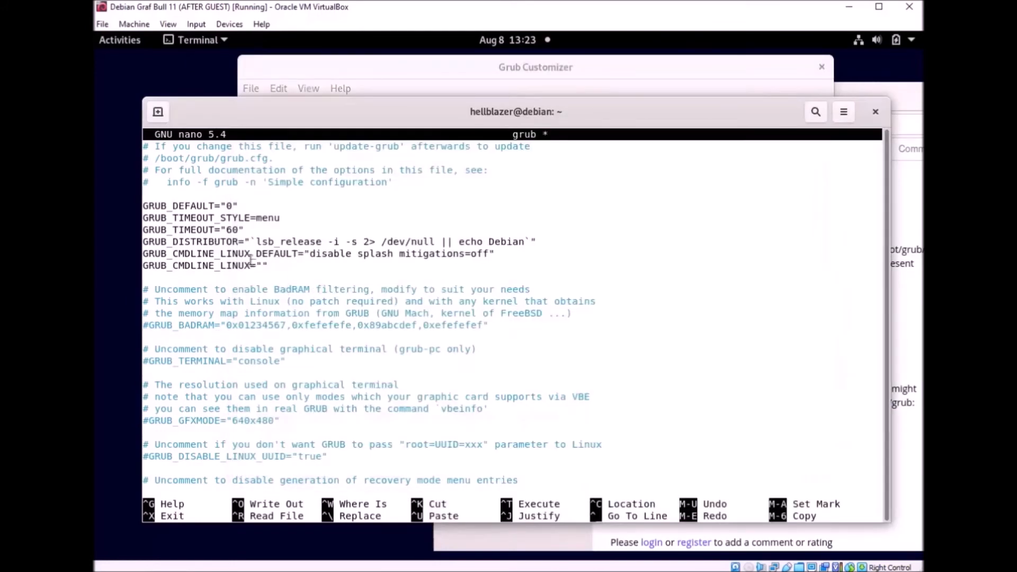
key("Down")
key("Down")
key("Down")
key("Right")
key("Right")
key("Right")
key("Right")
key("Right")
key("Return")
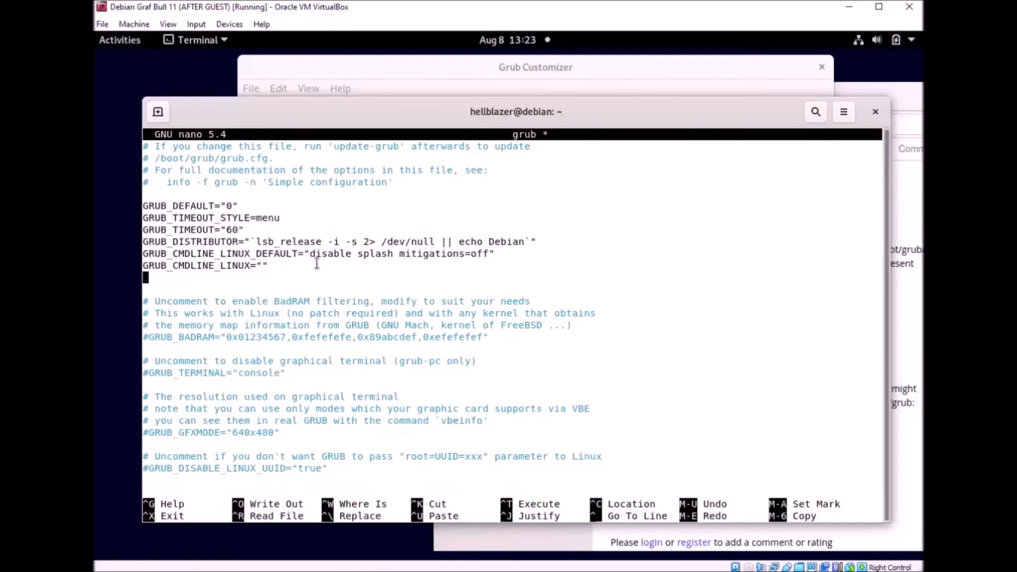
right_click(328, 271)
left_click(362, 318)
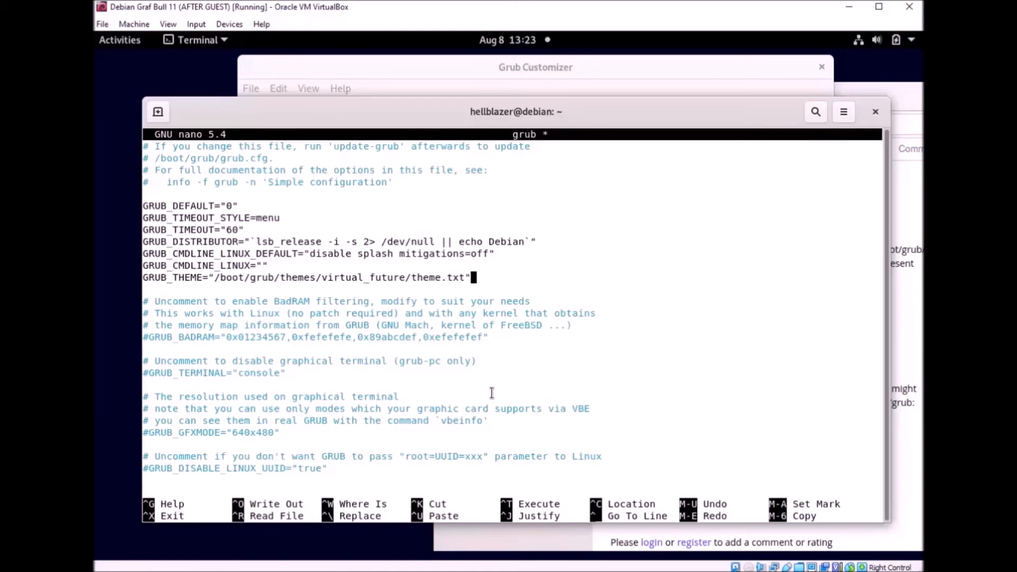
Step: Check the GRUB_TIMEOUT value of 60, then save the grub file and exit nano
left_click_drag(251, 227, 221, 230)
left_click(273, 272)
left_click_drag(282, 219, 176, 229)
left_click(302, 252)
key("ctrl+x")
key("y")
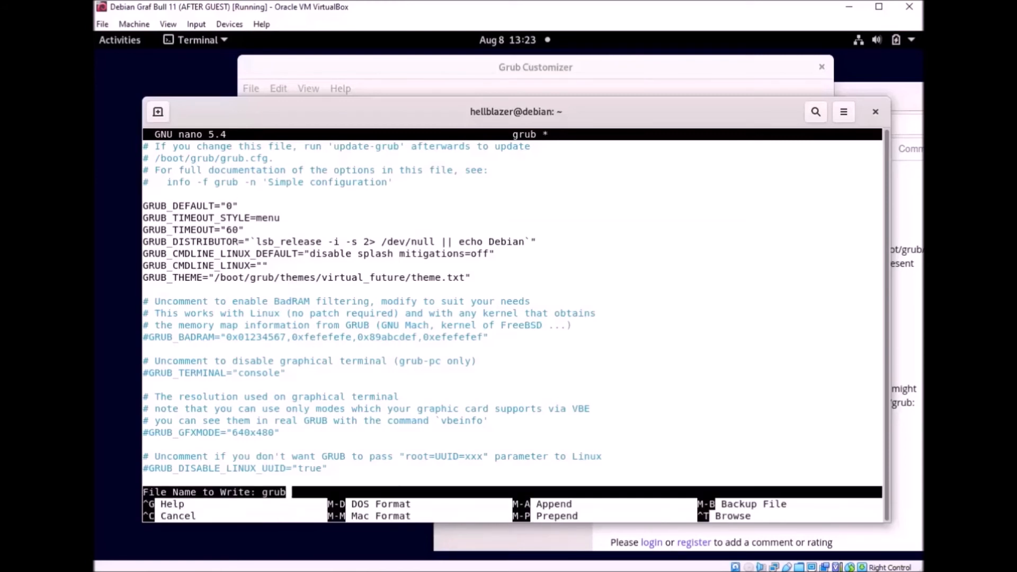
key("Return")
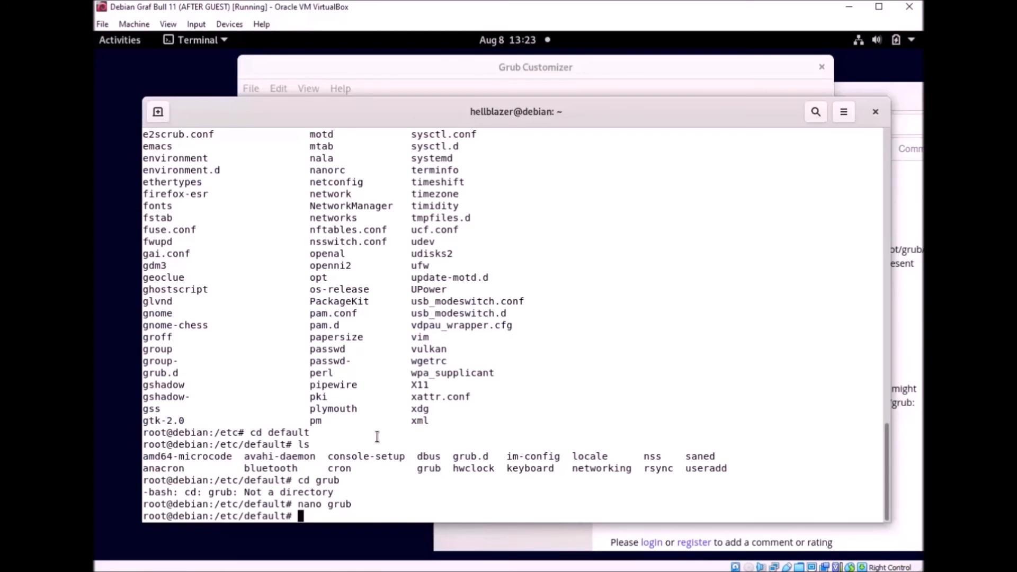
Step: Run update-grub, then run reboot to restart the Debian guest
type("update-grub")
key("Return")
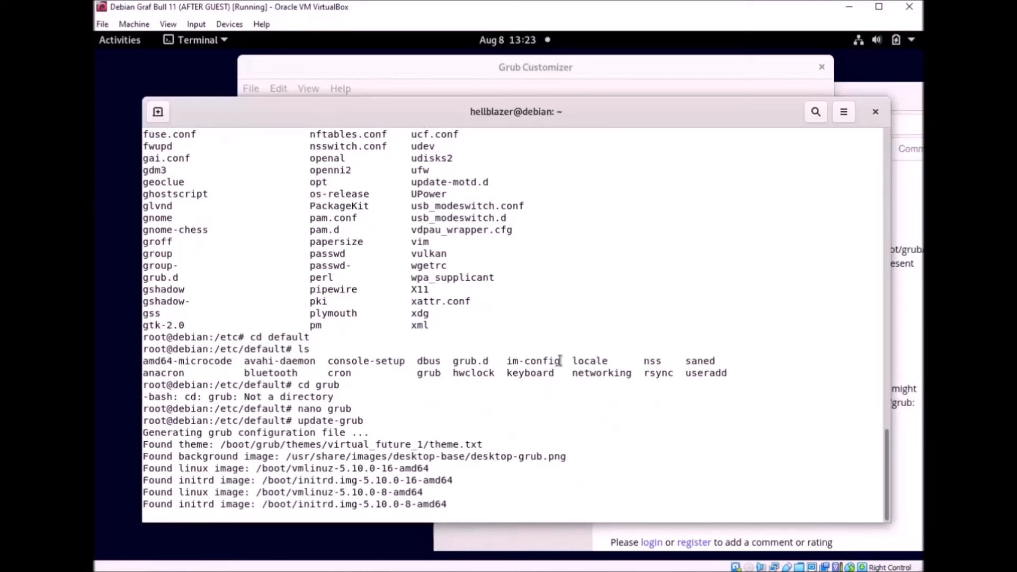
type("reboot")
key("Return")
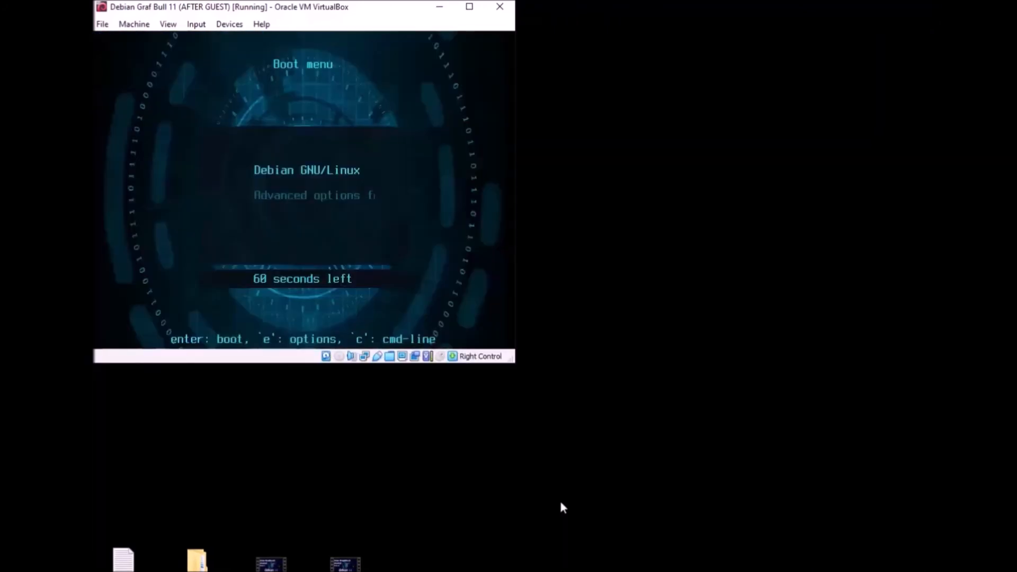
Step: Enlarge the VM window and boot Debian GNU/Linux from the themed GRUB menu
left_click_drag(516, 364, 923, 571)
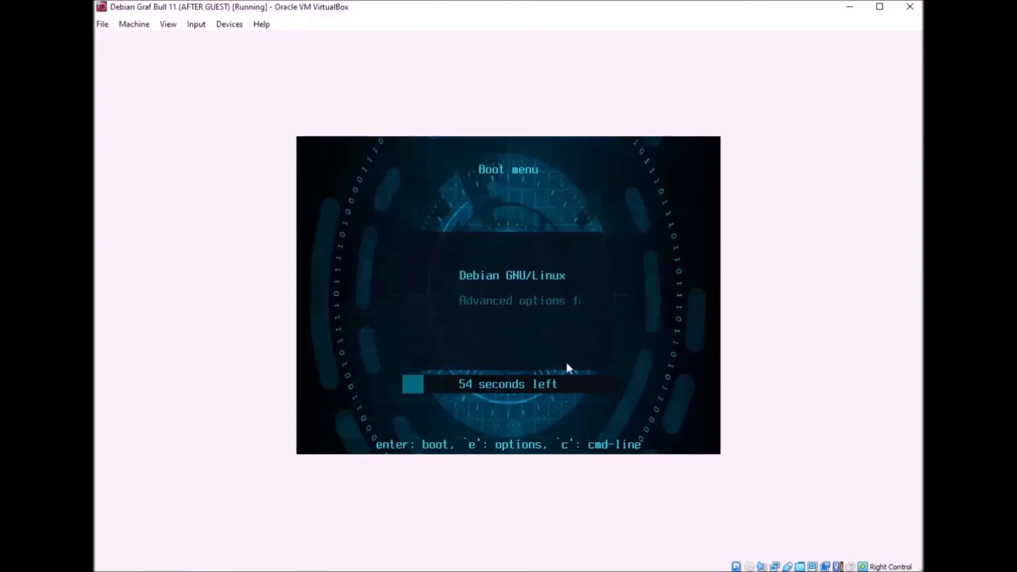
key("Return")
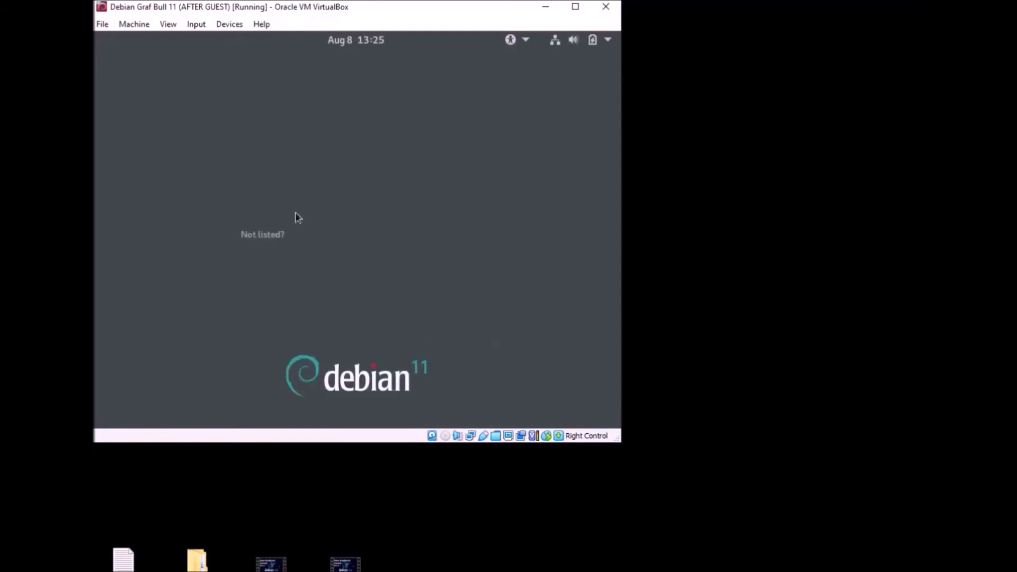
Step: Log in to the user account with its password and enlarge the VM window
left_click(364, 225)
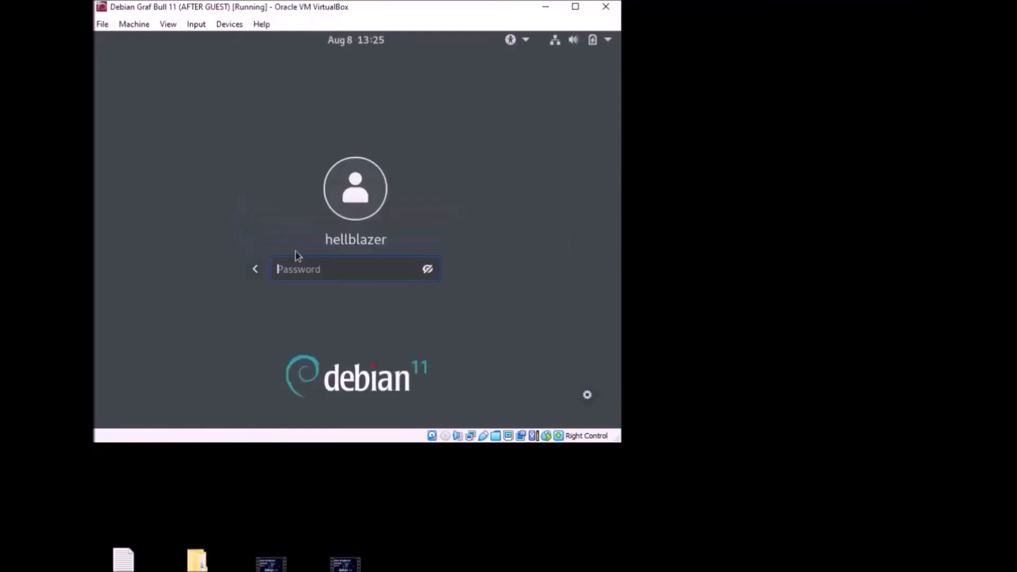
type("••••••••••••")
key("Return")
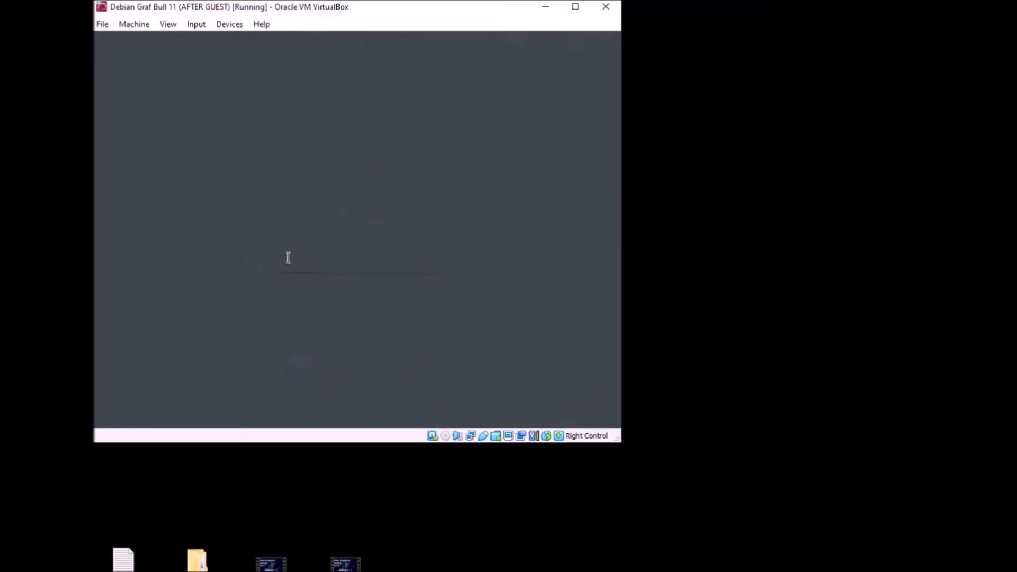
left_click_drag(618, 440, 922, 571)
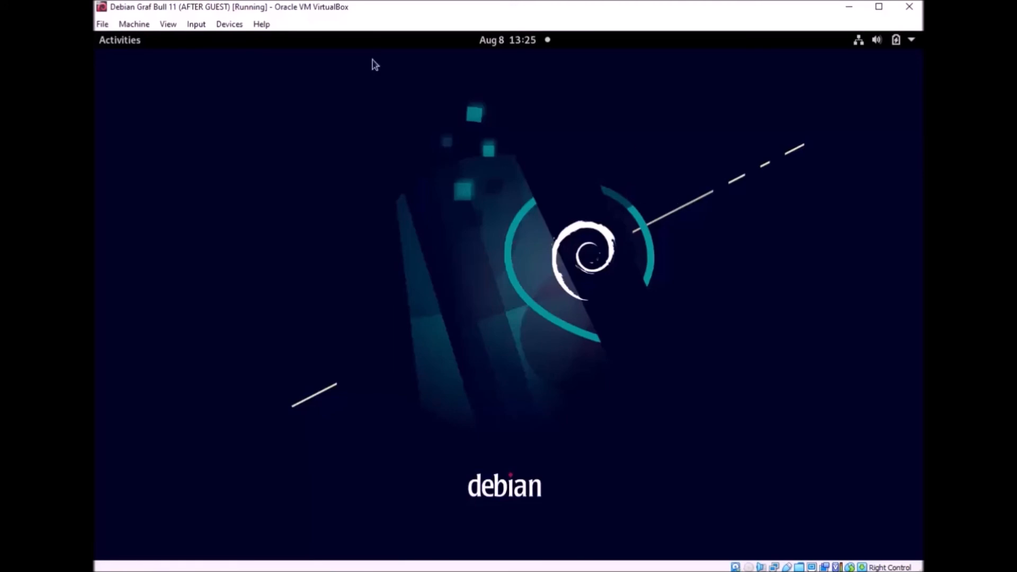
Step: Open and close the Activities overview, then focus the Debian guest's VM window
left_click(127, 47)
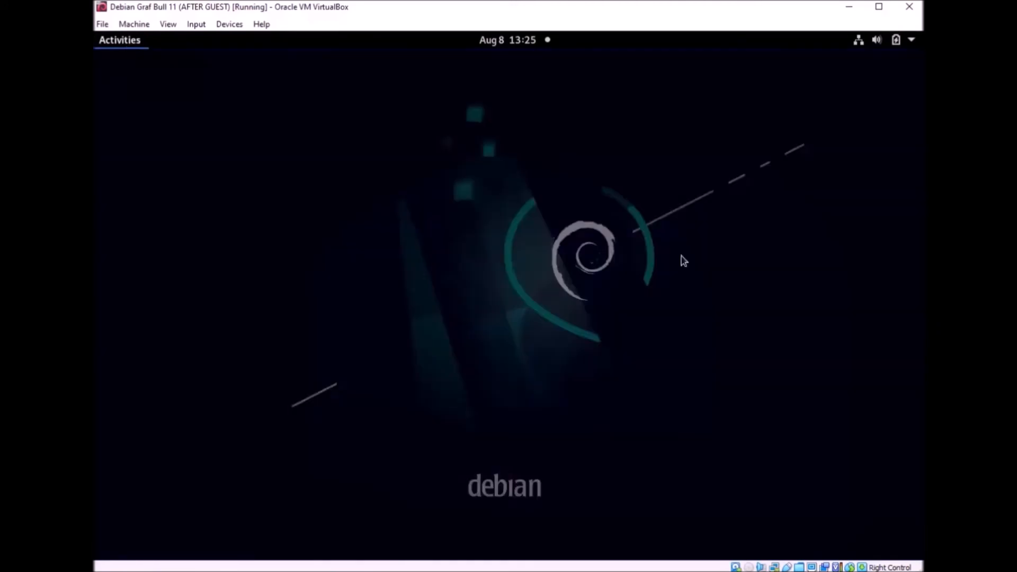
left_click(539, 197)
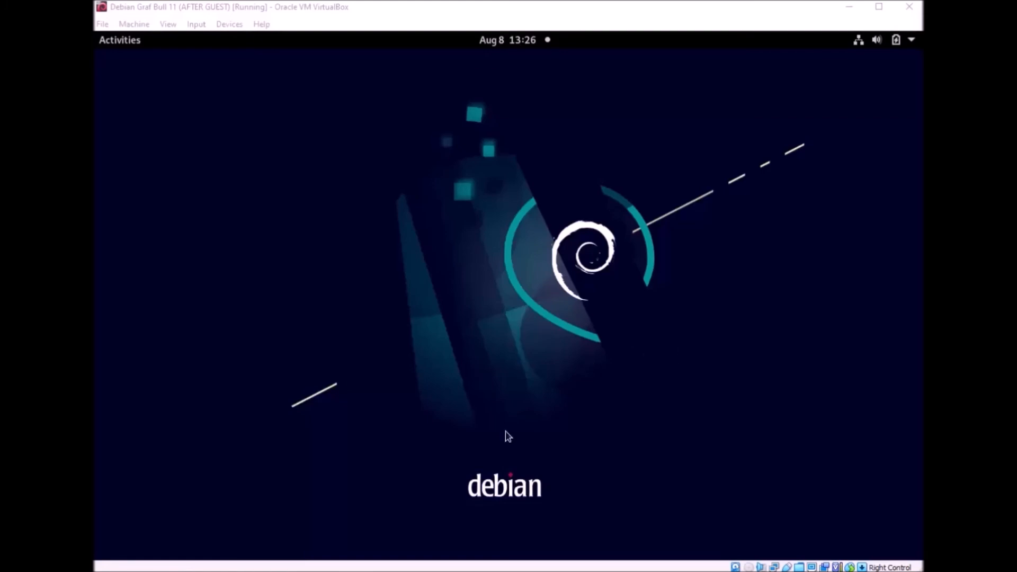
left_click(509, 232)
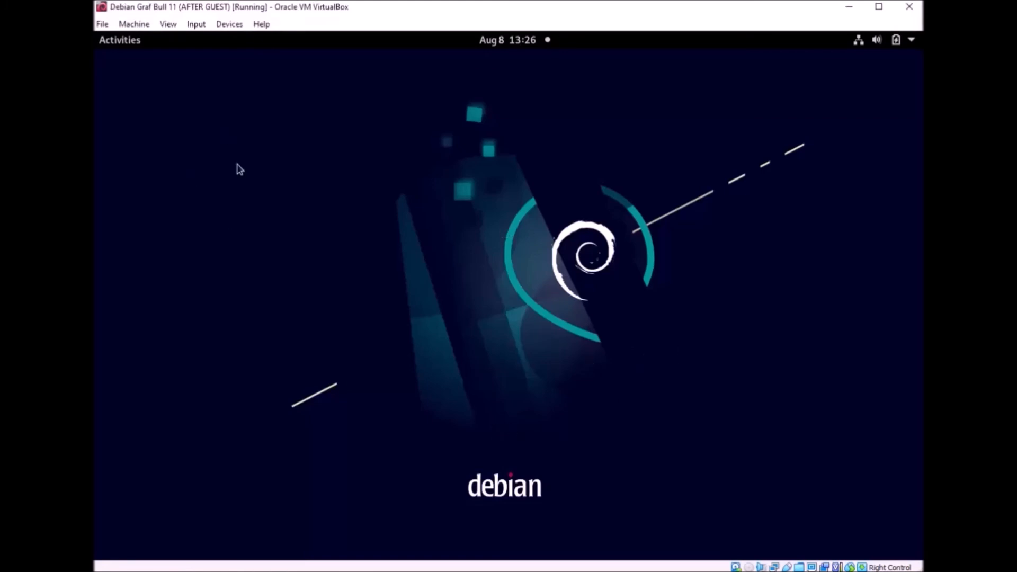
Step: Open a terminal with Ctrl+Alt+T and become root with su - and the root password
key("ctrl+alt+t")
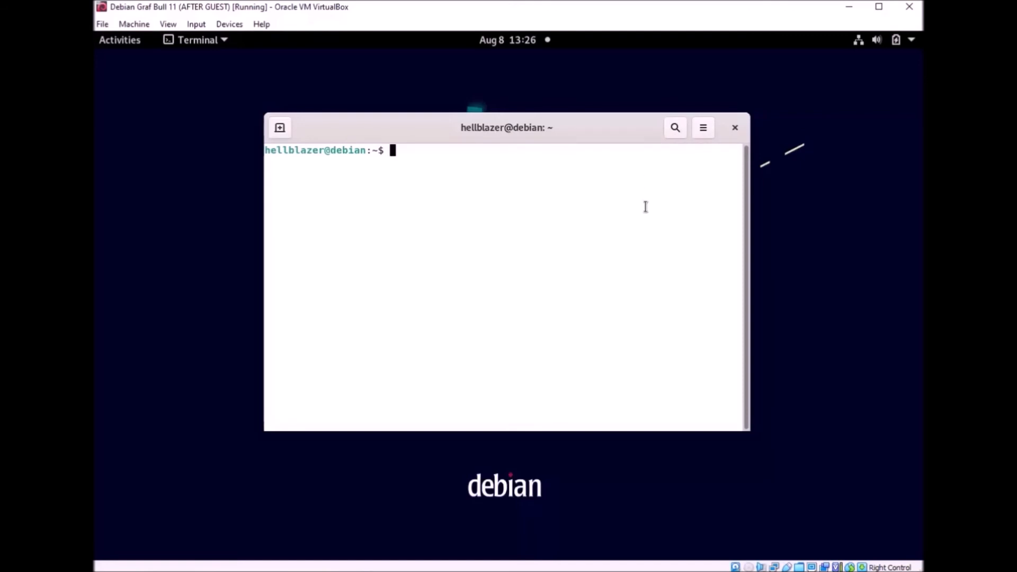
left_click_drag(583, 125, 559, 119)
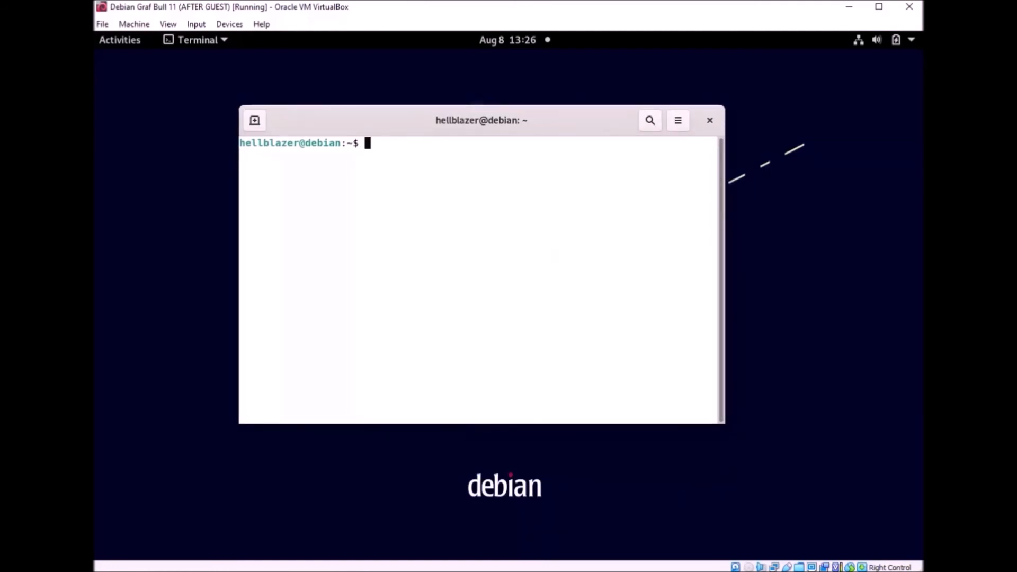
type("su -")
key("Return")
key("Return")
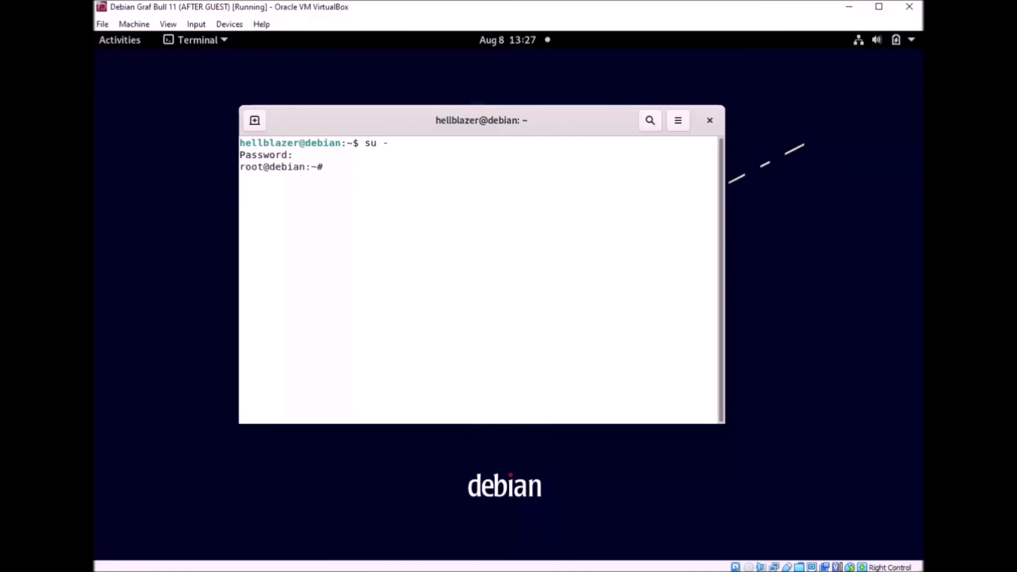
key("ctrl+l")
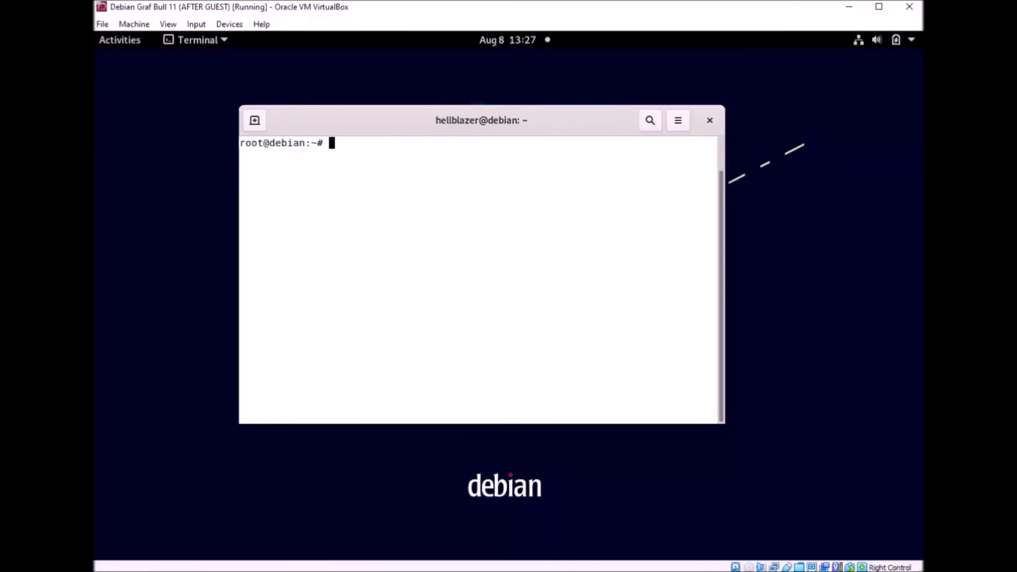
Step: Open /etc/default/grub in nano
type("nano /etc/default")
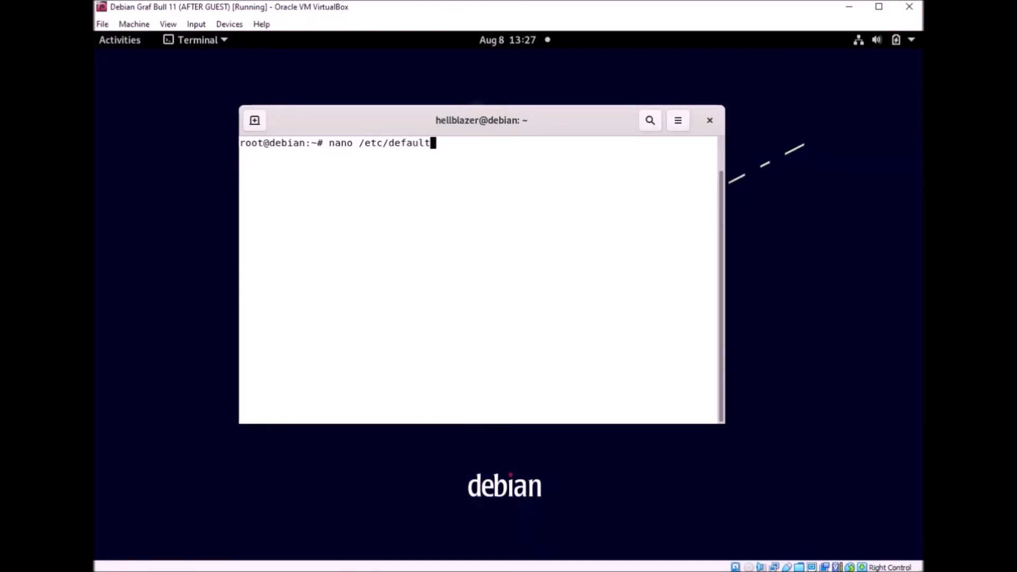
type("/grub")
key("Return")
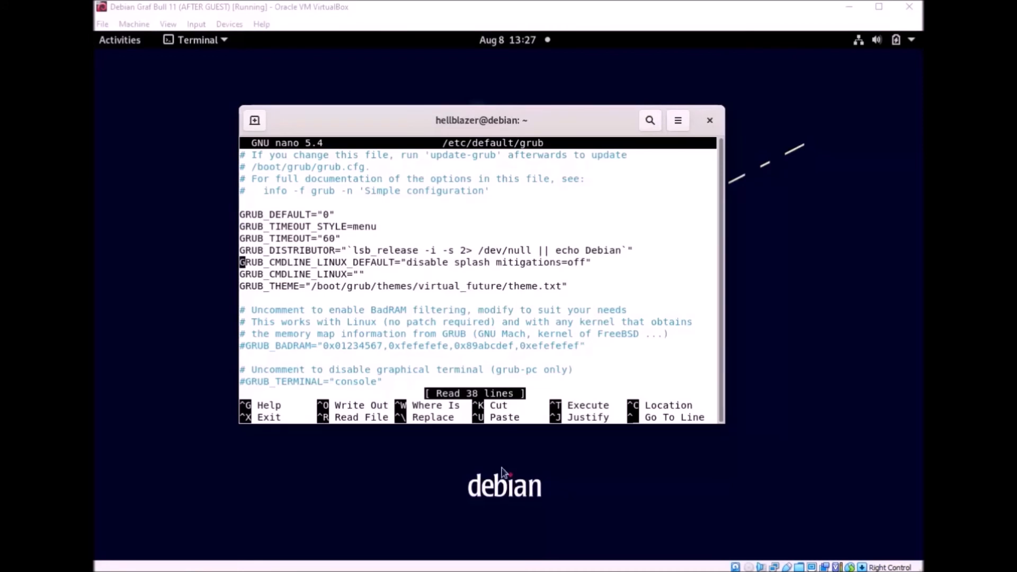
Step: Enter zswap.enabled=1 inside GRUB_CMDLINE_LINUX's empty quotes, then save and exit nano
left_click(426, 286)
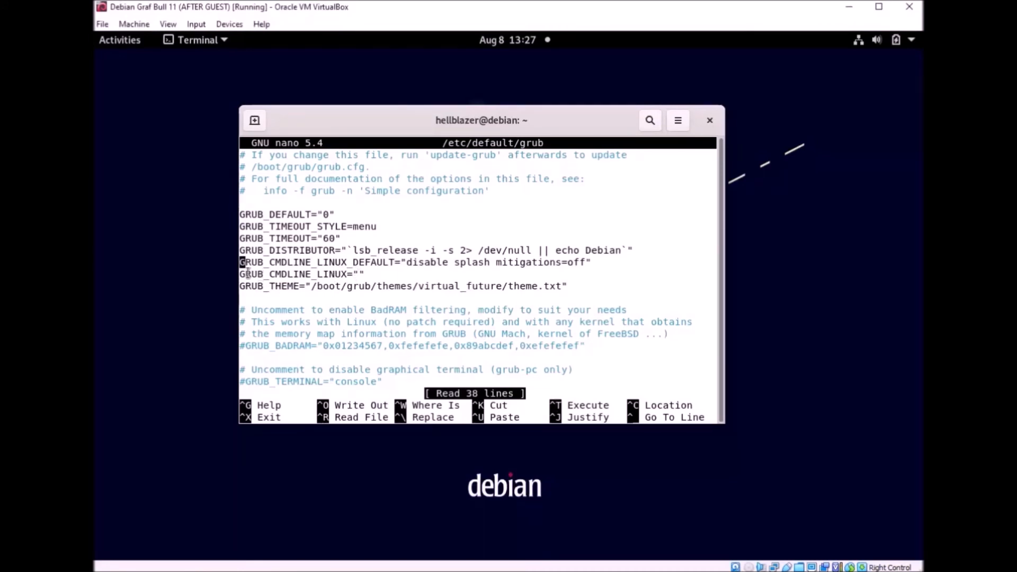
left_click_drag(239, 274, 364, 274)
left_click(395, 290)
key("Down")
key("Right")
key("Right")
key("Right")
key("Right")
key("Right")
key("Right")
key("Right")
key("Right")
key("Right")
key("Right")
key("Right")
key("Right")
key("Right")
key("Right")
key("Right")
key("Right")
key("Right")
key("Right")
key("Right")
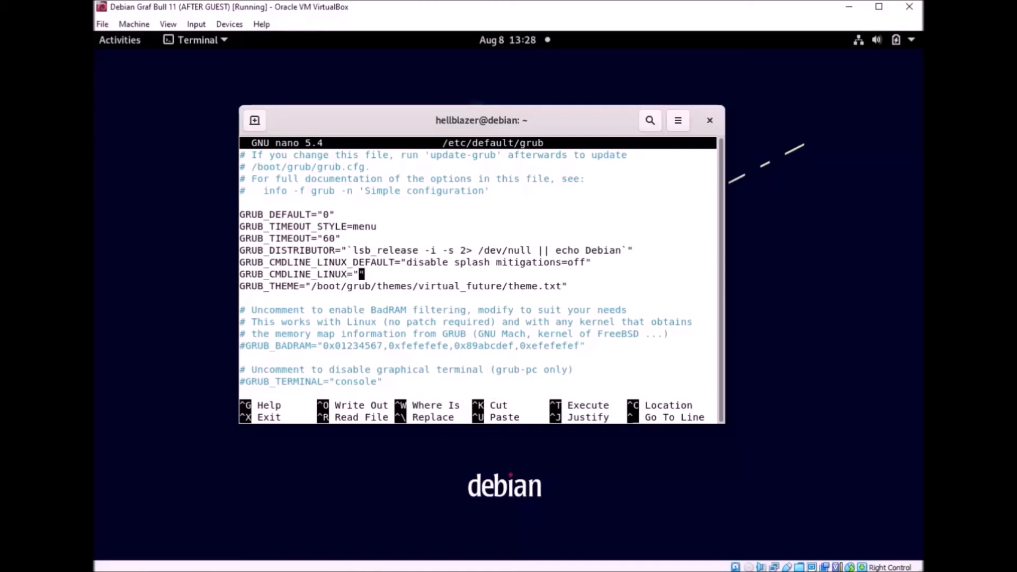
key("Right")
type("zswap.enabled=1")
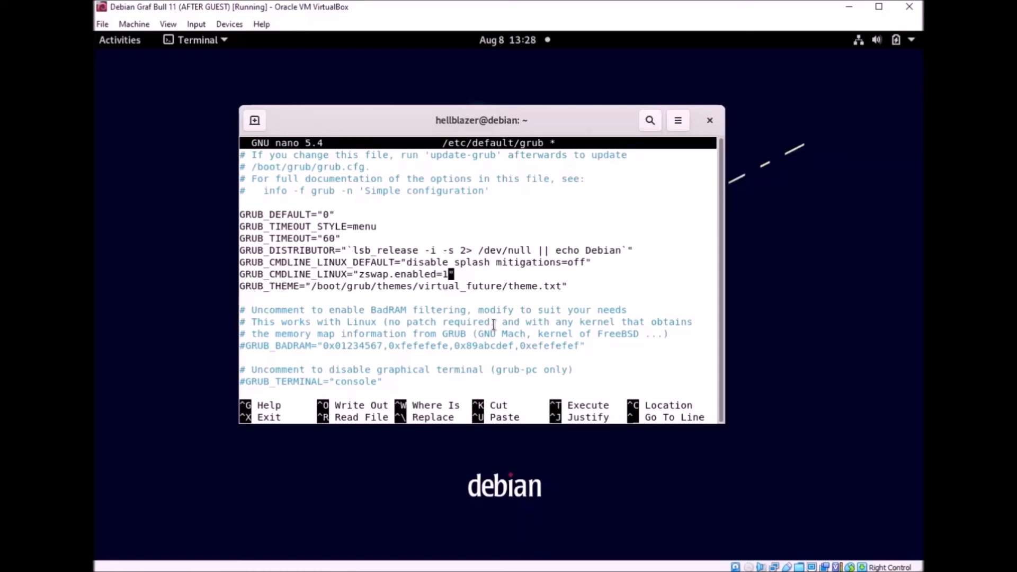
key("ctrl+x")
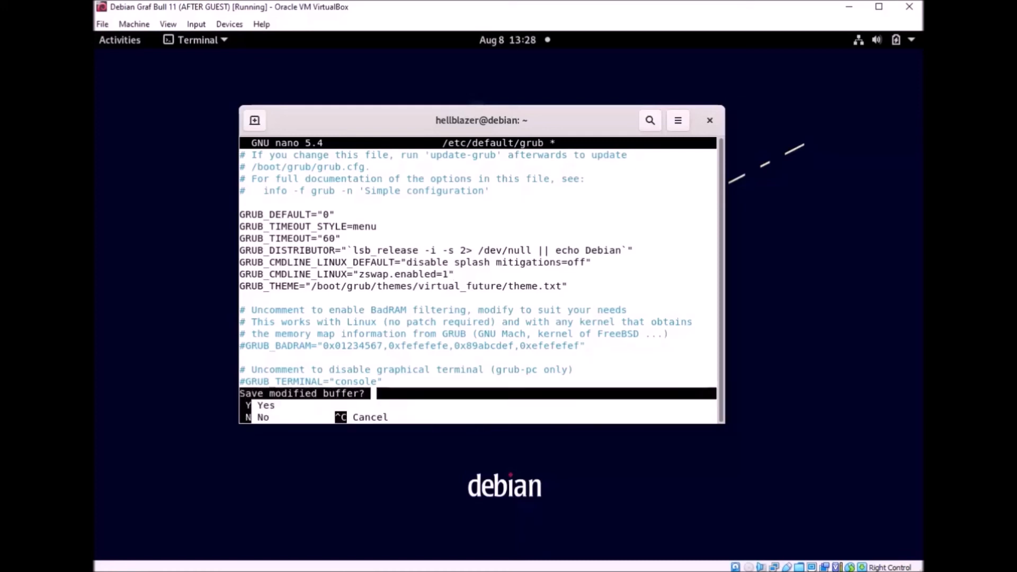
key("y")
key("Return")
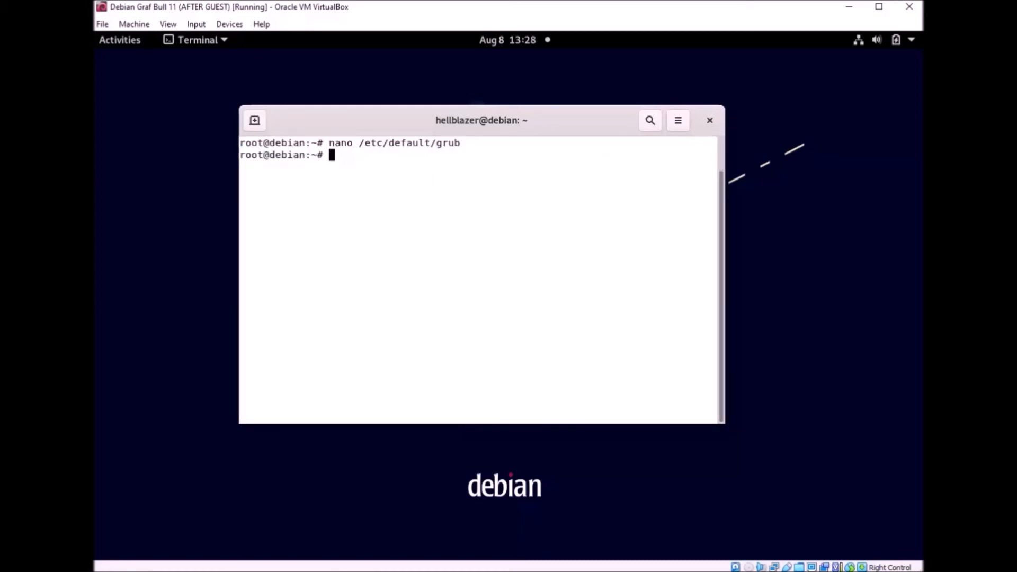
Step: Run update-grub as root and reposition the terminal window to read its output
type("update-grub")
key("Return")
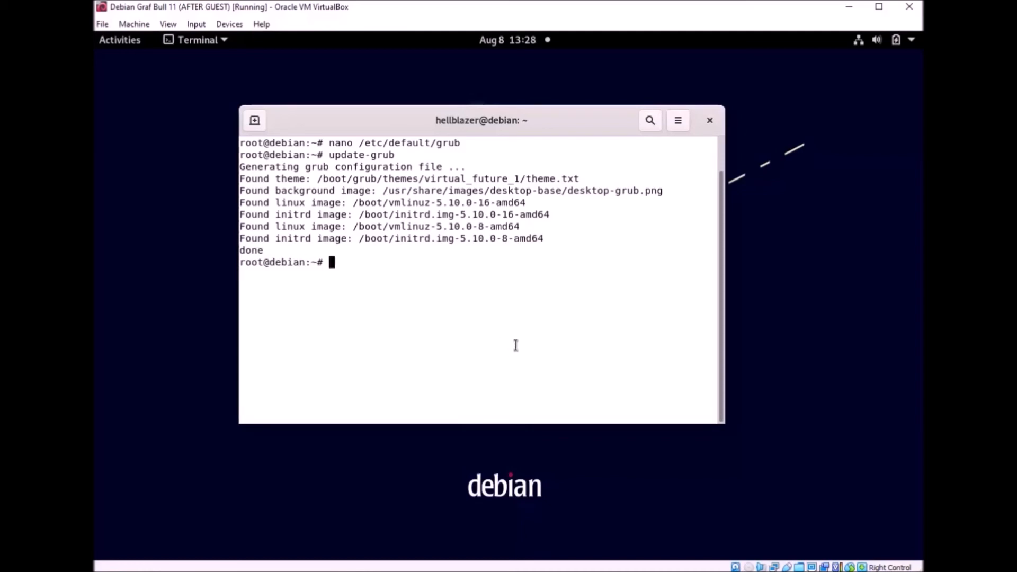
left_click_drag(503, 119, 469, 99)
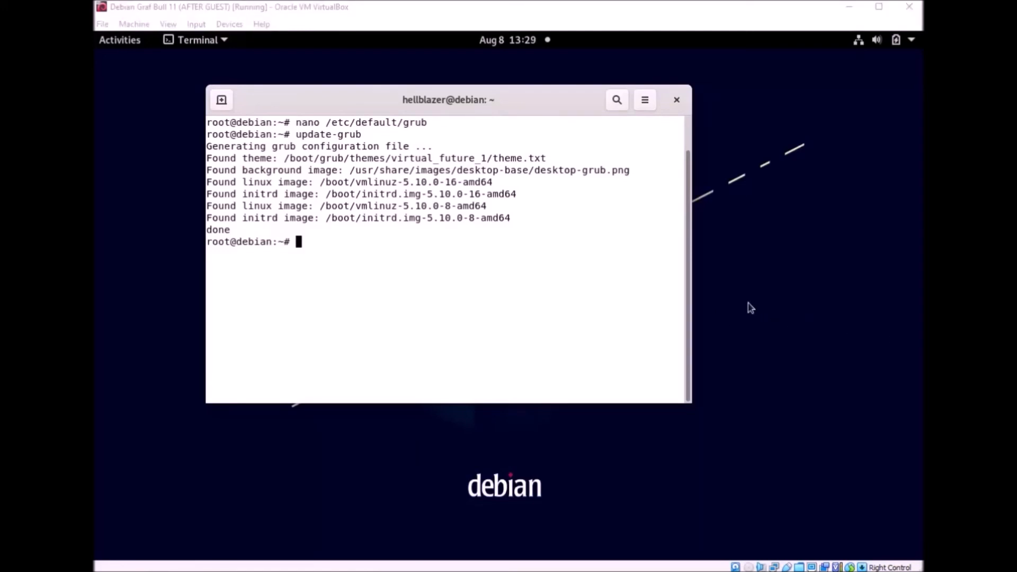
left_click_drag(527, 105, 580, 99)
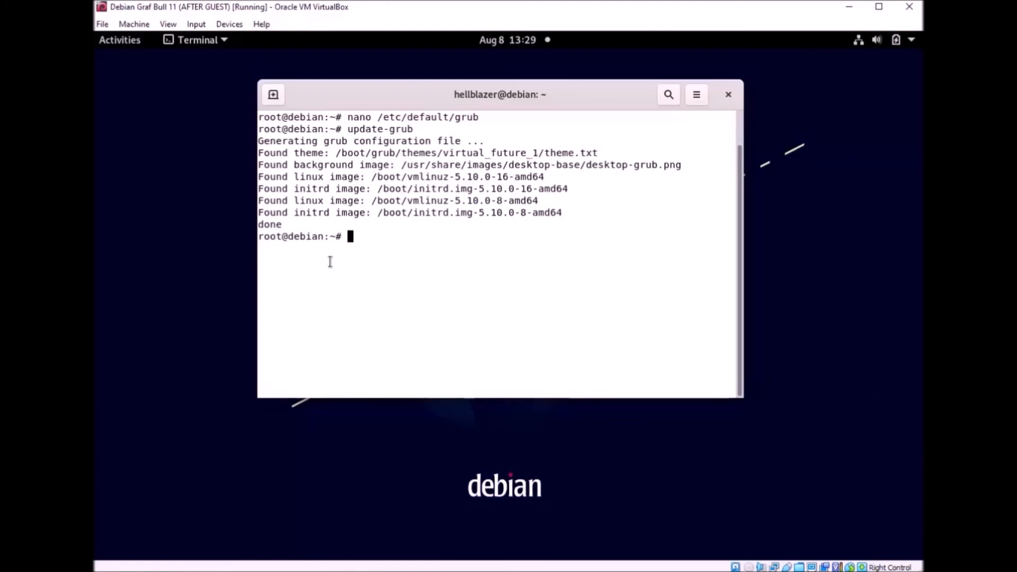
Step: Run dpkg-reconfigure dash and answer Yes to make dash the default /bin/sh shell
type("dpkg-reconfigure")
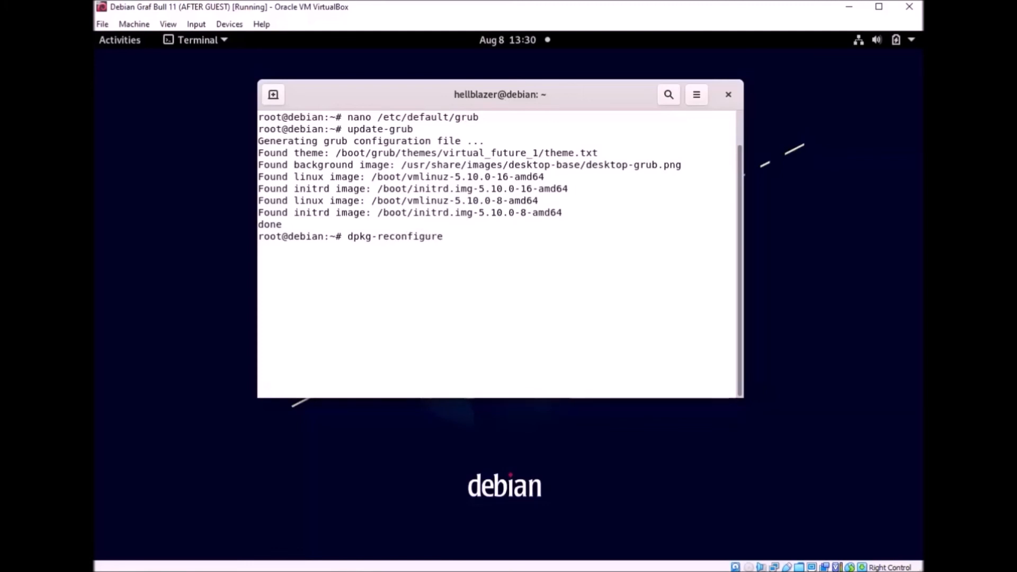
key("Return")
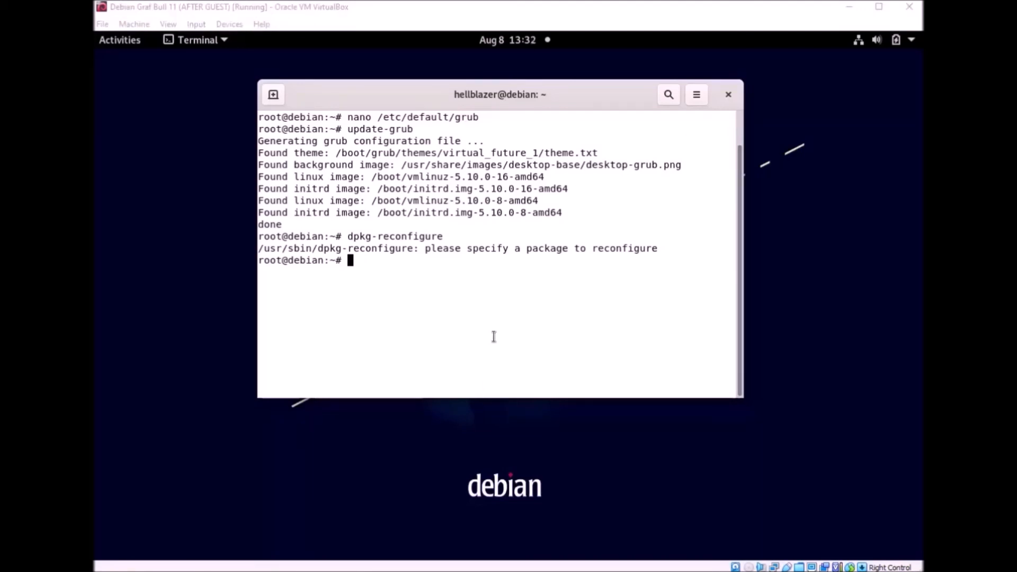
left_click(495, 334)
key("Up")
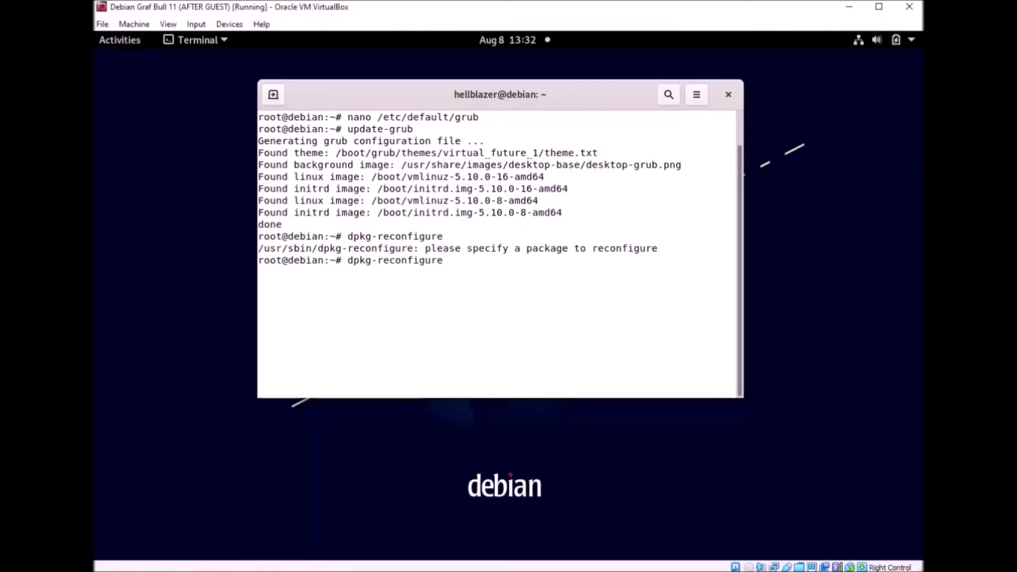
type("dash")
key("Return")
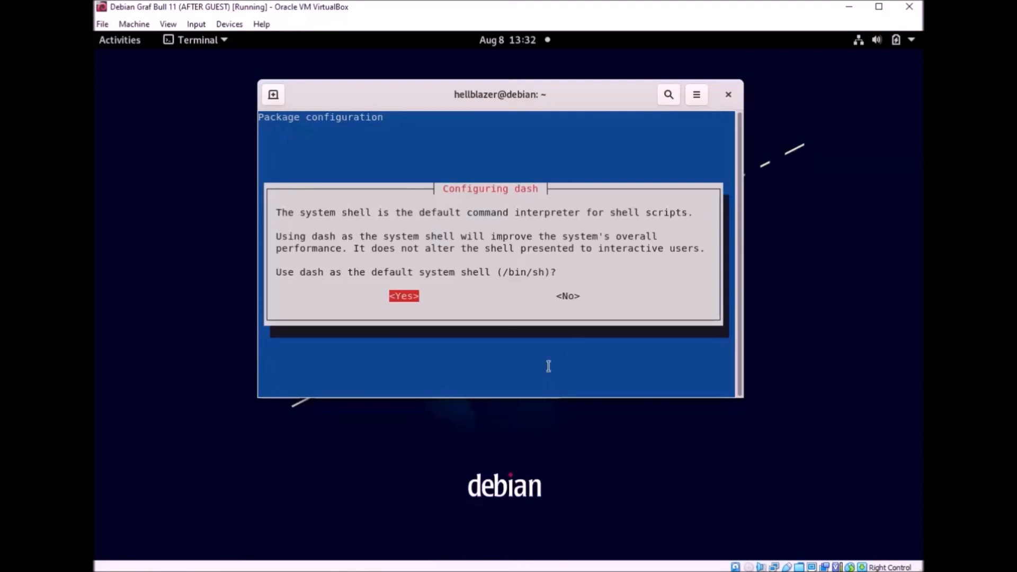
key("Return")
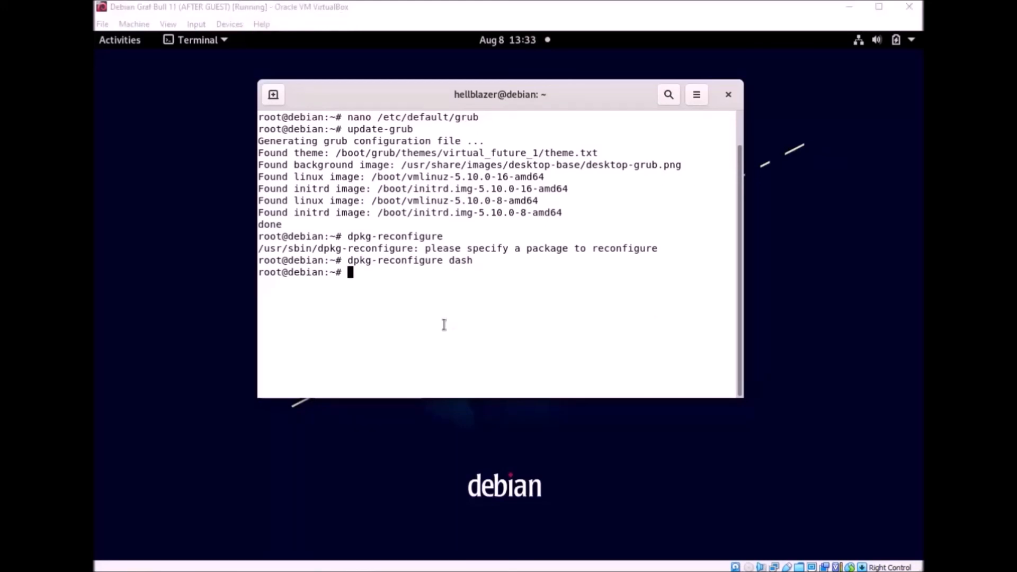
Step: Run systemd-analyze blame after fixing the misspelled 'susyemd-analyze' command
left_click(468, 311)
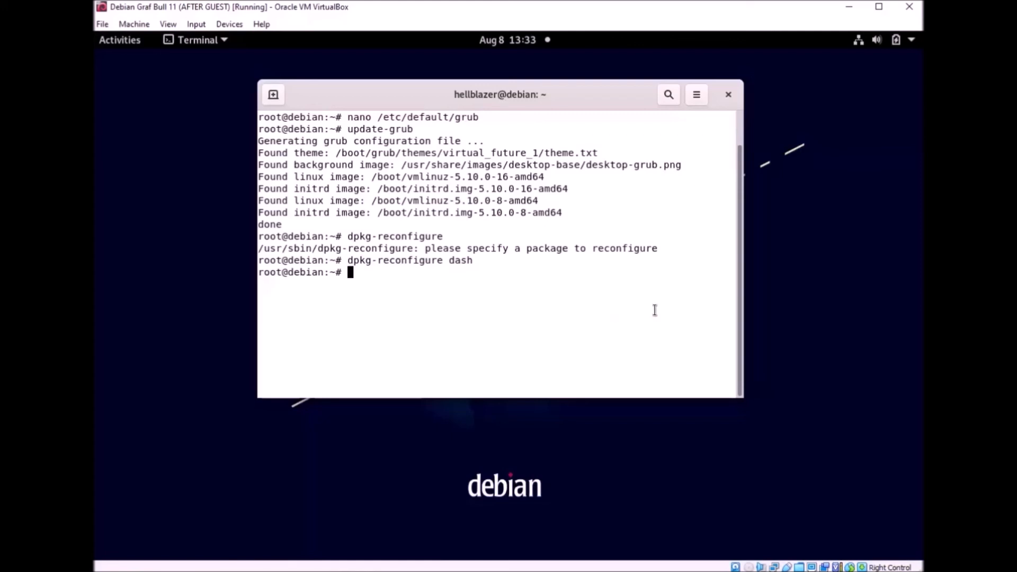
type("susyemd-analyze")
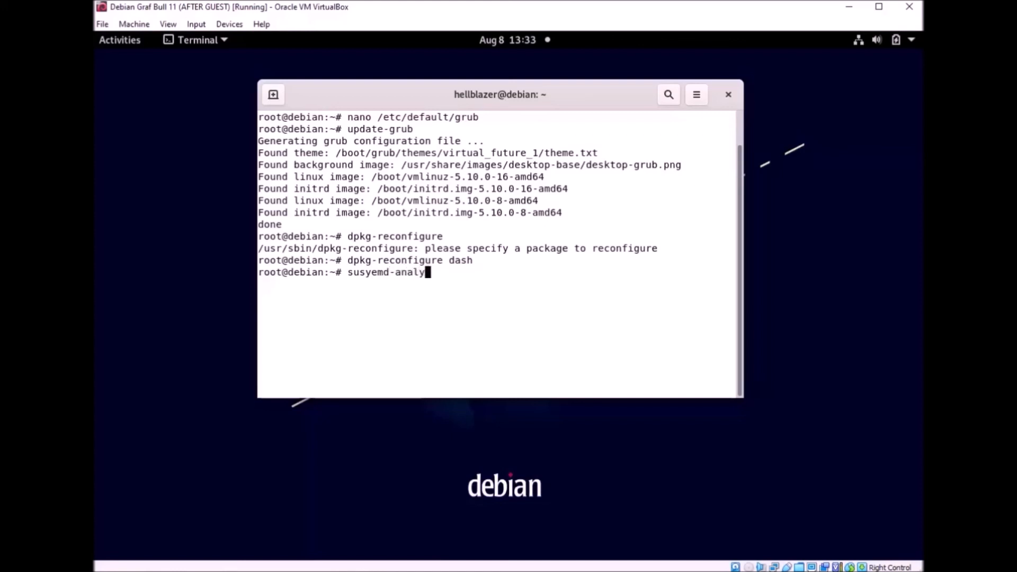
type("blame")
key("Return")
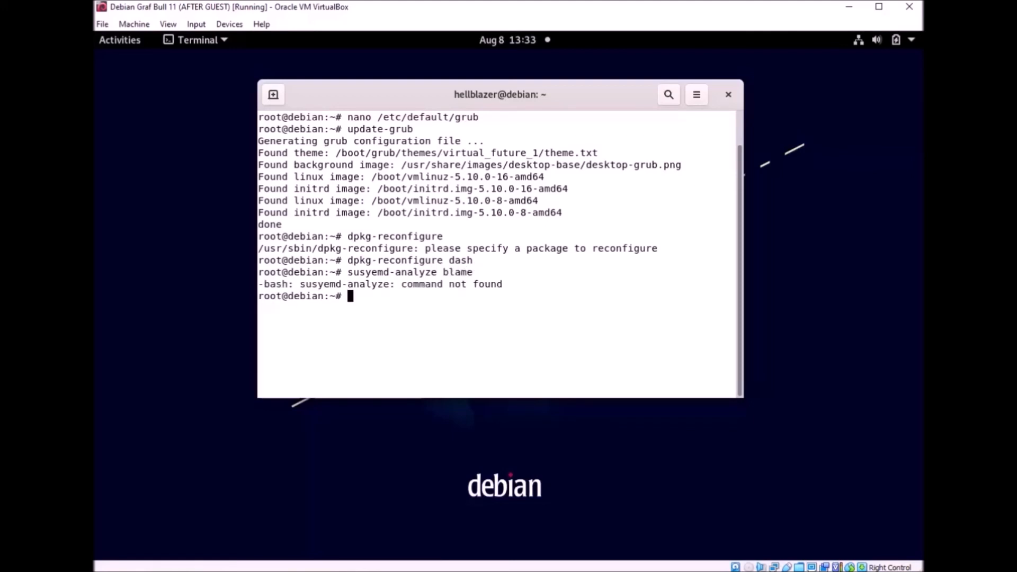
key("Up")
key("Left")
key("Left")
key("Left")
key("Left")
key("Left")
key("Left")
key("Left")
key("Left")
key("Left")
key("Left")
key("Left")
key("Left")
key("Left")
key("Left")
key("Left")
key("Left")
key("Left")
key("Left")
key("Left")
key("BackSpace")
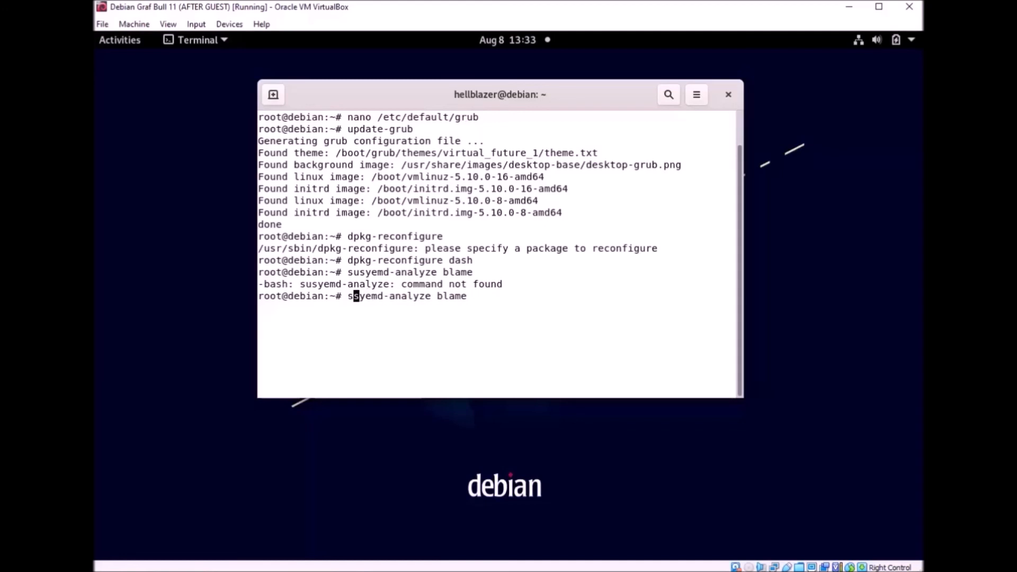
type("y")
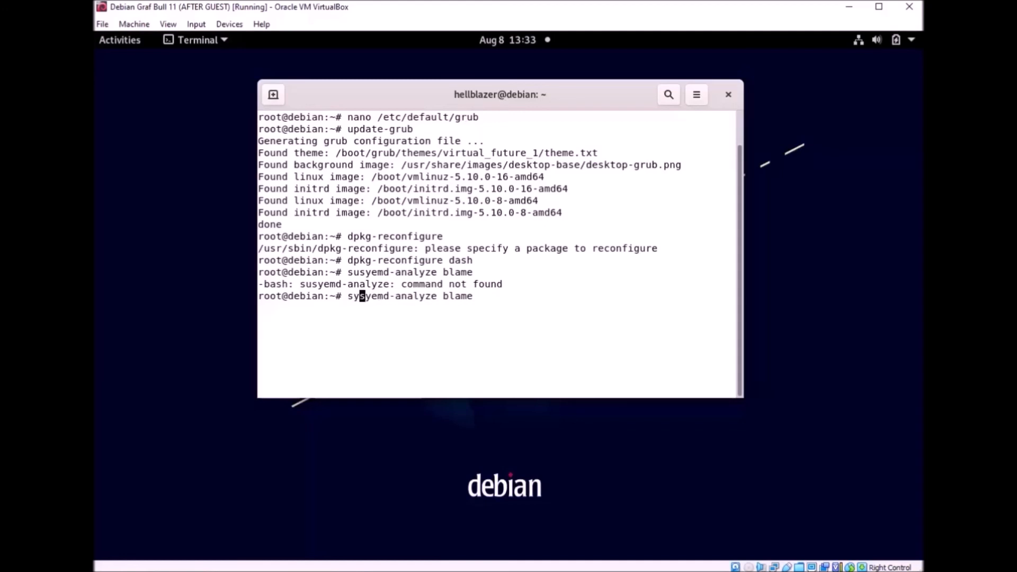
key("Right")
key("Right")
key("BackSpace")
type("t")
key("Return")
Step: Enlarge the terminal and scroll through the systemd-analyze blame list of service times
left_click_drag(561, 101, 490, 83)
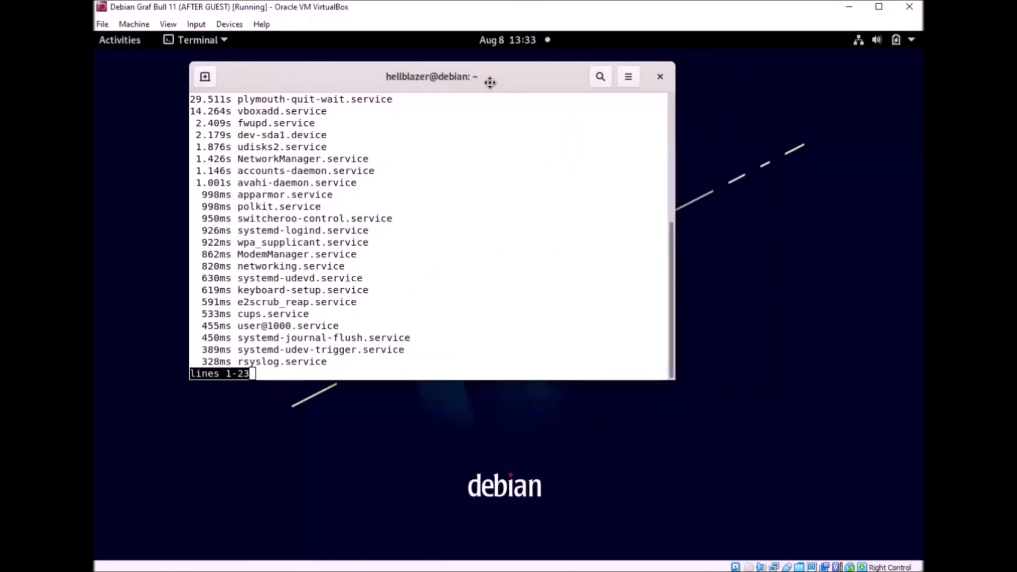
left_click_drag(674, 382, 897, 548)
scroll(435, 445, "up", 10)
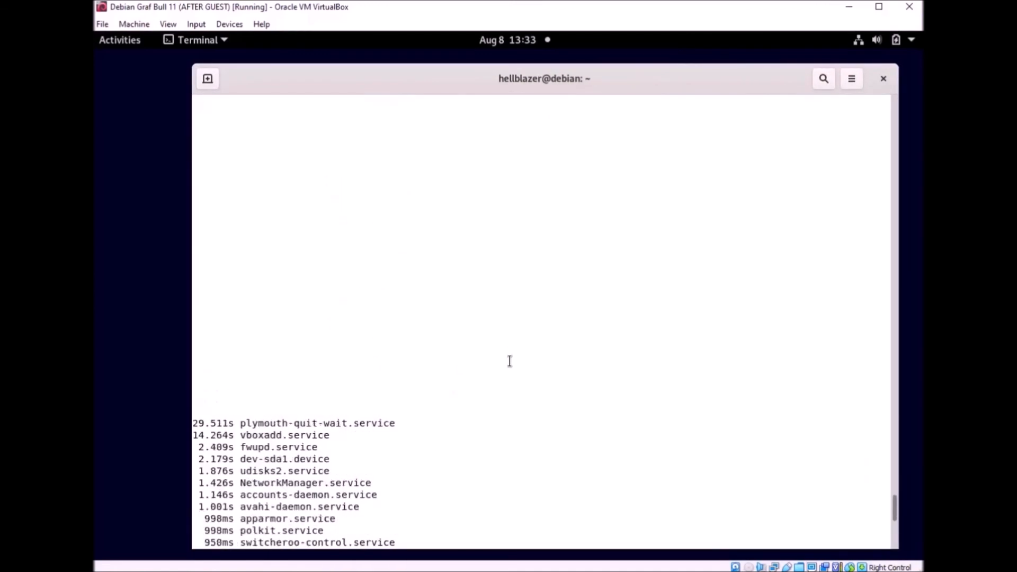
scroll(516, 357, "up", 9)
scroll(517, 357, "down", 5)
scroll(517, 357, "up", 7)
scroll(516, 353, "down", 11)
scroll(516, 353, "up", 10)
scroll(516, 353, "down", 19)
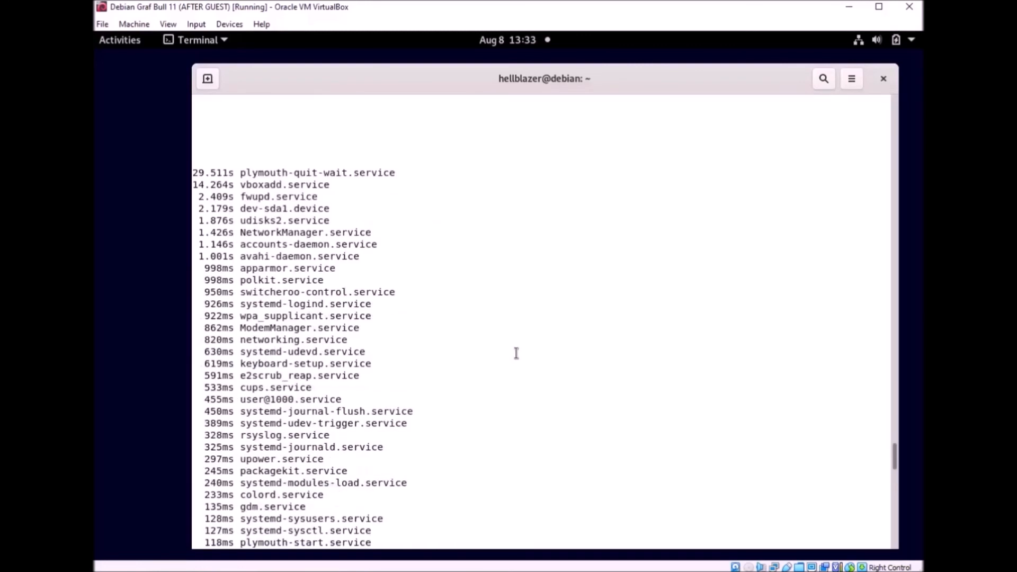
scroll(517, 353, "up", 12)
scroll(517, 354, "up", 8)
scroll(517, 353, "down", 19)
scroll(517, 353, "up", 20)
scroll(517, 354, "down", 19)
scroll(517, 353, "up", 20)
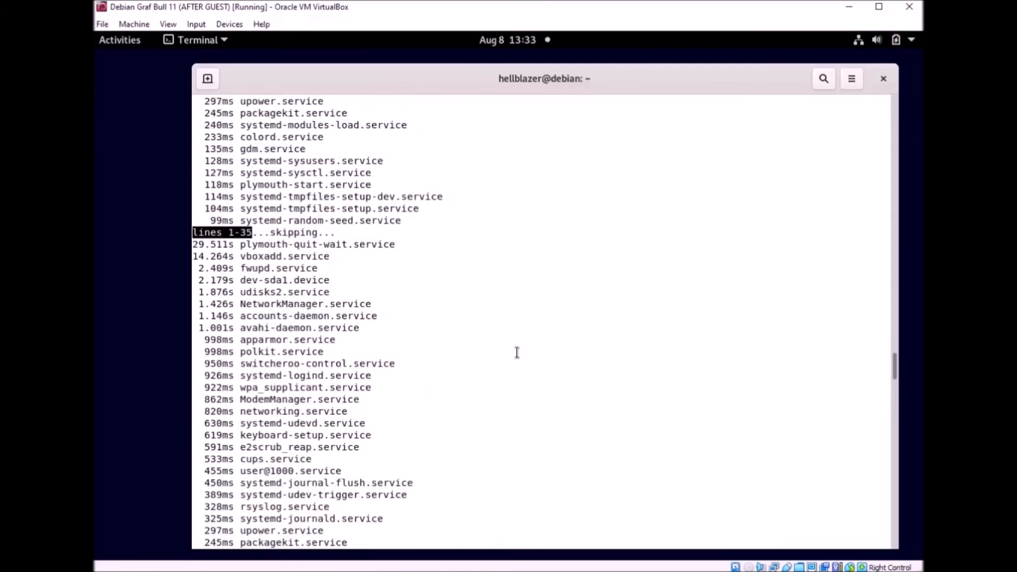
scroll(516, 353, "down", 15)
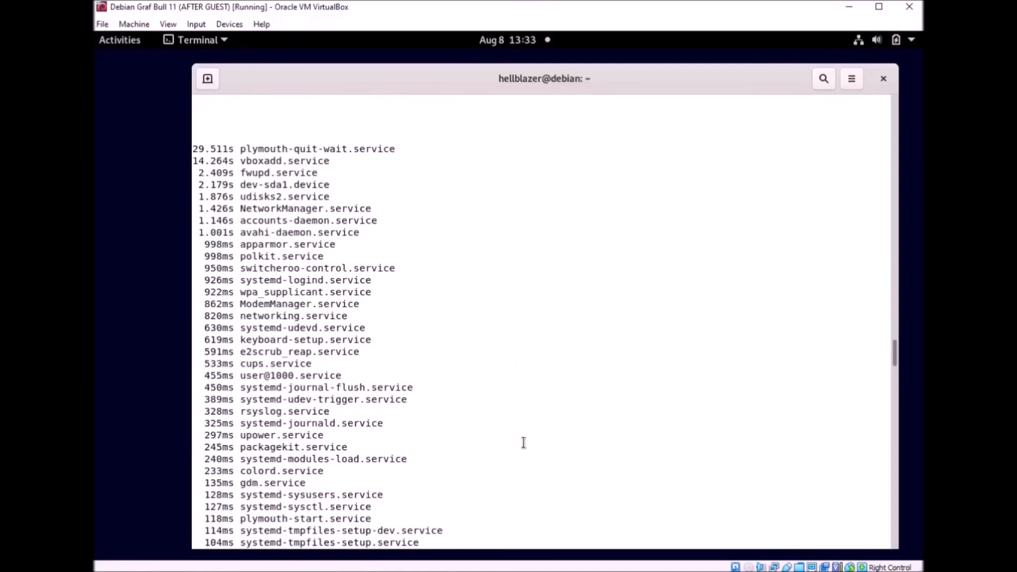
scroll(517, 368, "up", 5)
scroll(507, 366, "down", 10)
scroll(506, 366, "up", 15)
scroll(507, 365, "down", 19)
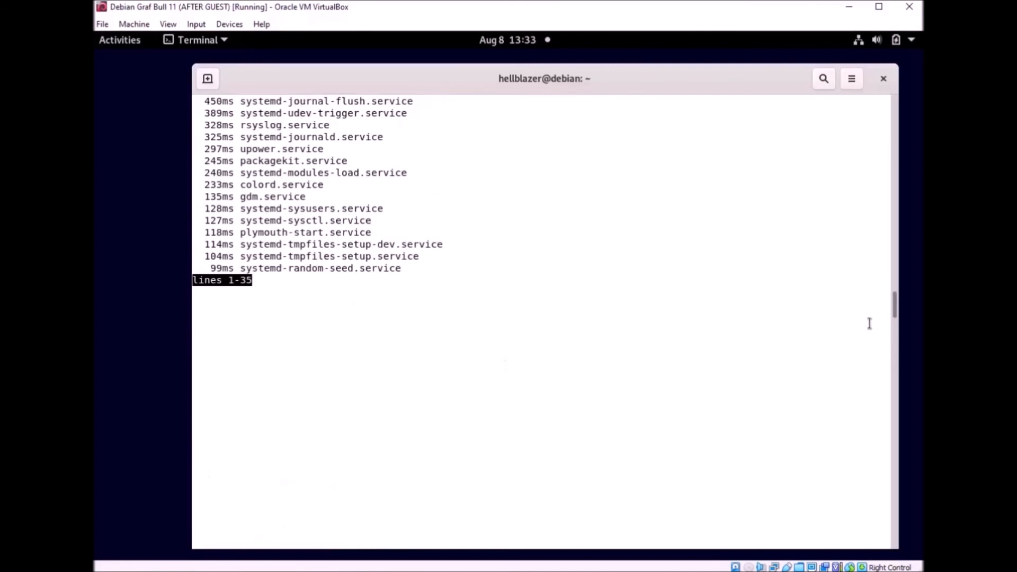
Step: Scroll through the rest of the blame output and suspend the pager with Ctrl+Z
left_click_drag(895, 302, 903, 113)
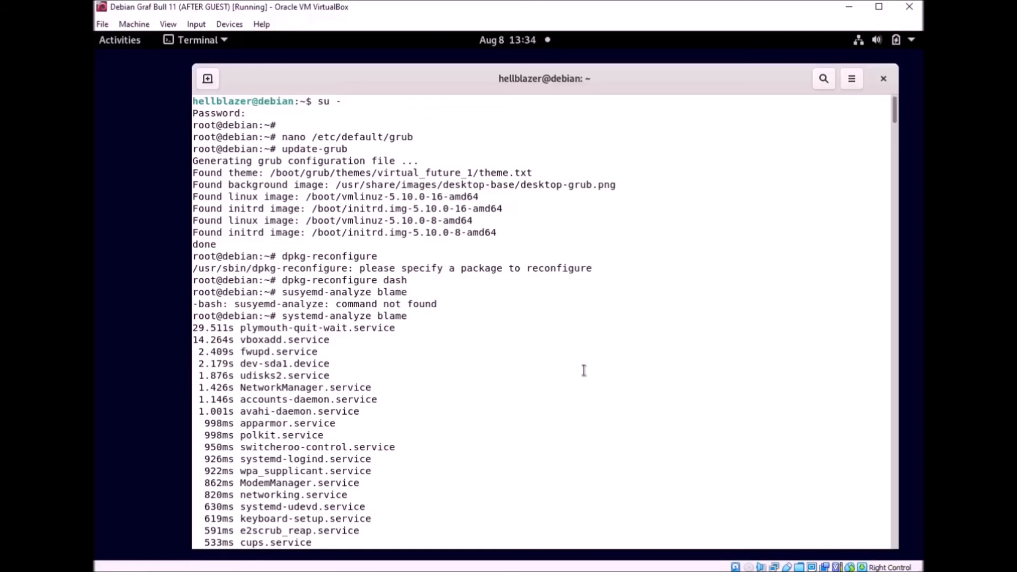
scroll(583, 370, "down", 18)
left_click_drag(895, 152, 895, 548)
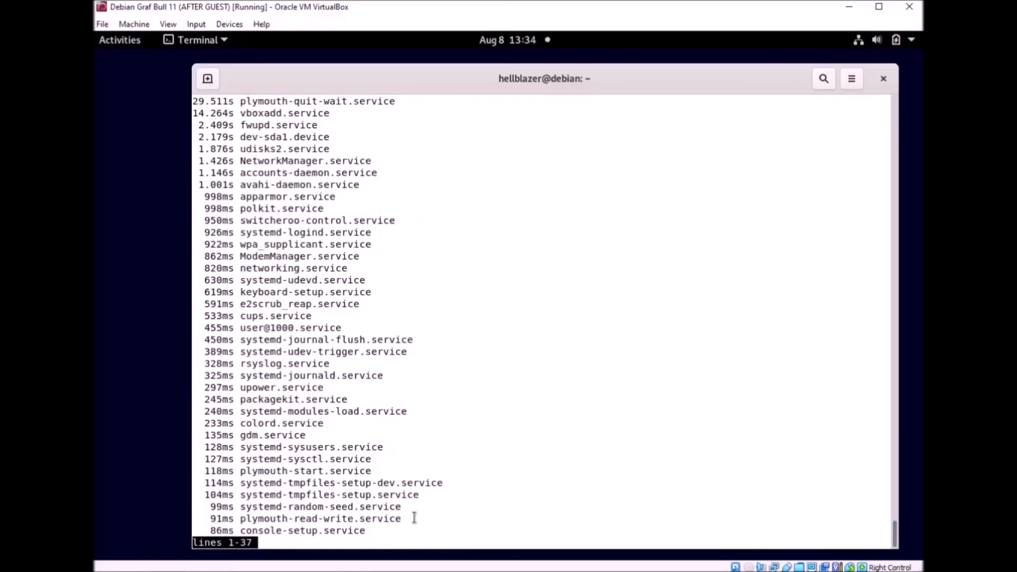
key("ctrl+z")
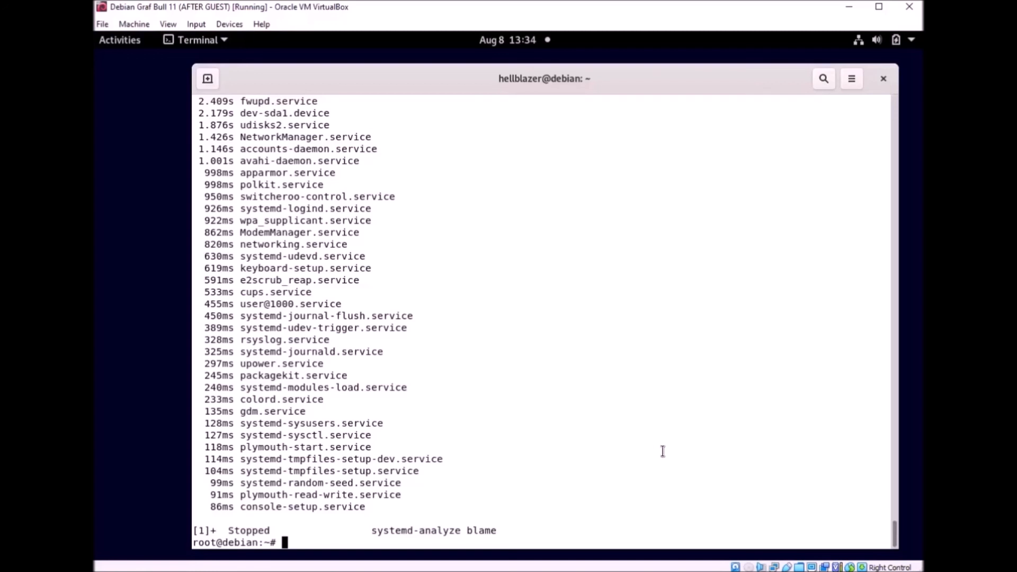
Step: Install kexec-tools with 'nala install kexec-tools', let it handle reboots, then run reboot
type("nala install kexec")
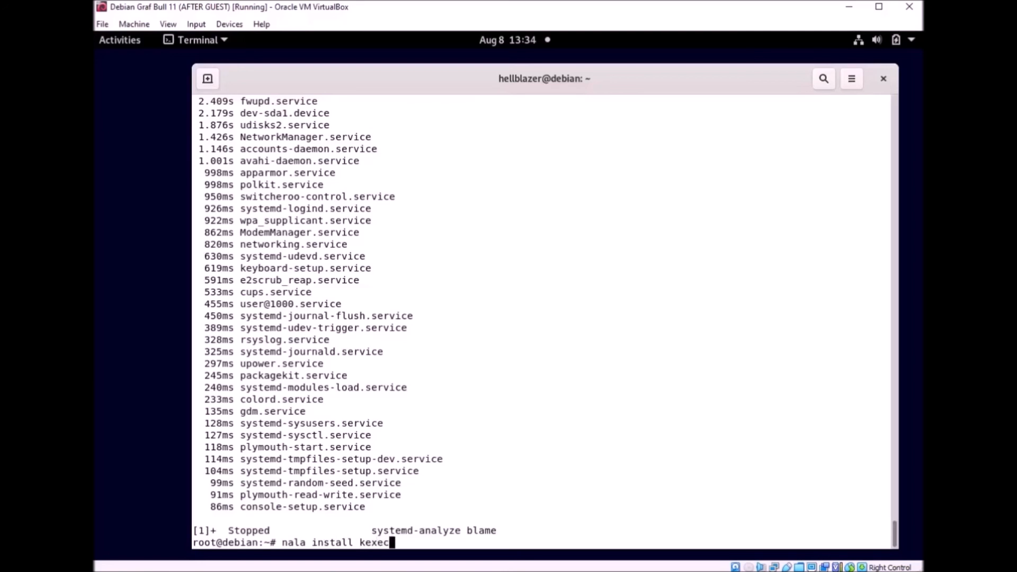
type("-tools")
key("Return")
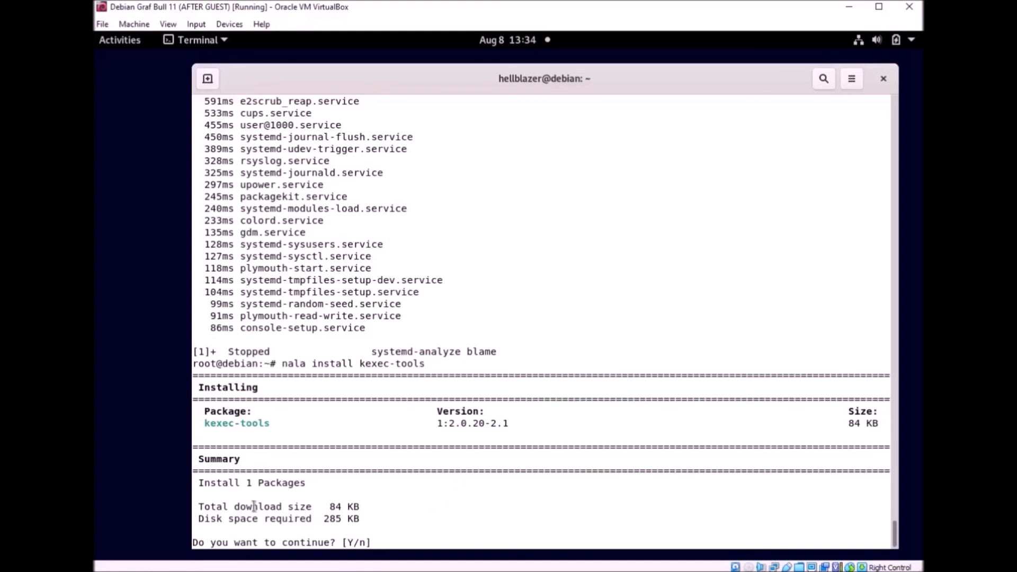
type("y")
key("Return")
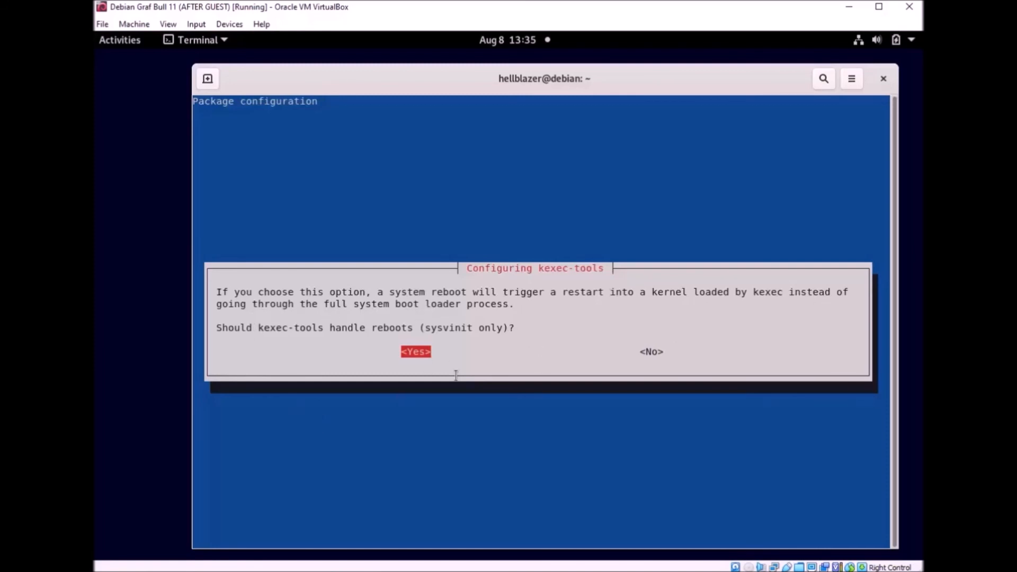
key("Return")
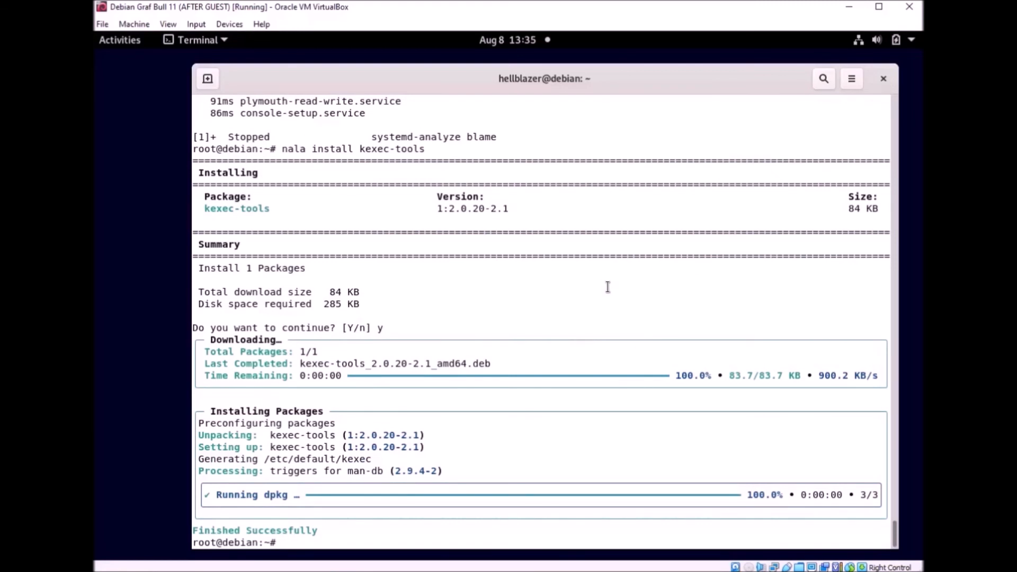
type("reboot")
key("Return")
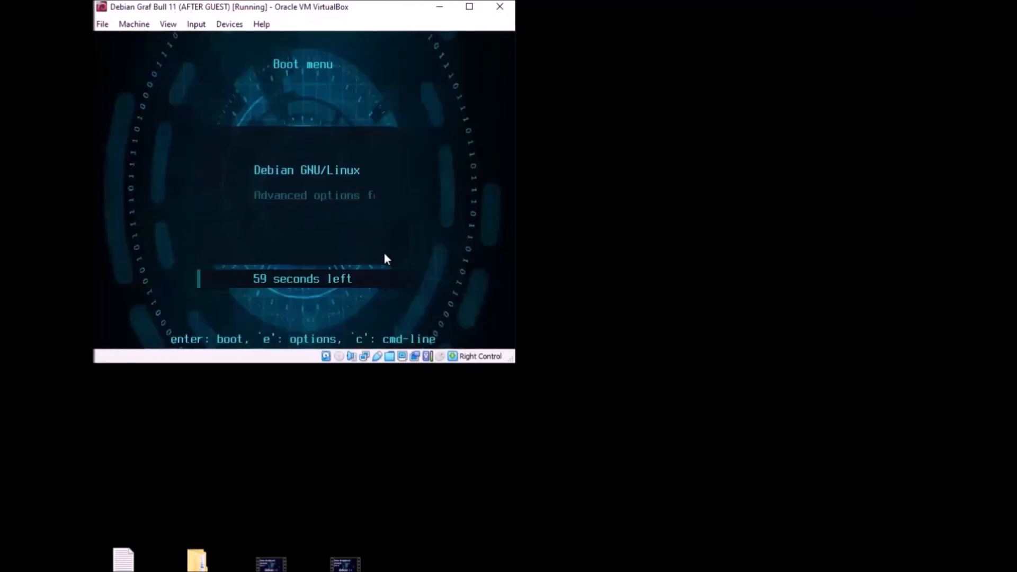
Step: Boot the default GRUB entry and enlarge the VirtualBox window while Debian starts
key("Return")
left_click_drag(517, 364, 924, 571)
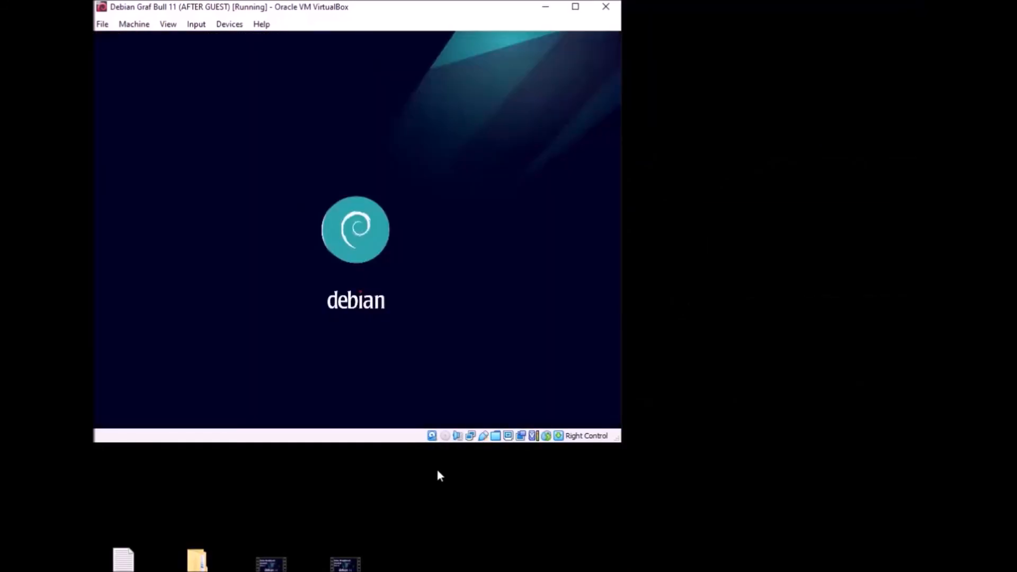
left_click_drag(626, 443, 923, 571)
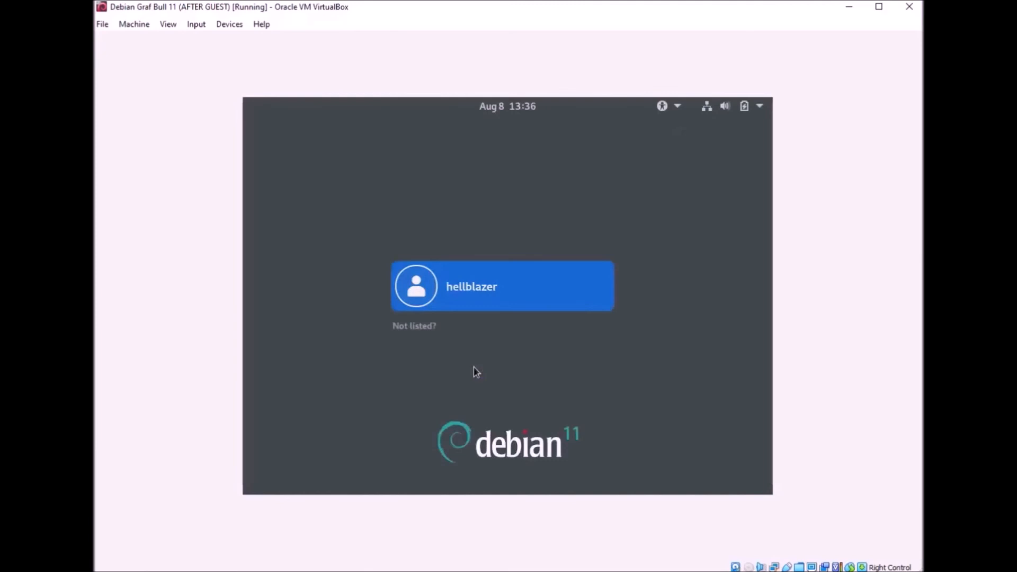
Step: Log into the Debian desktop with the user account's password
left_click(531, 306)
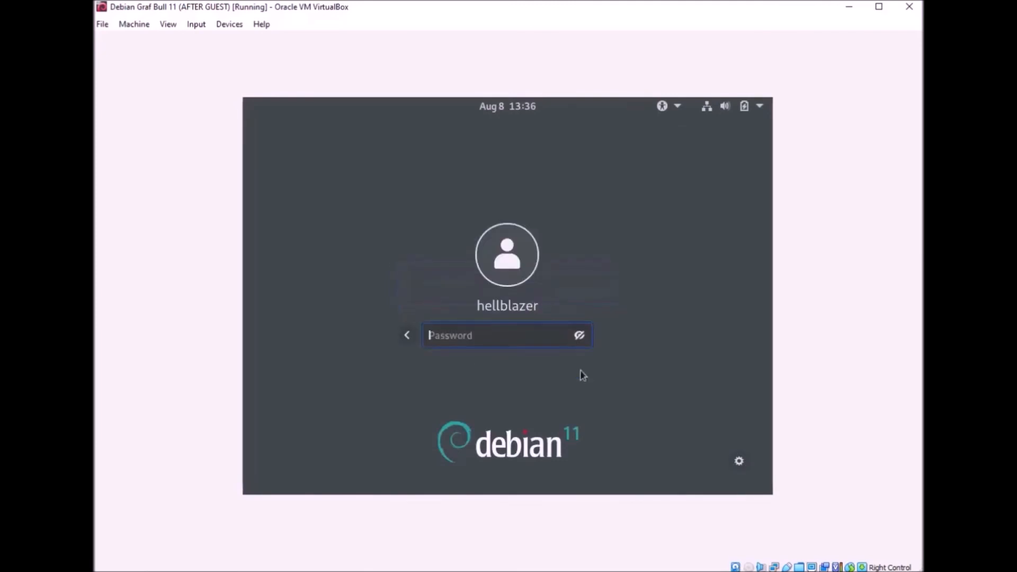
type("••••••••••••")
key("Return")
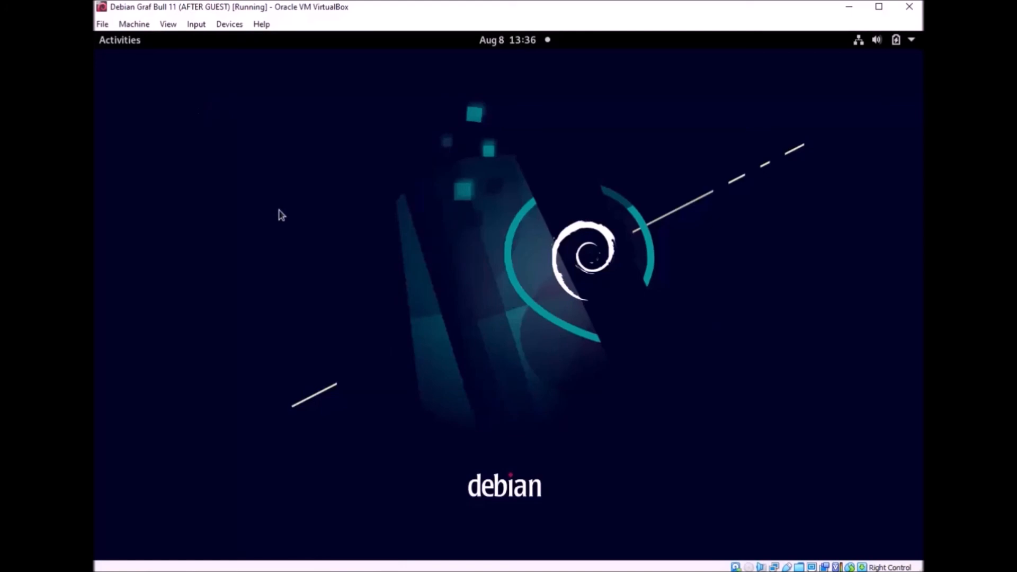
Step: Open a terminal, become root with su -, clear the screen and type systemd-analyze
key("ctrl+alt+t")
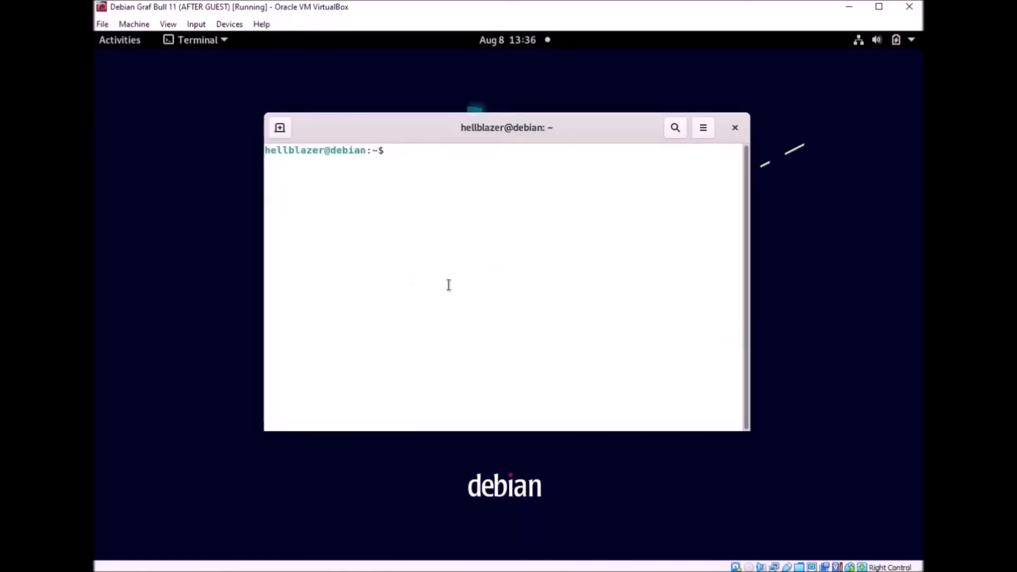
type("su -")
key("Return")
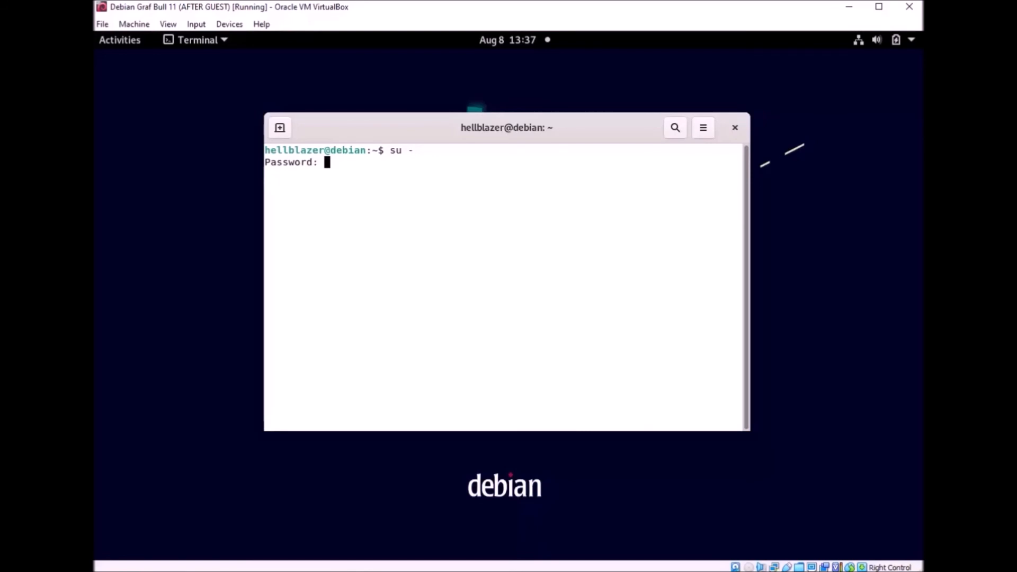
key("Return")
key("ctrl+l")
type("systemd-analyze")
Step: Run systemd-analyze and highlight the 6.703s kernel, 38.453s userspace, 45.157s and 38.351s times
key("Return")
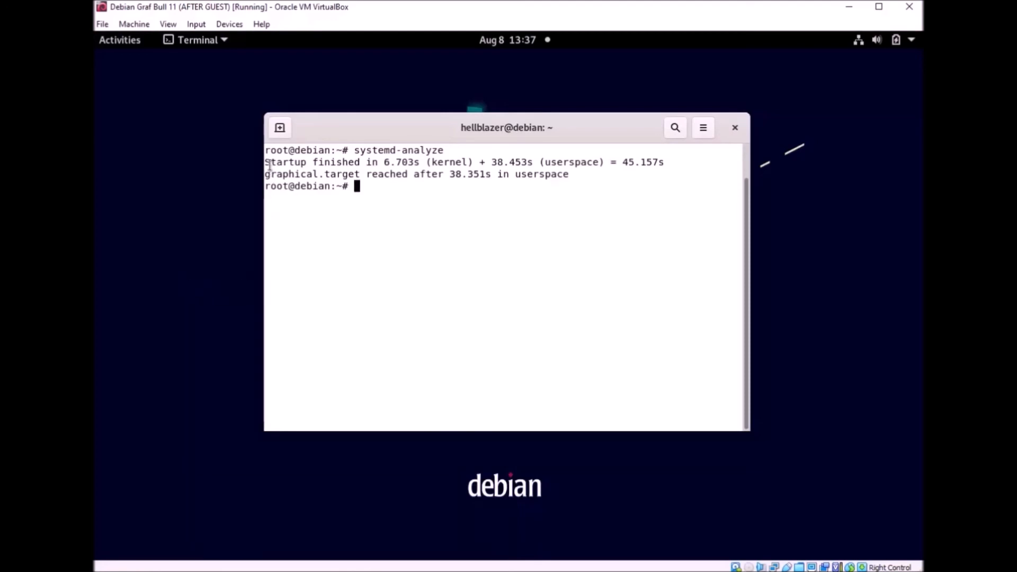
left_click_drag(265, 161, 431, 162)
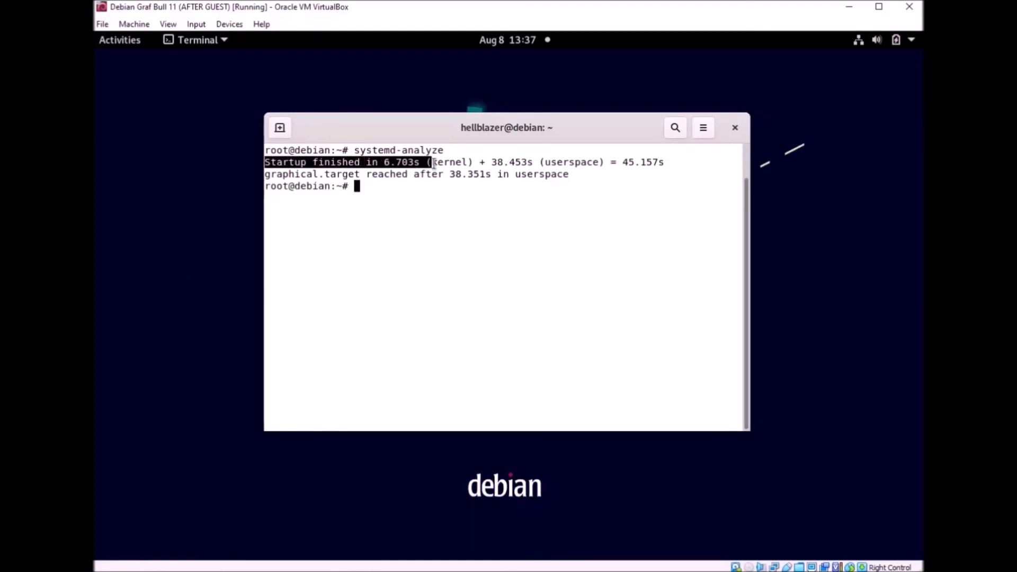
left_click_drag(604, 162, 473, 163)
left_click_drag(664, 162, 623, 164)
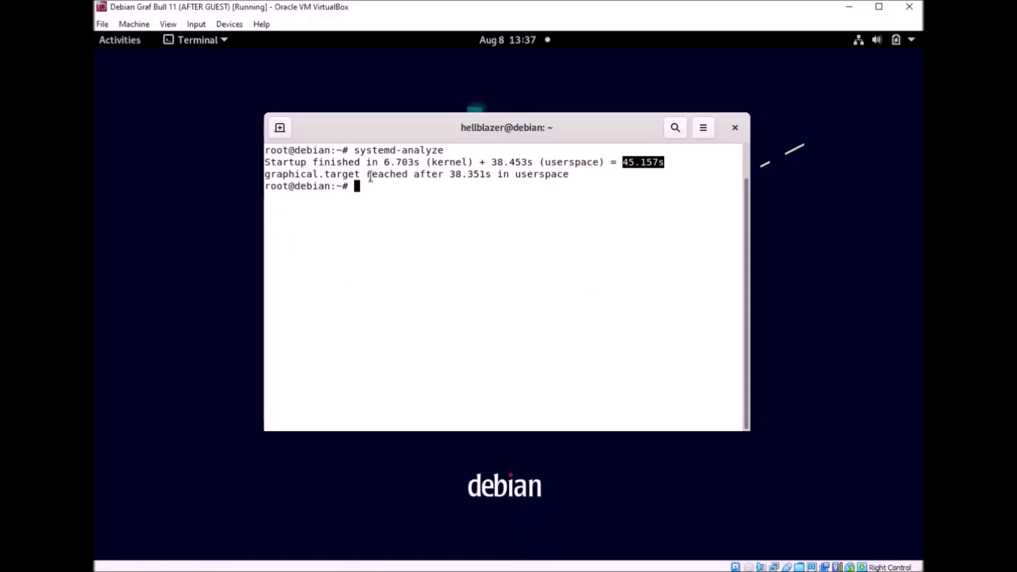
left_click_drag(448, 176, 492, 176)
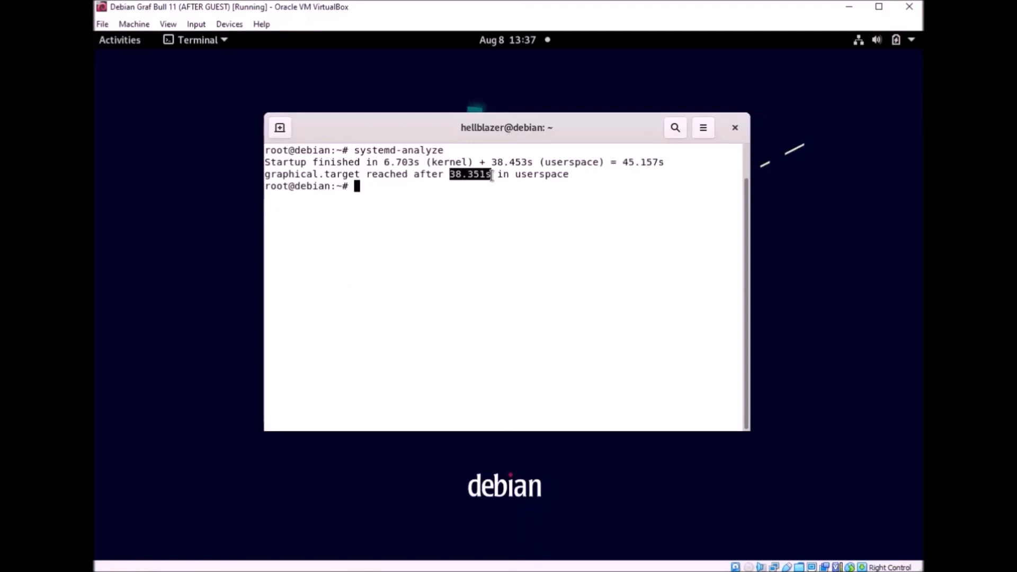
Step: Re-highlight the 45.157s total boot time several times, then clear the selection
left_click(570, 200)
mouse_move(670, 162)
left_mouse_down()
mouse_move(618, 164)
mouse_move(670, 178)
left_mouse_up()
left_click(643, 184)
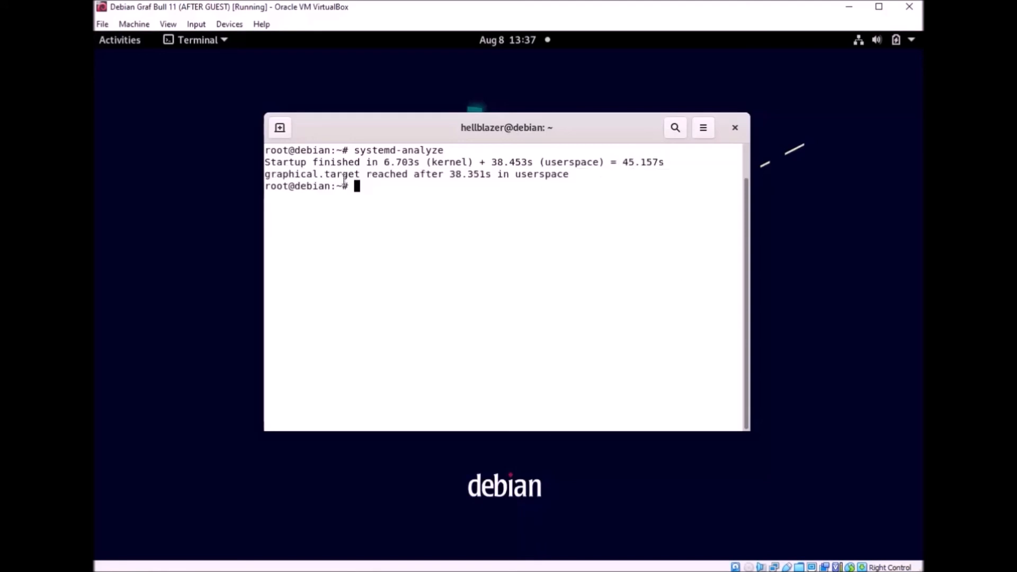
left_click_drag(674, 162, 622, 162)
left_click(625, 202)
left_click(623, 228)
Step: Move and enlarge the root terminal, then highlight the 45.157s total startup time
mouse_move(521, 126)
left_mouse_down()
mouse_move(505, 99)
mouse_move(517, 110)
left_mouse_up()
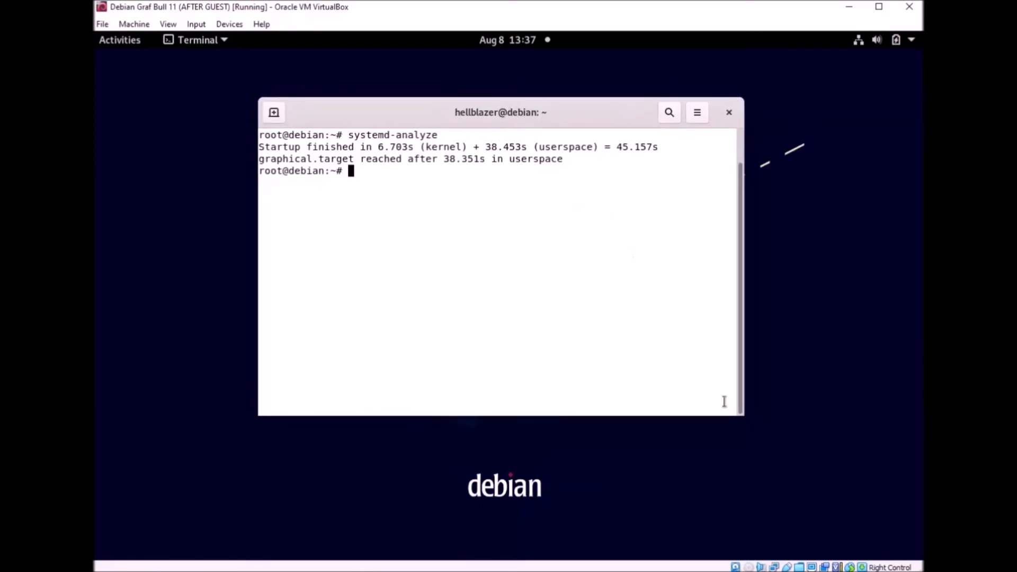
left_click_drag(745, 427, 833, 489)
left_click_drag(674, 182, 607, 181)
left_click(465, 259)
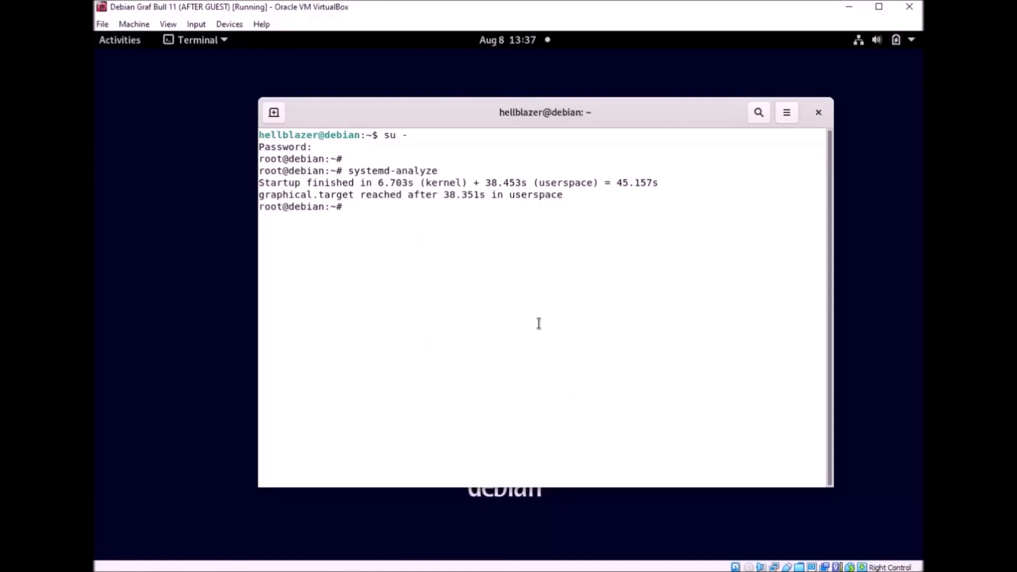
left_click_drag(664, 183, 616, 183)
left_click(594, 289)
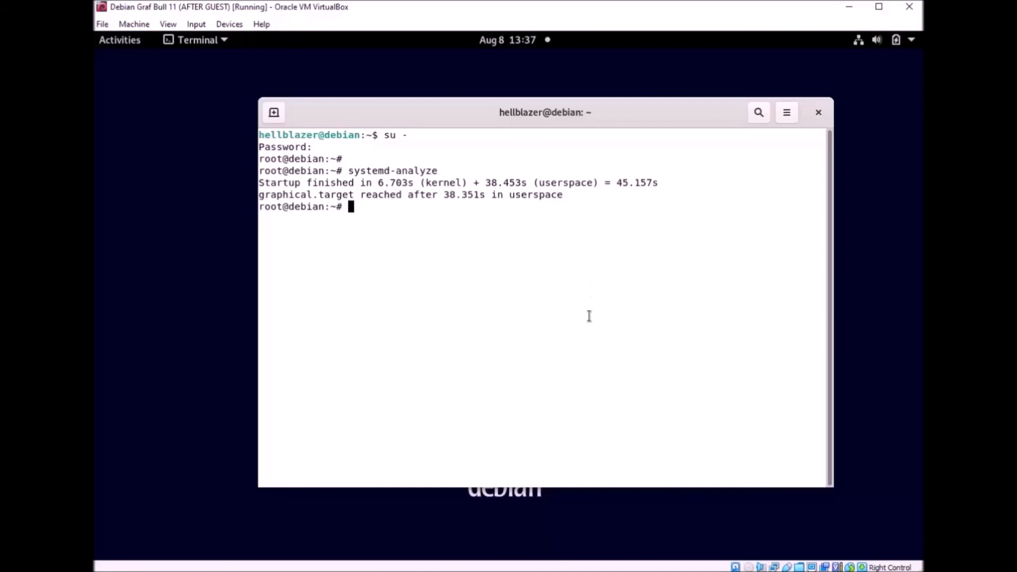